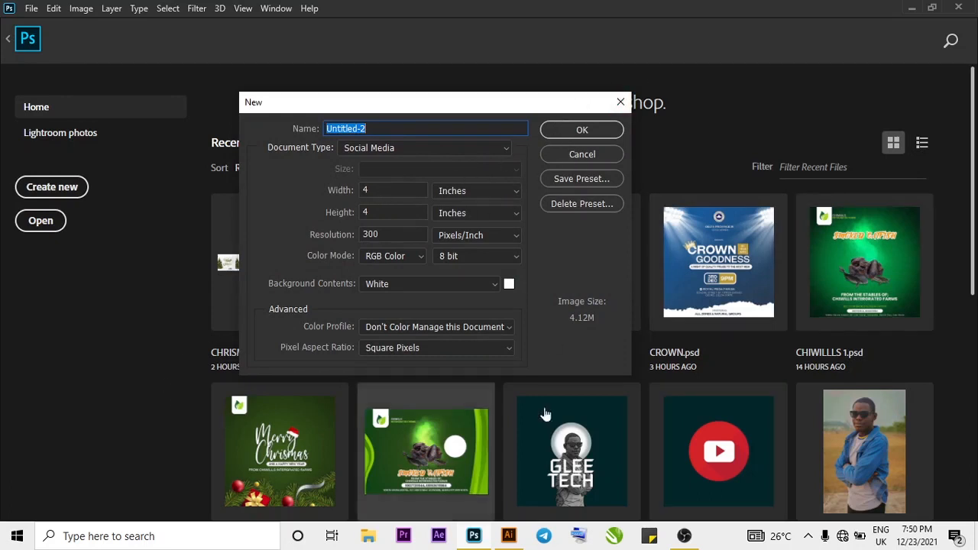
- Create a 4 × 4 inch RGB document at 300 pixels/inch with a white background
{"action": "left_click", "coordinate": [601, 130]}
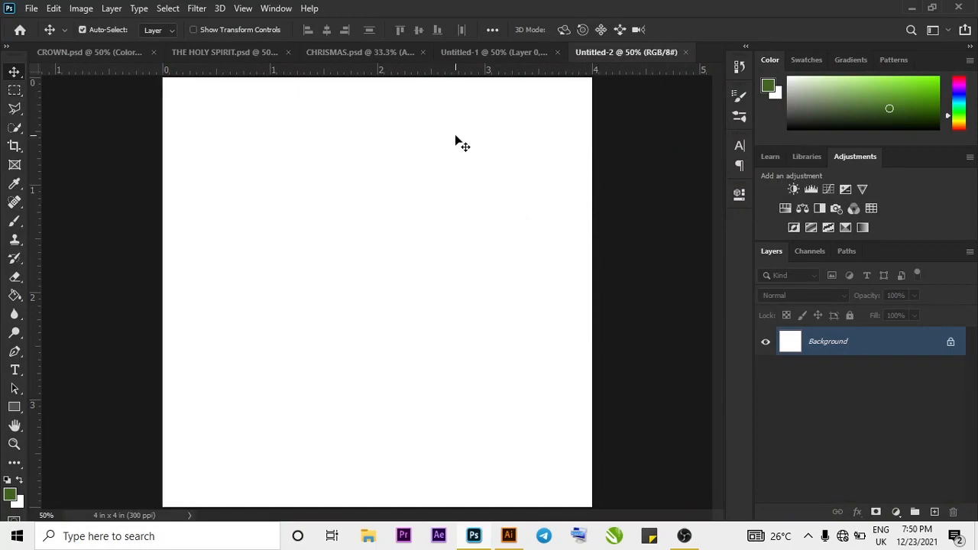
- Review the design resource files in the CROWN folder under Pictures, PROJECTS, and return to the blank Photoshop document
{"action": "left_click", "coordinate": [369, 540]}
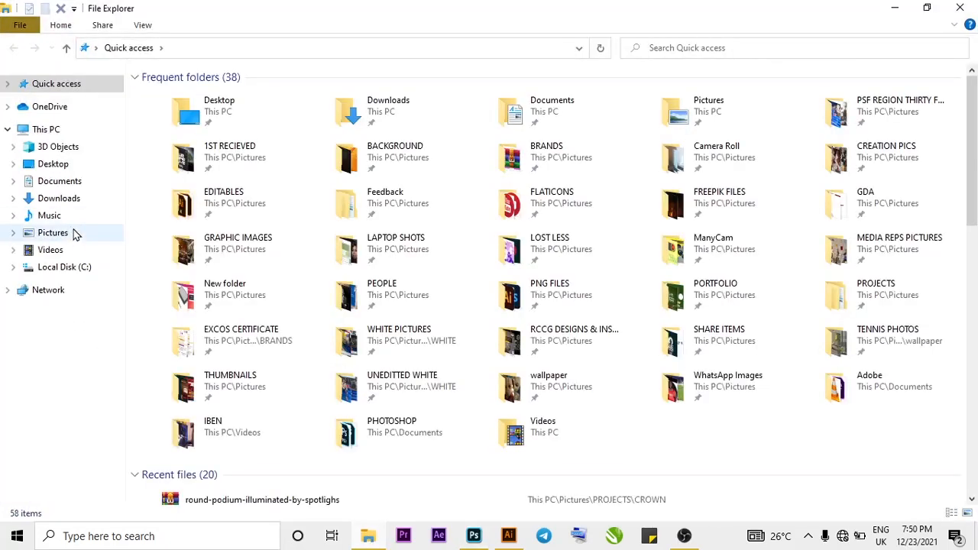
{"action": "left_click", "coordinate": [75, 235]}
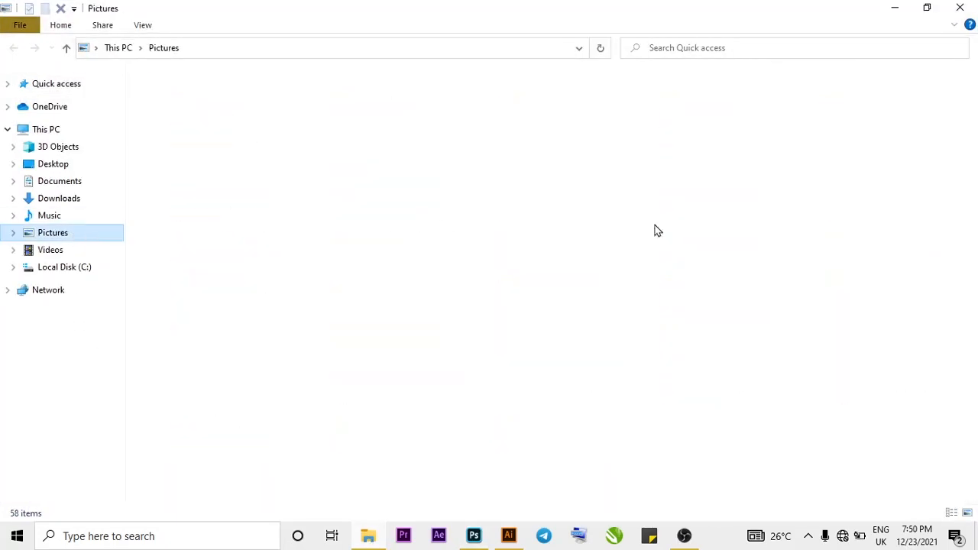
{"action": "double_click", "coordinate": [909, 219]}
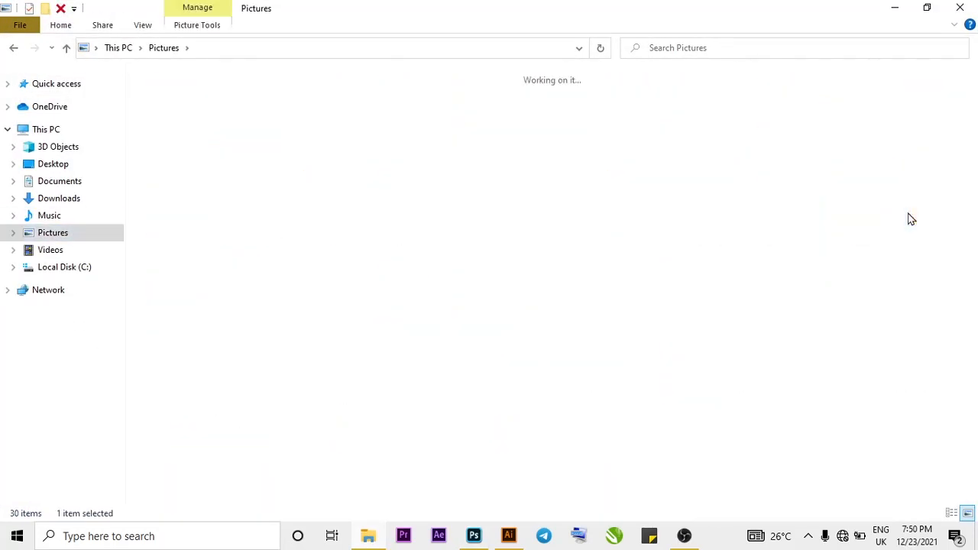
{"action": "left_click", "coordinate": [407, 133]}
{"action": "double_click", "coordinate": [408, 133]}
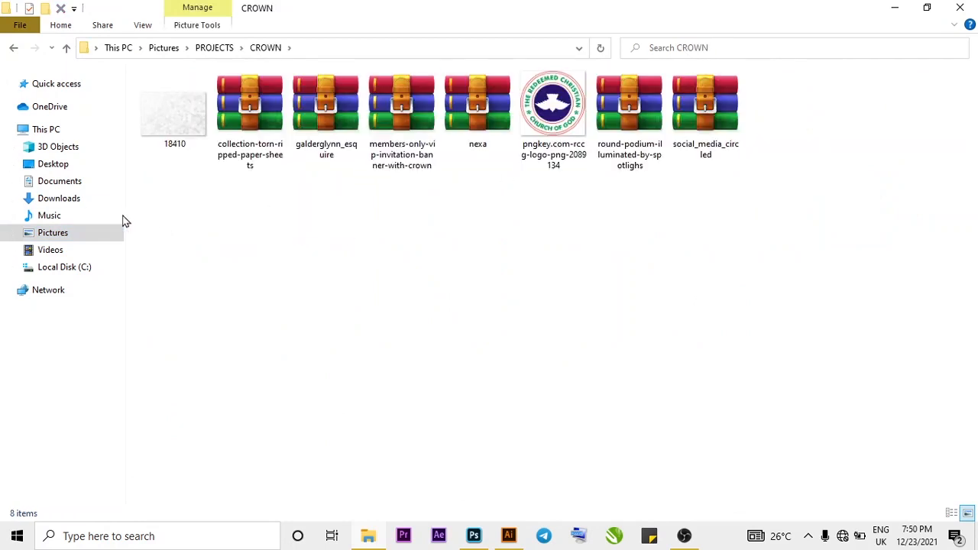
{"action": "left_click_drag", "start_coordinate": [160, 202], "coordinate": [507, 250]}
{"action": "mouse_move", "coordinate": [473, 538]}
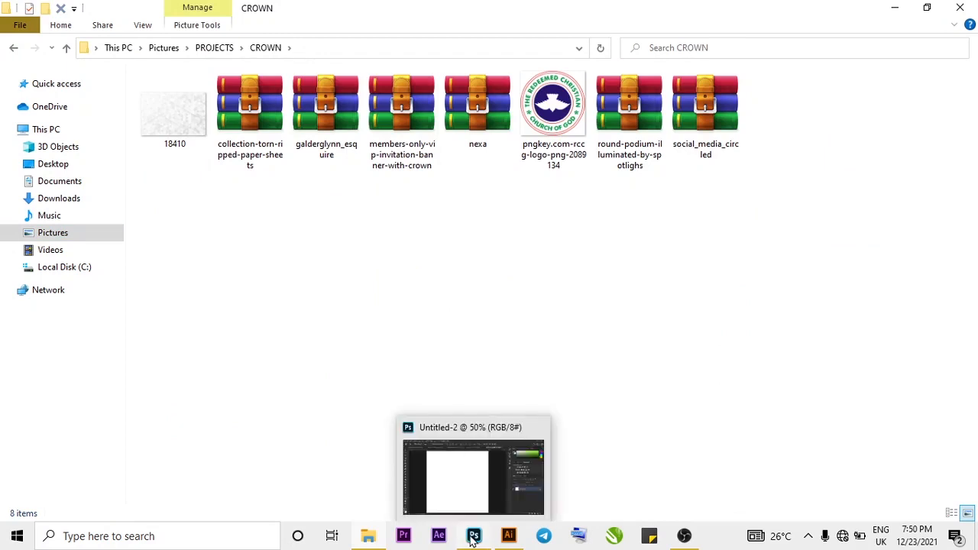
{"action": "left_click", "coordinate": [473, 539]}
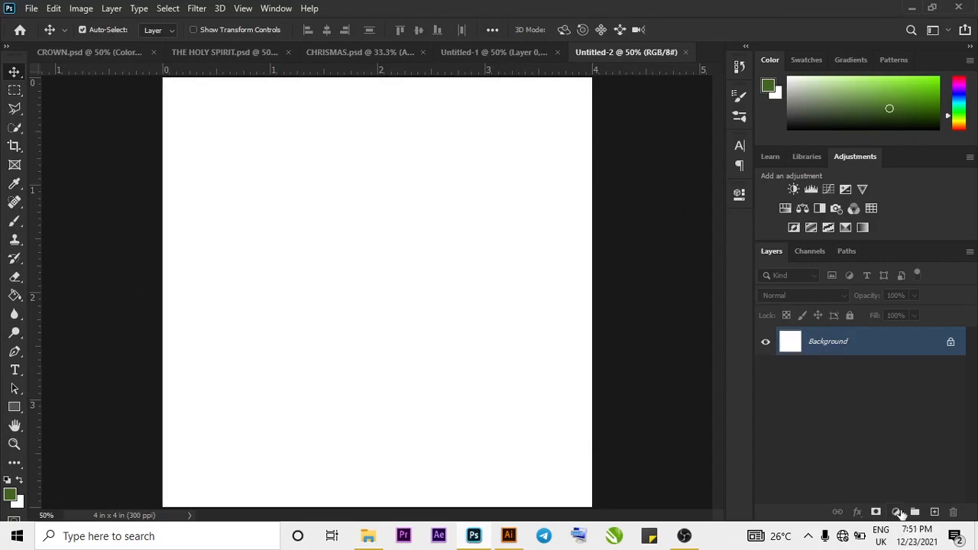
- Add a Gradient fill layer above the Background layer
{"action": "left_click", "coordinate": [897, 512]}
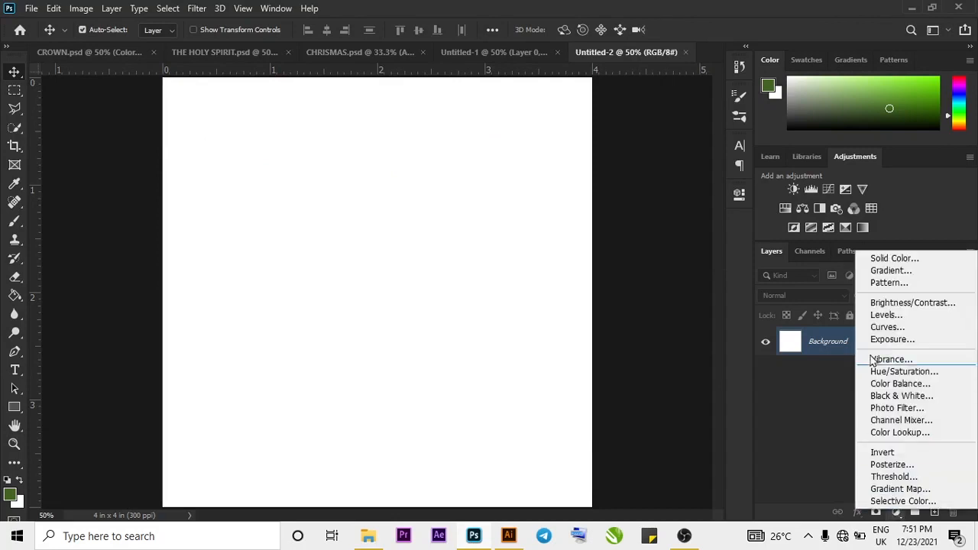
{"action": "left_click", "coordinate": [830, 398]}
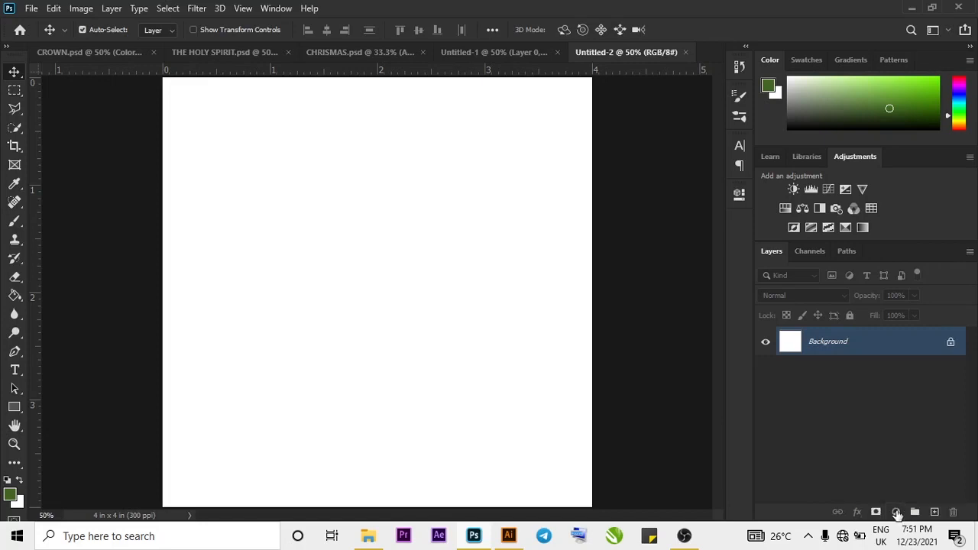
{"action": "left_click", "coordinate": [897, 514]}
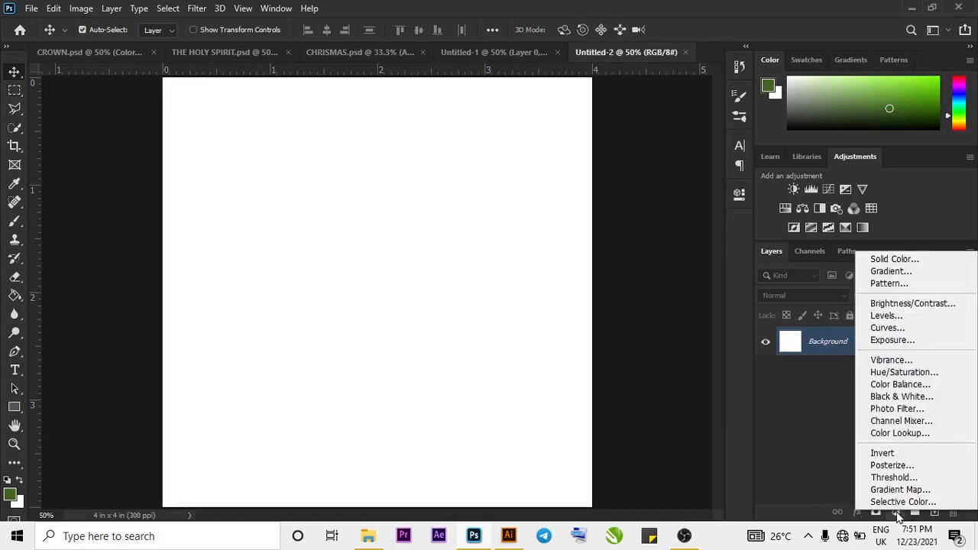
{"action": "left_click", "coordinate": [867, 272]}
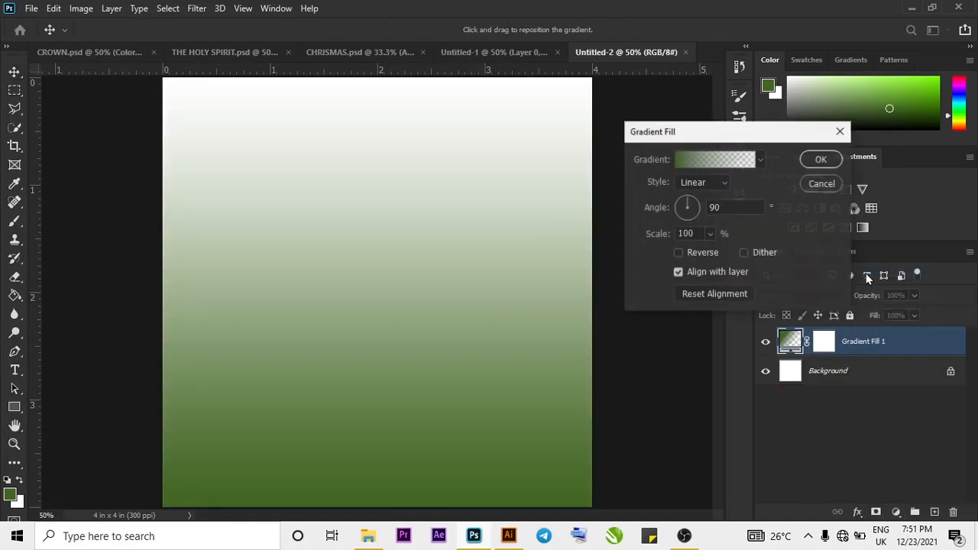
- Edit the fill layer's gradient and set its starting color stop to 223244
{"action": "left_click", "coordinate": [695, 164]}
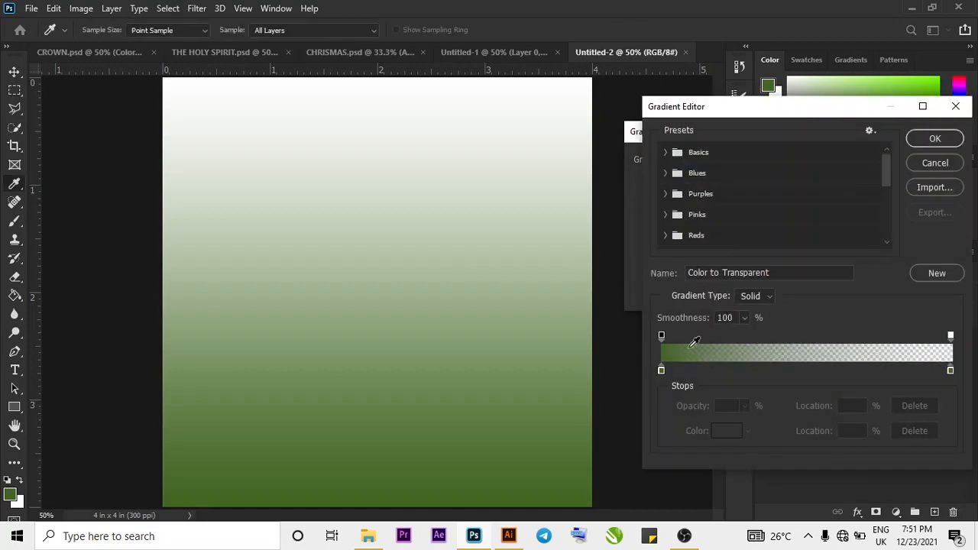
{"action": "left_click", "coordinate": [661, 371]}
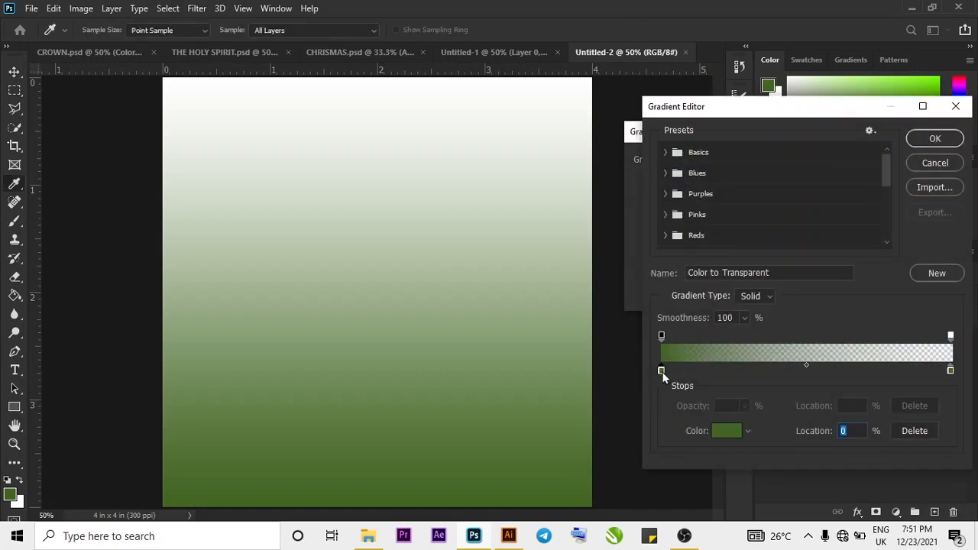
{"action": "left_click", "coordinate": [726, 431]}
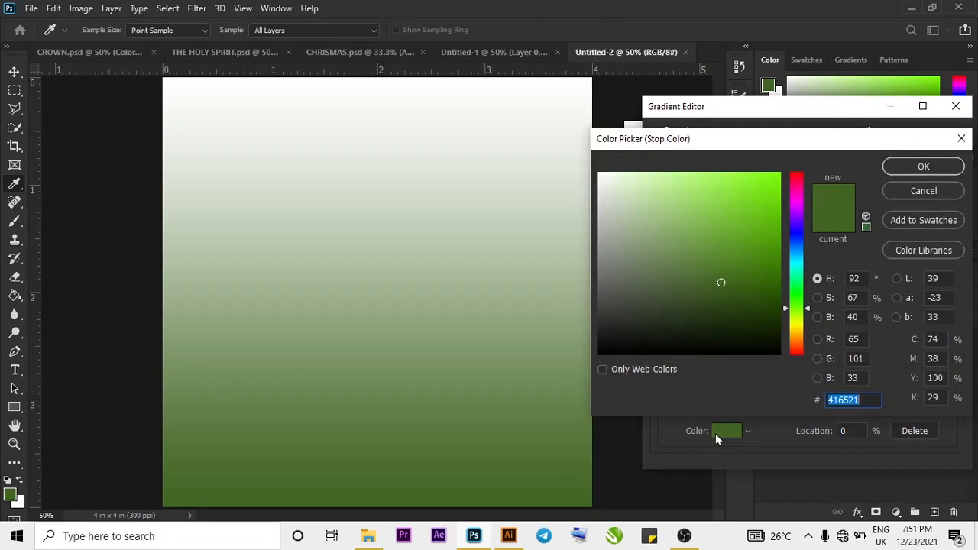
{"action": "type", "text": "2"}
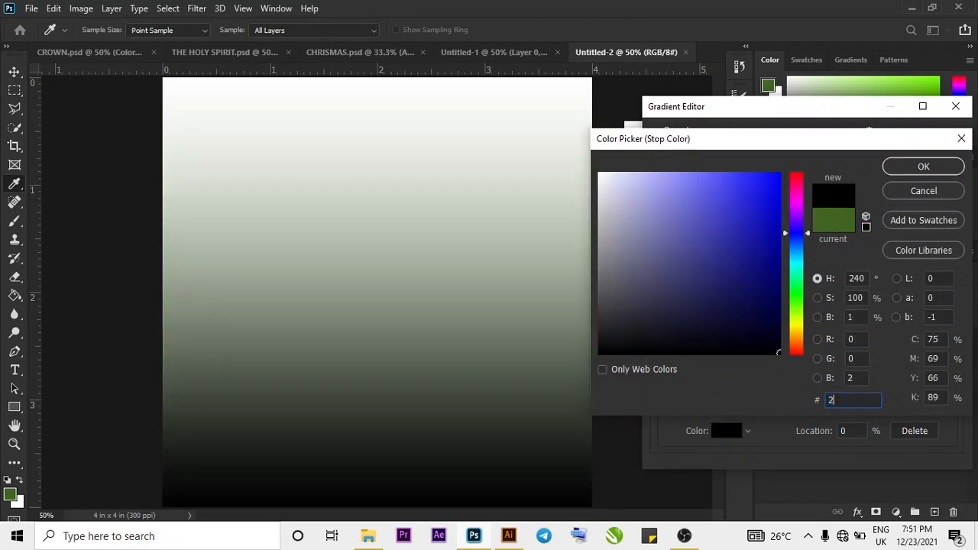
{"action": "type", "text": "2"}
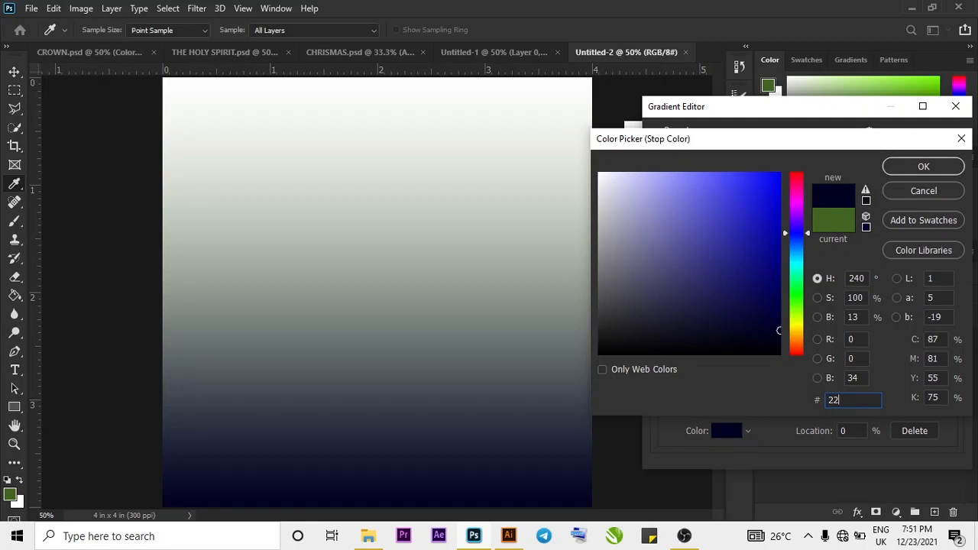
{"action": "type", "text": "32"}
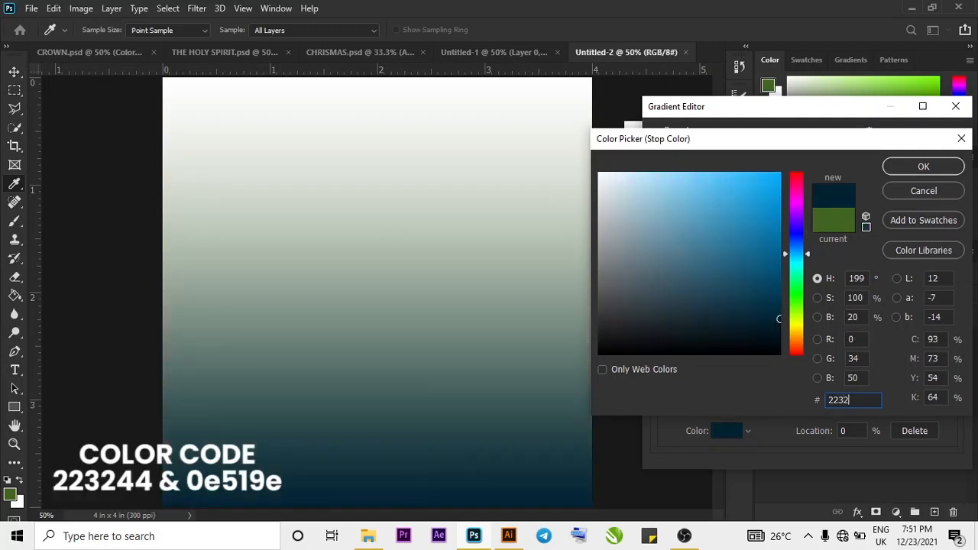
{"action": "type", "text": "44"}
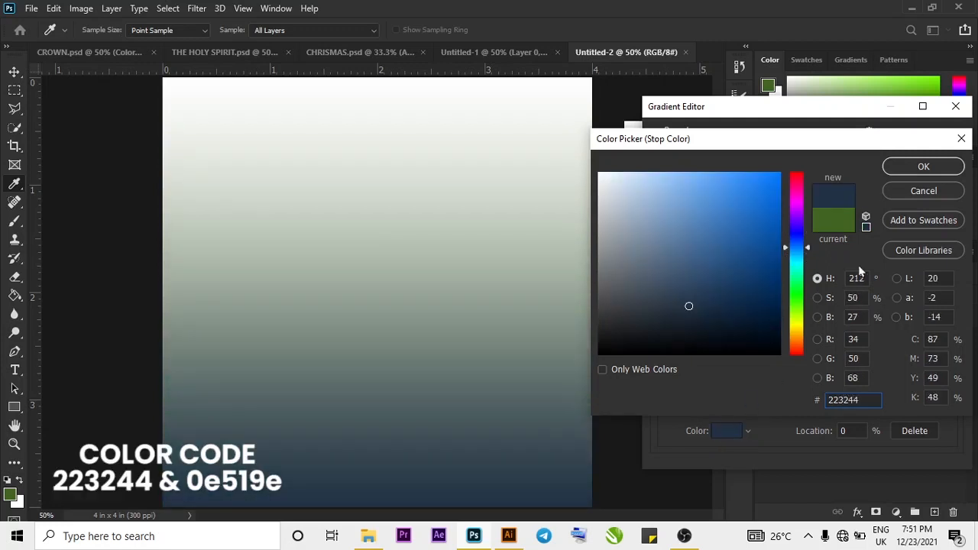
{"action": "left_click", "coordinate": [920, 168]}
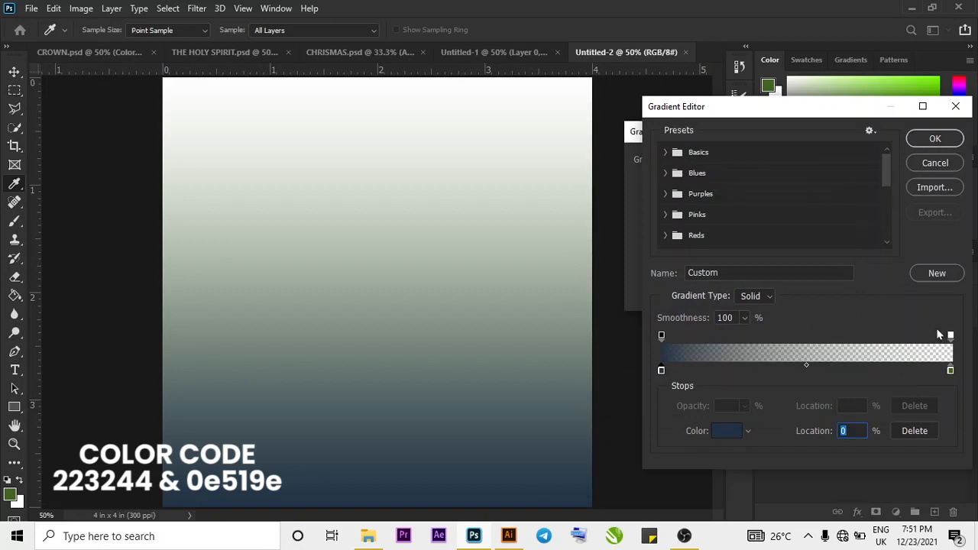
- Set the color stop at the gradient's 100% location to 0e519e
{"action": "left_click", "coordinate": [950, 372]}
{"action": "left_click", "coordinate": [733, 431]}
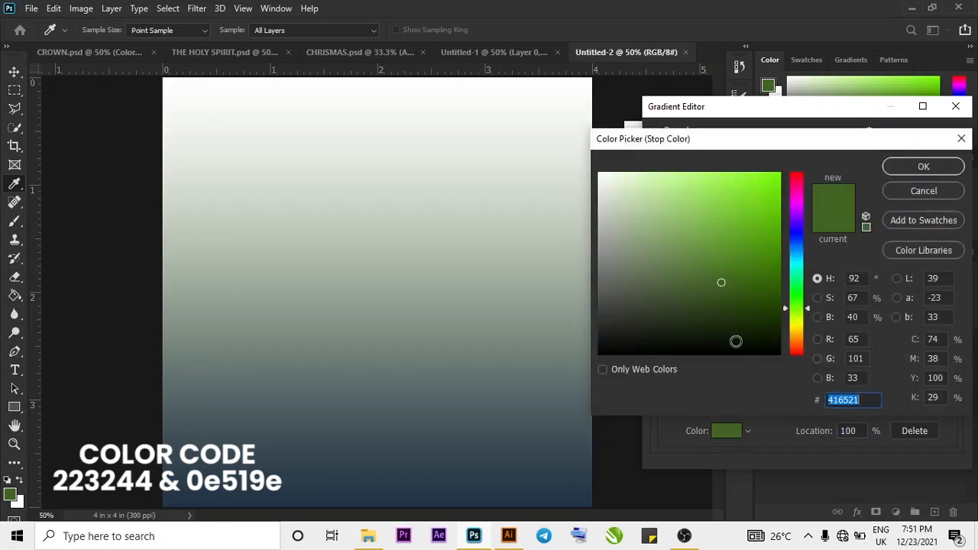
{"action": "type", "text": "0"}
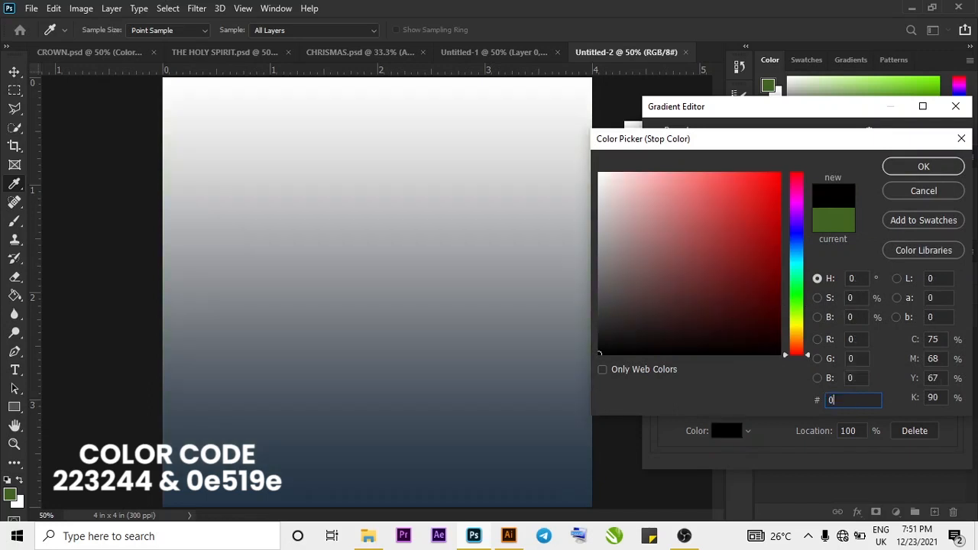
{"action": "type", "text": "E"}
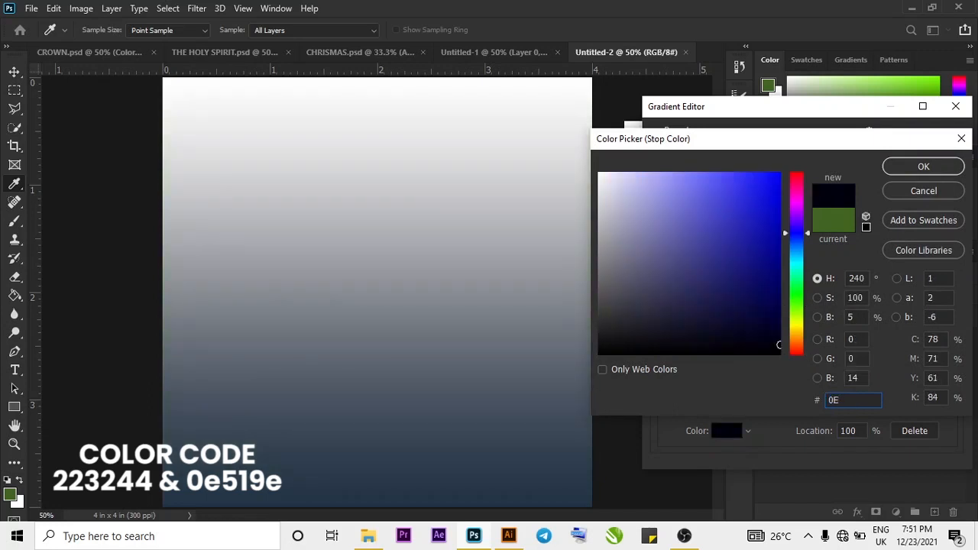
{"action": "key", "text": "BackSpace"}
{"action": "type", "text": "e519"}
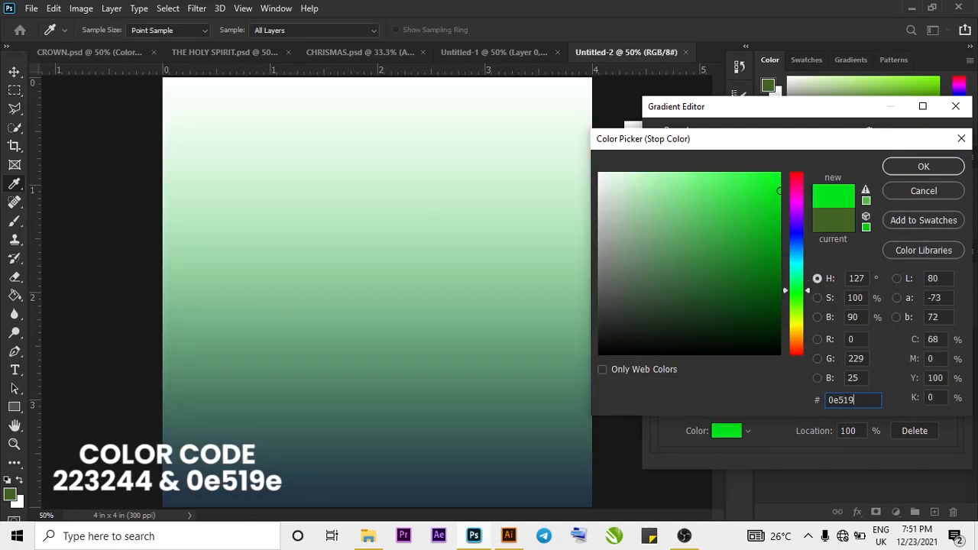
{"action": "type", "text": "e"}
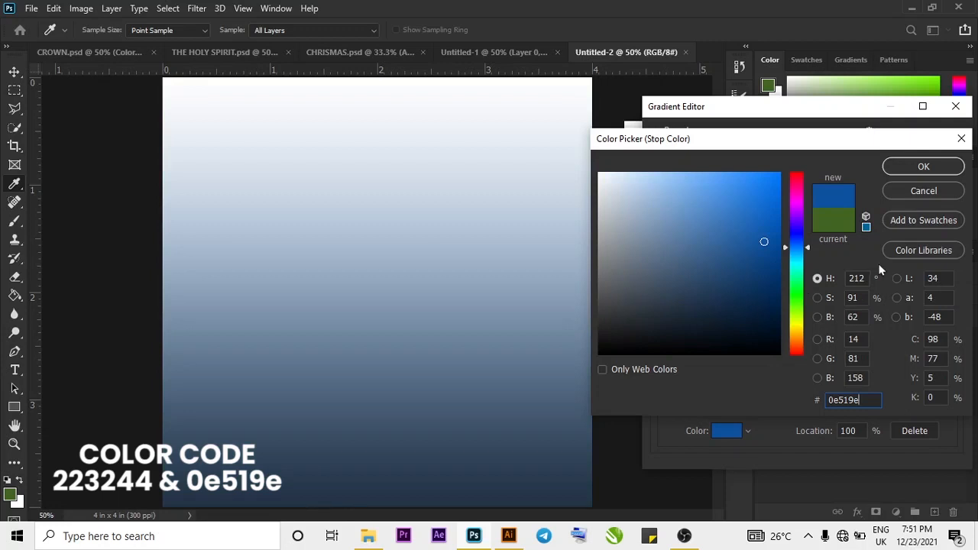
{"action": "left_click", "coordinate": [916, 169]}
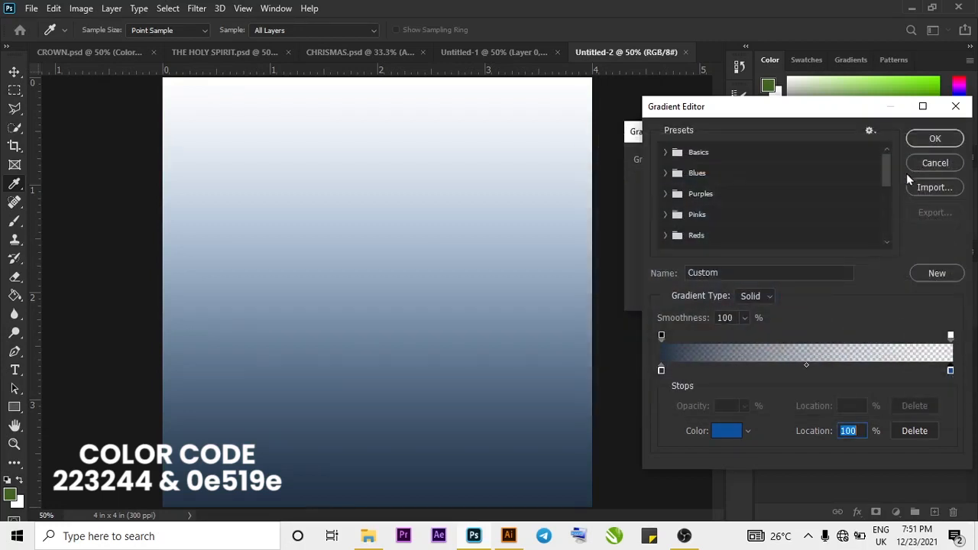
- Raise the gradient's end opacity stop to 100% and accept the edited two-color gradient
{"action": "left_click", "coordinate": [951, 337]}
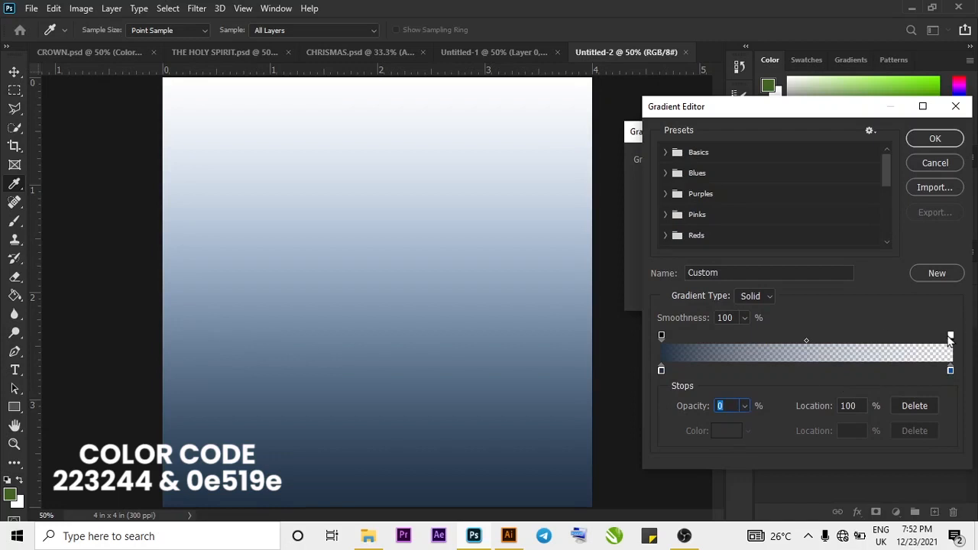
{"action": "left_click", "coordinate": [745, 406]}
{"action": "left_click_drag", "start_coordinate": [741, 425], "coordinate": [822, 432]}
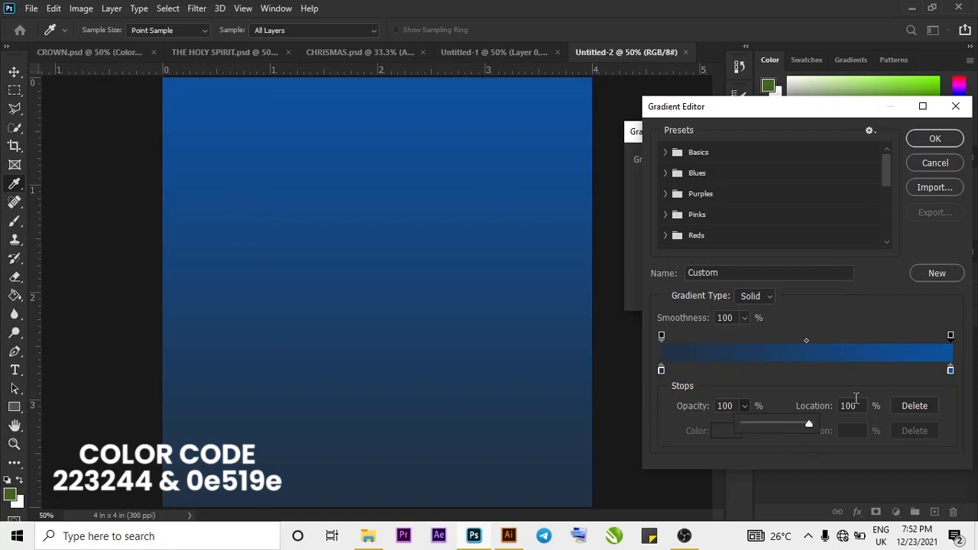
{"action": "left_click", "coordinate": [843, 371]}
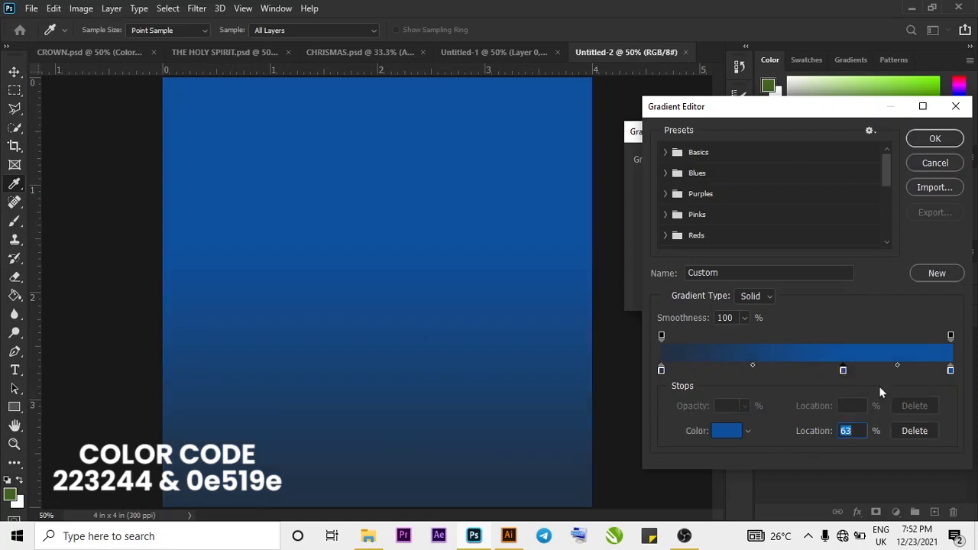
{"action": "key", "text": "ctrl+z"}
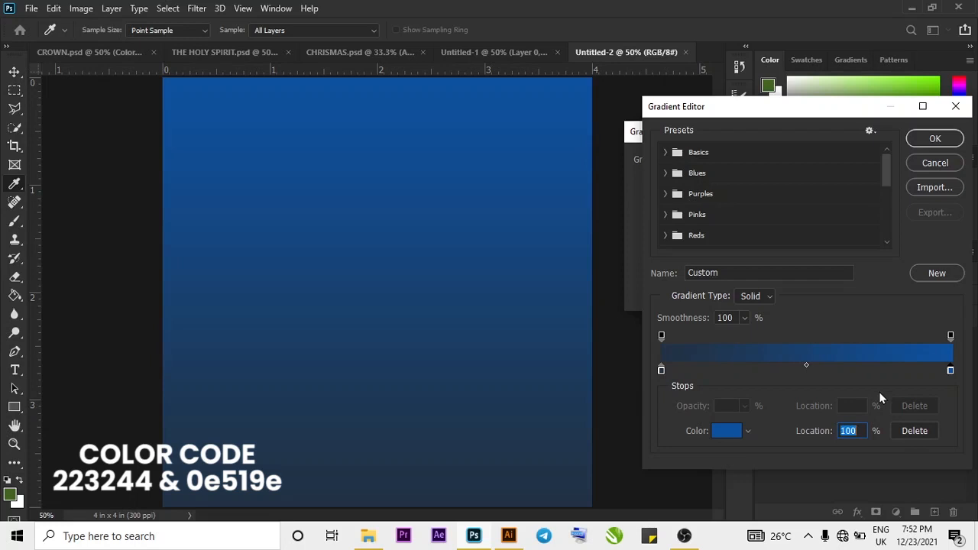
{"action": "left_click", "coordinate": [661, 371]}
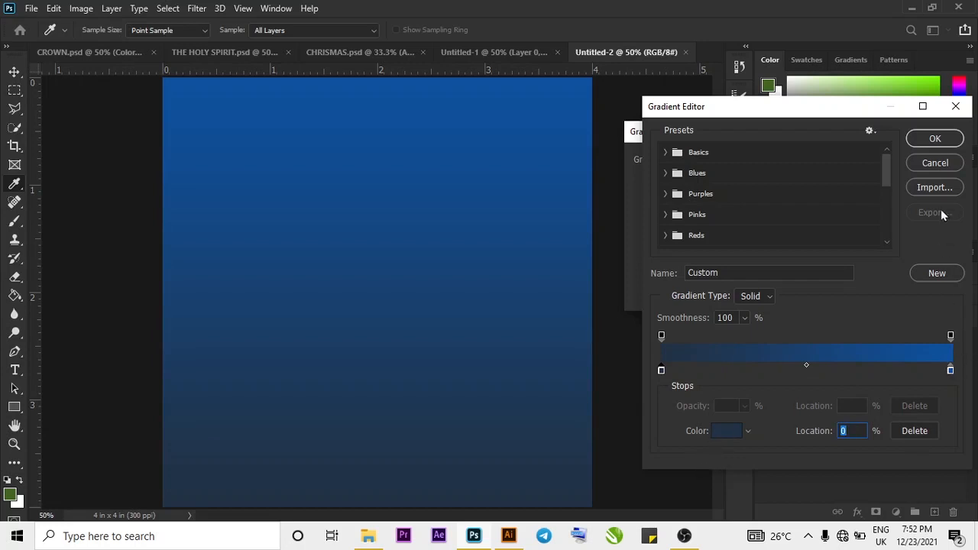
{"action": "left_click", "coordinate": [935, 138]}
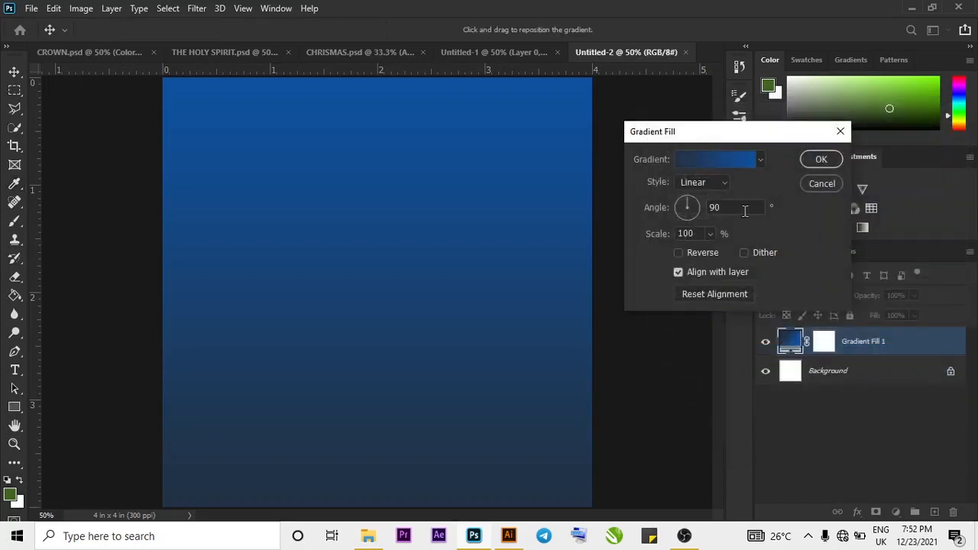
- Try several angles for the linear gradient fill, ending at about 131°
{"action": "left_click", "coordinate": [687, 205]}
{"action": "left_click", "coordinate": [678, 208]}
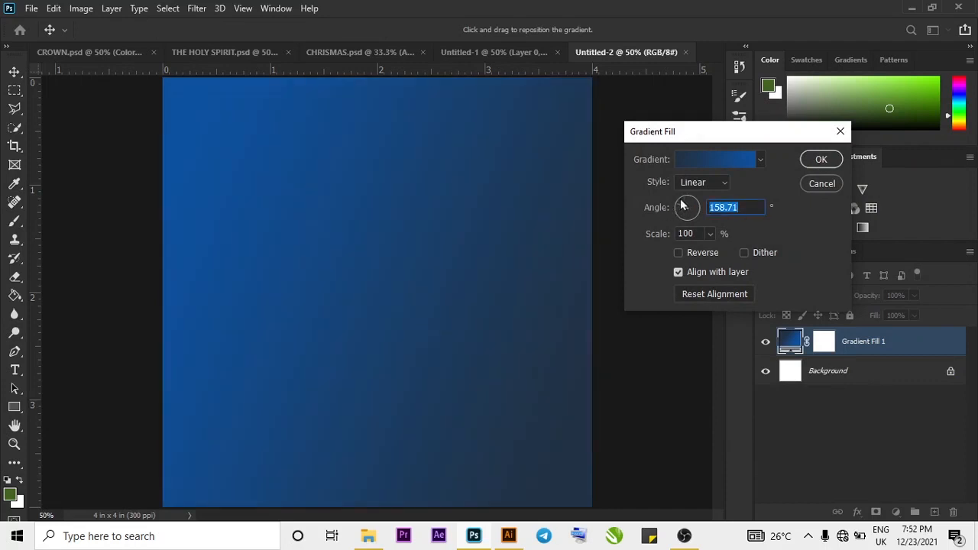
{"action": "left_click", "coordinate": [680, 210]}
{"action": "left_click", "coordinate": [676, 206]}
{"action": "left_click", "coordinate": [685, 201]}
{"action": "left_click", "coordinate": [690, 200]}
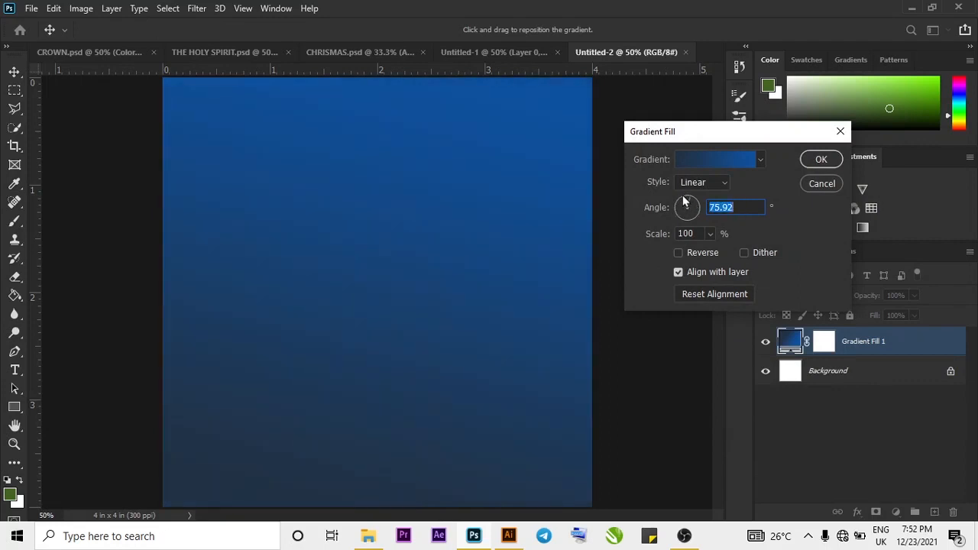
{"action": "left_click", "coordinate": [684, 201]}
{"action": "left_click", "coordinate": [682, 203]}
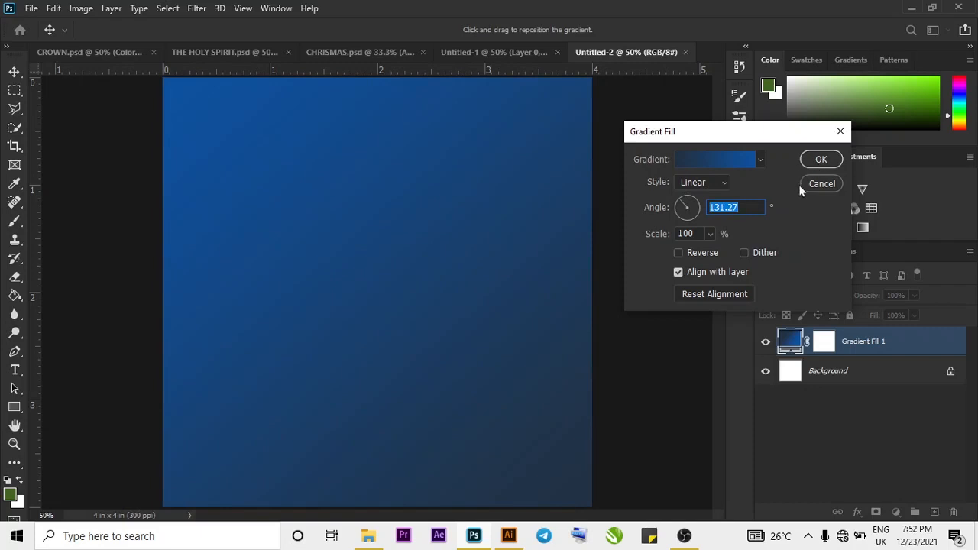
- Set the gradient fill's angle to 126.93° and accept the fill settings
{"action": "type", "text": "12"}
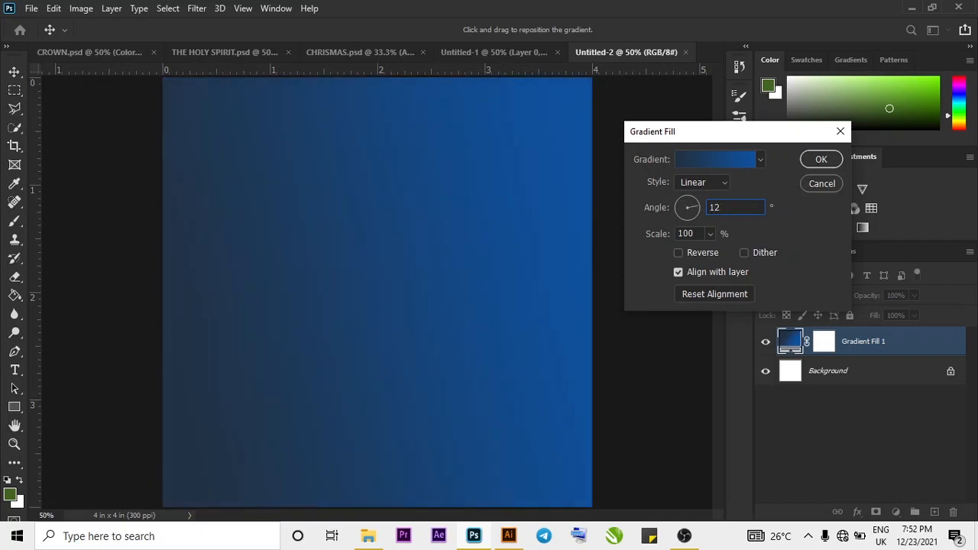
{"action": "type", "text": "6.93"}
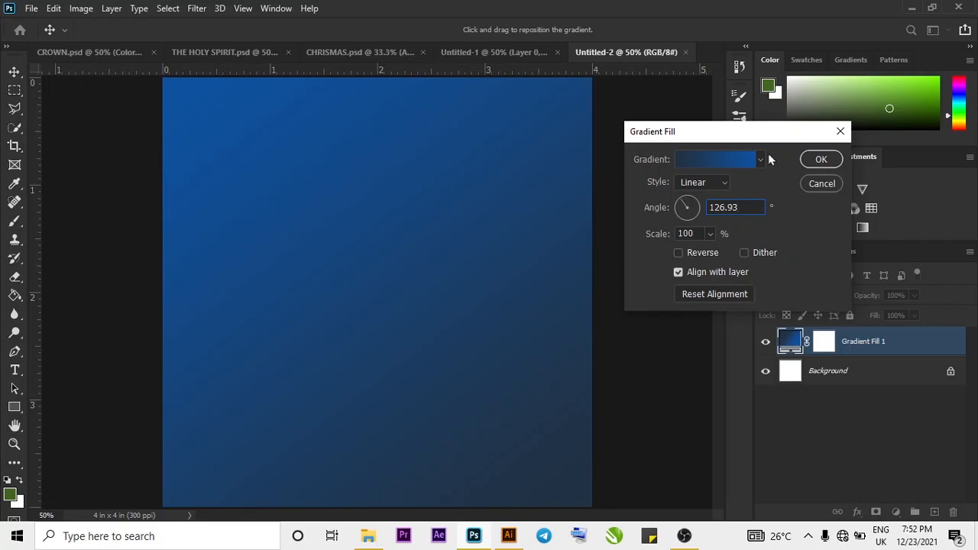
{"action": "left_click_drag", "start_coordinate": [768, 136], "coordinate": [768, 132]}
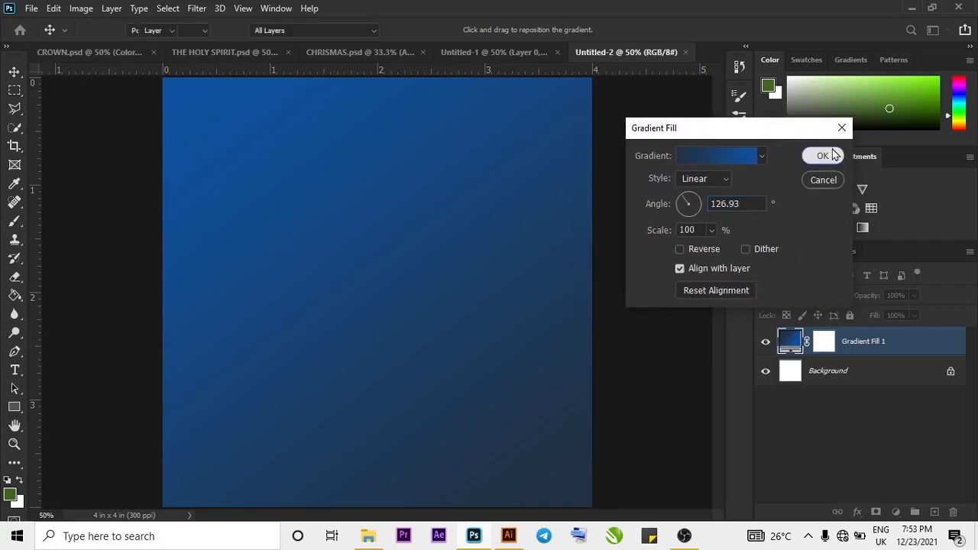
{"action": "left_click", "coordinate": [829, 156]}
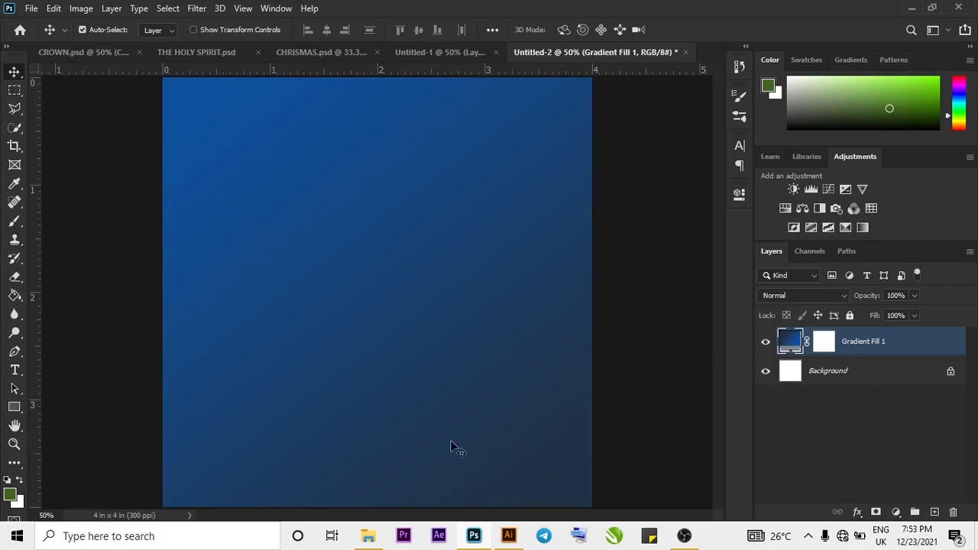
- Place the 18410 pattern image from the CROWN folder, align it to the canvas's top-left corner and scale it to about 100.43% to cover the canvas
{"action": "left_click", "coordinate": [369, 537]}
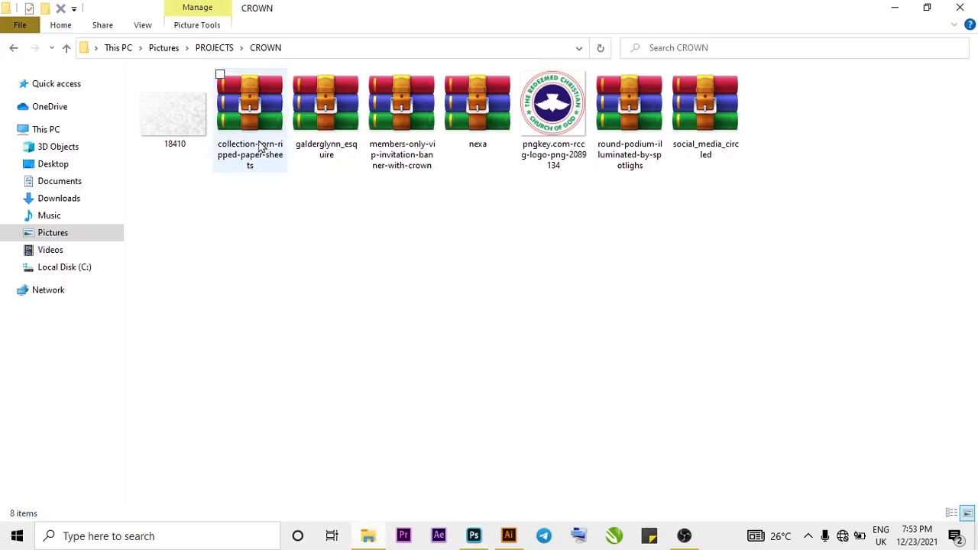
{"action": "left_click_drag", "start_coordinate": [160, 120], "coordinate": [267, 132]}
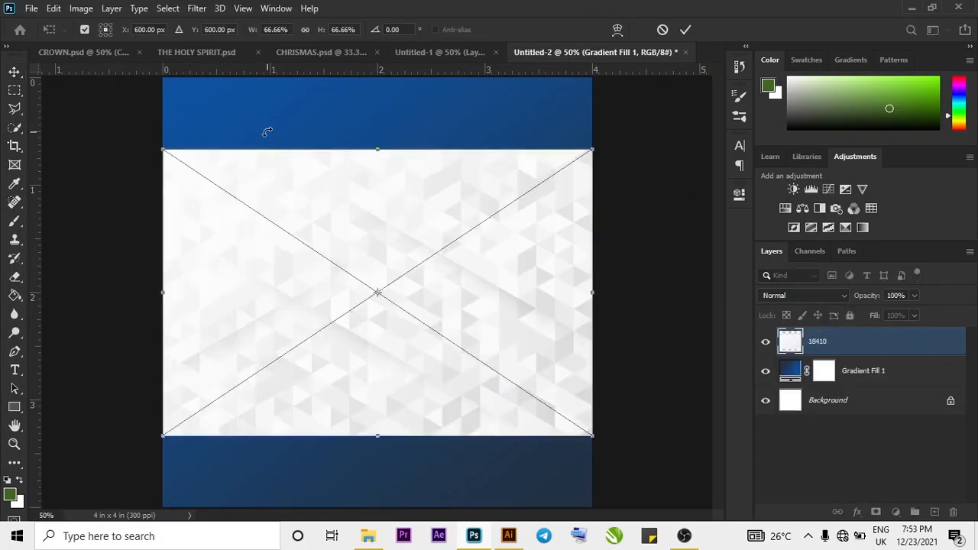
{"action": "left_click_drag", "start_coordinate": [408, 319], "coordinate": [406, 251]}
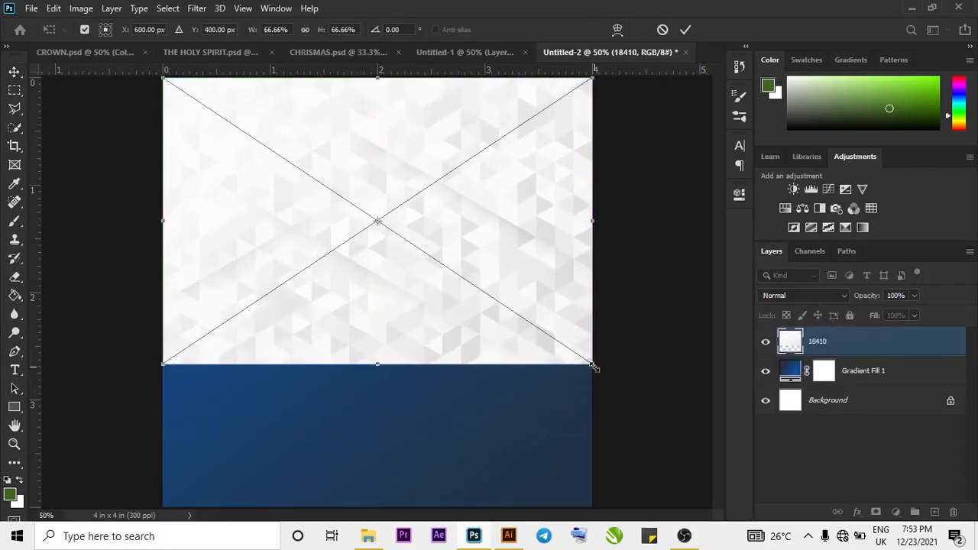
{"action": "left_click_drag", "start_coordinate": [594, 368], "coordinate": [808, 526]}
{"action": "key", "text": "ctrl+z"}
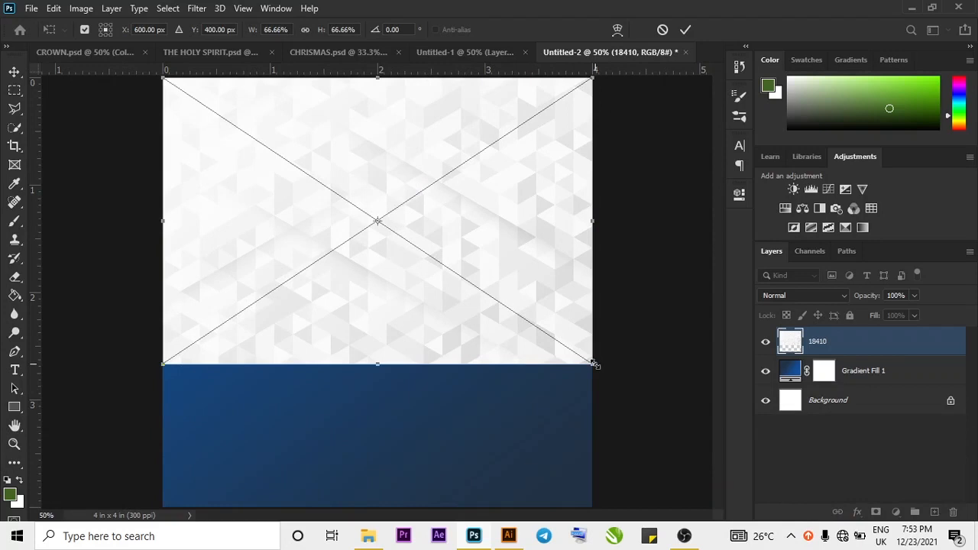
{"action": "left_click_drag", "start_coordinate": [596, 366], "coordinate": [792, 537]}
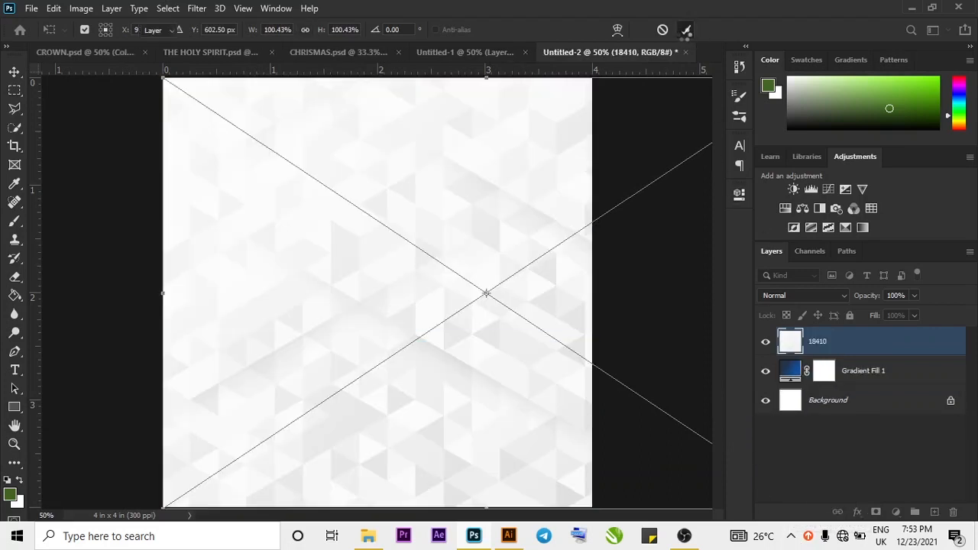
{"action": "left_click", "coordinate": [684, 34]}
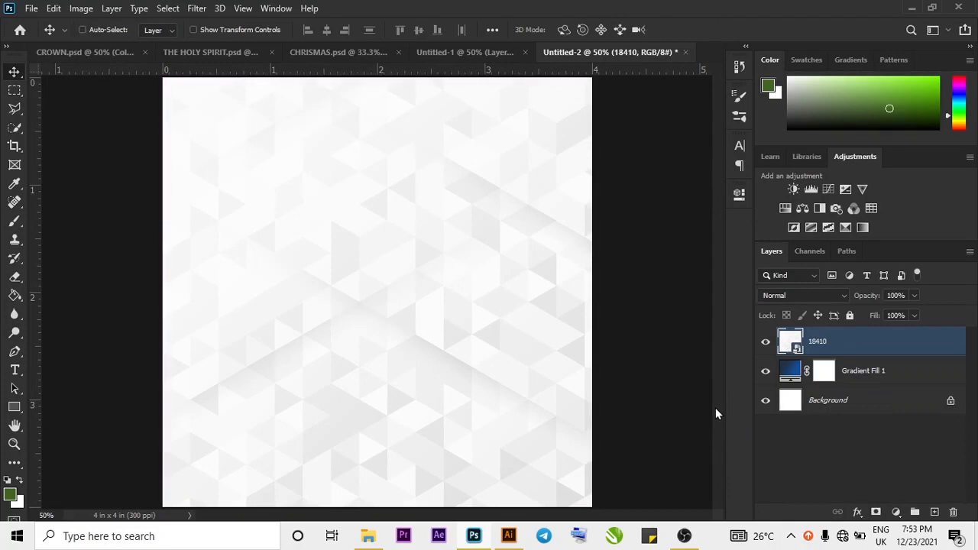
- Set the 18410 pattern layer's blend mode to Soft Light and its opacity to 35%
{"action": "key", "text": "ctrl+minus"}
{"action": "key", "text": "ctrl+plus"}
{"action": "key", "text": "ctrl+minus"}
{"action": "key", "text": "ctrl+plus"}
{"action": "key", "text": "ctrl+minus"}
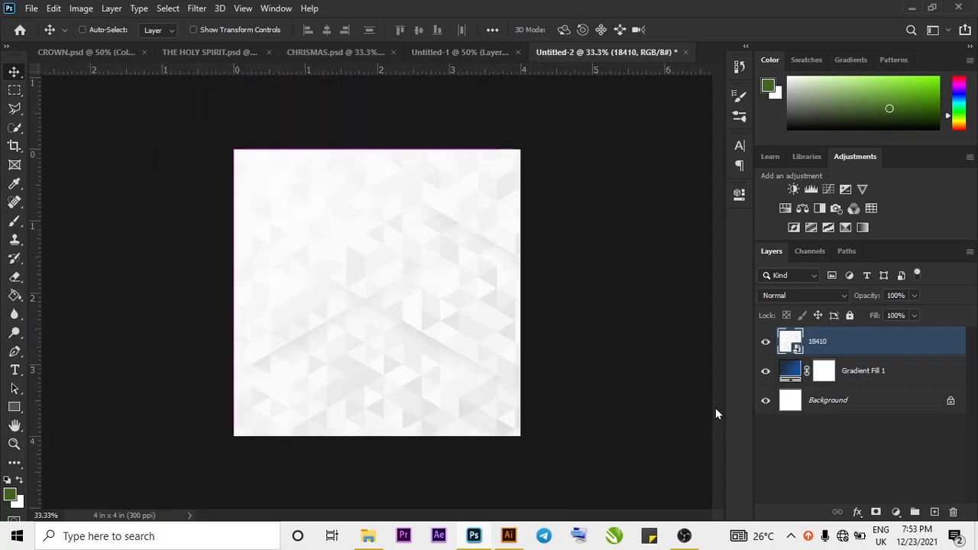
{"action": "key", "text": "ctrl+plus"}
{"action": "key", "text": "ctrl+minus"}
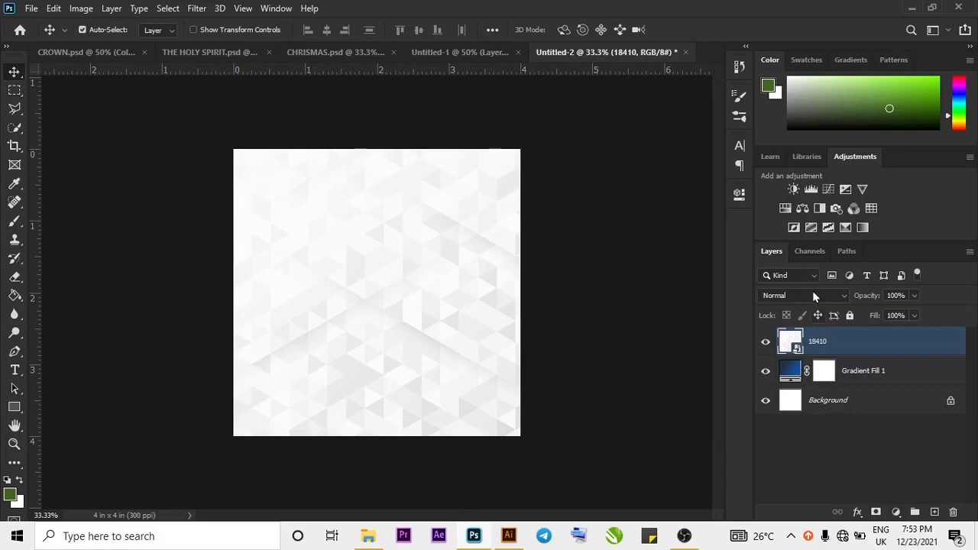
{"action": "left_click", "coordinate": [812, 295]}
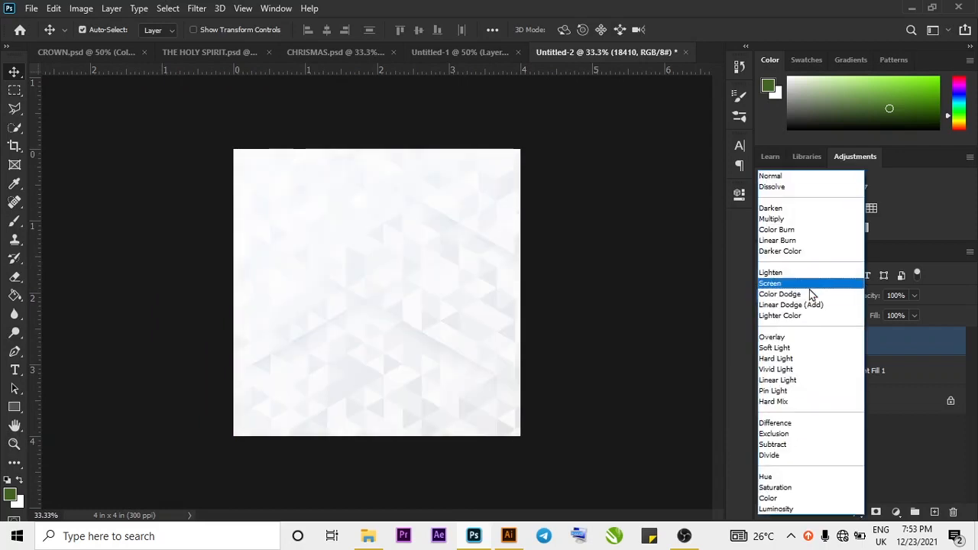
{"action": "left_click", "coordinate": [791, 349]}
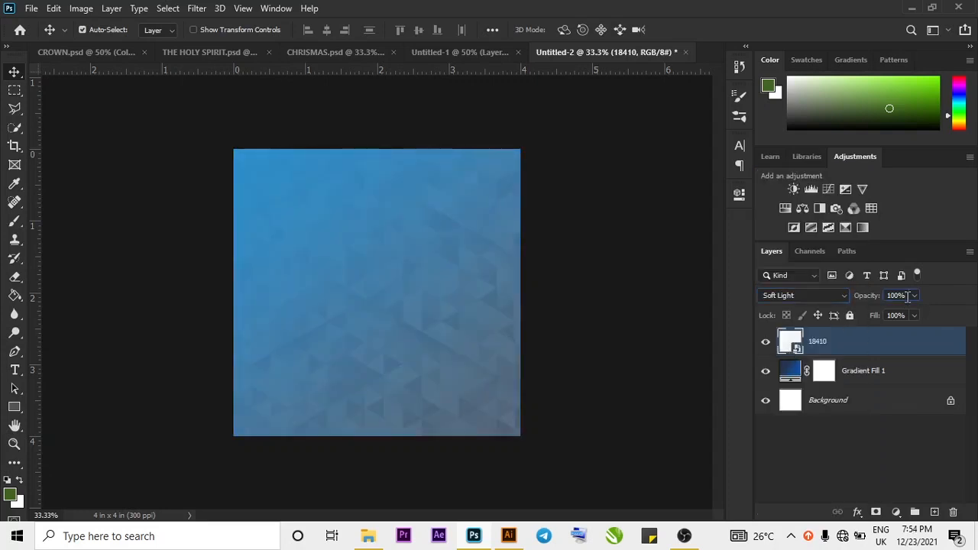
{"action": "key", "text": "BackSpace"}
{"action": "key", "text": "BackSpace"}
{"action": "type", "text": "35"}
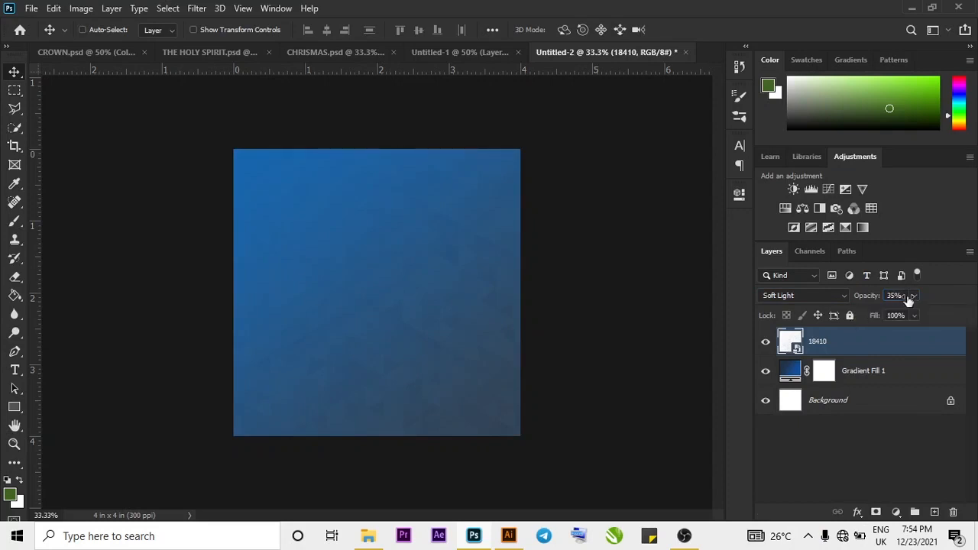
{"action": "key", "text": "ctrl+0"}
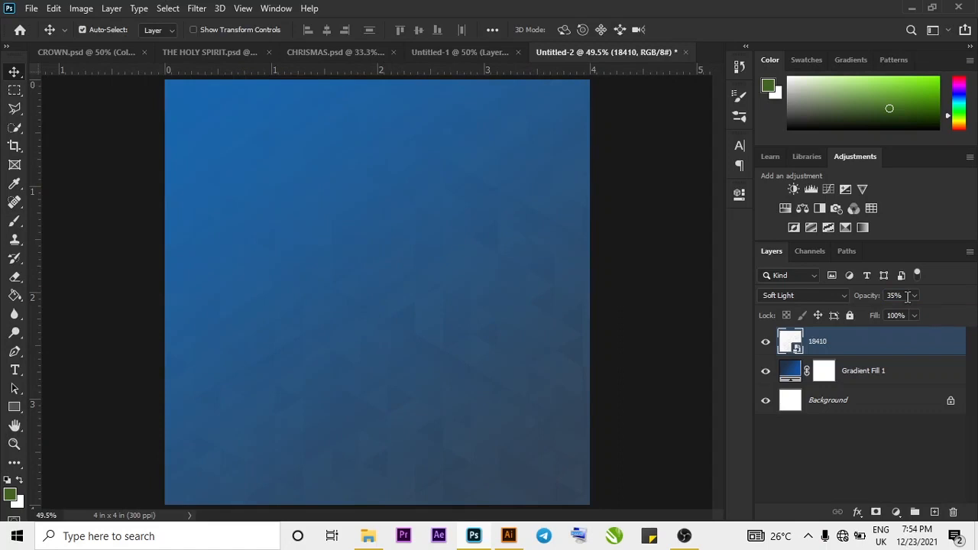
{"action": "key", "text": "ctrl+minus"}
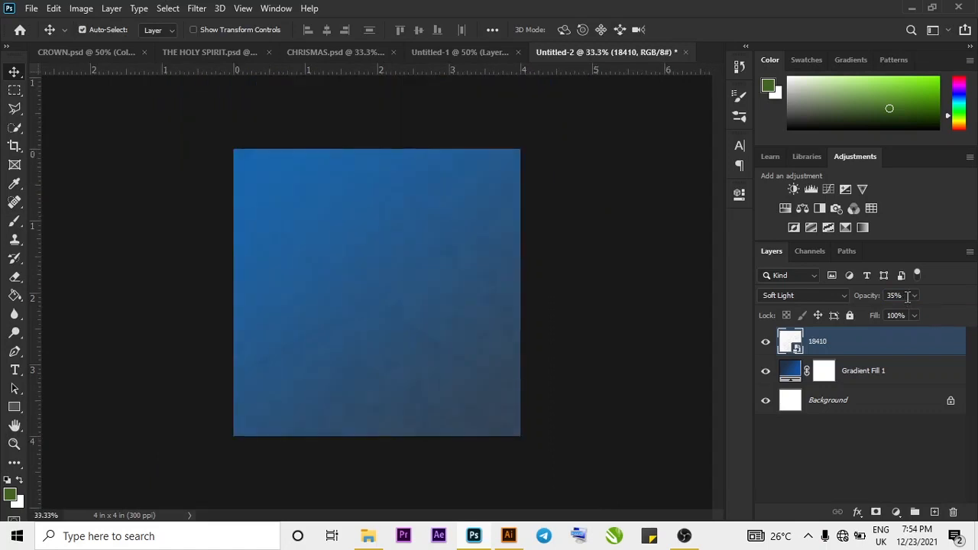
{"action": "key", "text": "ctrl+0"}
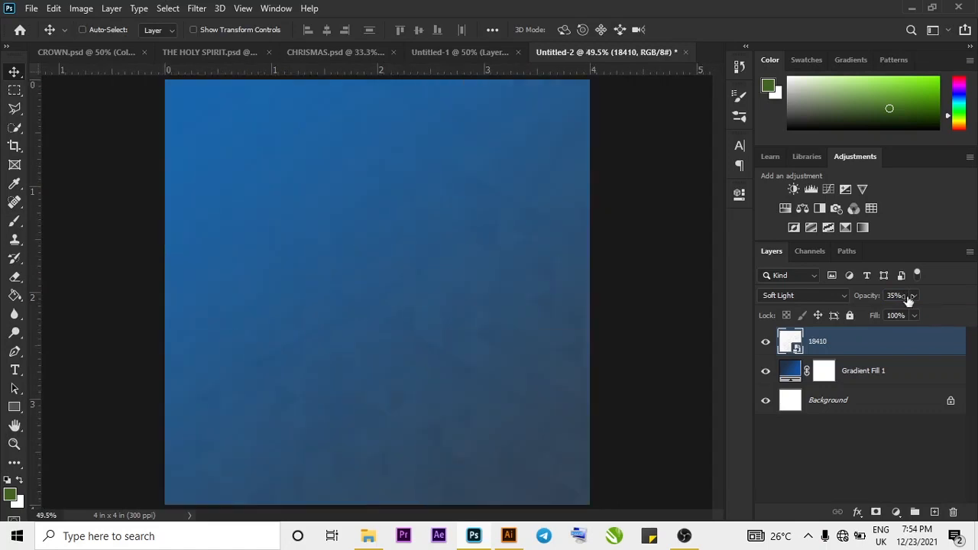
{"action": "key", "text": "ctrl+minus"}
{"action": "key", "text": "ctrl+0"}
{"action": "left_click", "coordinate": [366, 538]}
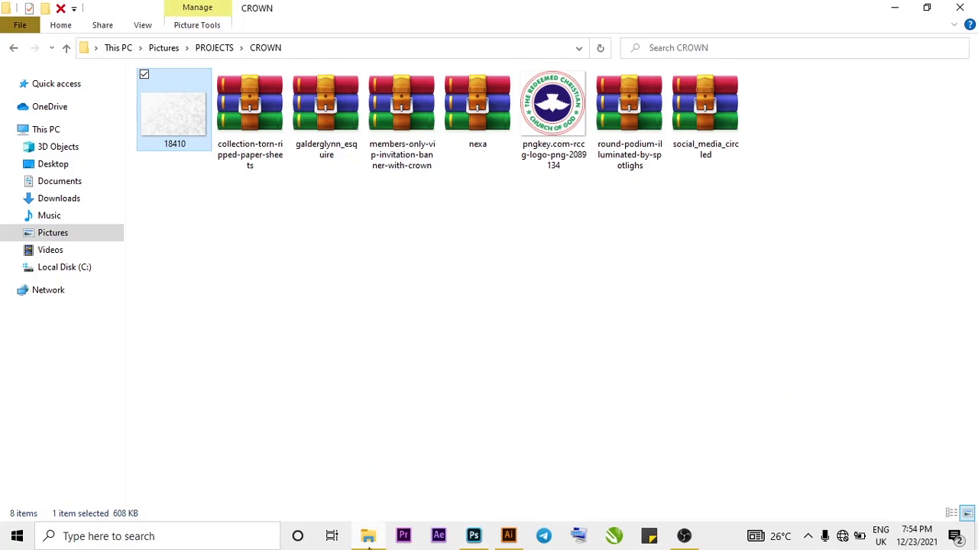
{"action": "mouse_move", "coordinate": [478, 539]}
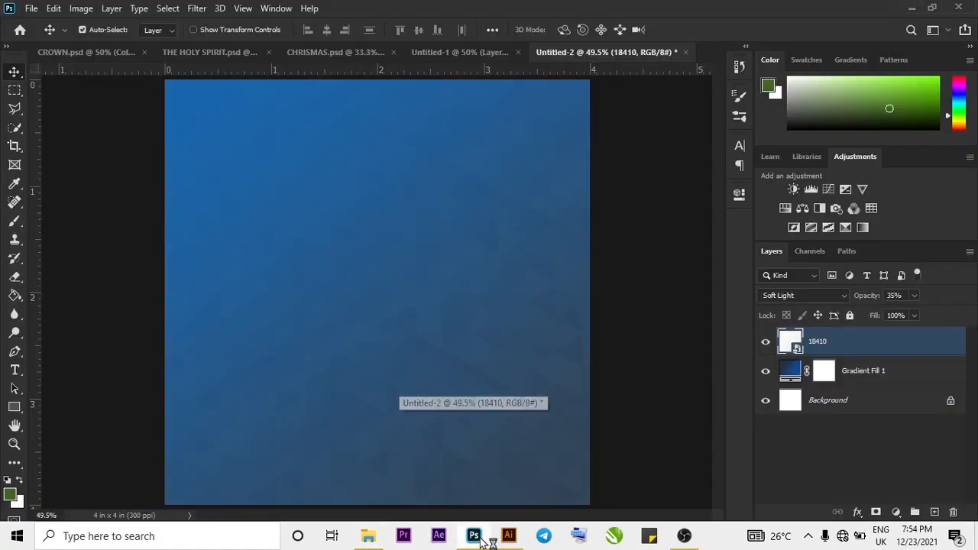
{"action": "left_click", "coordinate": [480, 540]}
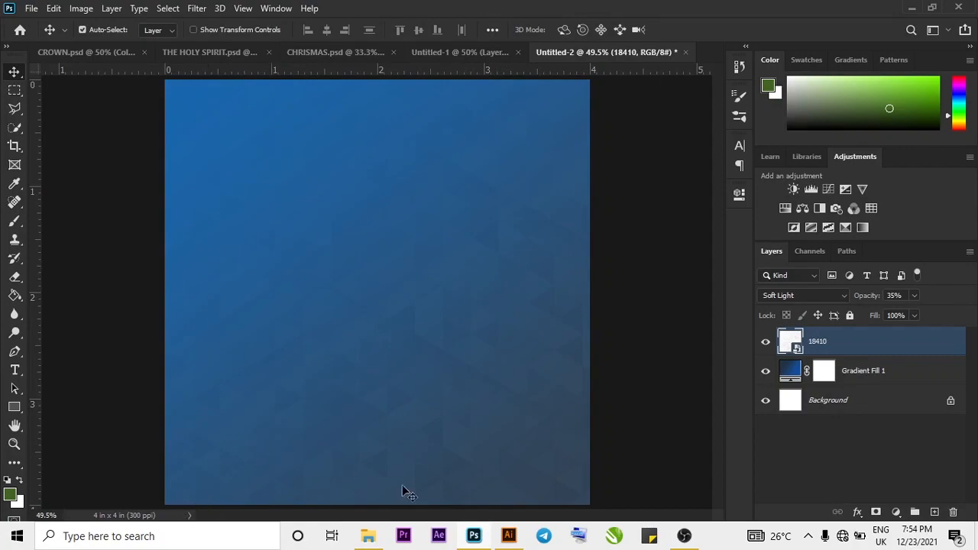
- Look through the torn-paper, crown banner and round-podium archives in the CROWN folder, checking the contents of the torn-paper one
{"action": "left_click", "coordinate": [374, 535]}
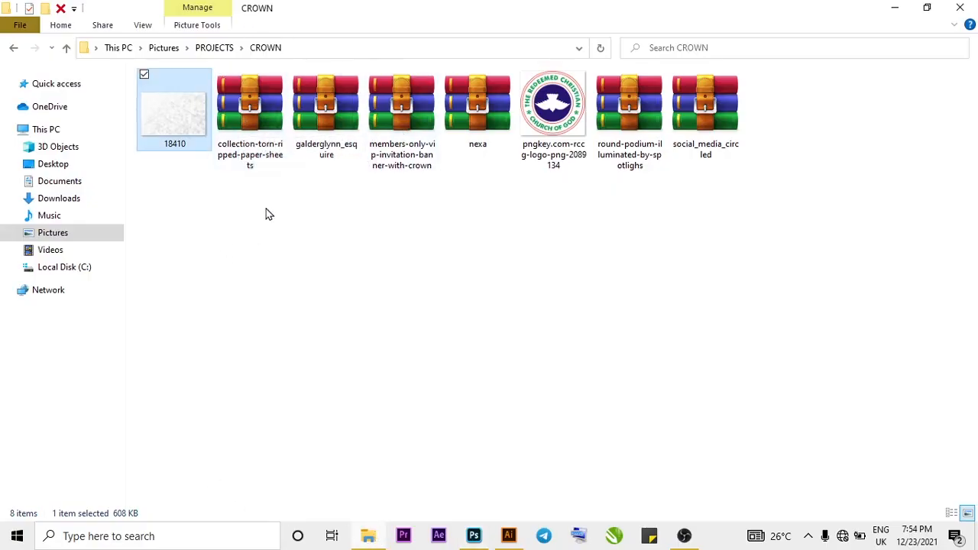
{"action": "left_click", "coordinate": [258, 135]}
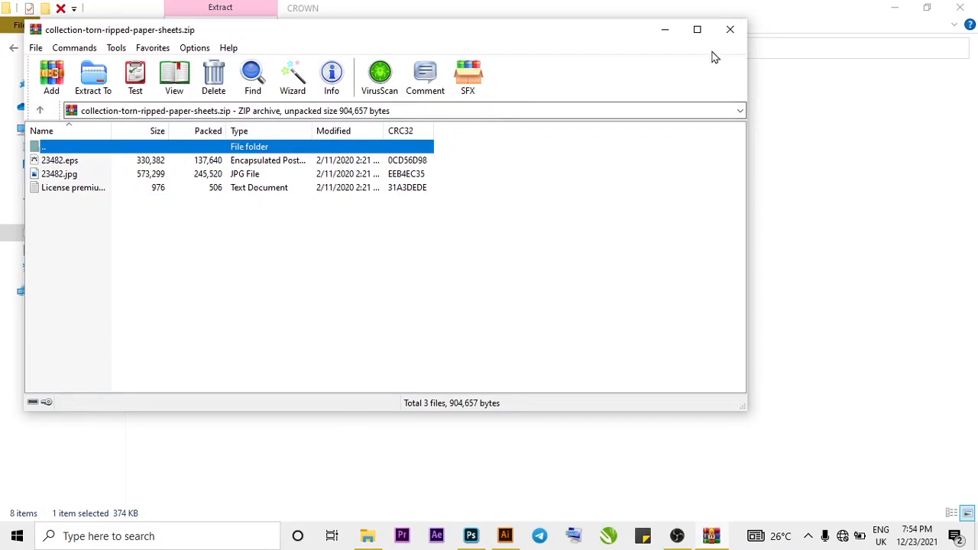
{"action": "left_click", "coordinate": [728, 31]}
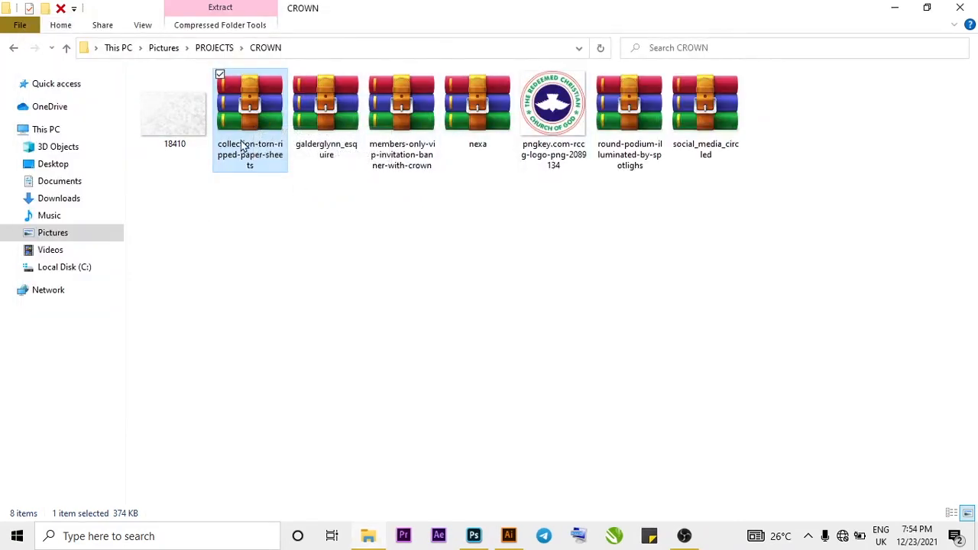
{"action": "left_click", "coordinate": [393, 149]}
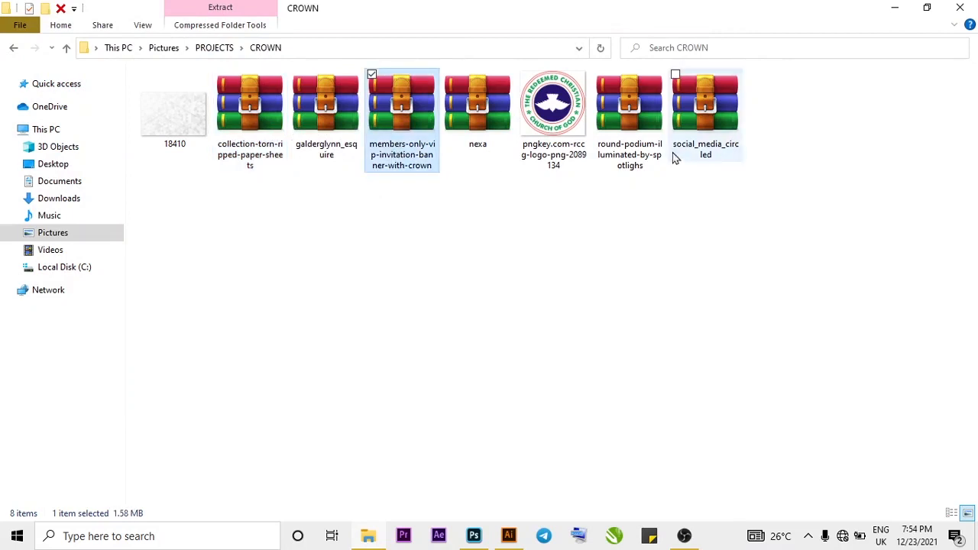
{"action": "left_click", "coordinate": [648, 138]}
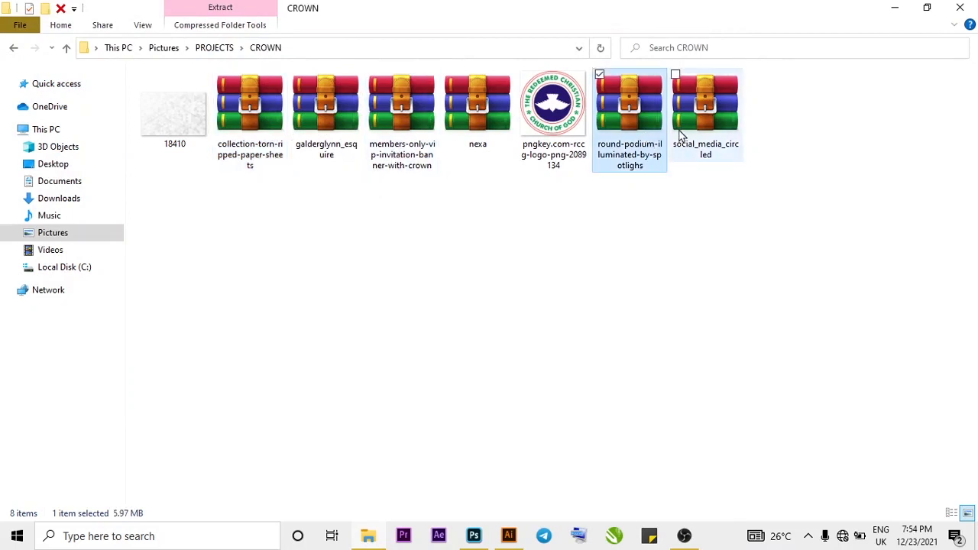
{"action": "left_click", "coordinate": [263, 122]}
{"action": "left_click", "coordinate": [608, 143]}
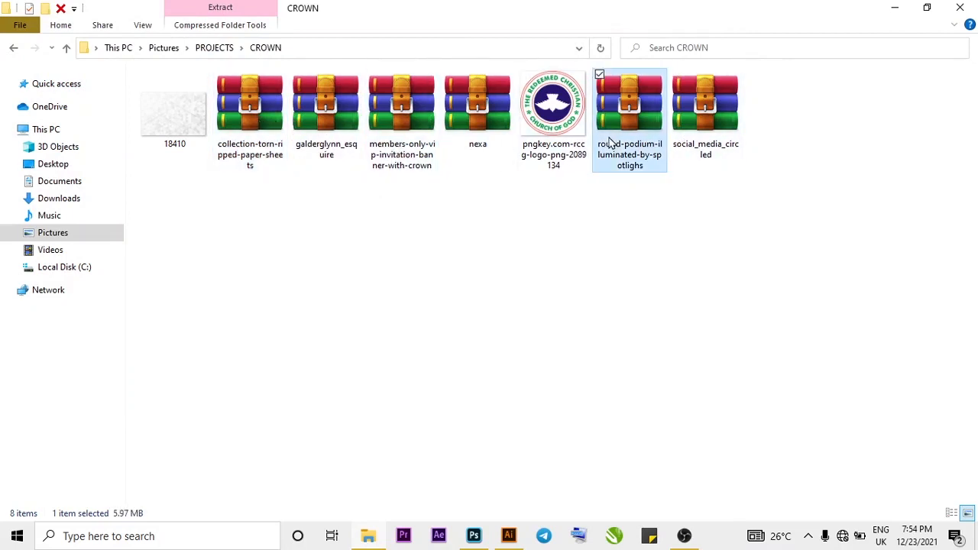
{"action": "left_click", "coordinate": [411, 143]}
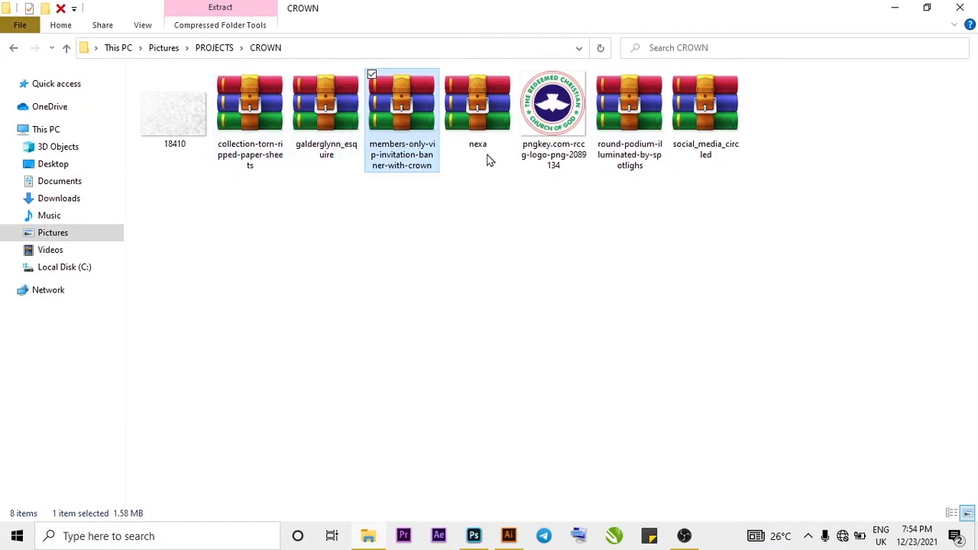
{"action": "left_click", "coordinate": [634, 136]}
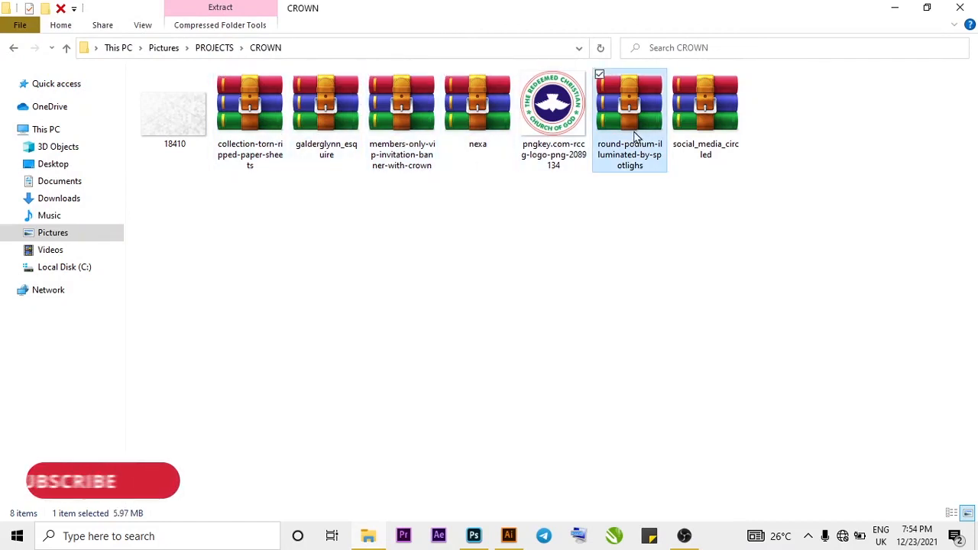
- Open 23482.eps from the collection-torn-ripped-paper-sheets archive in Illustrator, then minimize Illustrator and close the archive
{"action": "double_click", "coordinate": [256, 91]}
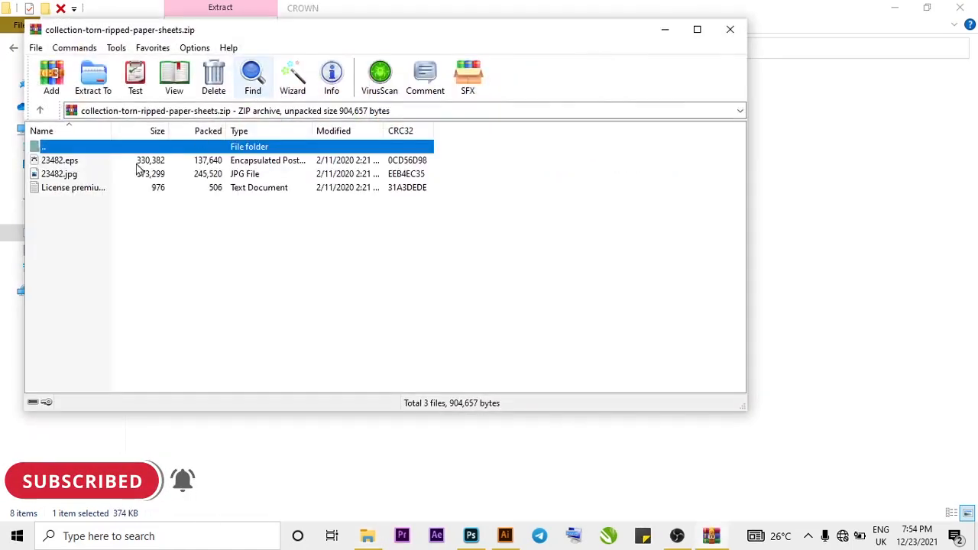
{"action": "left_click", "coordinate": [74, 163]}
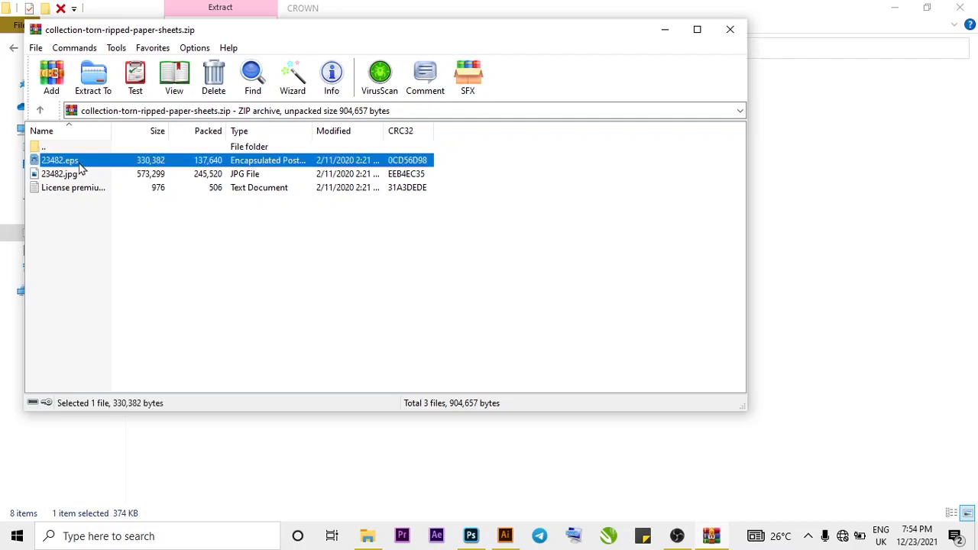
{"action": "right_click", "coordinate": [72, 163]}
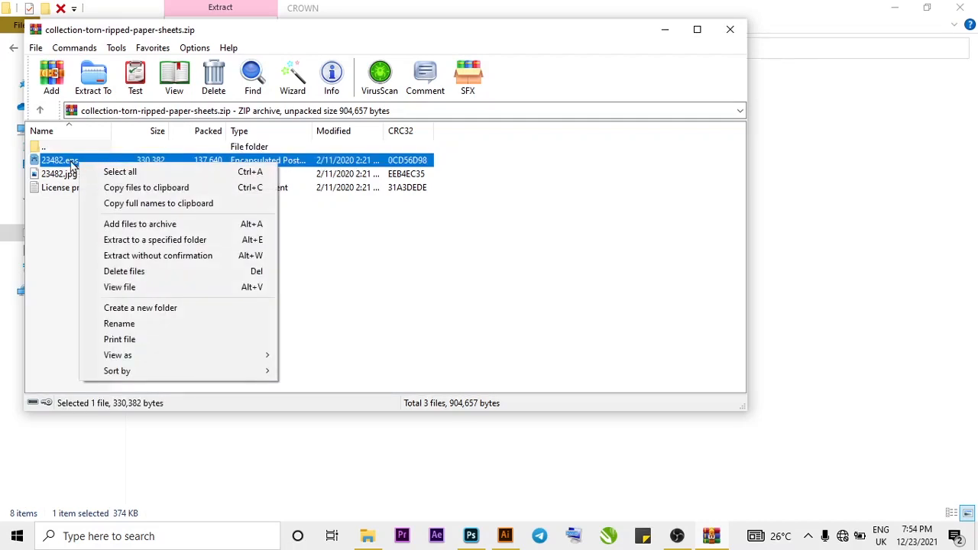
{"action": "left_click_drag", "start_coordinate": [73, 163], "coordinate": [74, 164]}
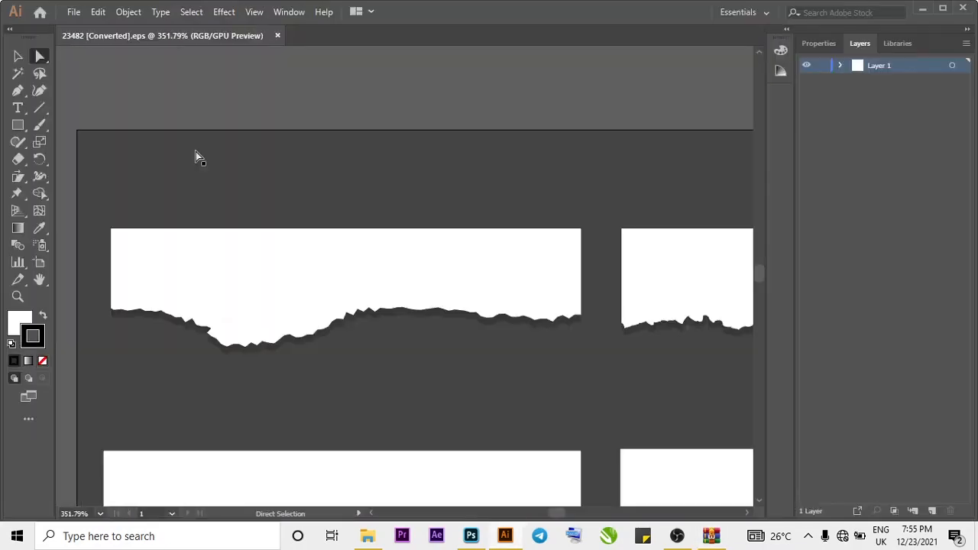
{"action": "left_click", "coordinate": [922, 10]}
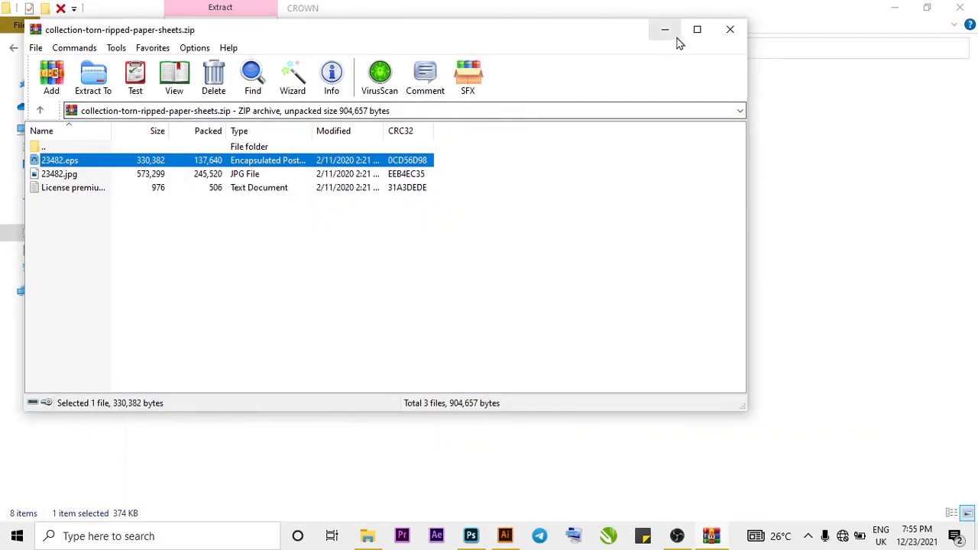
{"action": "left_click", "coordinate": [731, 32]}
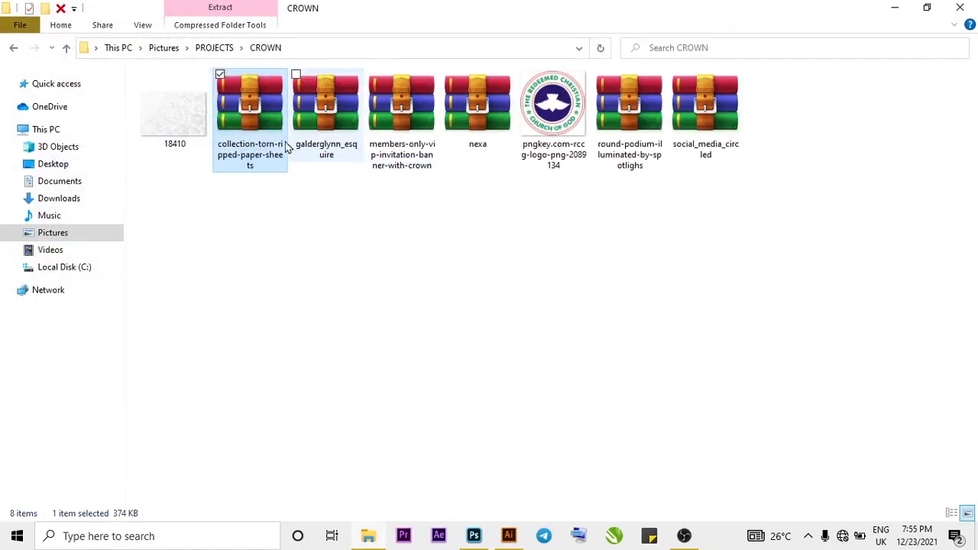
- Extract the collection-torn-ripped-paper-sheets archive into its own folder inside CROWN and open that folder
{"action": "double_click", "coordinate": [258, 134]}
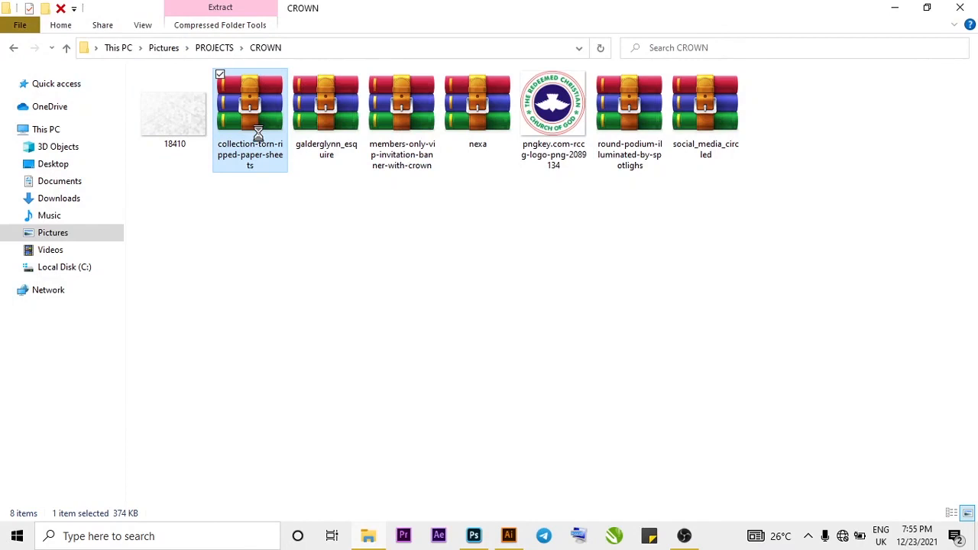
{"action": "right_click", "coordinate": [259, 133]}
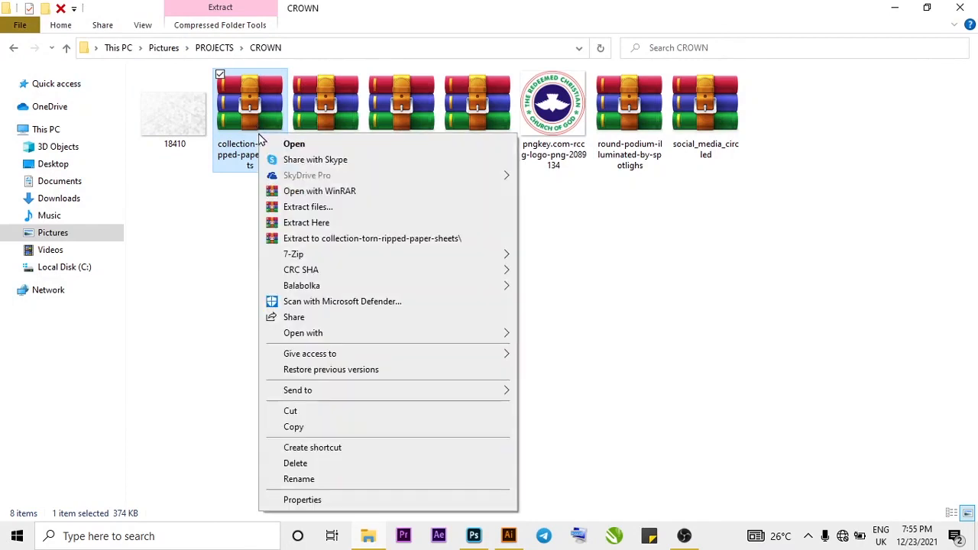
{"action": "left_click", "coordinate": [335, 238]}
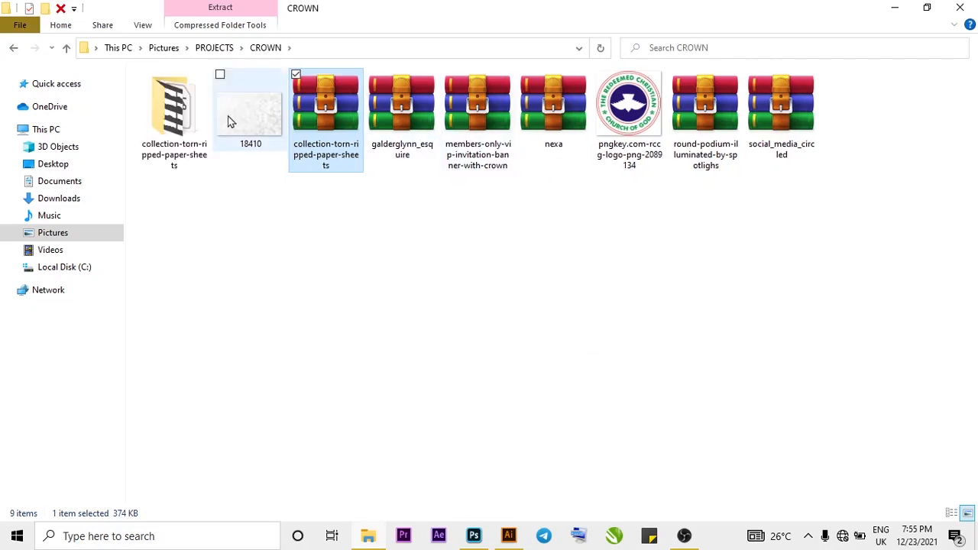
{"action": "double_click", "coordinate": [197, 120]}
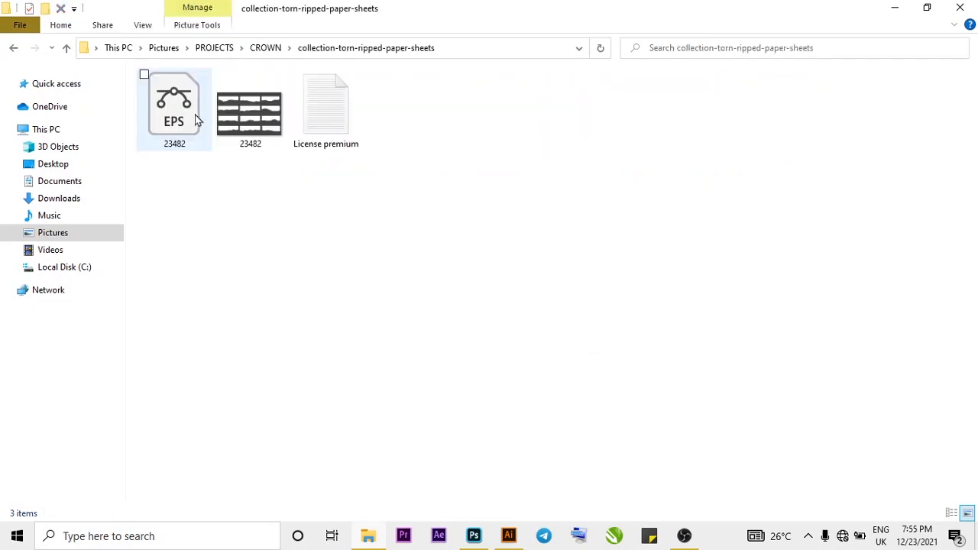
- Check which programs can open the extracted 23482 EPS file, dismiss the options and close the folder window
{"action": "left_click", "coordinate": [203, 140]}
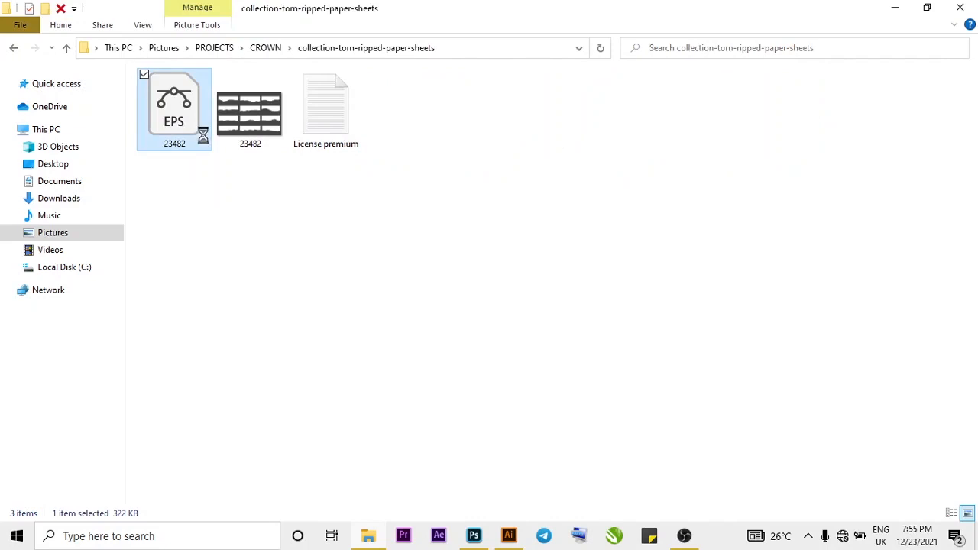
{"action": "right_click", "coordinate": [204, 141]}
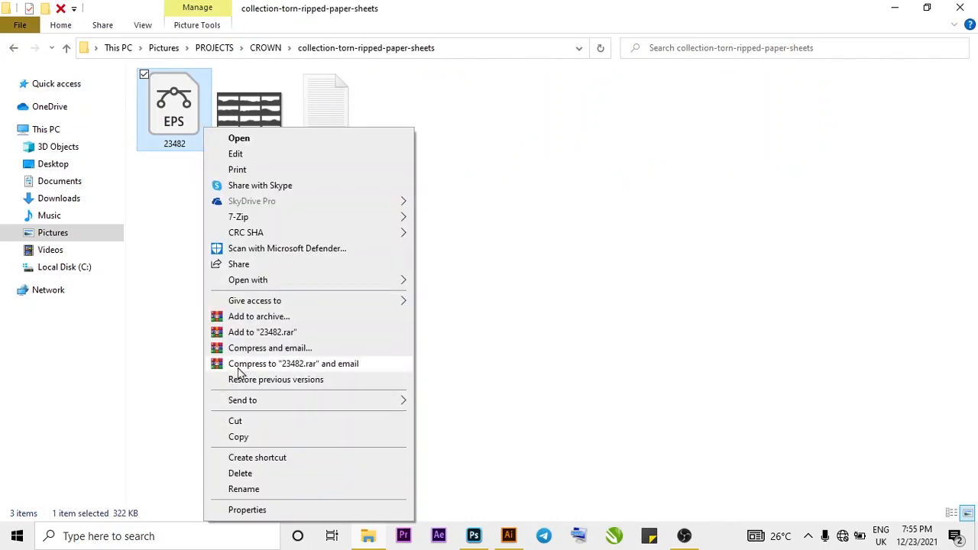
{"action": "mouse_move", "coordinate": [275, 281]}
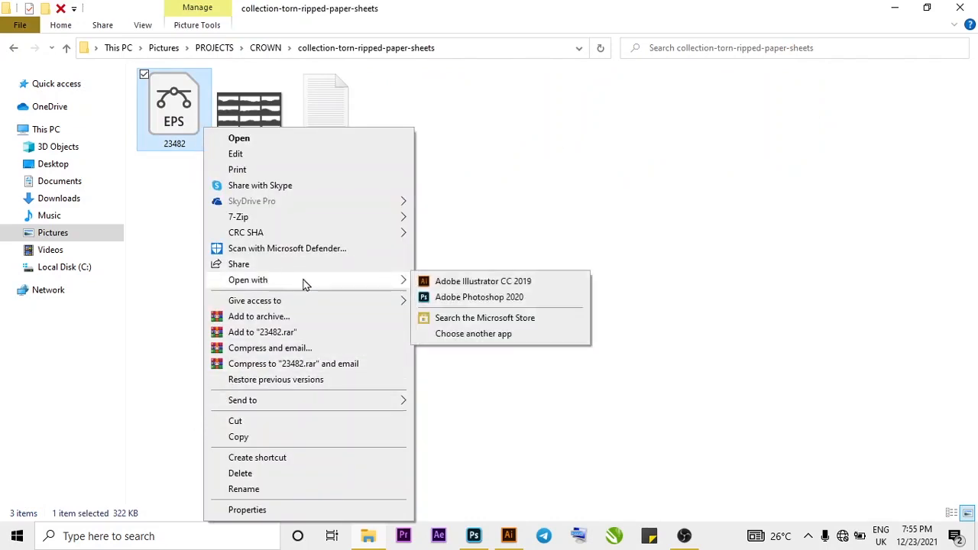
{"action": "left_click", "coordinate": [568, 235]}
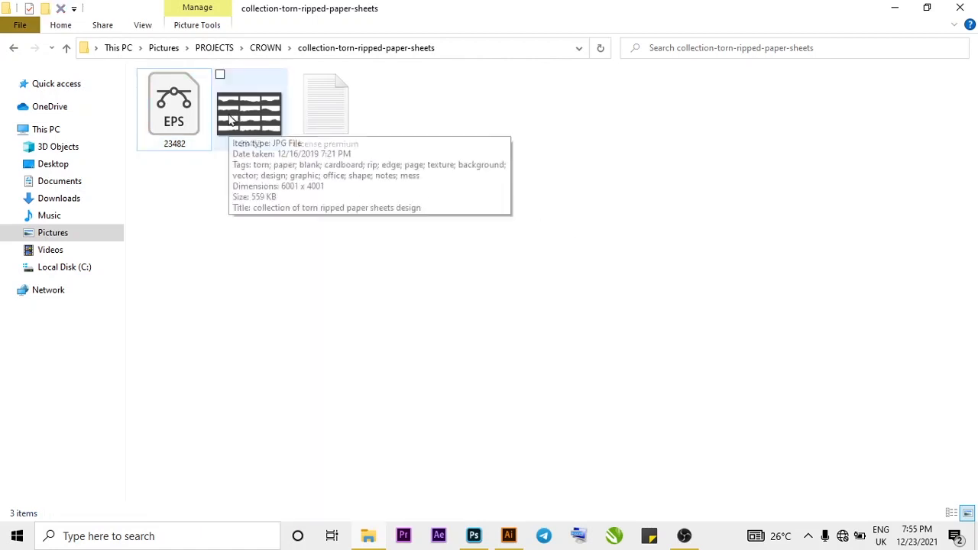
{"action": "left_click", "coordinate": [179, 100]}
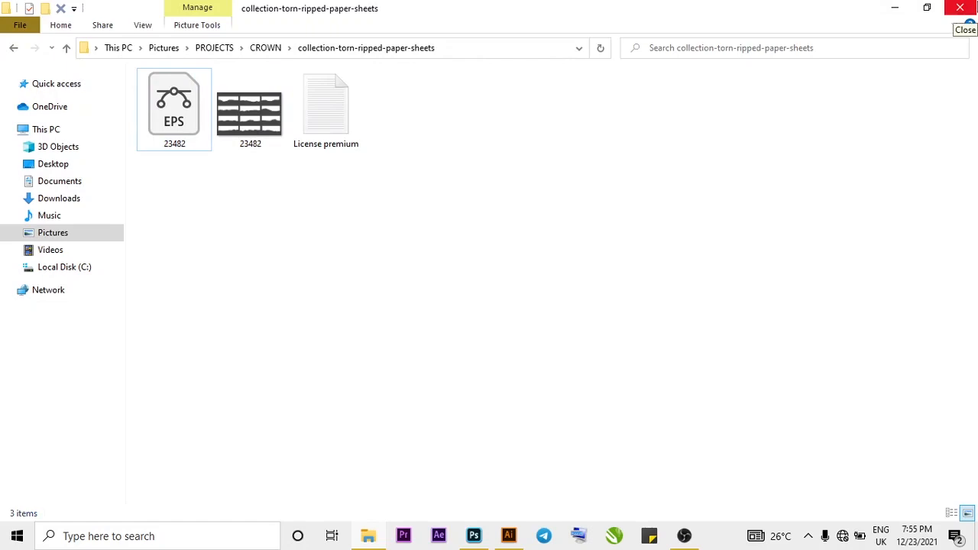
{"action": "left_click", "coordinate": [959, 8]}
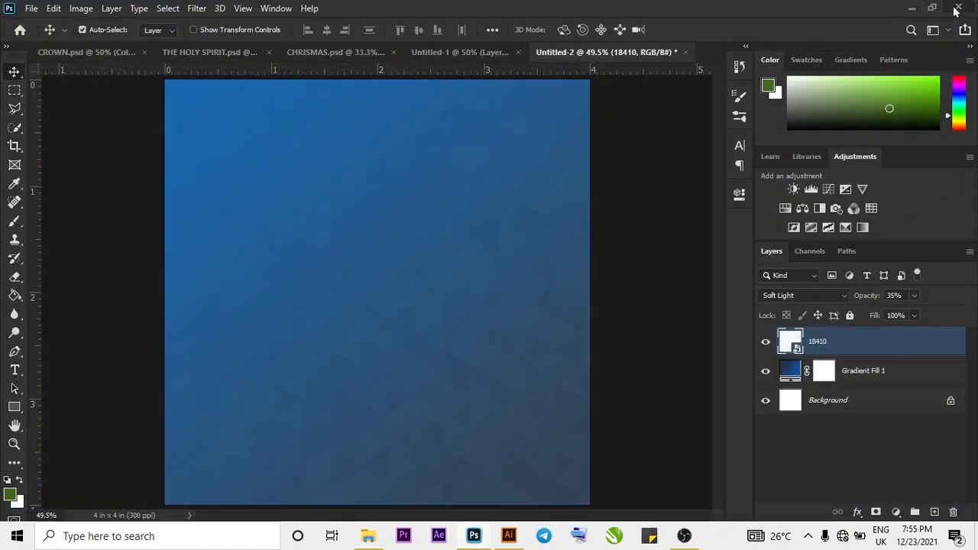
- Reopen the CROWN folder inside the PROJECTS folder of Pictures in File Explorer
{"action": "left_click", "coordinate": [376, 540]}
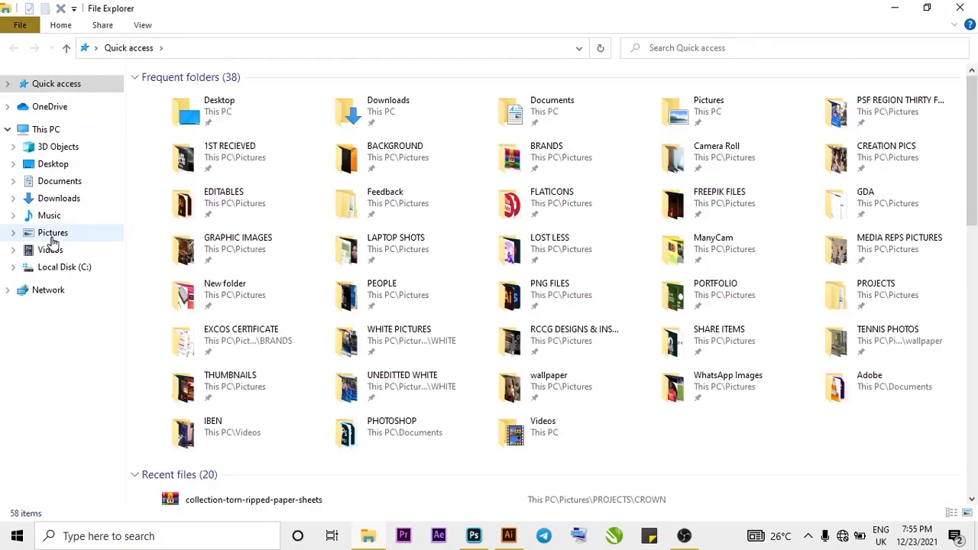
{"action": "left_click", "coordinate": [52, 233]}
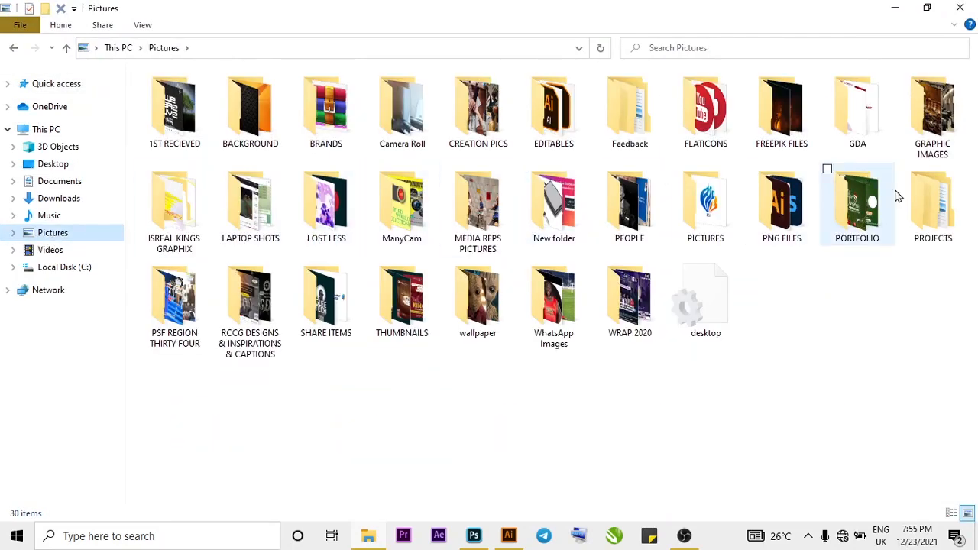
{"action": "double_click", "coordinate": [932, 199]}
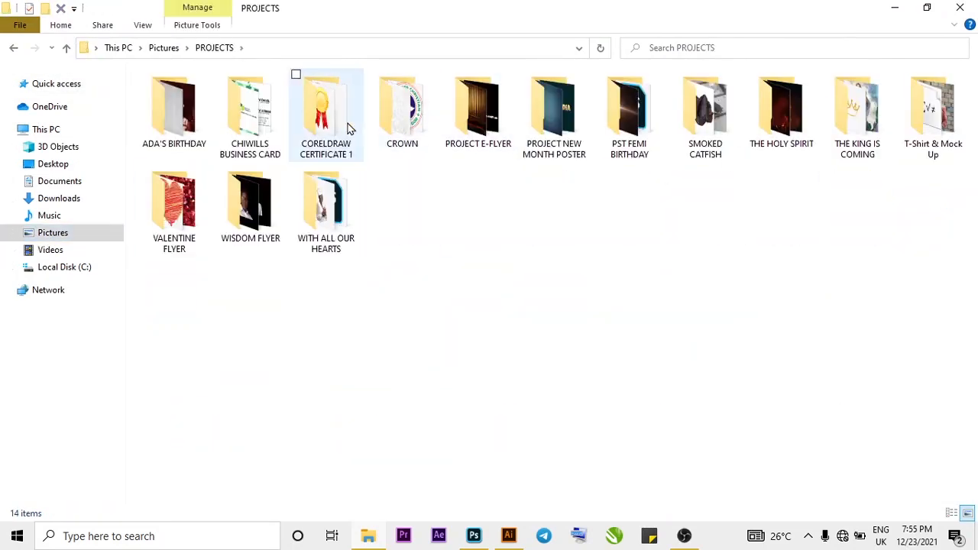
{"action": "double_click", "coordinate": [386, 134]}
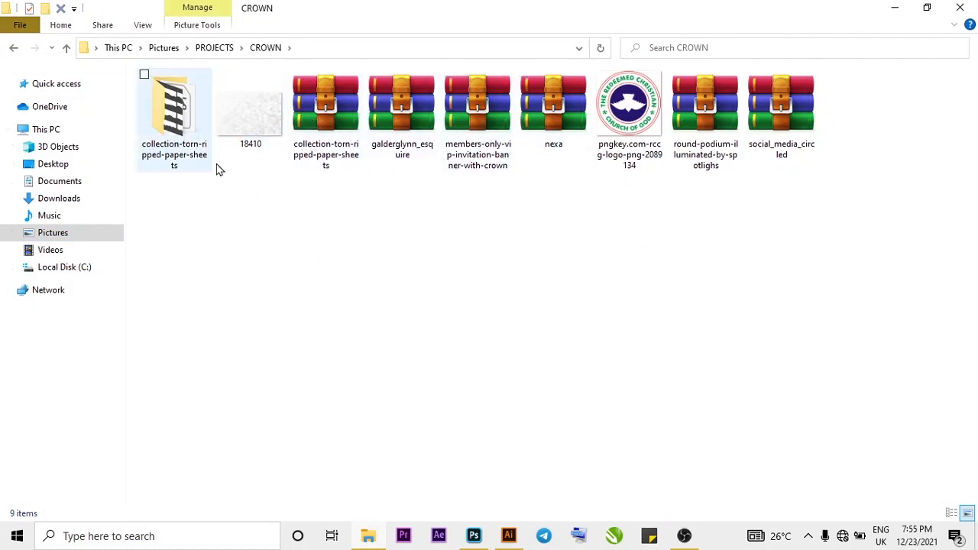
- Switch to Illustrator and transfer the middle torn-paper shape of the top row into the Untitled-2 flyer in Photoshop
{"action": "left_click", "coordinate": [508, 537]}
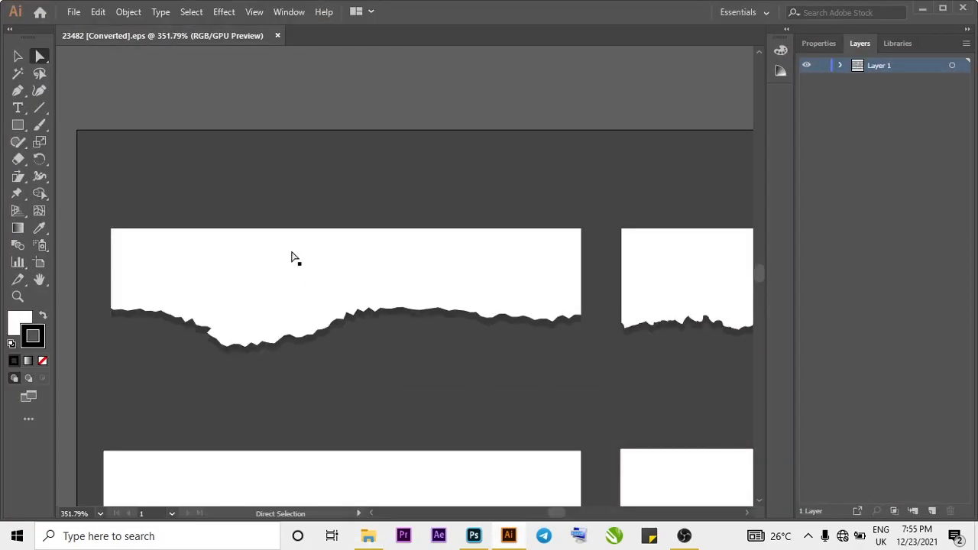
{"action": "key", "text": "ctrl+0"}
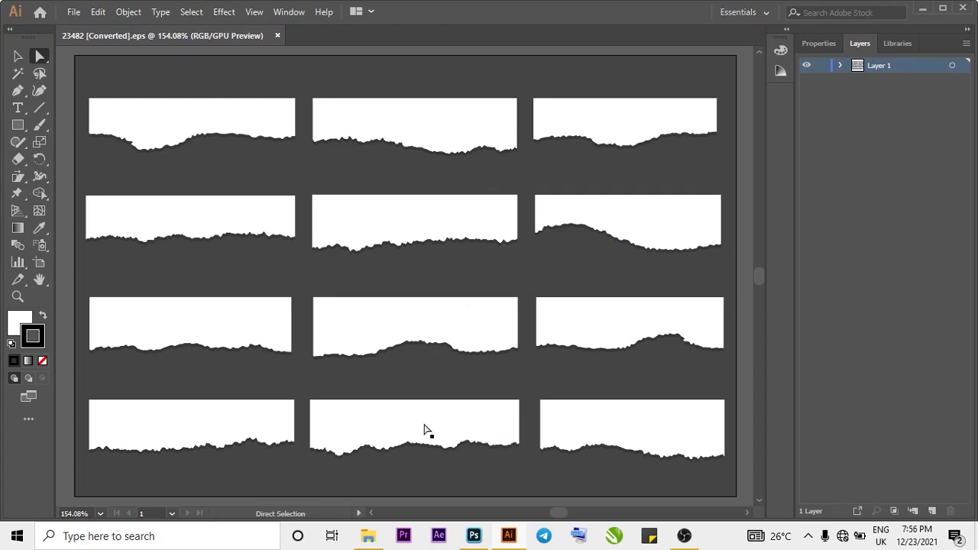
{"action": "left_click", "coordinate": [385, 135]}
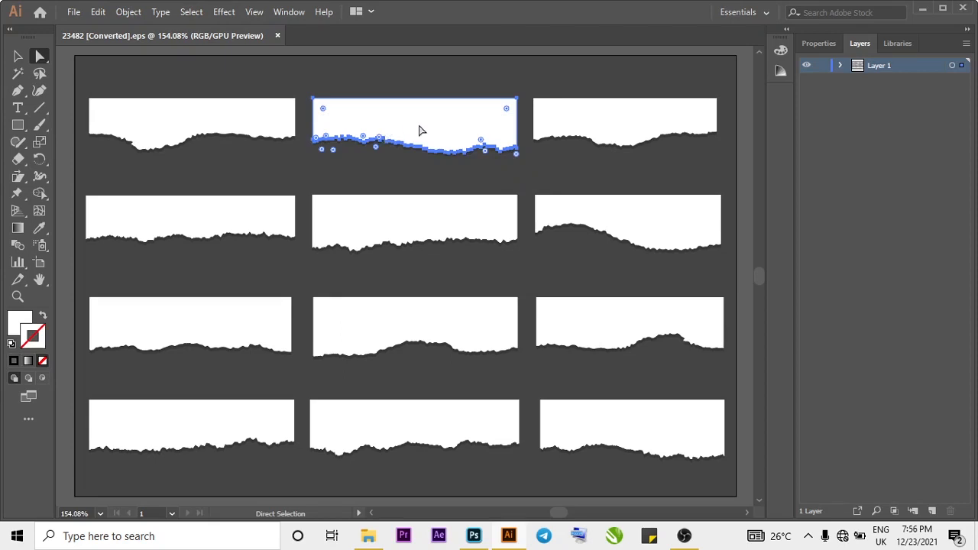
{"action": "mouse_move", "coordinate": [419, 130]}
{"action": "left_mouse_down"}
{"action": "mouse_move", "coordinate": [421, 105]}
{"action": "mouse_move", "coordinate": [415, 117]}
{"action": "mouse_move", "coordinate": [434, 140]}
{"action": "mouse_move", "coordinate": [418, 132]}
{"action": "mouse_move", "coordinate": [428, 134]}
{"action": "mouse_move", "coordinate": [426, 124]}
{"action": "left_mouse_up"}
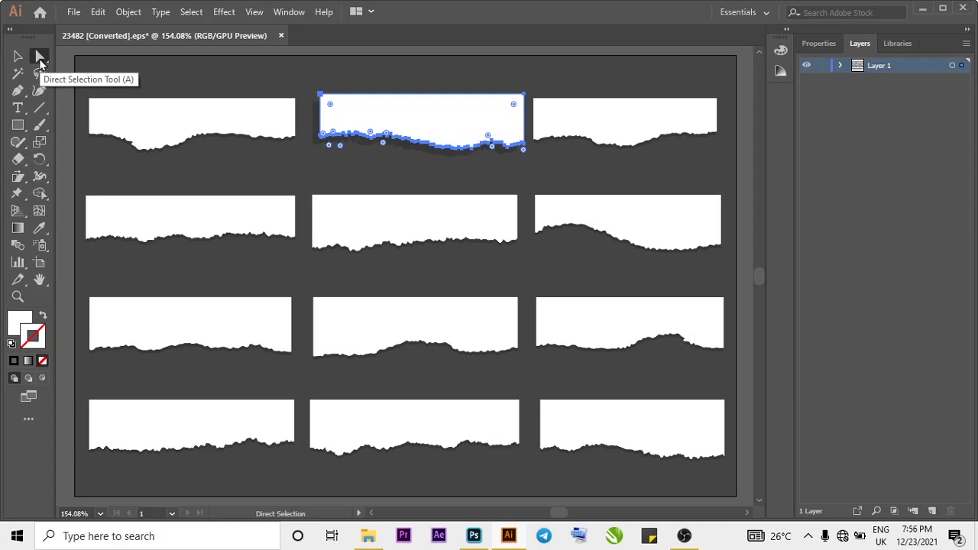
{"action": "left_click_drag", "start_coordinate": [422, 122], "coordinate": [449, 375]}
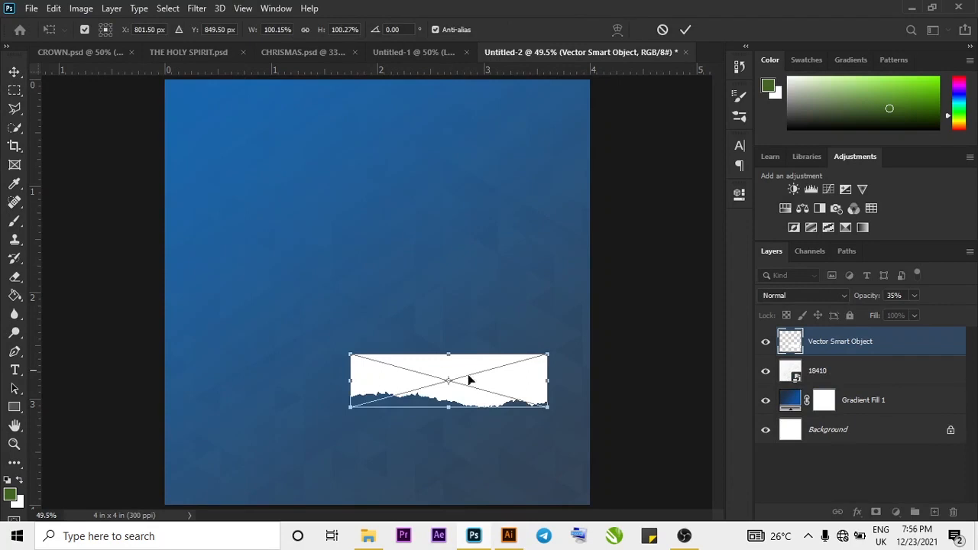
- Move the torn-paper strip to the canvas's left edge, rotate it 180° so the torn edge faces up, and commit the transform
{"action": "left_click_drag", "start_coordinate": [509, 389], "coordinate": [314, 388]}
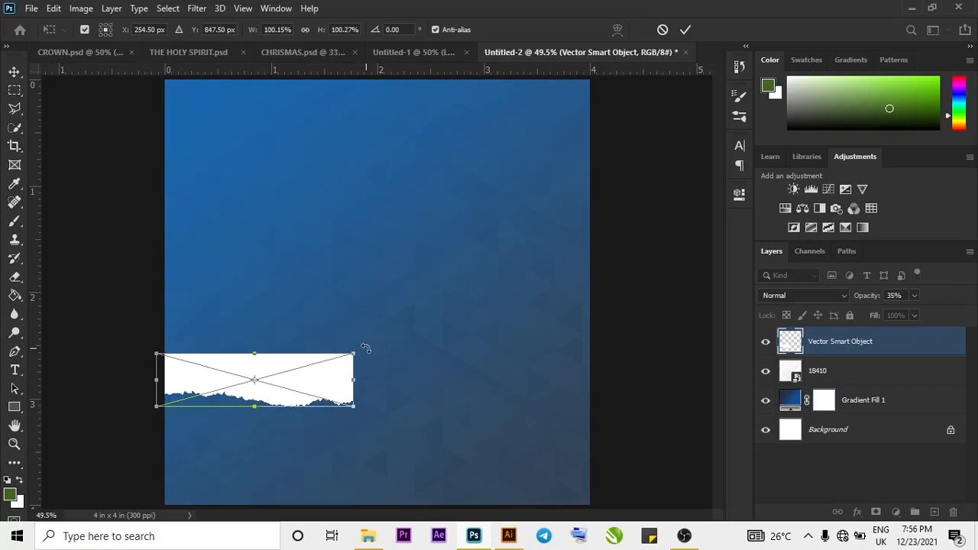
{"action": "left_click_drag", "start_coordinate": [366, 349], "coordinate": [71, 426]}
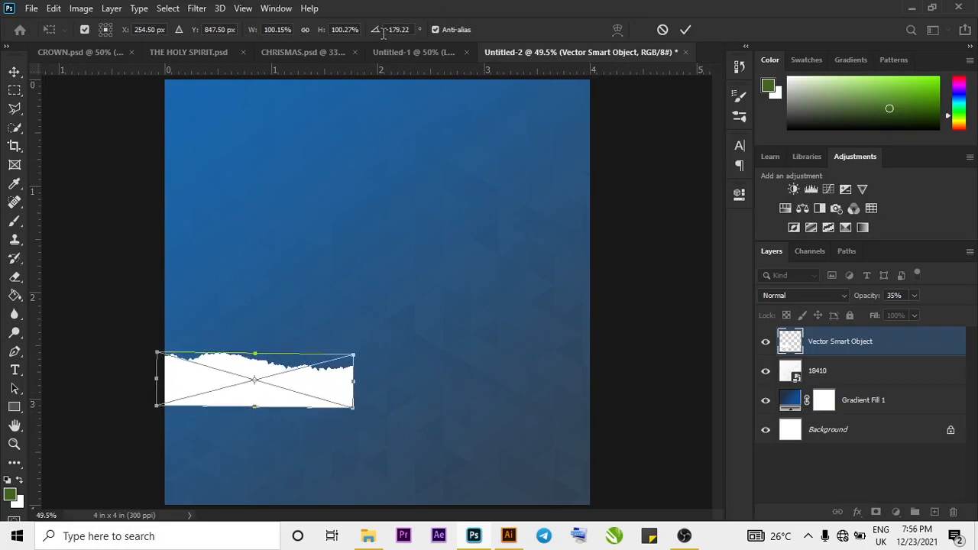
{"action": "left_click", "coordinate": [411, 33]}
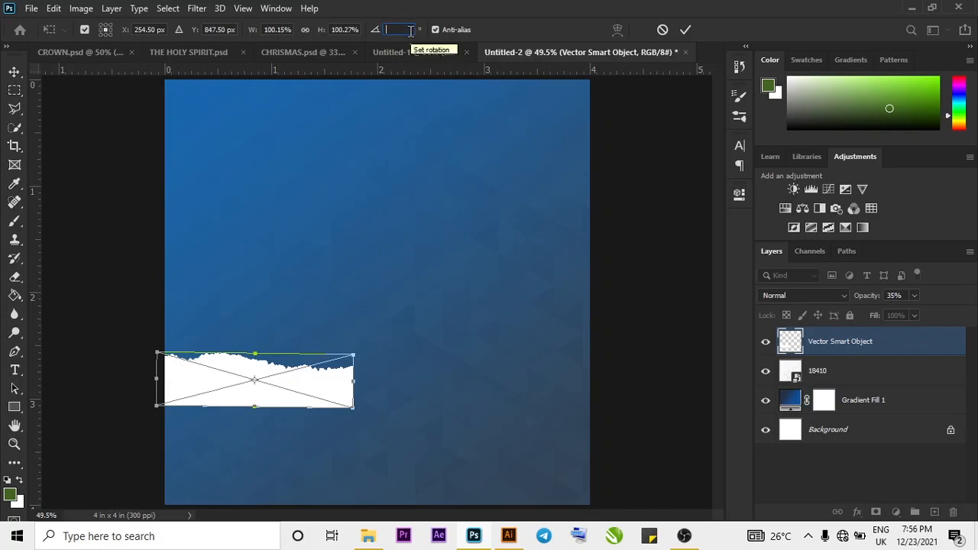
{"action": "type", "text": "180"}
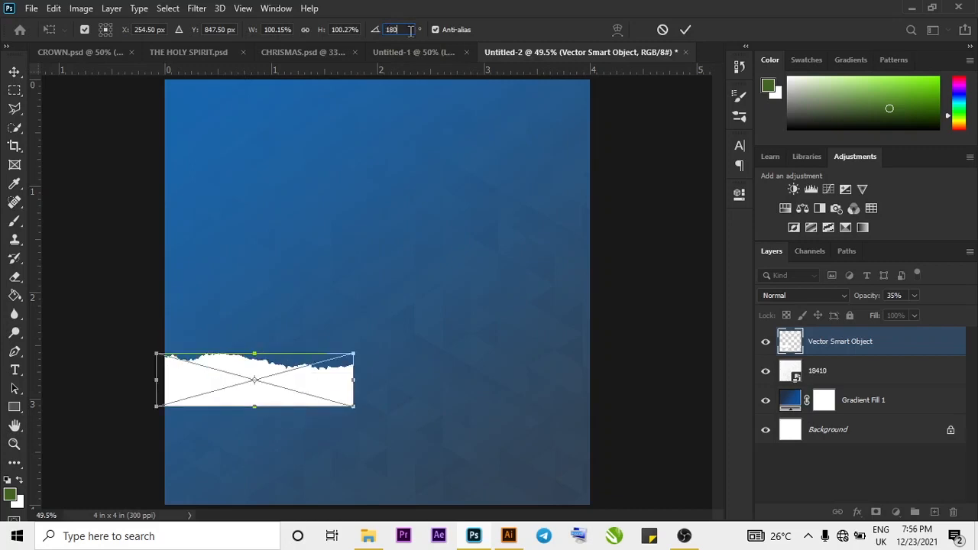
{"action": "left_click", "coordinate": [686, 30]}
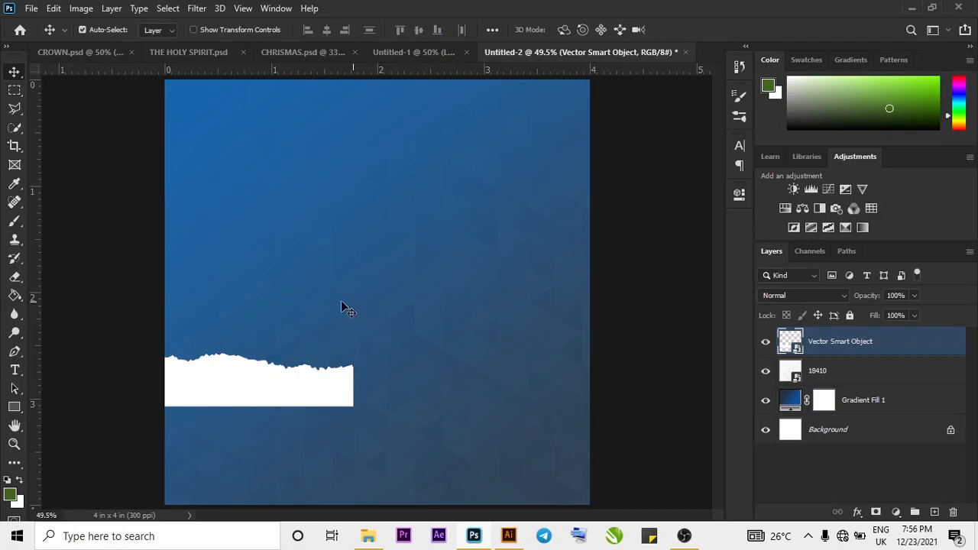
- Scale the torn-paper strip to about 222.9% to span the canvas width and position it along the bottom edge, partly below the canvas
{"action": "left_click_drag", "start_coordinate": [243, 393], "coordinate": [268, 381]}
{"action": "key", "text": "ctrl+t"}
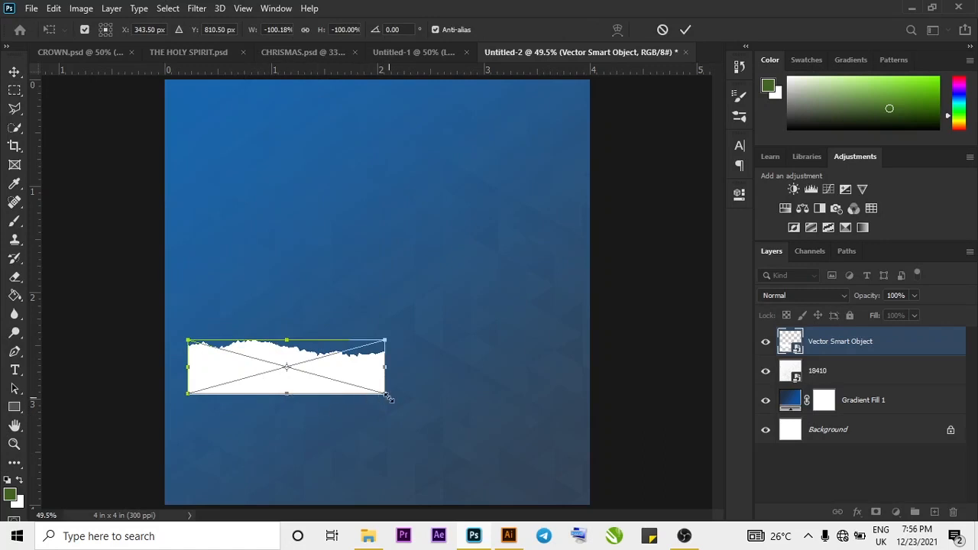
{"action": "left_click_drag", "start_coordinate": [388, 398], "coordinate": [480, 440]}
{"action": "left_click_drag", "start_coordinate": [562, 462], "coordinate": [590, 469]}
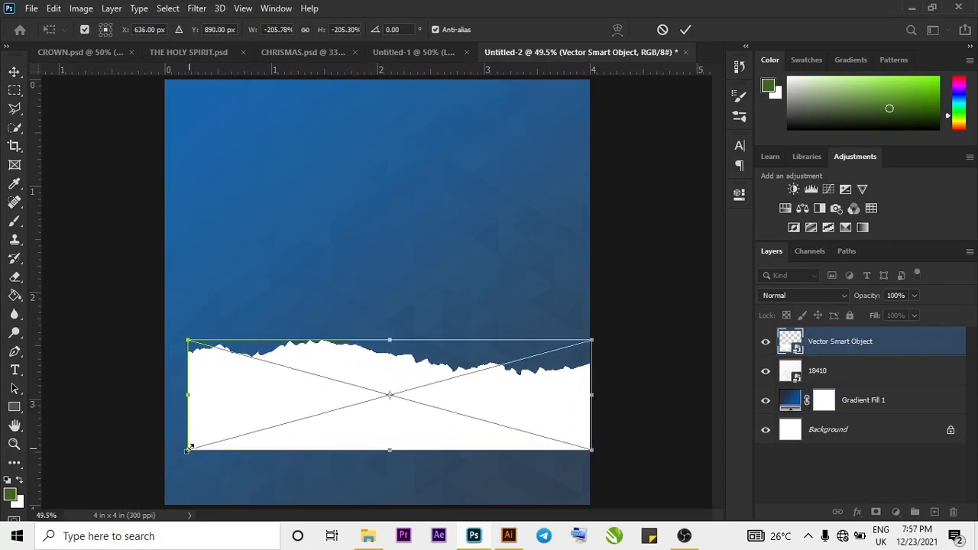
{"action": "left_click_drag", "start_coordinate": [188, 449], "coordinate": [155, 461]}
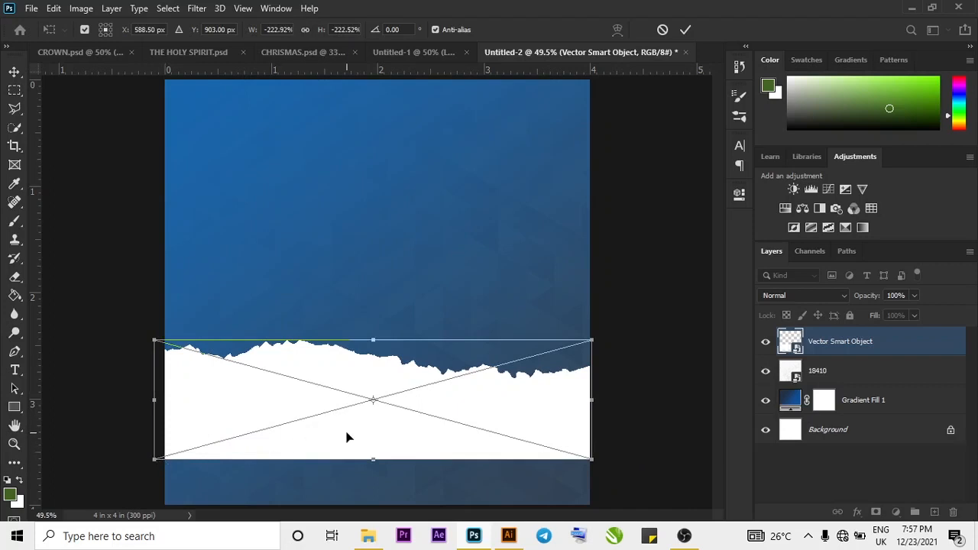
{"action": "left_click_drag", "start_coordinate": [355, 436], "coordinate": [356, 484]}
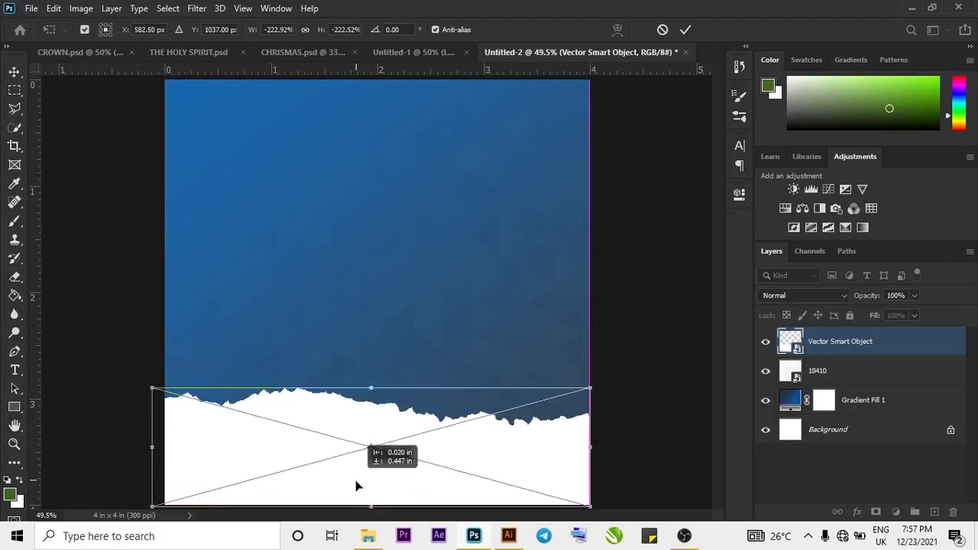
{"action": "left_click_drag", "start_coordinate": [356, 486], "coordinate": [355, 528]}
{"action": "left_click", "coordinate": [686, 30]}
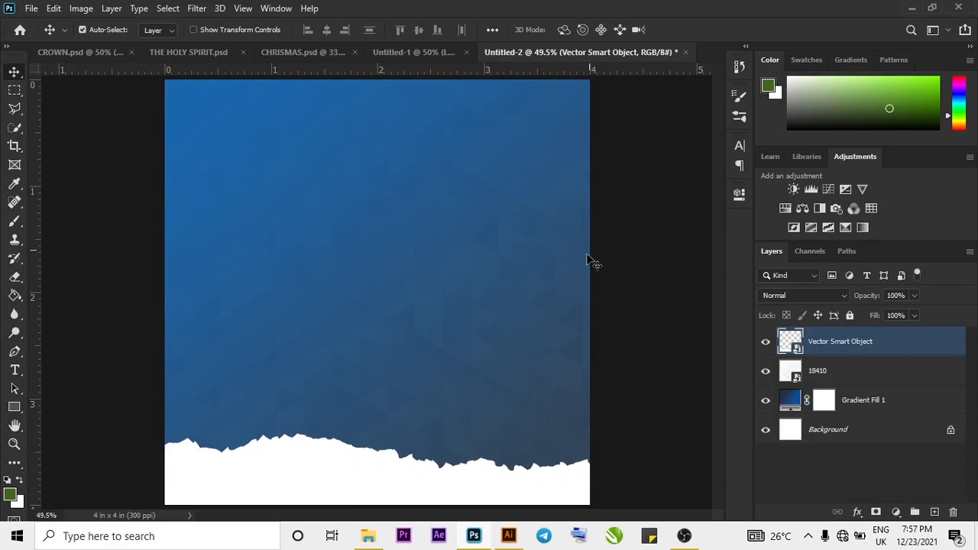
{"action": "left_click_drag", "start_coordinate": [305, 478], "coordinate": [312, 476]}
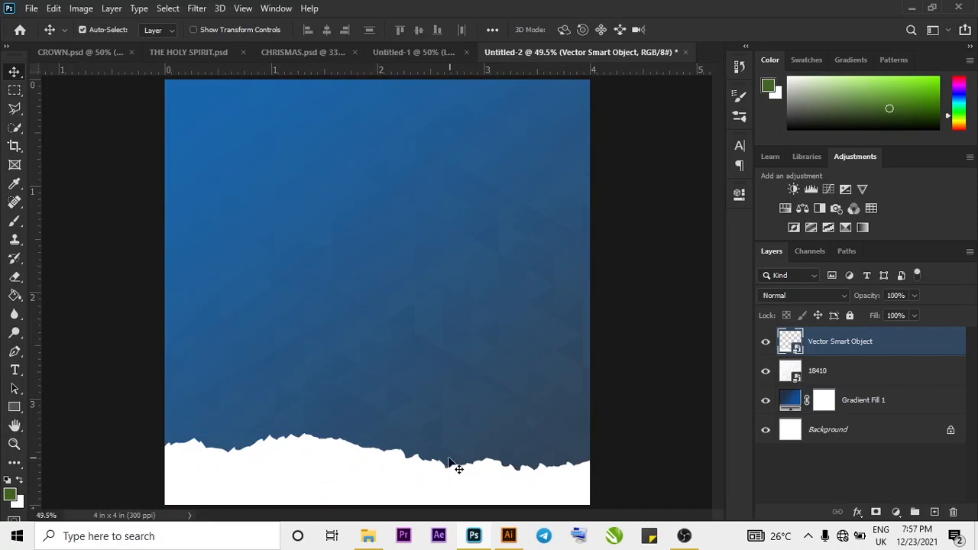
{"action": "left_click_drag", "start_coordinate": [404, 474], "coordinate": [405, 486]}
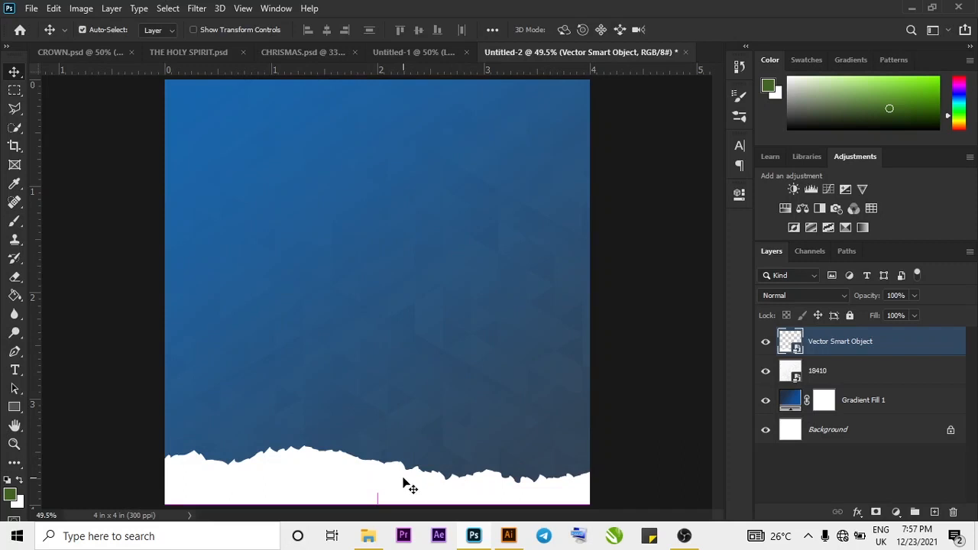
- Add the white text CROWN in Galderglynn Titling Bold, 48 px, on the upper half of the canvas and open its character settings
{"action": "left_click", "coordinate": [15, 370]}
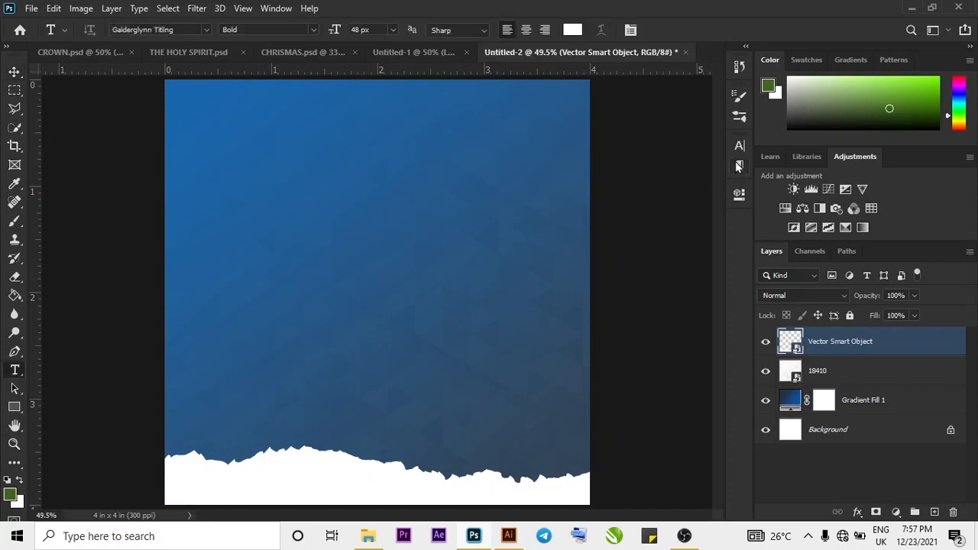
{"action": "left_click", "coordinate": [311, 220]}
{"action": "key", "text": "BackSpace"}
{"action": "type", "text": "CR"}
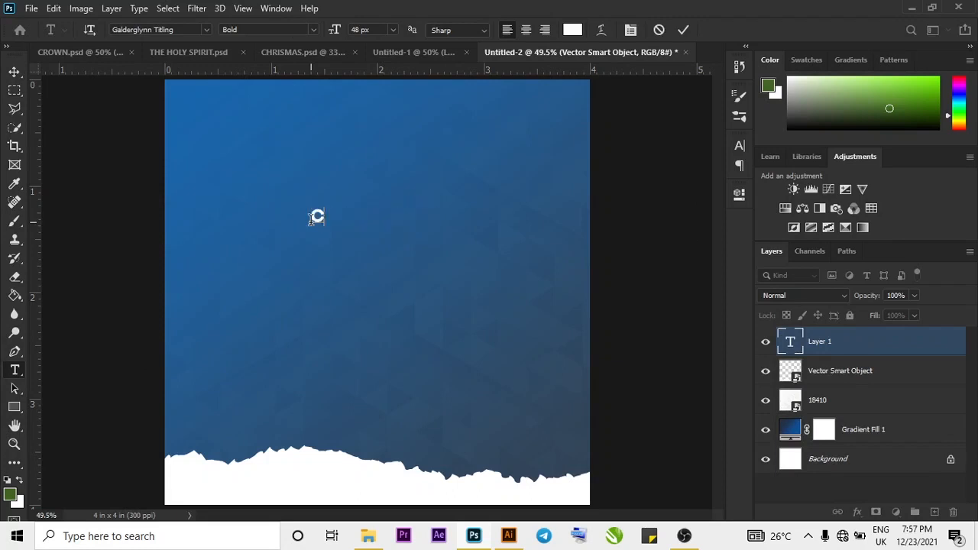
{"action": "type", "text": "OWN"}
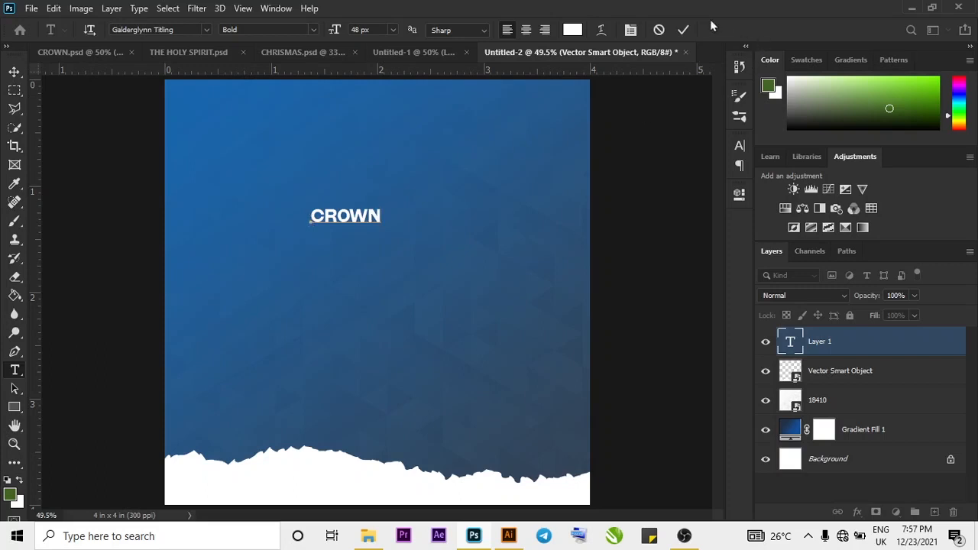
{"action": "left_click", "coordinate": [683, 29]}
{"action": "left_click", "coordinate": [740, 148]}
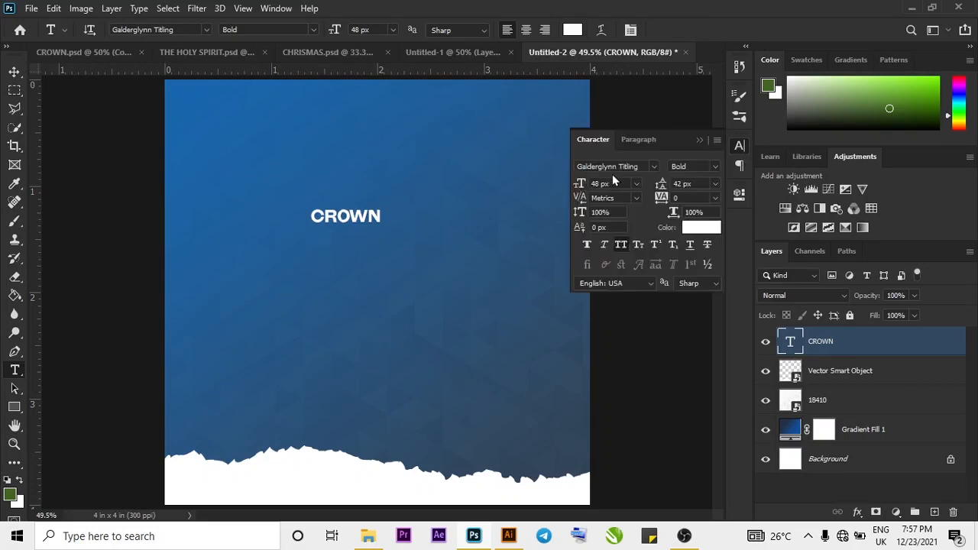
- Set the CROWN title's font size to 130 px and shift it to the horizontal middle of the canvas's upper half
{"action": "left_click", "coordinate": [367, 536]}
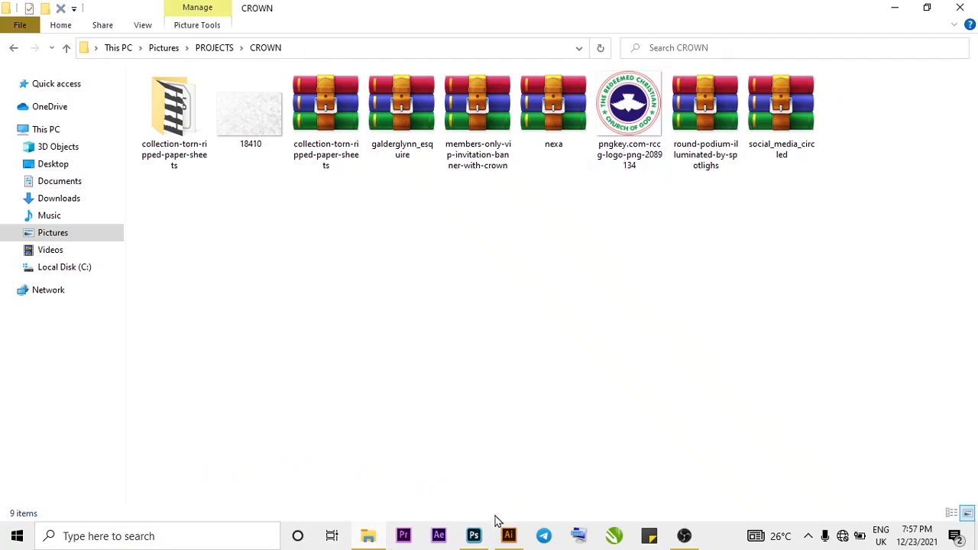
{"action": "left_click", "coordinate": [474, 536]}
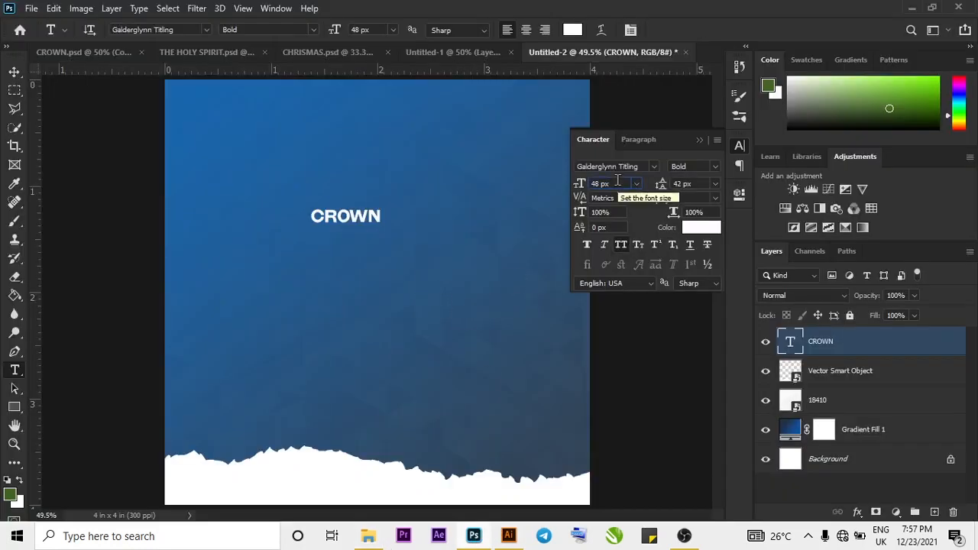
{"action": "key", "text": "BackSpace"}
{"action": "key", "text": "BackSpace"}
{"action": "key", "text": "BackSpace"}
{"action": "key", "text": "BackSpace"}
{"action": "type", "text": "130"}
{"action": "key", "text": "Return"}
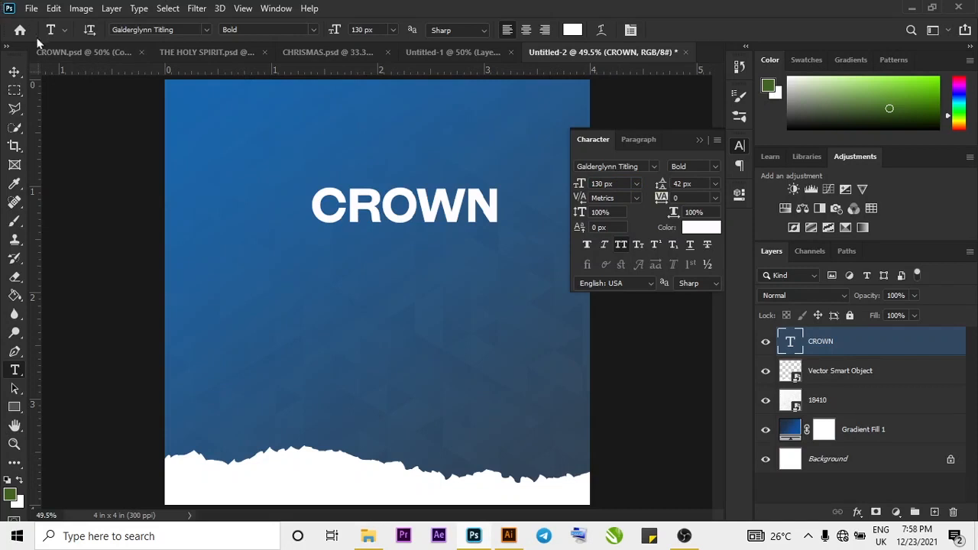
{"action": "left_click", "coordinate": [15, 72]}
{"action": "left_click_drag", "start_coordinate": [453, 220], "coordinate": [419, 220]}
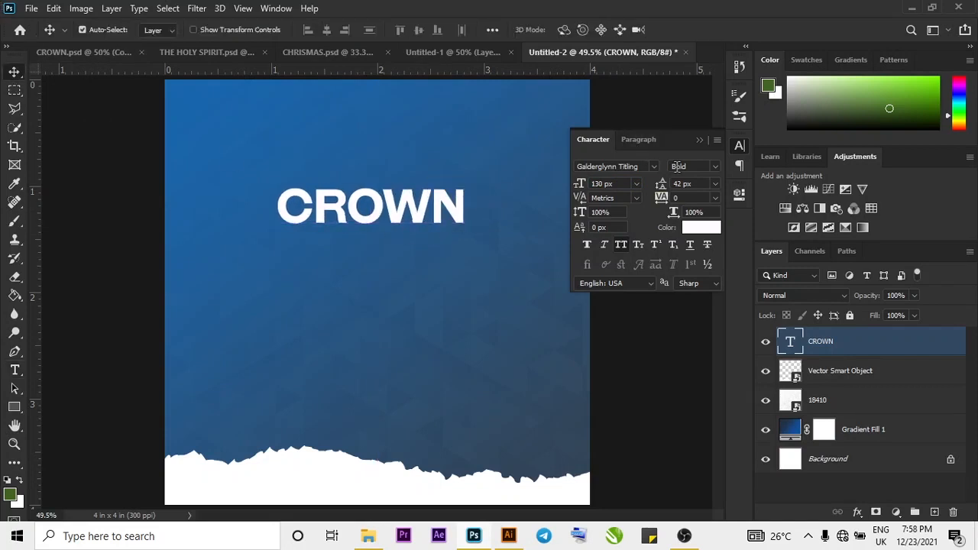
{"action": "left_click", "coordinate": [617, 249]}
{"action": "left_click_drag", "start_coordinate": [417, 211], "coordinate": [413, 214]}
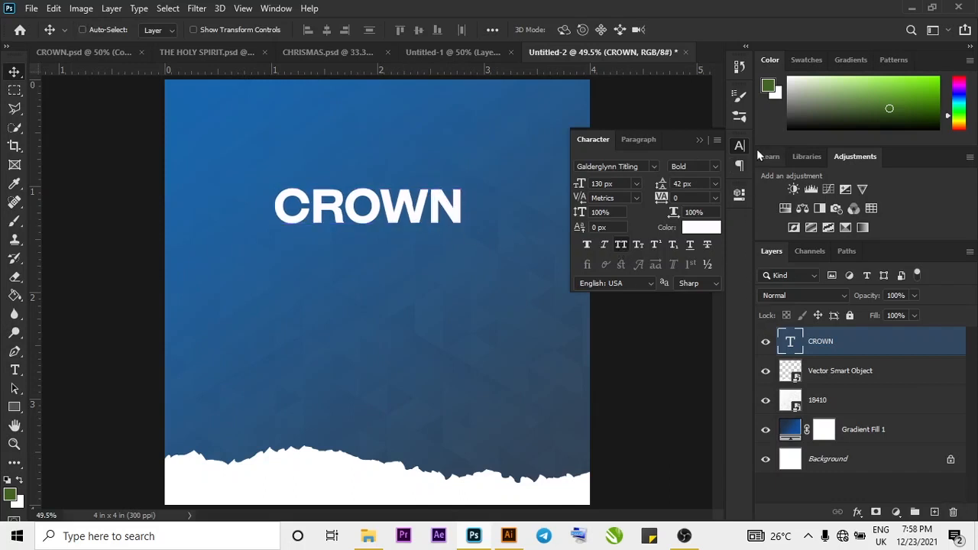
- Duplicate the CROWN text layer, place the copy just below the original, and set its font style to Regular
{"action": "key", "text": "ctrl+j"}
{"action": "left_click_drag", "start_coordinate": [420, 188], "coordinate": [429, 245]}
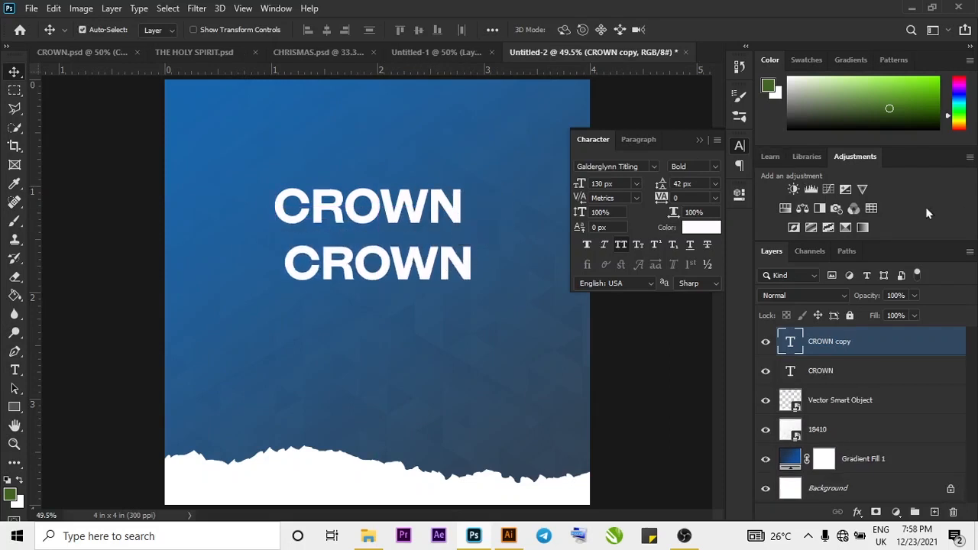
{"action": "left_click", "coordinate": [714, 168]}
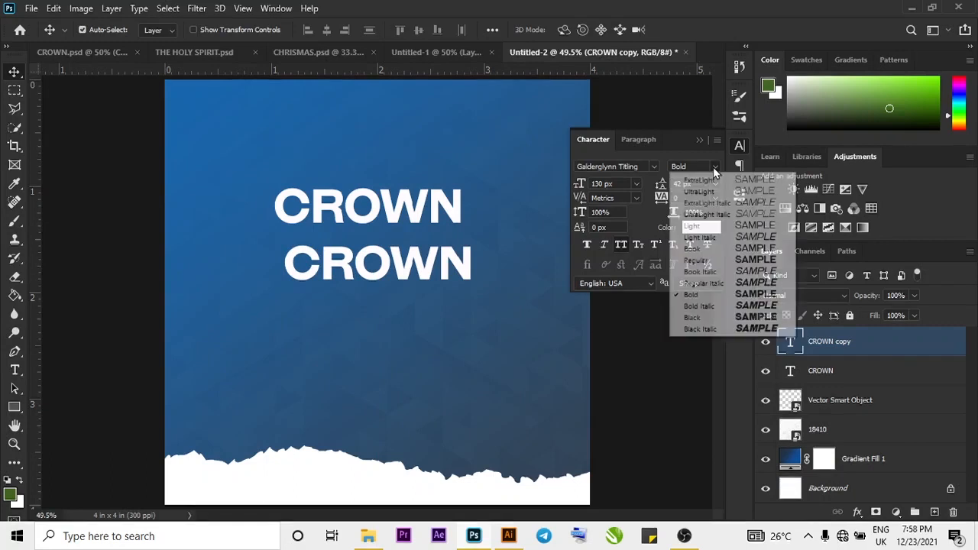
{"action": "left_click", "coordinate": [705, 260]}
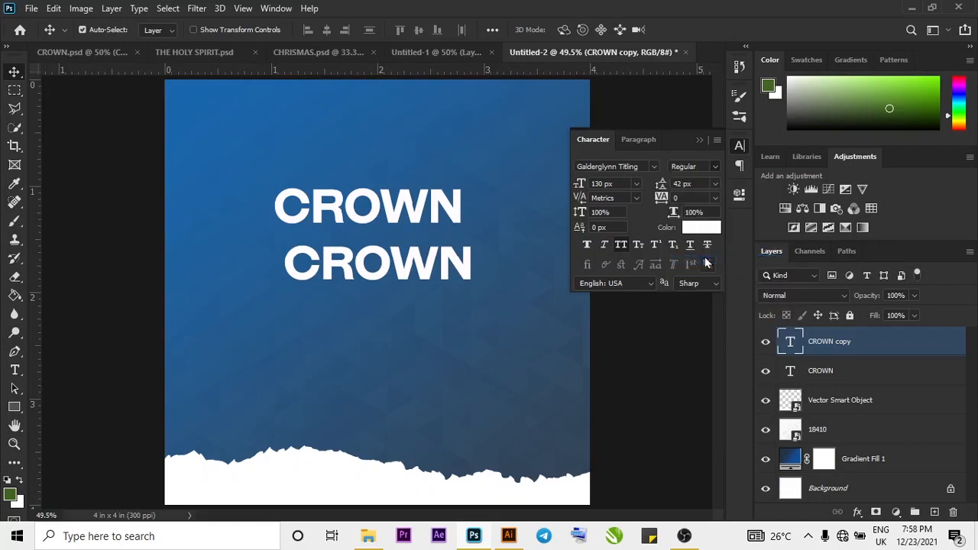
- Replace the duplicated text with GOODNESS and commit the edit
{"action": "left_click", "coordinate": [14, 371]}
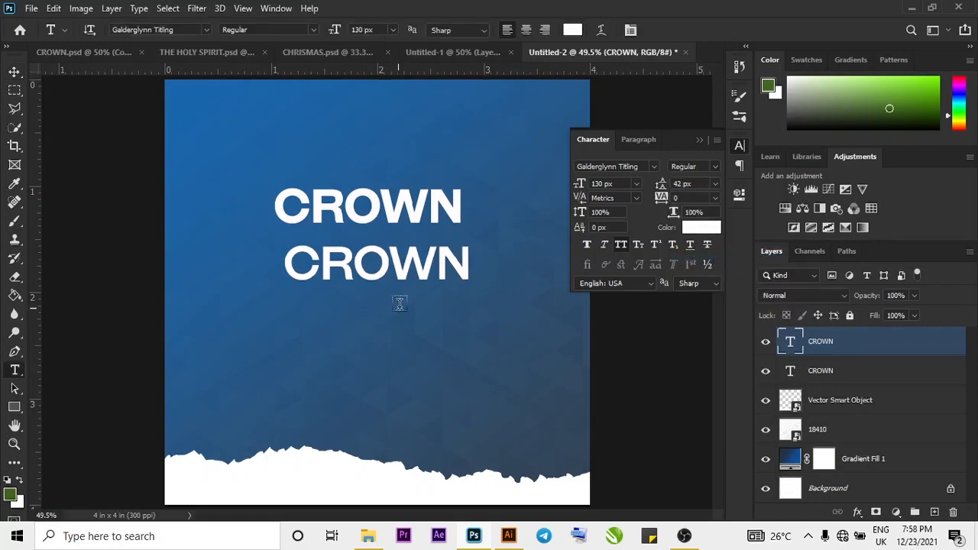
{"action": "double_click", "coordinate": [424, 276]}
{"action": "key", "text": "BackSpace"}
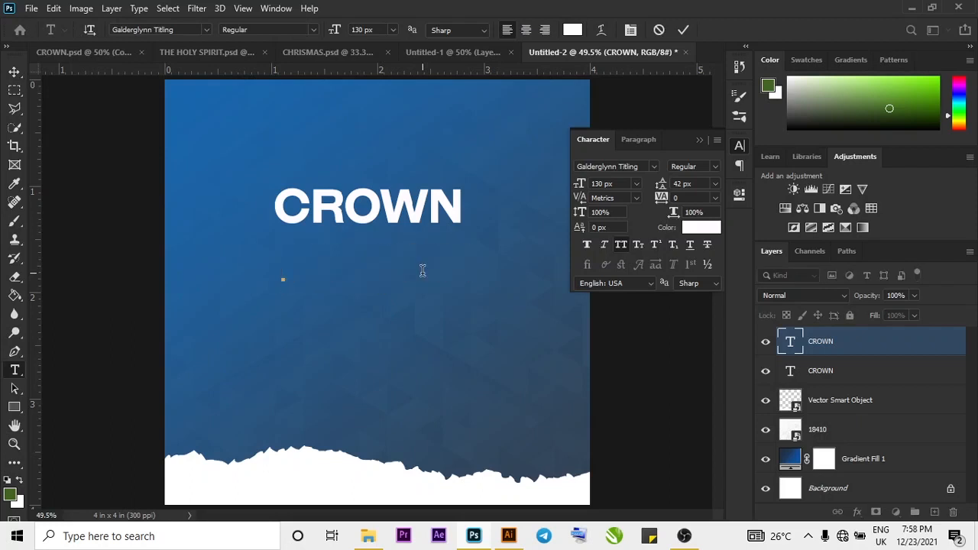
{"action": "type", "text": "GOOF"}
{"action": "key", "text": "BackSpace"}
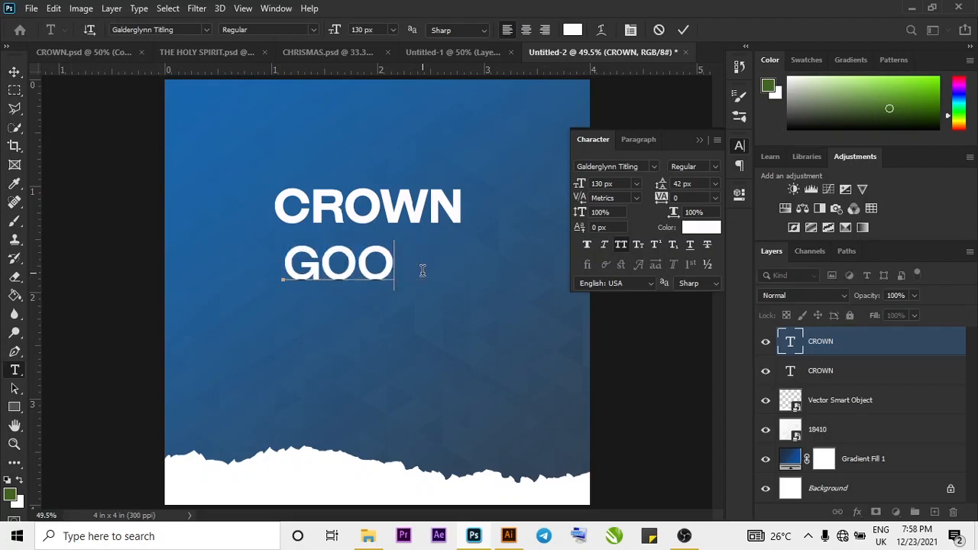
{"action": "type", "text": "DNESS"}
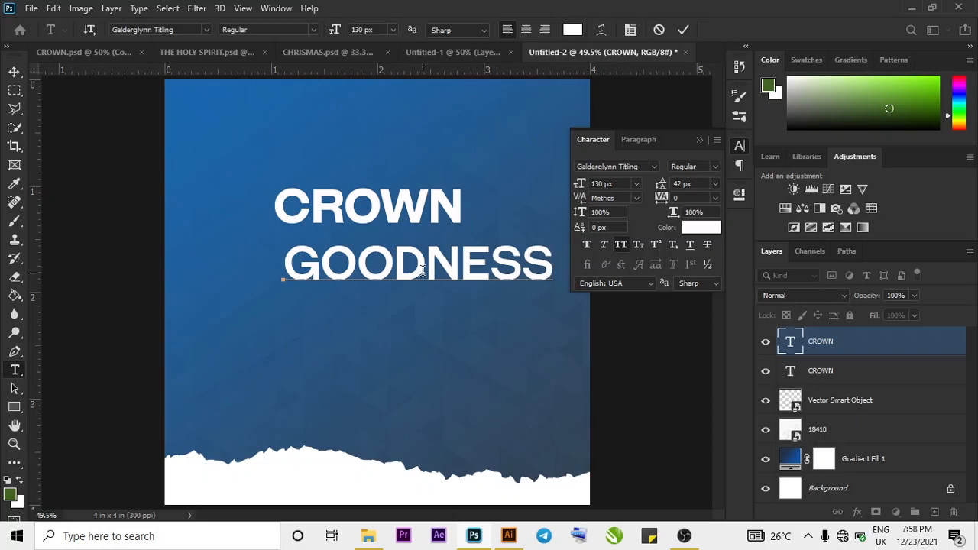
{"action": "left_click", "coordinate": [685, 29]}
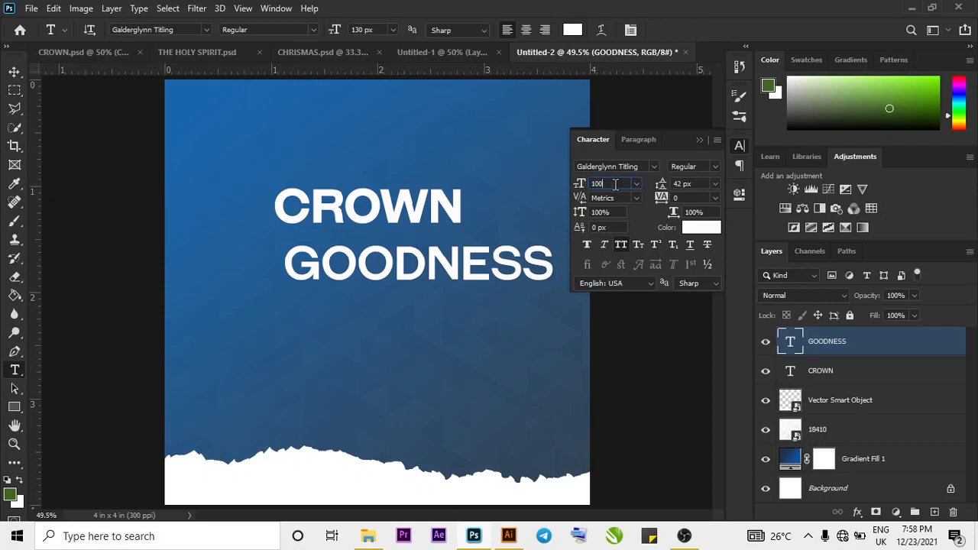
- Set the GOODNESS text to 100 px, move it up closer beneath CROWN, and collapse the character settings
{"action": "key", "text": "Return"}
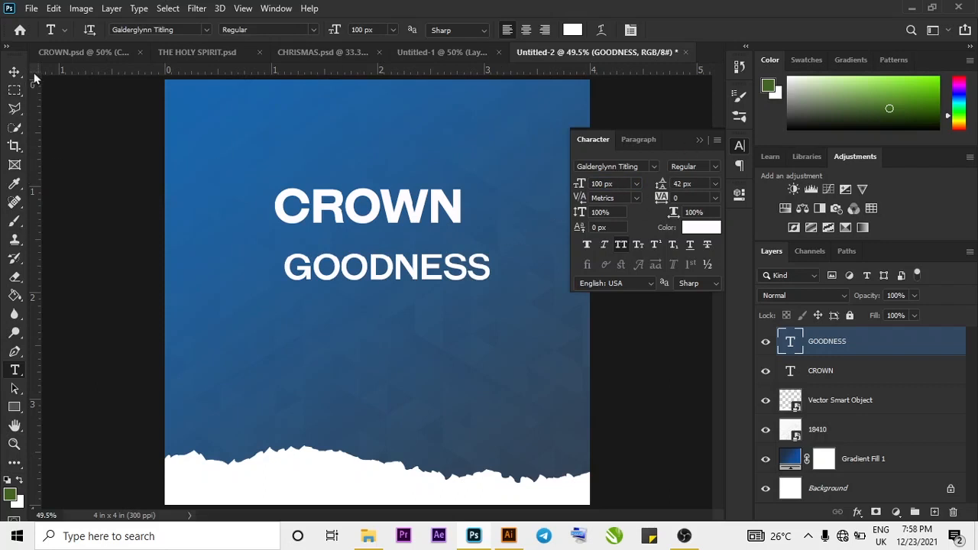
{"action": "left_click", "coordinate": [14, 71]}
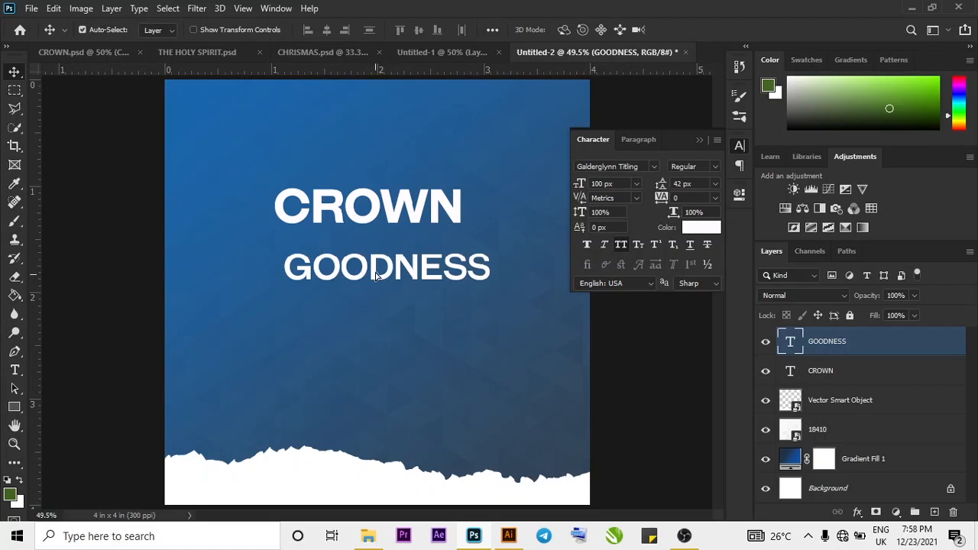
{"action": "mouse_move", "coordinate": [375, 277]}
{"action": "left_mouse_down"}
{"action": "mouse_move", "coordinate": [374, 239]}
{"action": "mouse_move", "coordinate": [373, 265]}
{"action": "left_mouse_up"}
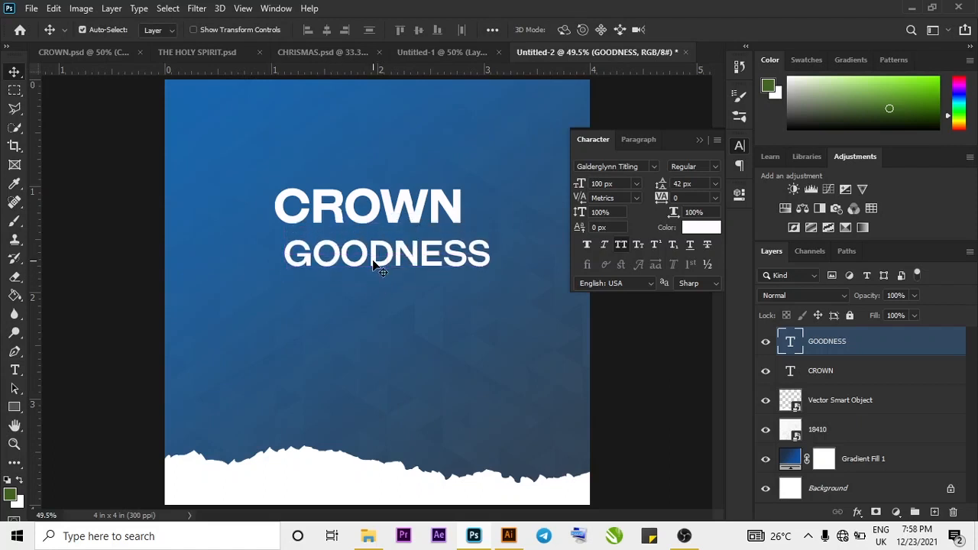
{"action": "left_click", "coordinate": [699, 141]}
- Move the CROWN title down and left to sit tightly above GOODNESS, nudging it up for a small gap
{"action": "left_click_drag", "start_coordinate": [371, 216], "coordinate": [340, 220]}
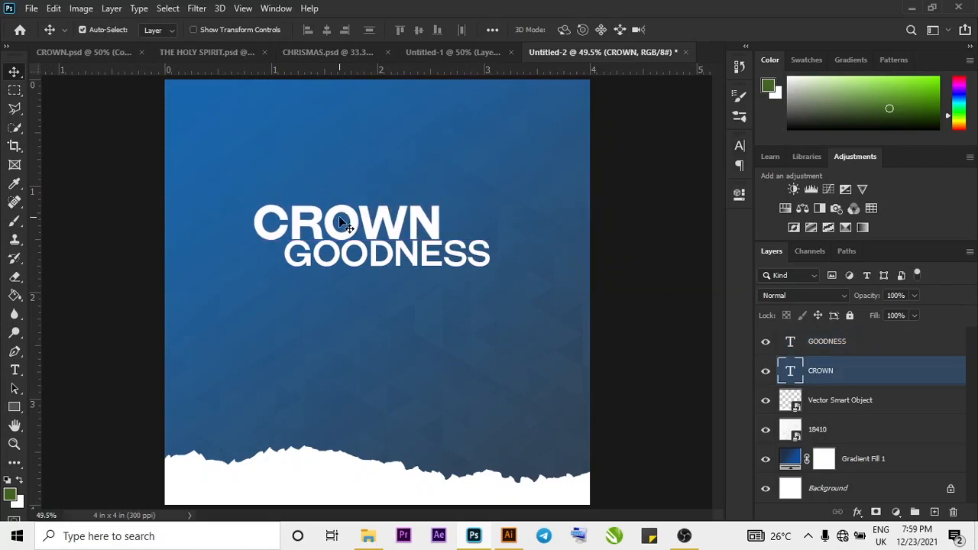
{"action": "key", "text": "Up"}
{"action": "key", "text": "Up"}
{"action": "key", "text": "Up"}
{"action": "key", "text": "Up"}
{"action": "key", "text": "Up"}
{"action": "key", "text": "Up"}
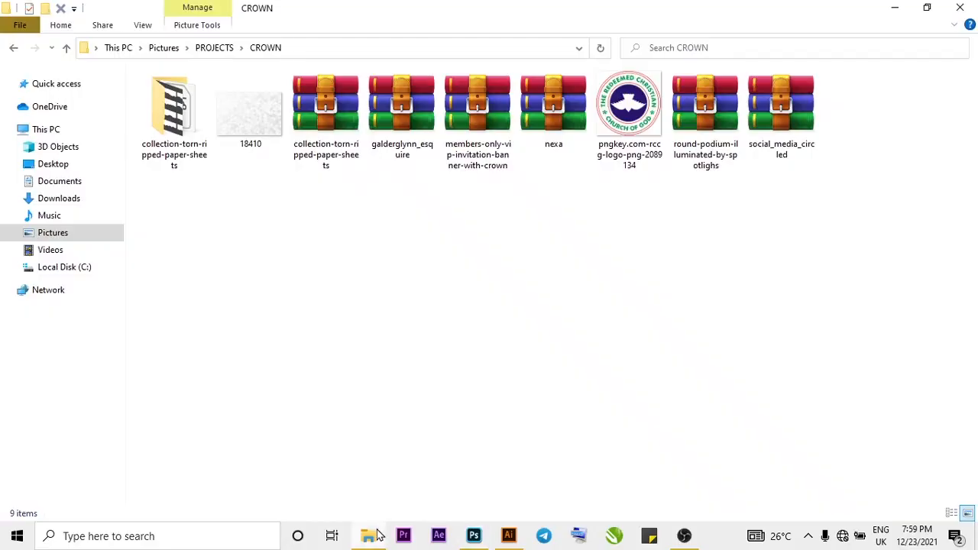
- Open 14635.eps from the members-only-vip-invitation-banner-with-crown archive in Illustrator
{"action": "left_click", "coordinate": [376, 535]}
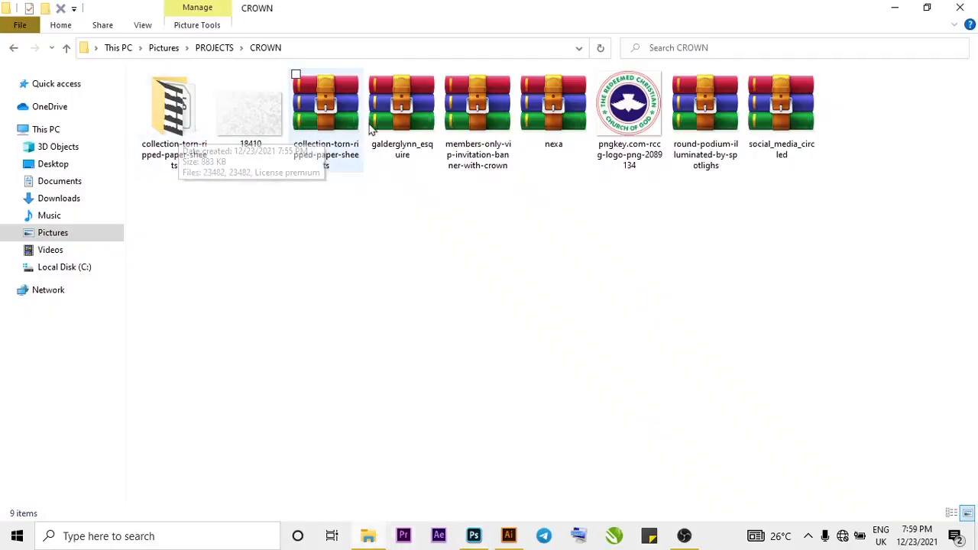
{"action": "left_click", "coordinate": [489, 108]}
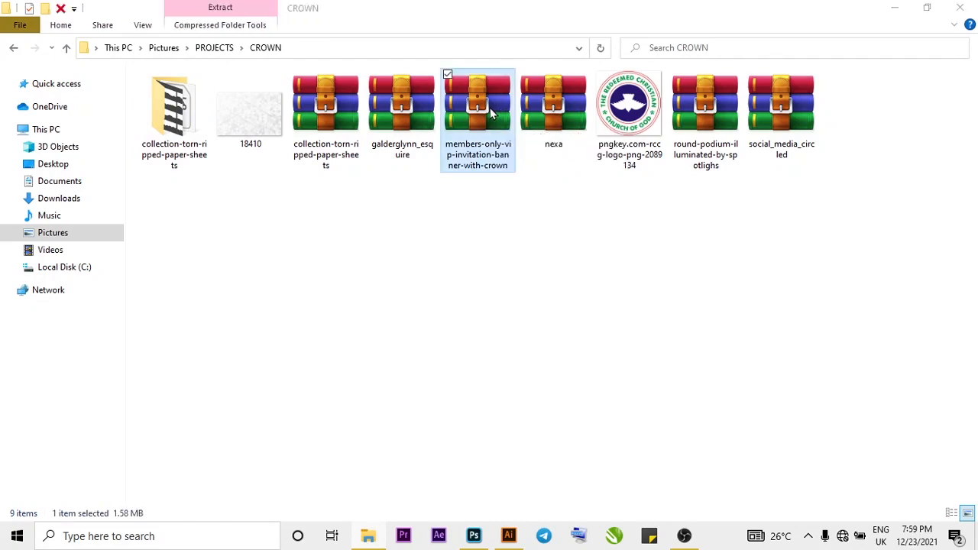
{"action": "double_click", "coordinate": [67, 162]}
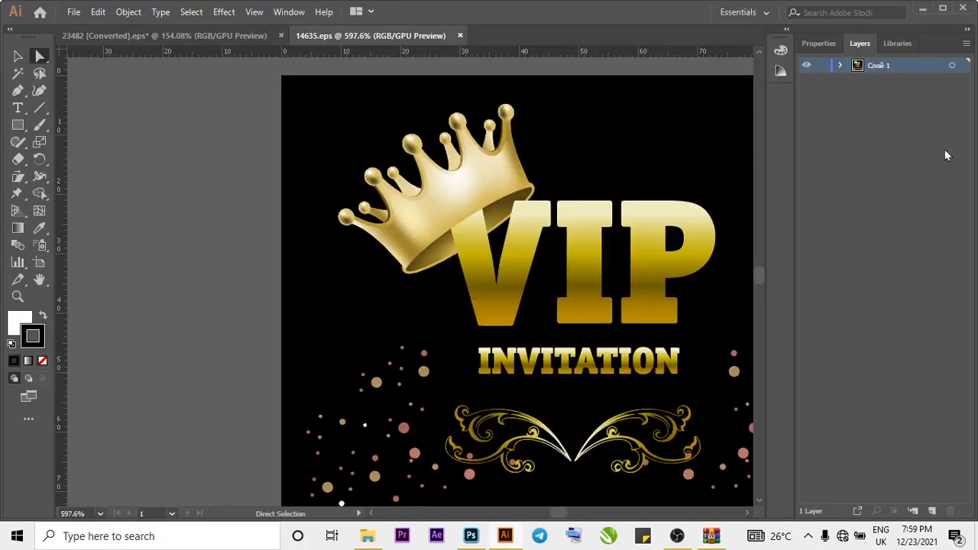
- Try to select the whole crown artwork directly on the artboard
{"action": "left_click", "coordinate": [439, 214]}
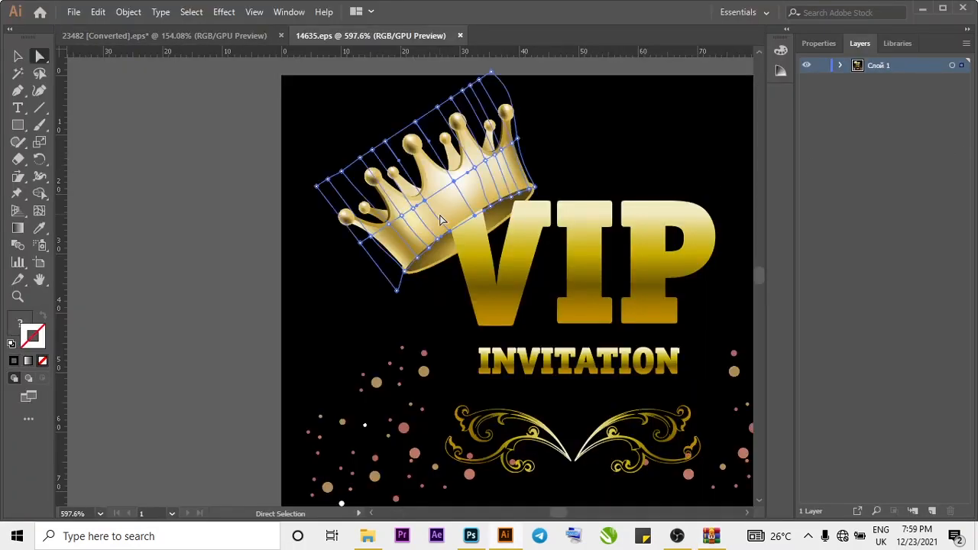
{"action": "left_click", "coordinate": [126, 191]}
{"action": "left_click_drag", "start_coordinate": [191, 100], "coordinate": [570, 308]}
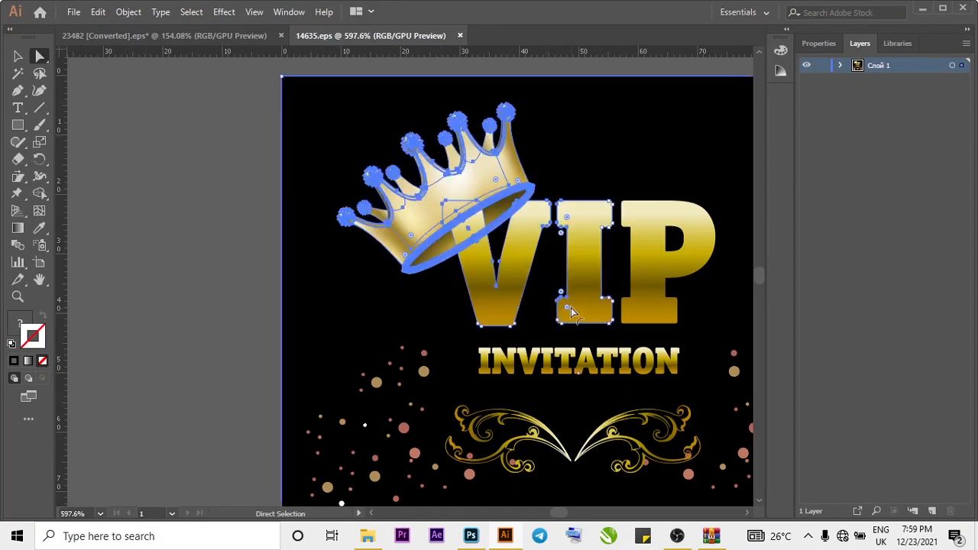
{"action": "left_click", "coordinate": [571, 185]}
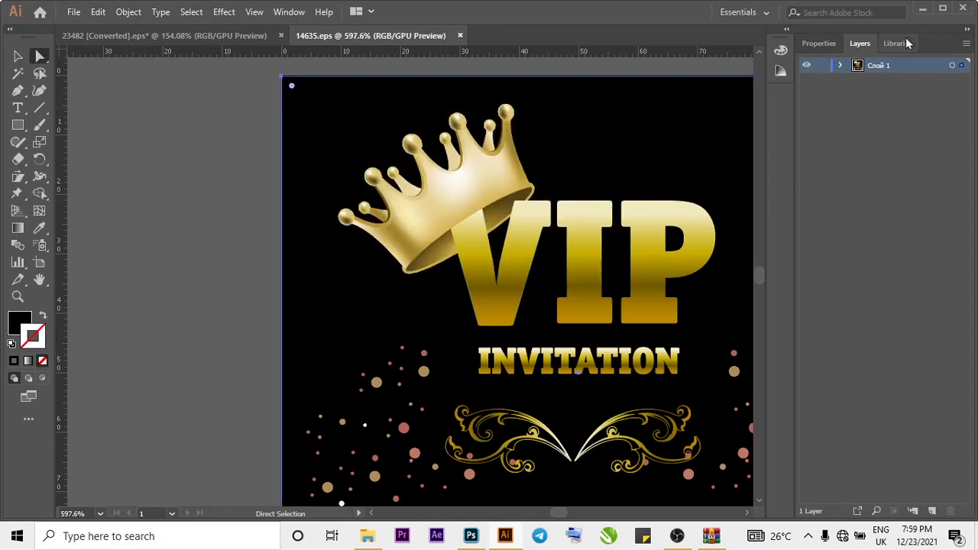
- Expand the layer and its clip group, and toggle the second subgroup's visibility to check whether it contains the crown
{"action": "left_click", "coordinate": [840, 67]}
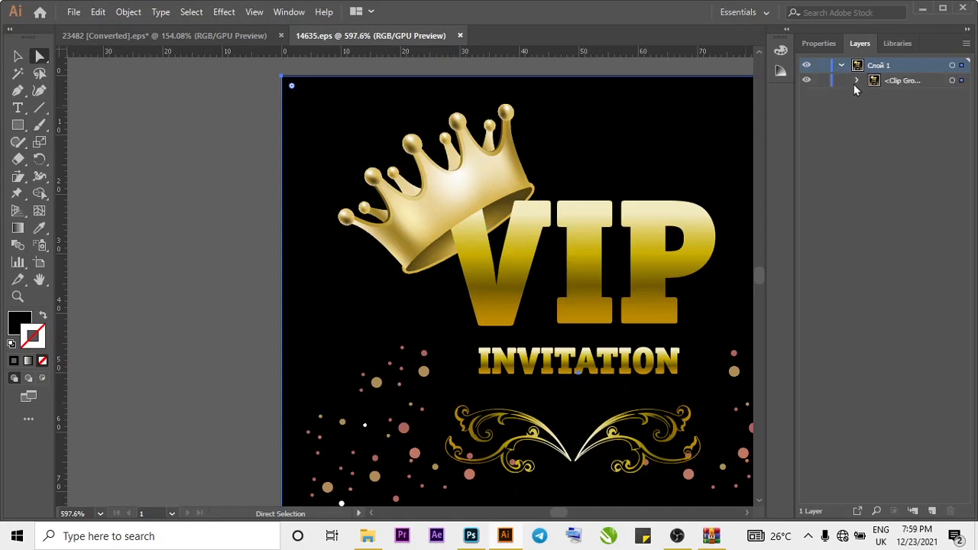
{"action": "left_click", "coordinate": [856, 81]}
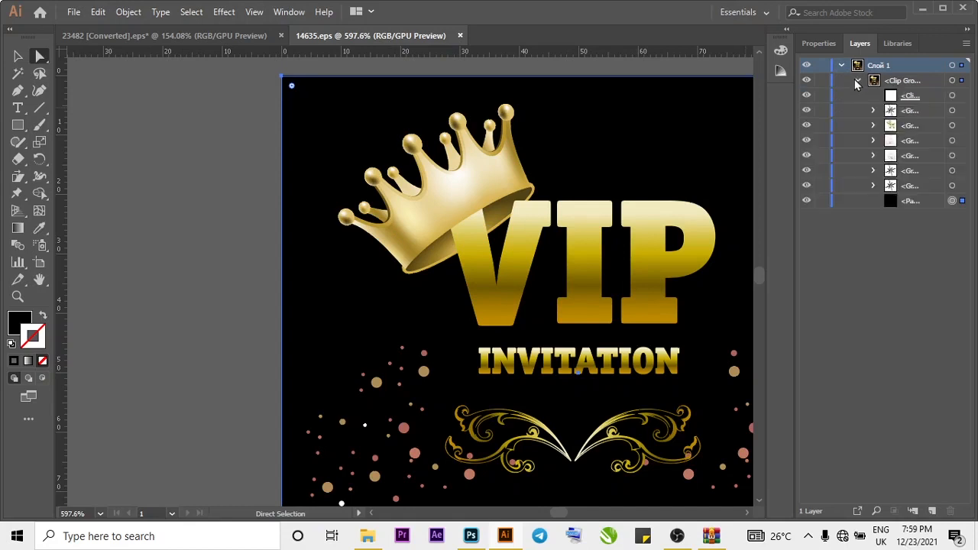
{"action": "left_click", "coordinate": [806, 125]}
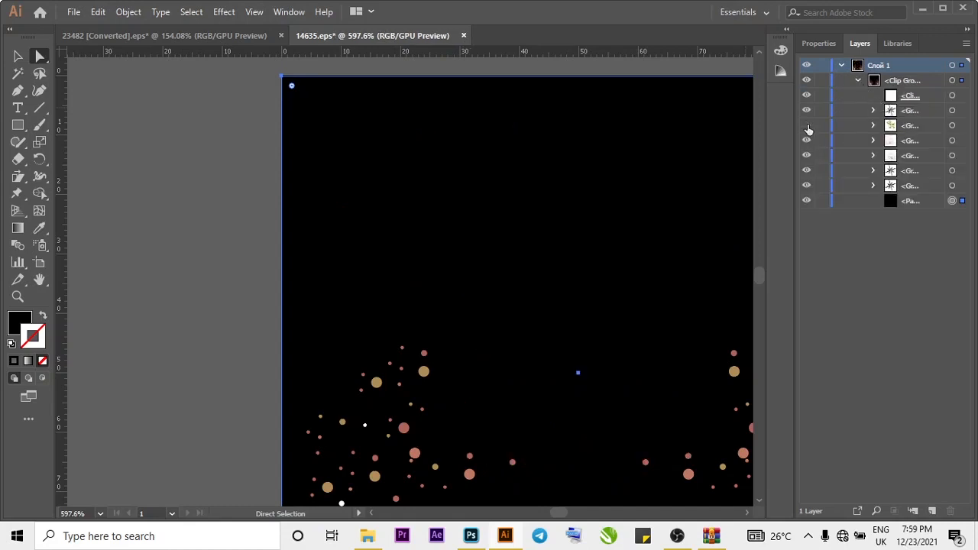
{"action": "left_click", "coordinate": [806, 124]}
{"action": "left_click", "coordinate": [806, 124]}
{"action": "left_click", "coordinate": [806, 124]}
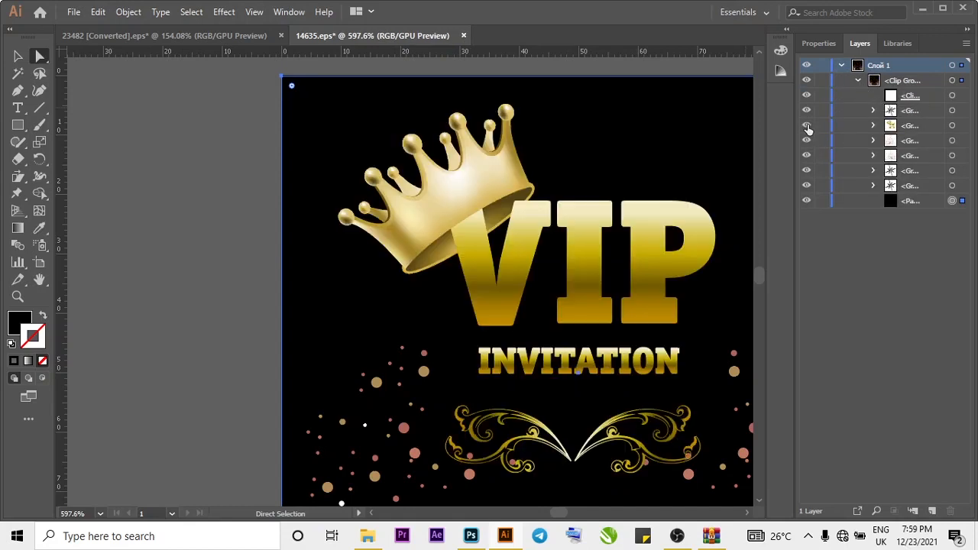
{"action": "left_click", "coordinate": [806, 125]}
{"action": "left_click", "coordinate": [806, 124]}
- Expand the subgroup with the crown and VIP lettering, and toggle its first item's visibility to check which artwork it holds
{"action": "left_click", "coordinate": [873, 126]}
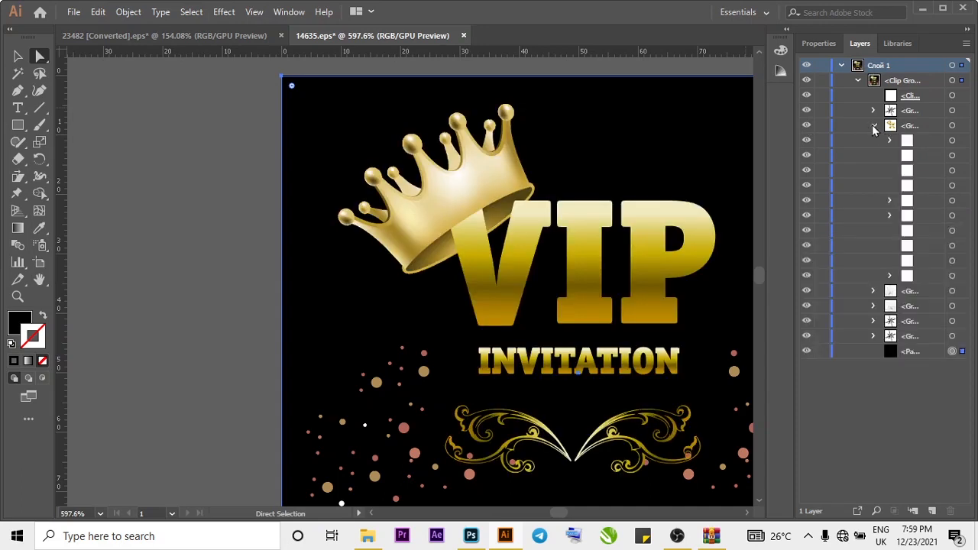
{"action": "left_click", "coordinate": [806, 140]}
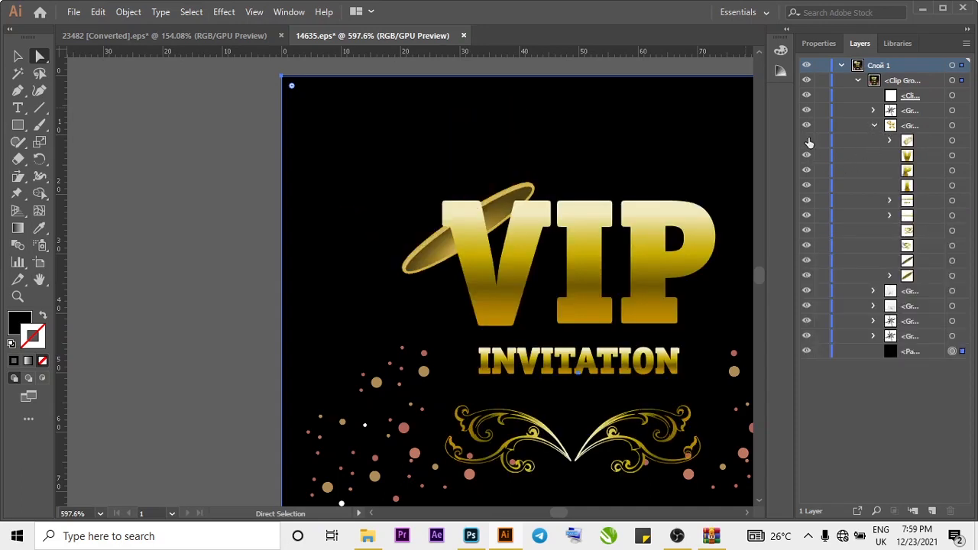
{"action": "left_click", "coordinate": [806, 139]}
{"action": "left_click", "coordinate": [806, 139]}
{"action": "left_click", "coordinate": [806, 139]}
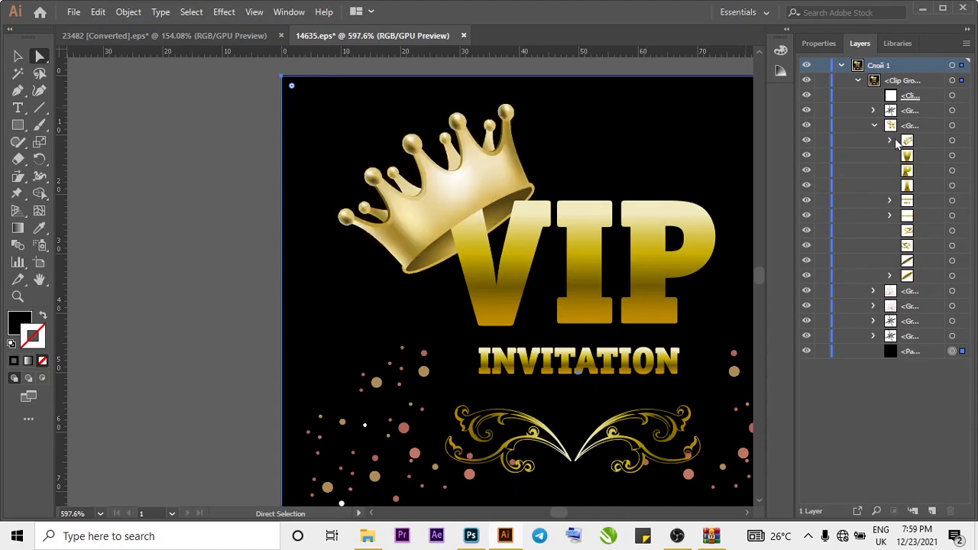
- Select the crown's front group, transfer it into the Untitled-2 flyer in Photoshop above the CROWN title, and commit the placement
{"action": "left_click", "coordinate": [953, 141]}
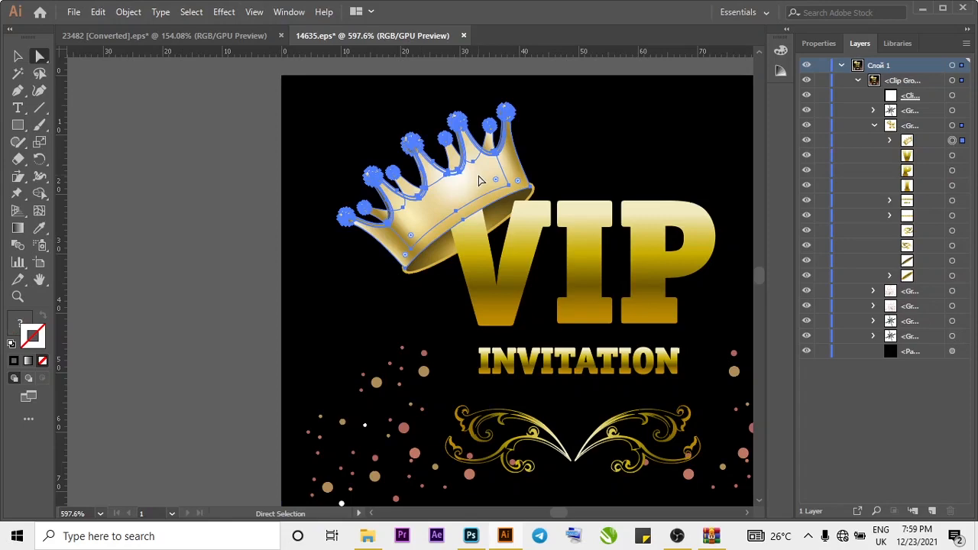
{"action": "left_click_drag", "start_coordinate": [475, 179], "coordinate": [269, 157]}
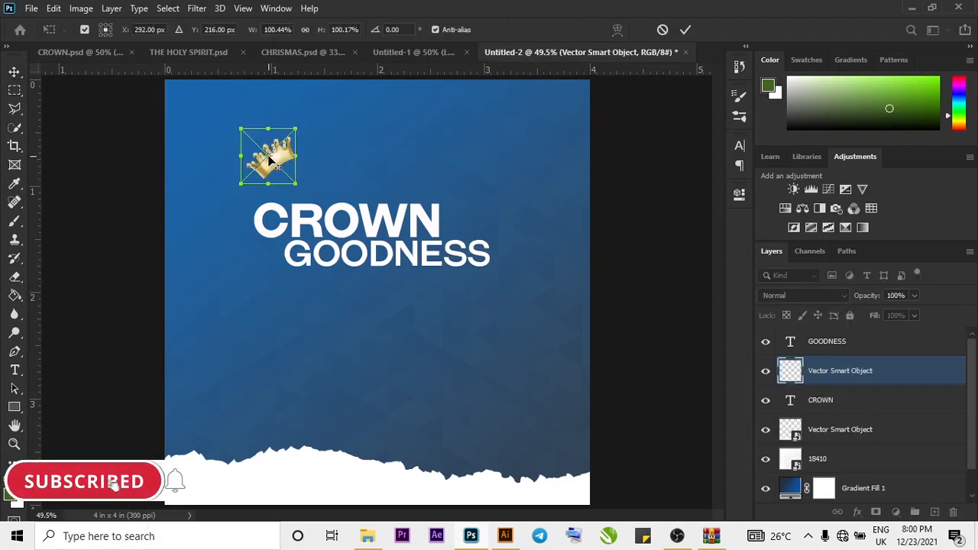
{"action": "left_click", "coordinate": [685, 29]}
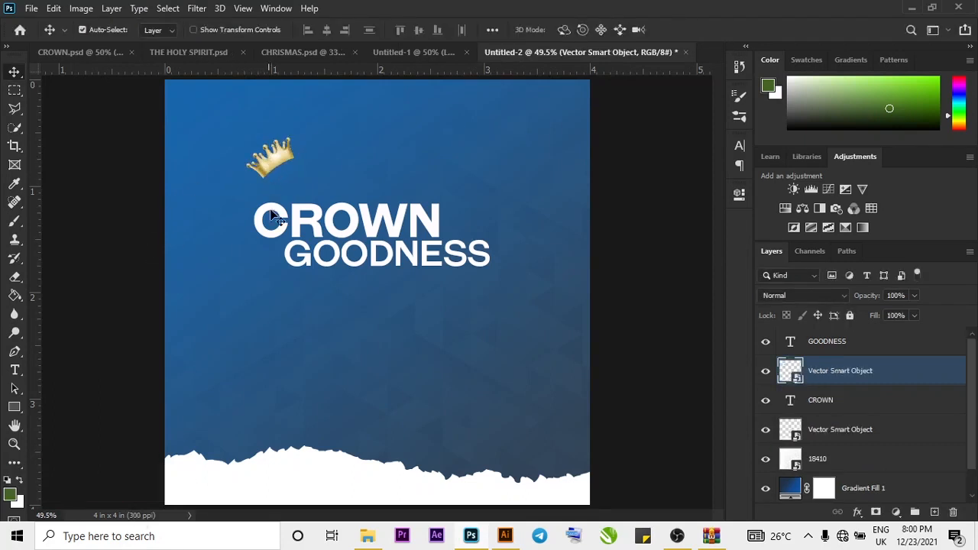
- Shift the CROWN and GOODNESS texts slightly right and set the gold crown on the upper-left of the letter C
{"action": "left_click_drag", "start_coordinate": [342, 237], "coordinate": [384, 258]}
{"action": "left_click_drag", "start_coordinate": [276, 162], "coordinate": [277, 207]}
{"action": "left_click", "coordinate": [438, 223]}
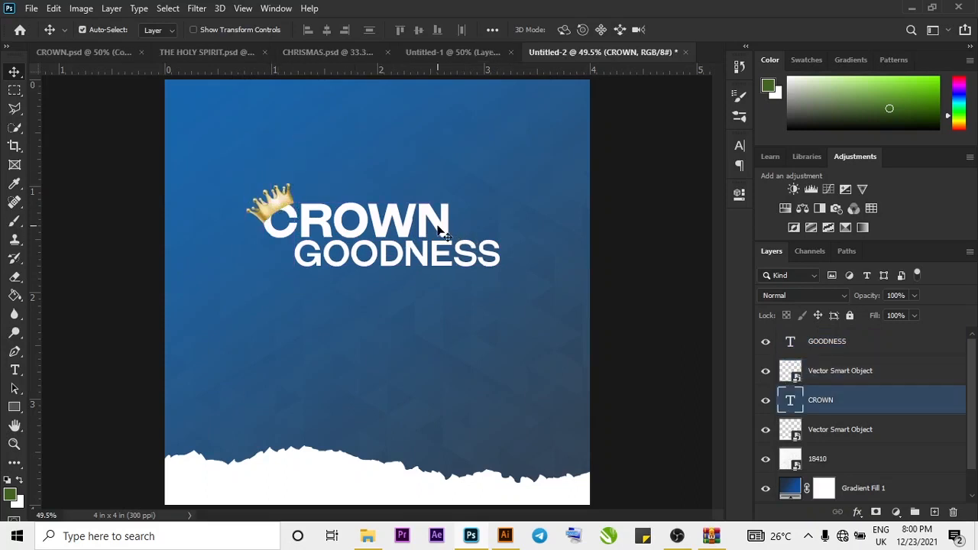
- Nudge the CROWN text slightly right so it sits closer beneath the tilted gold crown
{"action": "key", "text": "Right"}
{"action": "key", "text": "Right"}
{"action": "key", "text": "Right"}
{"action": "key", "text": "Right"}
{"action": "key", "text": "Right"}
{"action": "key", "text": "Right"}
{"action": "key", "text": "Right"}
{"action": "key", "text": "Right"}
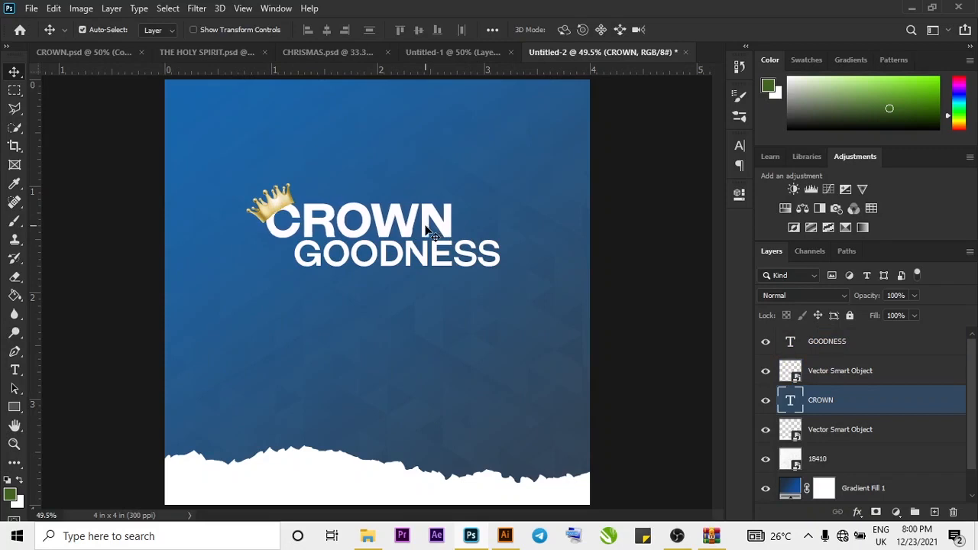
{"action": "key", "text": "Right"}
{"action": "key", "text": "Right"}
{"action": "key", "text": "Right"}
{"action": "key", "text": "Right"}
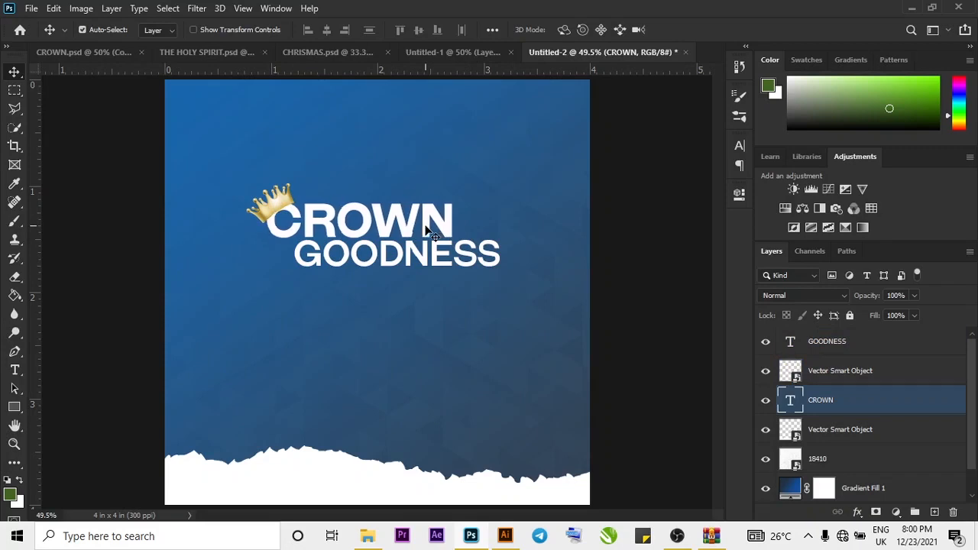
- Draw a rectangle shape about 625 × 62 px below the GOODNESS text
{"action": "left_click", "coordinate": [13, 405]}
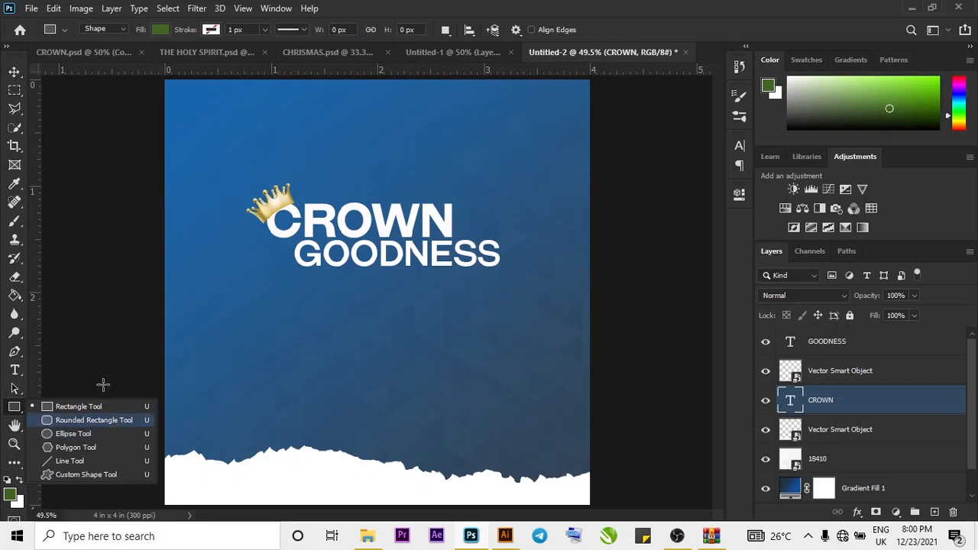
{"action": "key", "text": "v"}
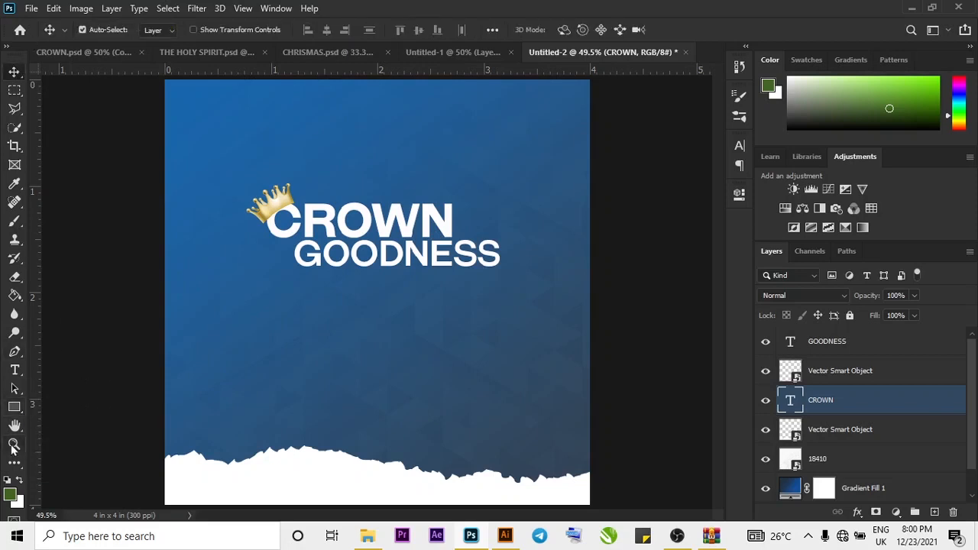
{"action": "left_click", "coordinate": [15, 408]}
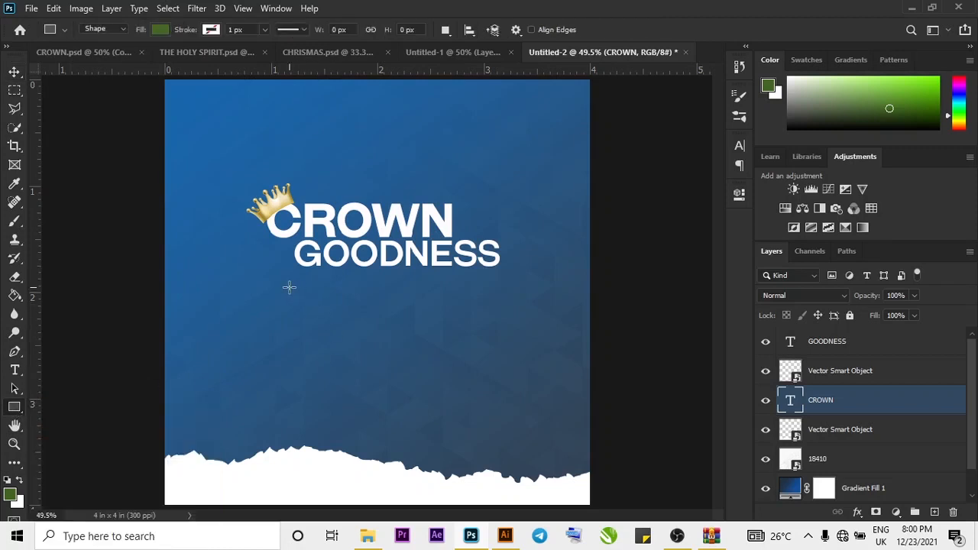
{"action": "left_click_drag", "start_coordinate": [289, 287], "coordinate": [511, 304]}
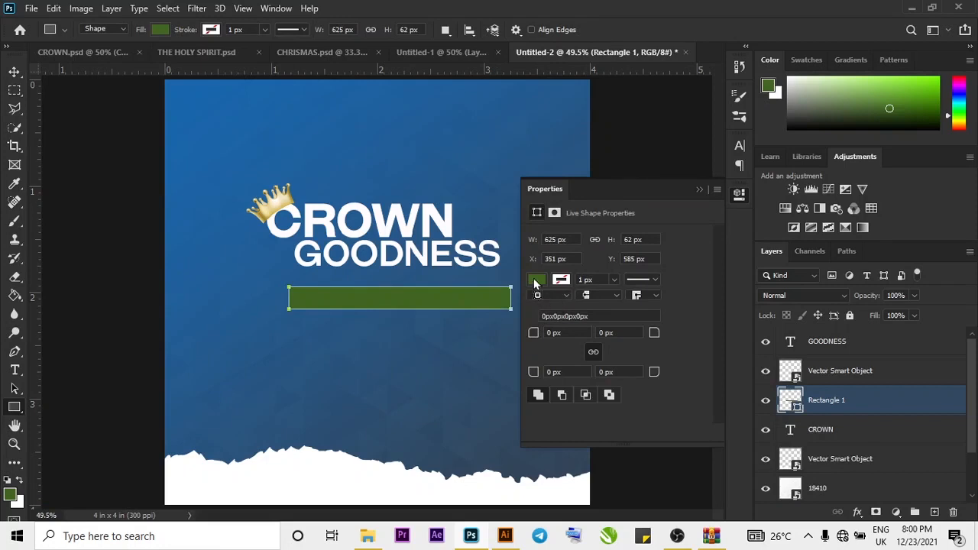
{"action": "left_click", "coordinate": [536, 280]}
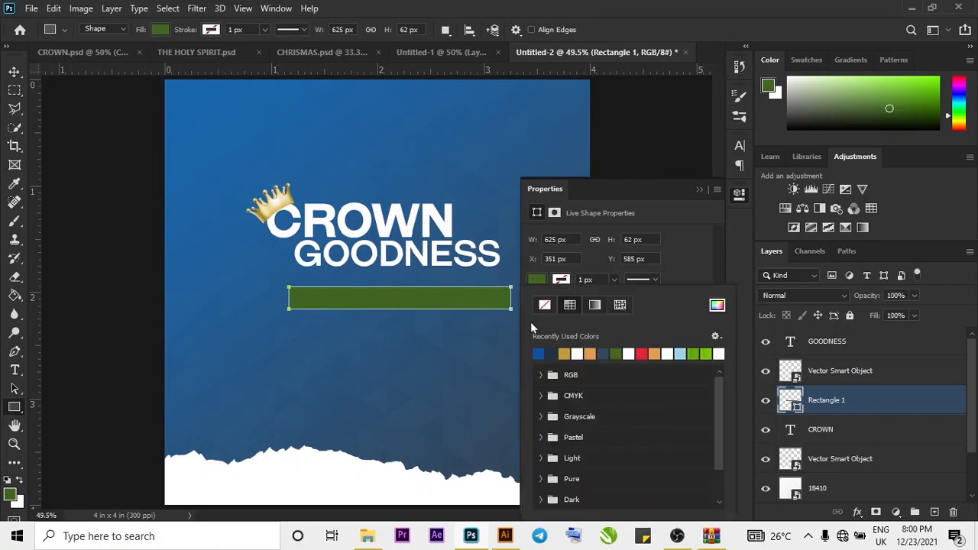
{"action": "left_click", "coordinate": [537, 280]}
{"action": "left_click", "coordinate": [704, 195]}
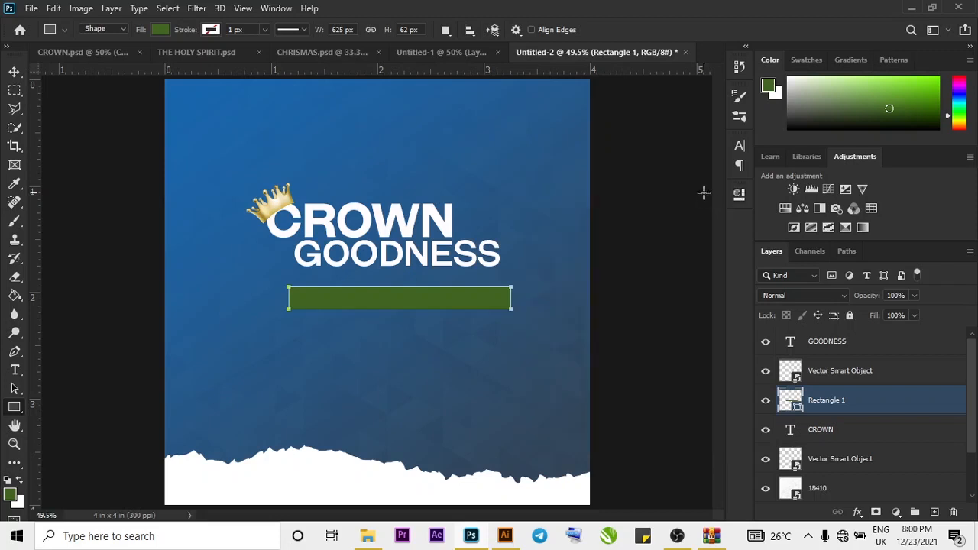
{"action": "left_click", "coordinate": [740, 202]}
{"action": "left_click", "coordinate": [740, 203]}
{"action": "left_click", "coordinate": [273, 10]}
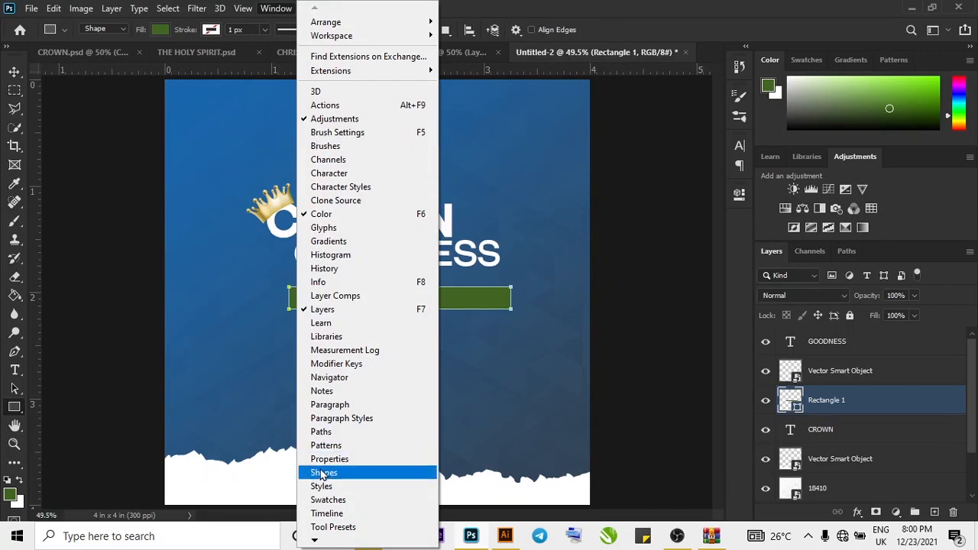
{"action": "left_click", "coordinate": [735, 202]}
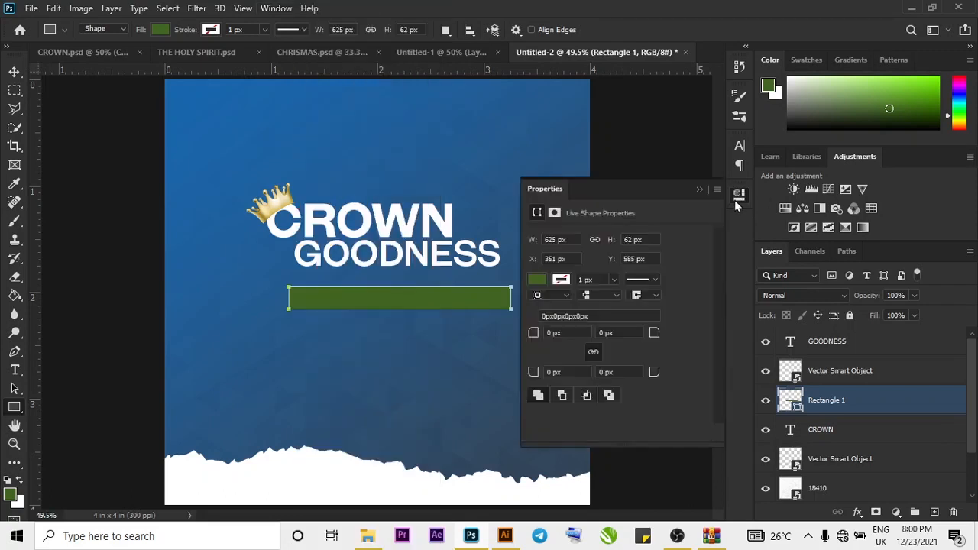
{"action": "left_click", "coordinate": [276, 7]}
{"action": "left_click", "coordinate": [329, 459]}
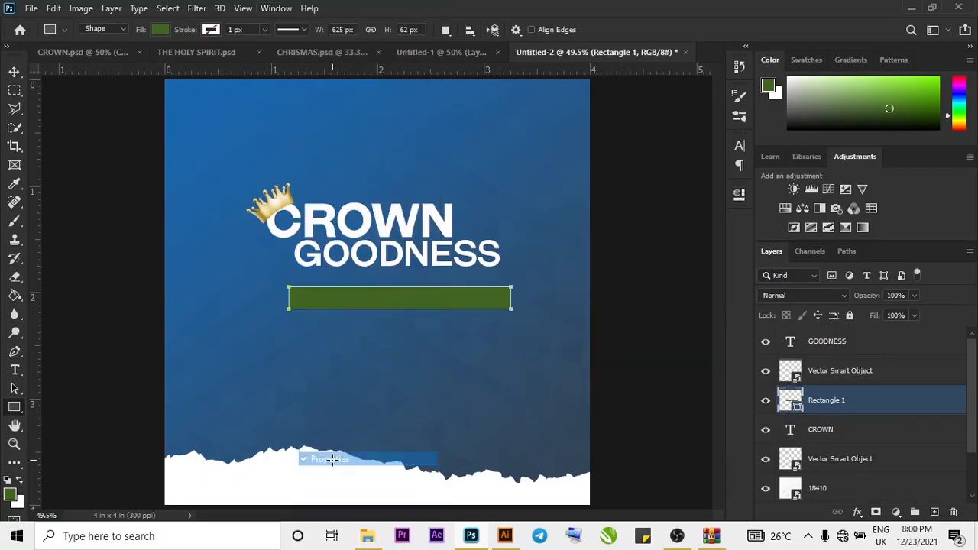
{"action": "left_click", "coordinate": [739, 194]}
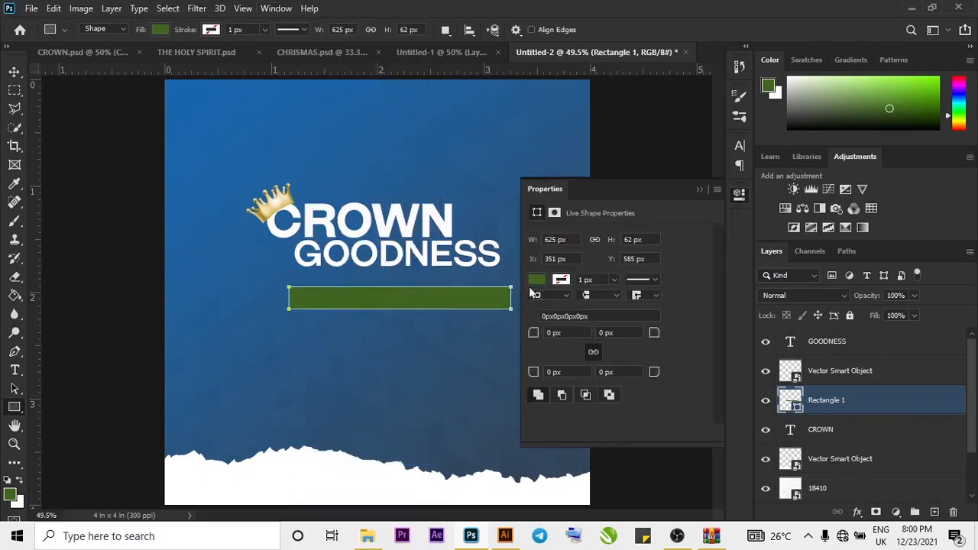
- Fill the rectangle with the recent white swatch and refill it with the green foreground colour
{"action": "left_click", "coordinate": [537, 281]}
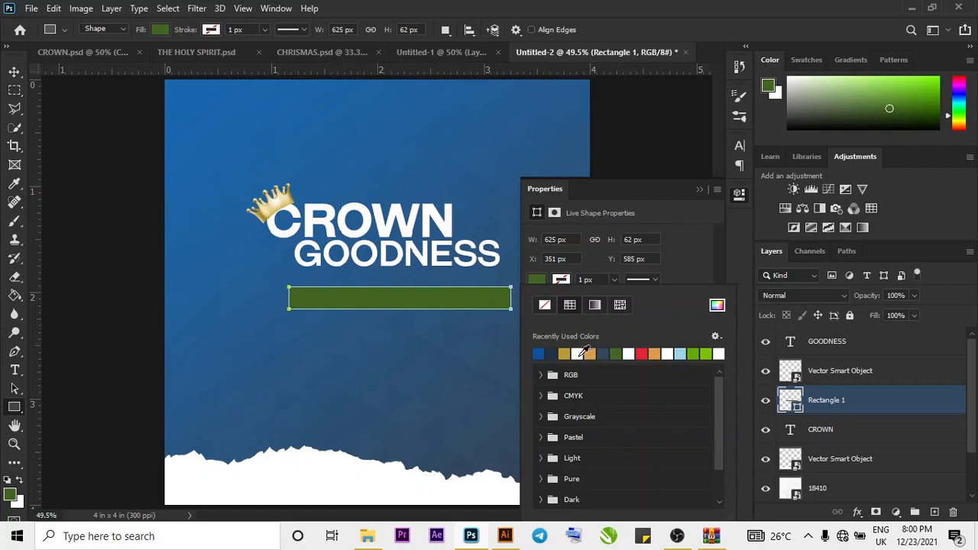
{"action": "left_click", "coordinate": [576, 353]}
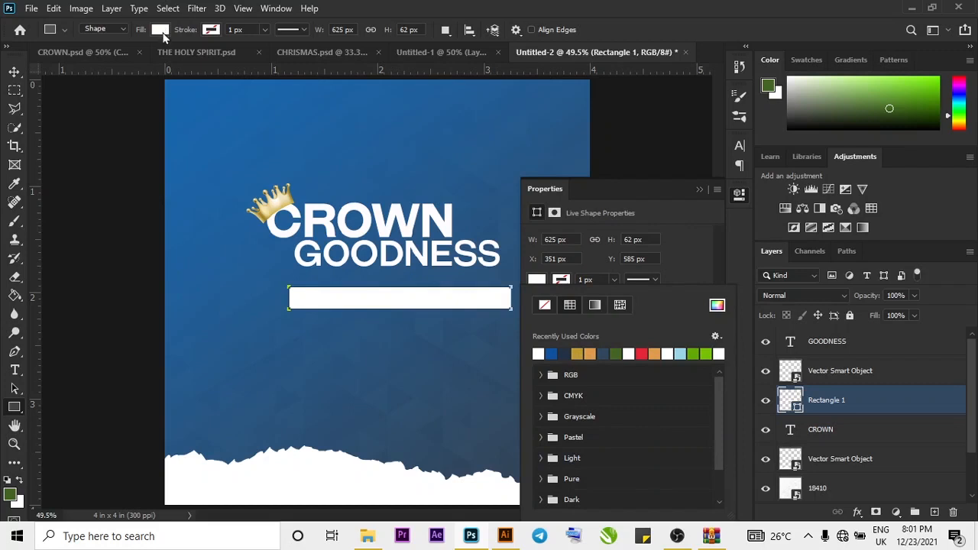
{"action": "left_click", "coordinate": [700, 188]}
{"action": "left_click", "coordinate": [700, 188]}
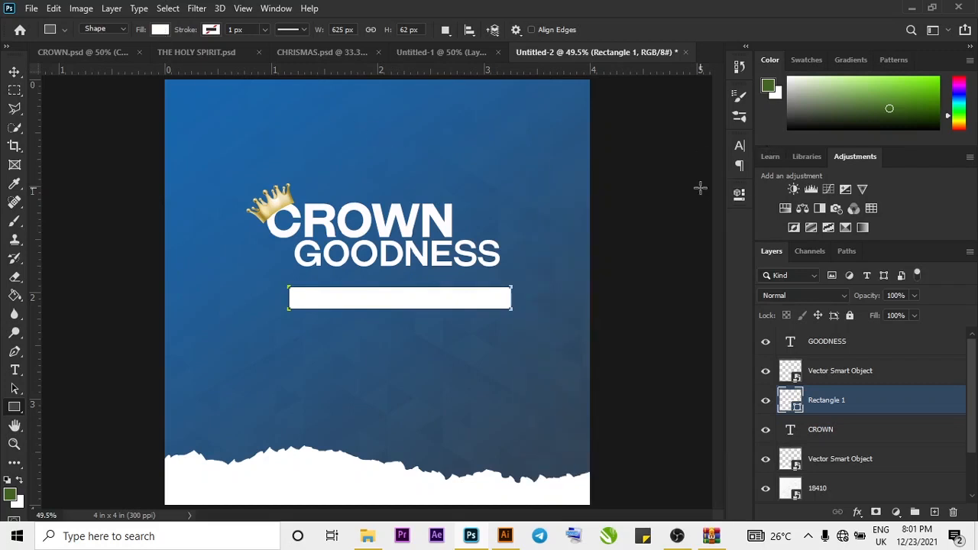
{"action": "key", "text": "alt+BackSpace"}
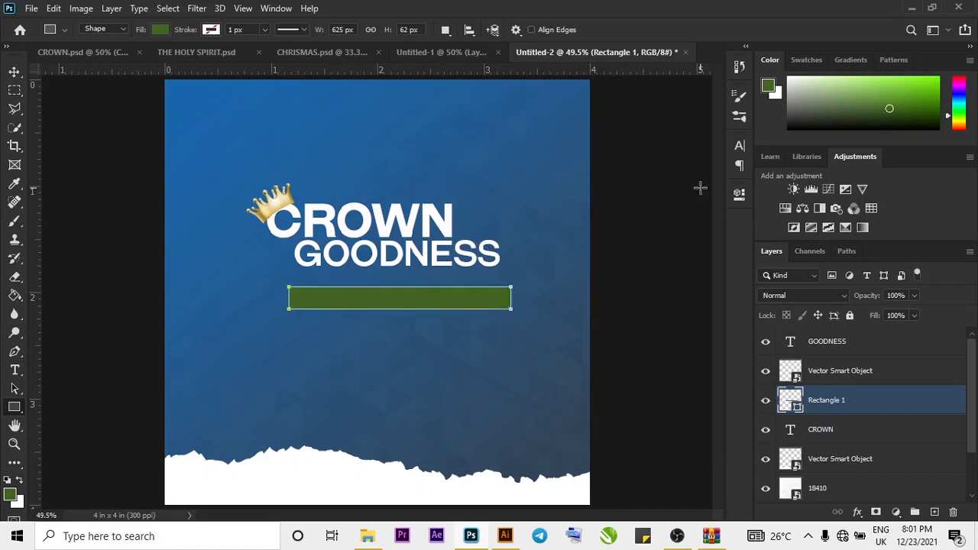
- Set the rectangle's fill to white from the recently used colours and return to the Move tool
{"action": "left_click", "coordinate": [151, 33]}
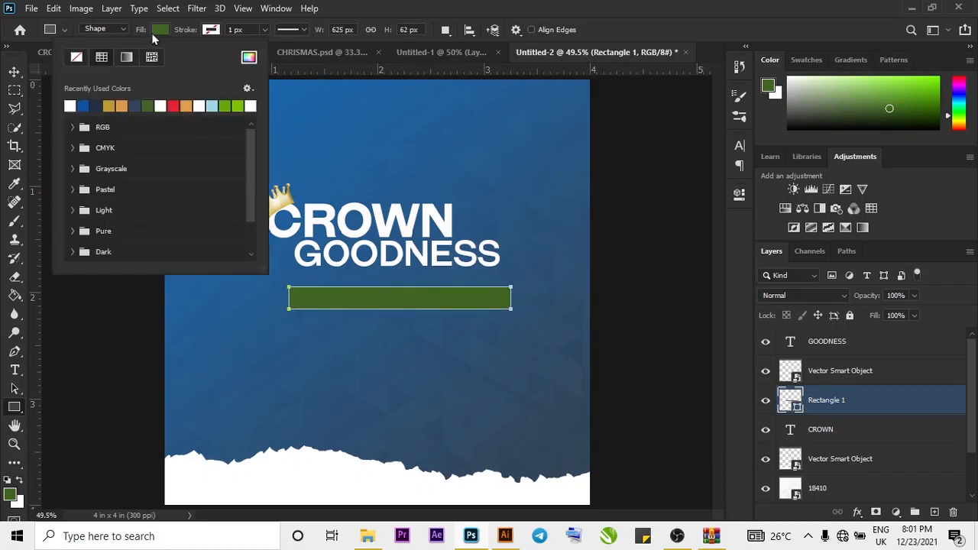
{"action": "left_click", "coordinate": [74, 106]}
{"action": "left_click", "coordinate": [14, 72]}
{"action": "left_click", "coordinate": [14, 71]}
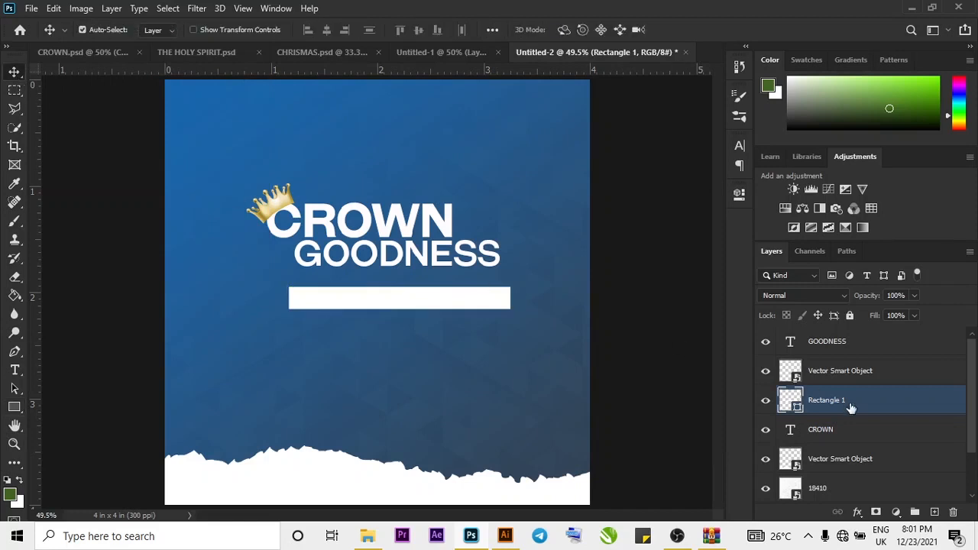
- Round all four corners of the white rectangle to 31 px in its live shape properties
{"action": "left_click", "coordinate": [741, 194]}
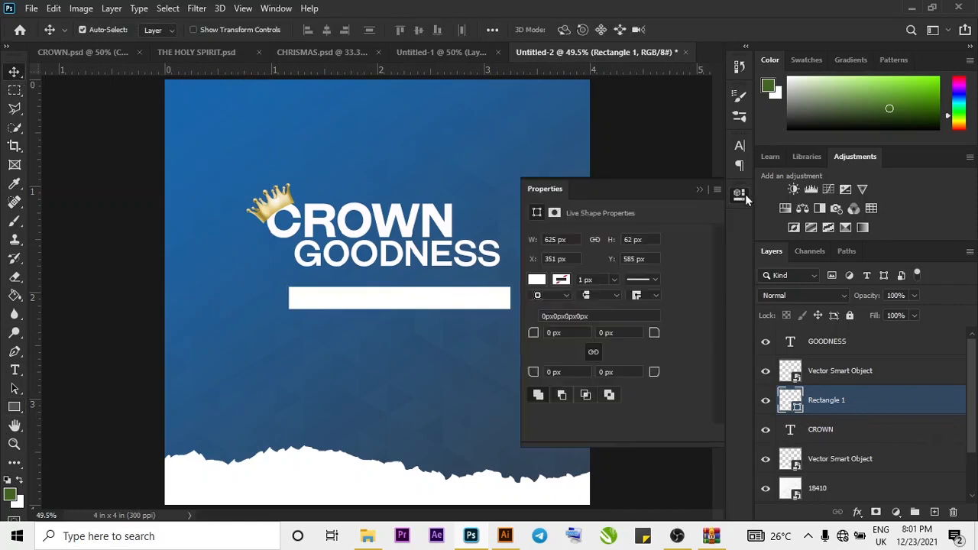
{"action": "left_click", "coordinate": [650, 335]}
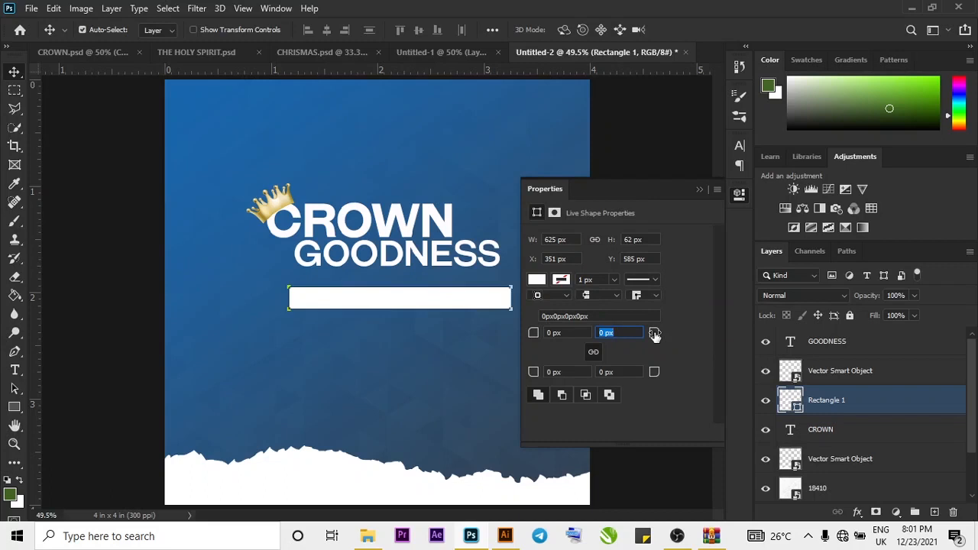
{"action": "left_click_drag", "start_coordinate": [655, 335], "coordinate": [741, 333]}
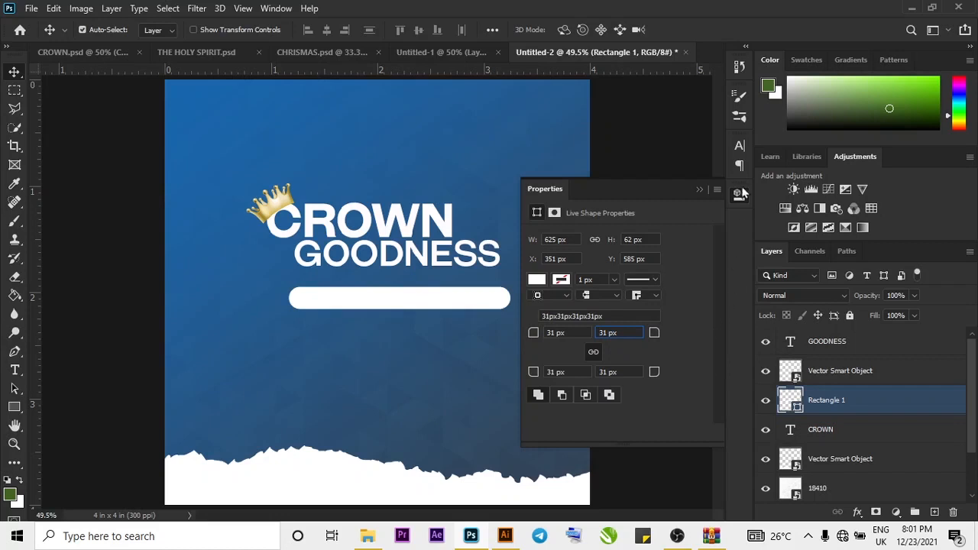
{"action": "left_click", "coordinate": [704, 187]}
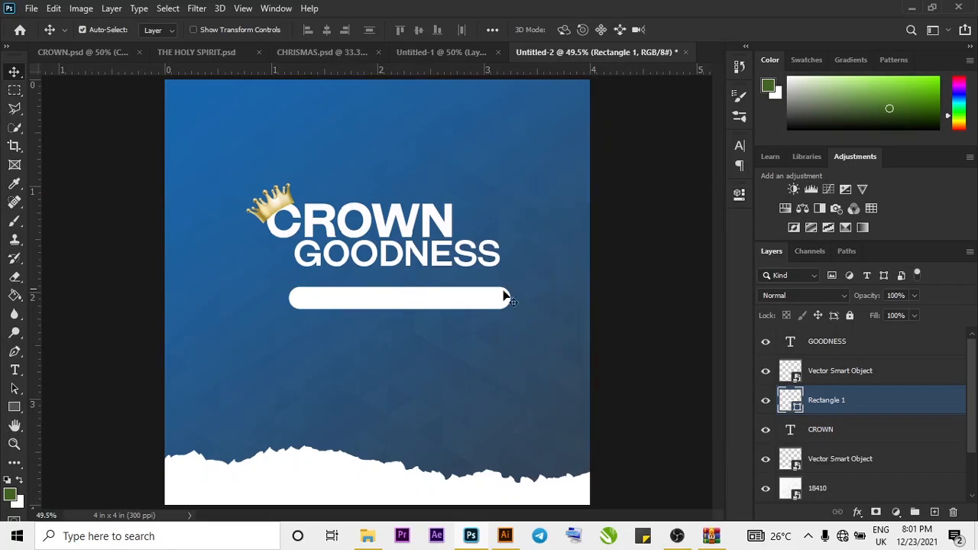
- Move the rounded bar up just beneath GOODNESS and centre it horizontally on the canvas
{"action": "left_click_drag", "start_coordinate": [485, 309], "coordinate": [474, 295]}
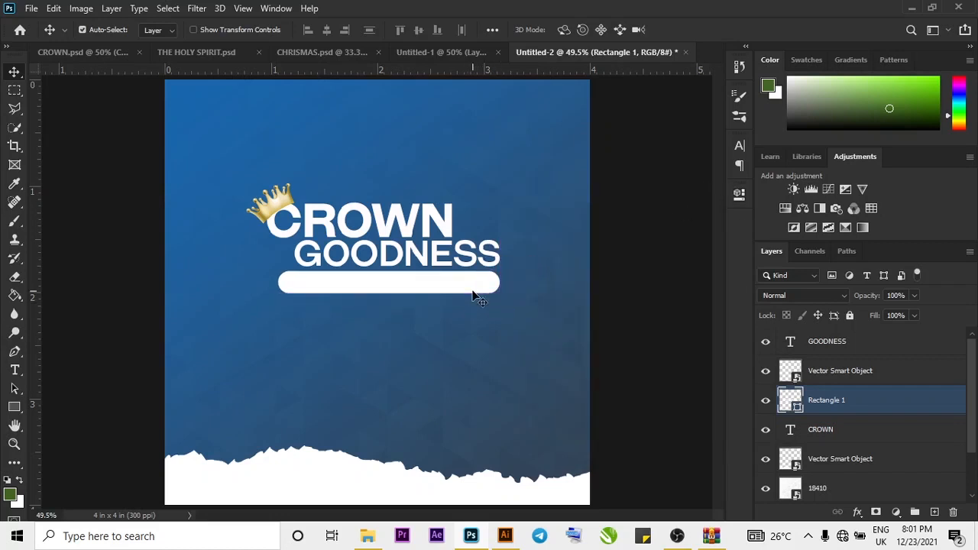
{"action": "key", "text": "ctrl+a"}
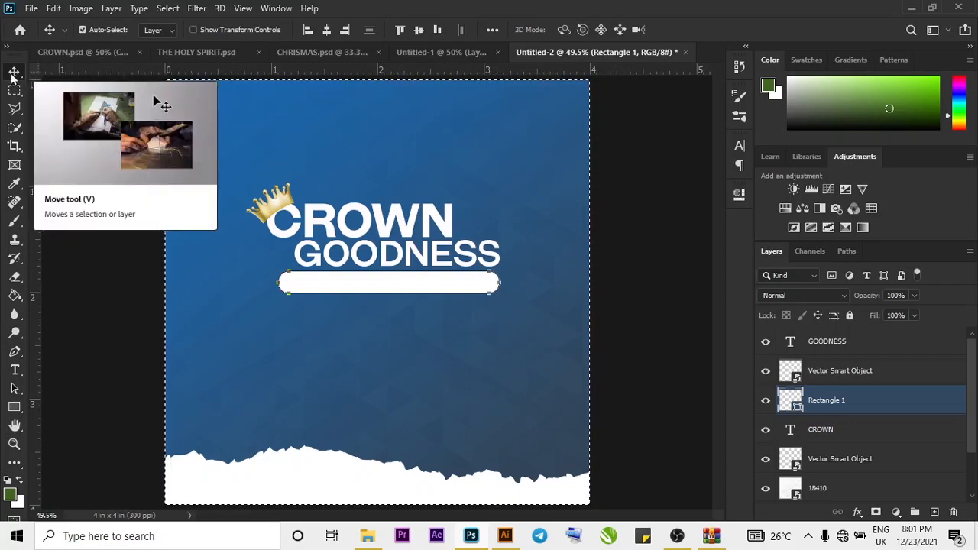
{"action": "left_click", "coordinate": [325, 36]}
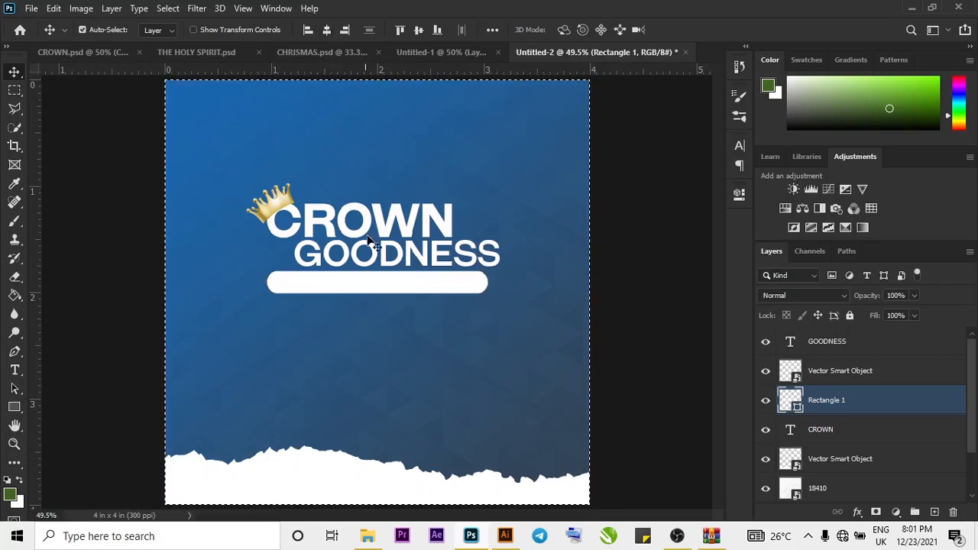
{"action": "key", "text": "ctrl+d"}
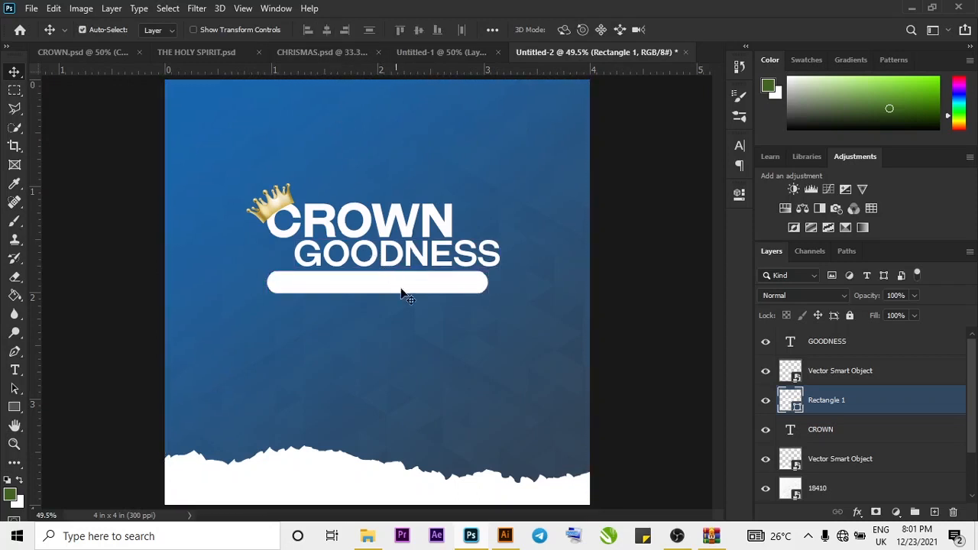
- Nudge the white rounded bar slightly right under the title
{"action": "key", "text": "Right"}
{"action": "key", "text": "Right"}
{"action": "key", "text": "Right"}
{"action": "key", "text": "Right"}
{"action": "key", "text": "Right"}
{"action": "key", "text": "Right"}
- Start a new text layer in the empty area below the rounded bar and set its font size to 24 px
{"action": "left_click", "coordinate": [15, 369]}
{"action": "left_click", "coordinate": [297, 373]}
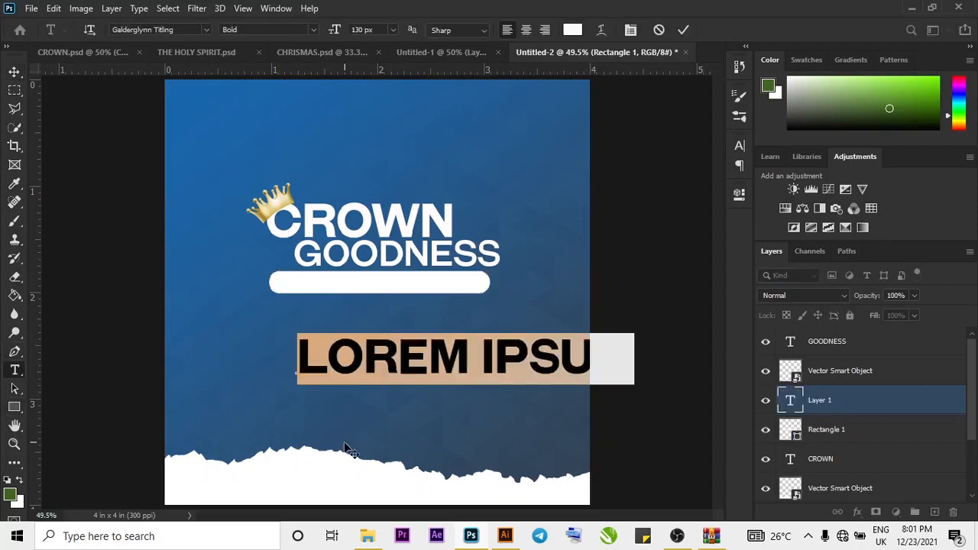
{"action": "left_click", "coordinate": [738, 145]}
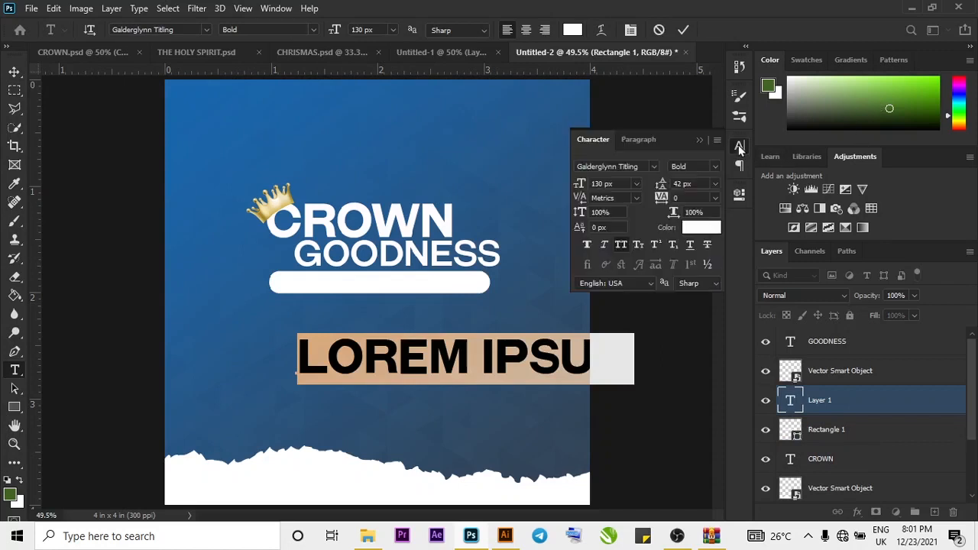
{"action": "left_click", "coordinate": [636, 185]}
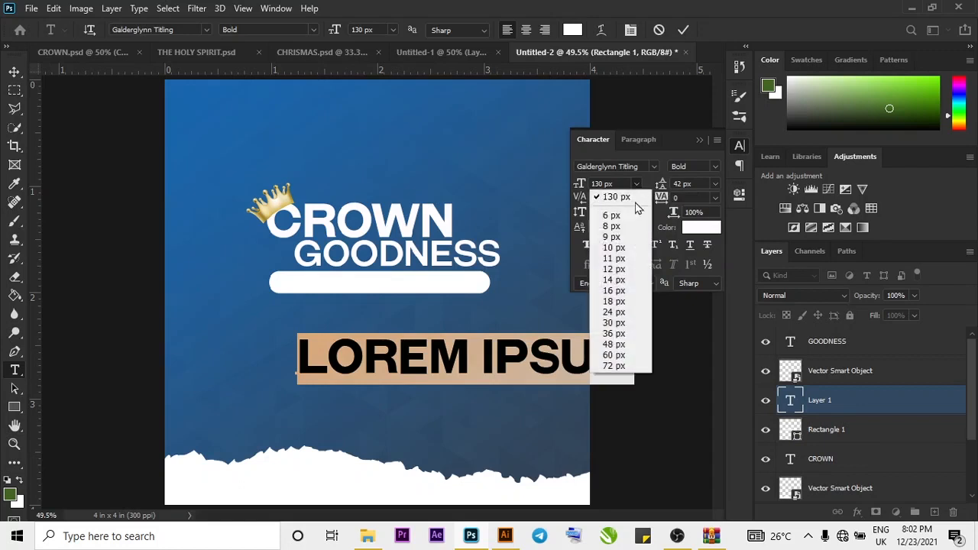
{"action": "left_click", "coordinate": [628, 312]}
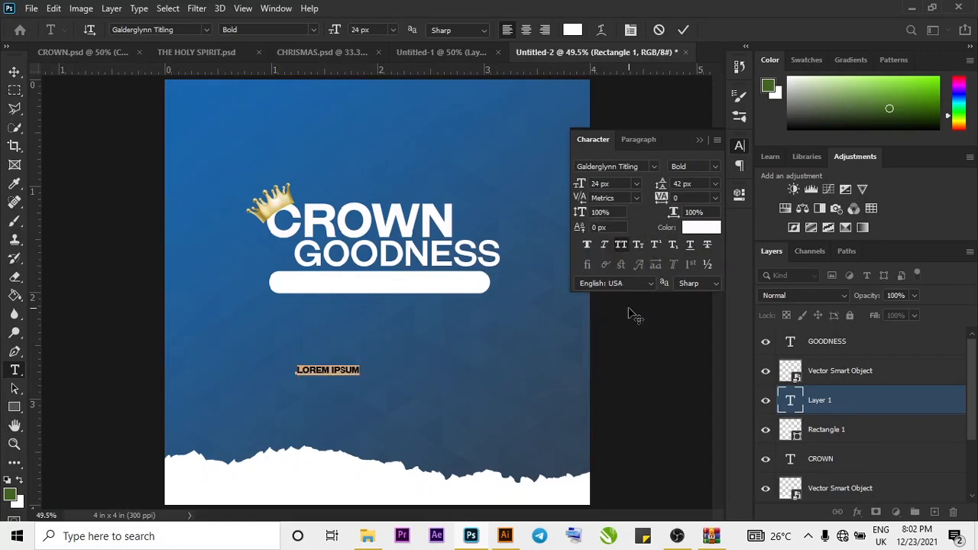
- Replace the placeholder text with "A NIGHT OF QUALITY PRAISE TO THE MOST HIGH"
{"action": "key", "text": "Right"}
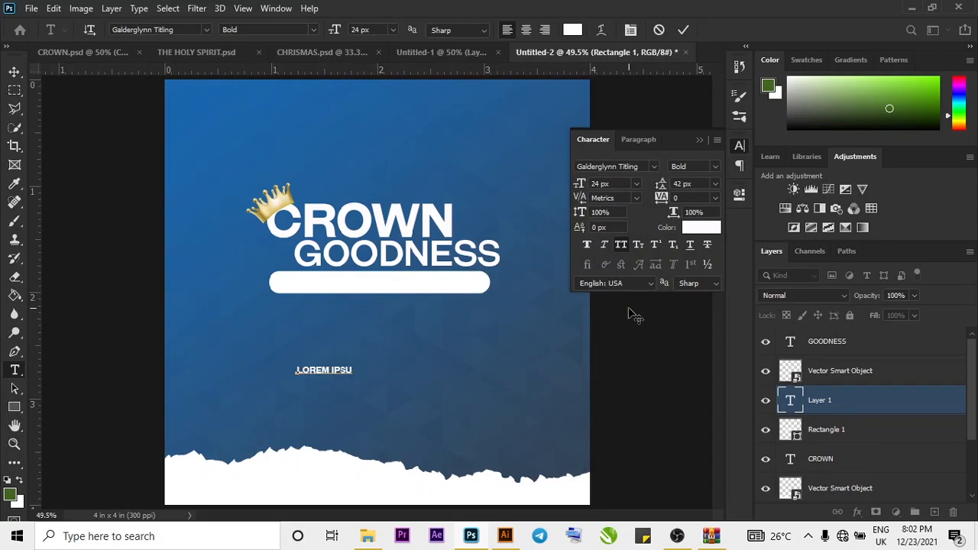
{"action": "key", "text": "ctrl+a"}
{"action": "key", "text": "BackSpace"}
{"action": "type", "text": "A NIGHT OF UALITY"}
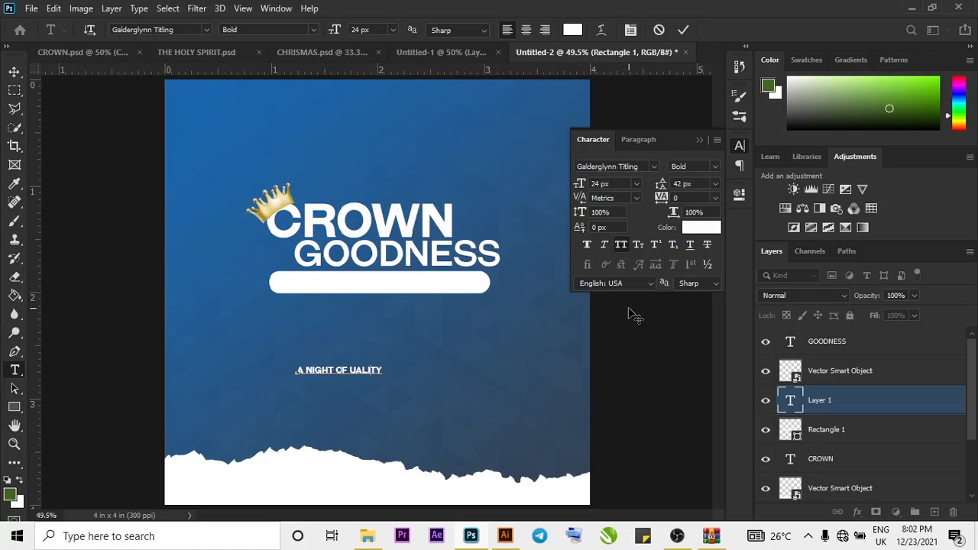
{"action": "key", "text": "Left"}
{"action": "type", "text": "1"}
{"action": "key", "text": "BackSpace"}
{"action": "type", "text": "QUALITY PRAISE TO TH"}
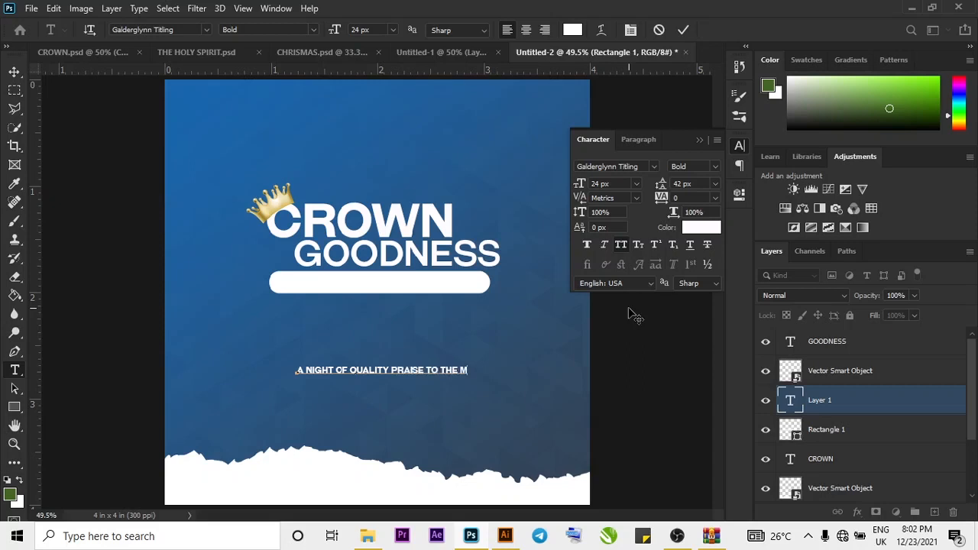
{"action": "type", "text": "E MOST HIGH"}
- Recolour the tagline text to a dark blue sampled from the lower part of the background
{"action": "key", "text": "ctrl+a"}
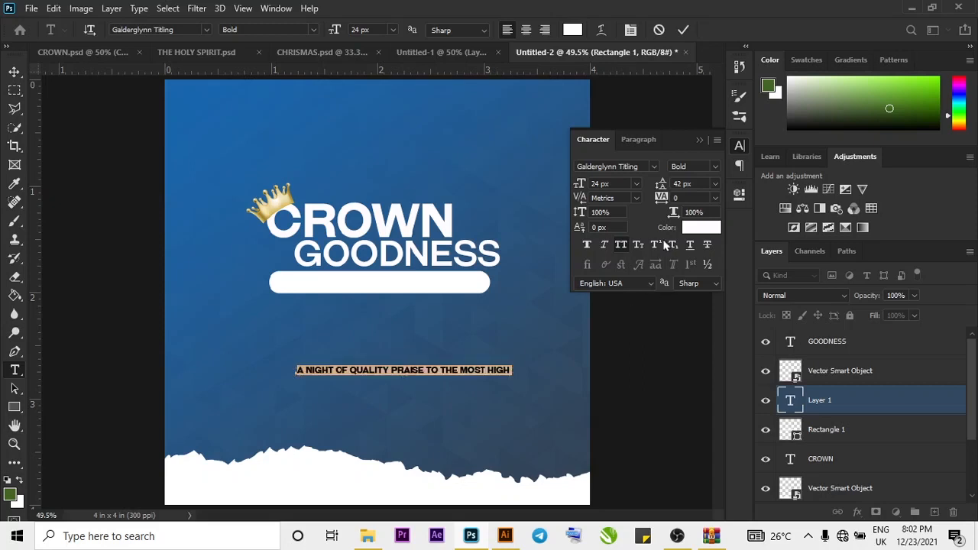
{"action": "left_click", "coordinate": [692, 228]}
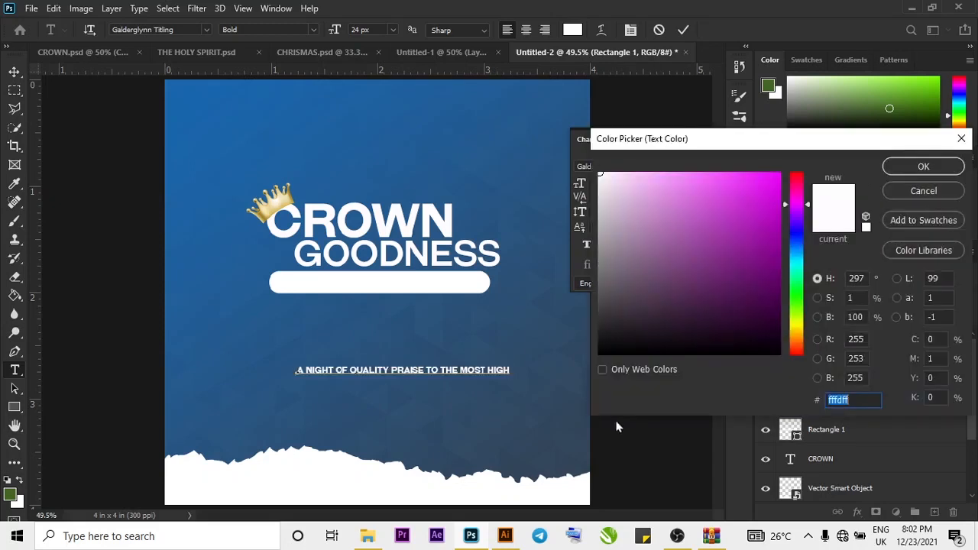
{"action": "left_click", "coordinate": [542, 458]}
{"action": "left_click", "coordinate": [920, 167]}
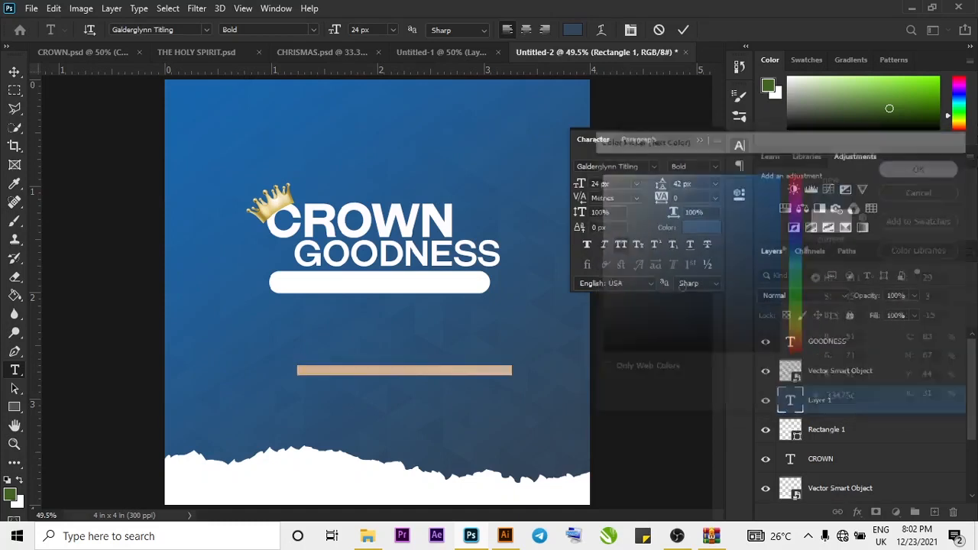
{"action": "left_click", "coordinate": [683, 29]}
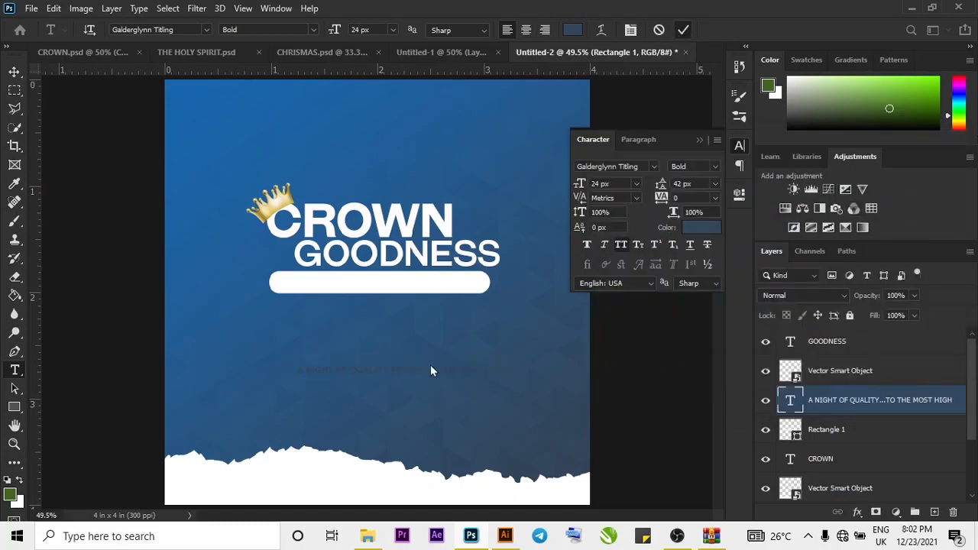
- Move the tagline onto the white rounded bar and set its font style to Regular
{"action": "left_click", "coordinate": [13, 71]}
{"action": "left_click_drag", "start_coordinate": [368, 371], "coordinate": [348, 282]}
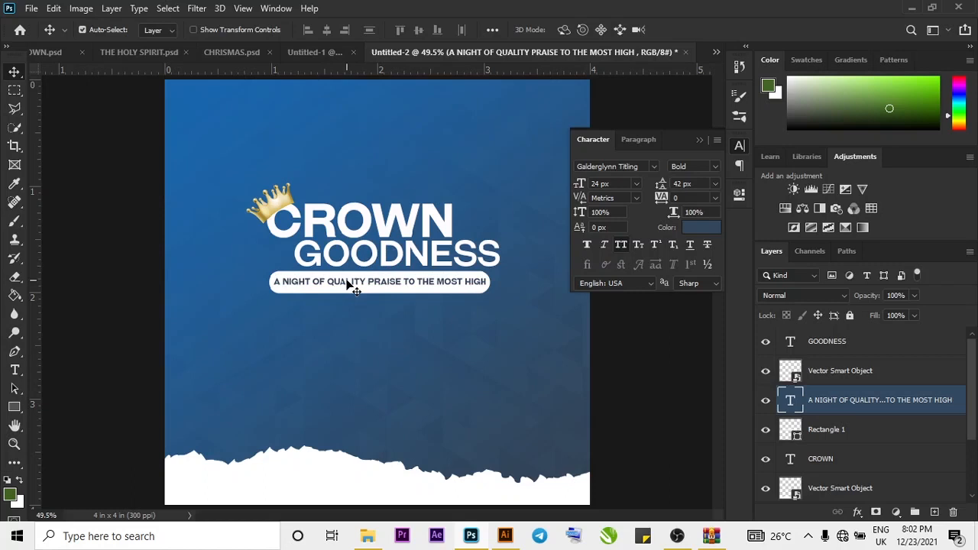
{"action": "left_click", "coordinate": [716, 166]}
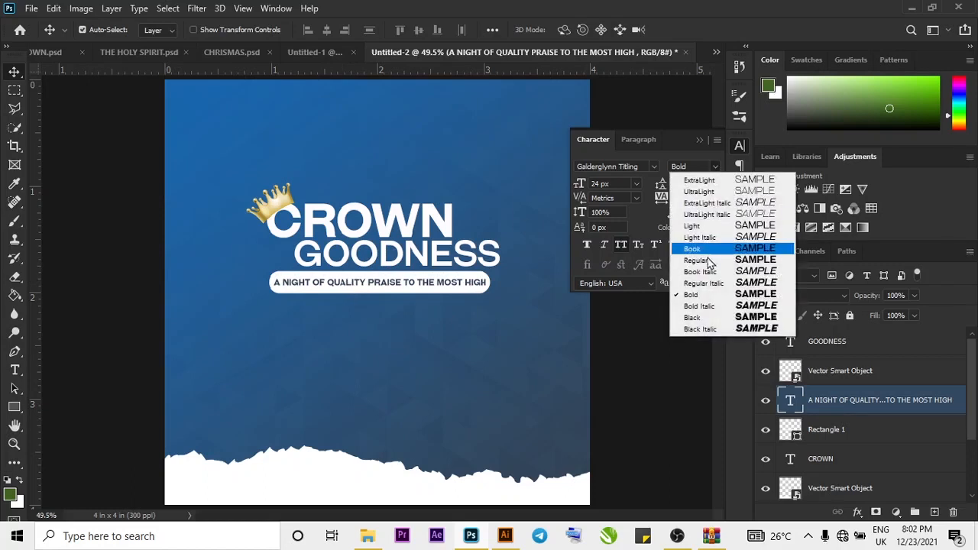
{"action": "left_click", "coordinate": [699, 258]}
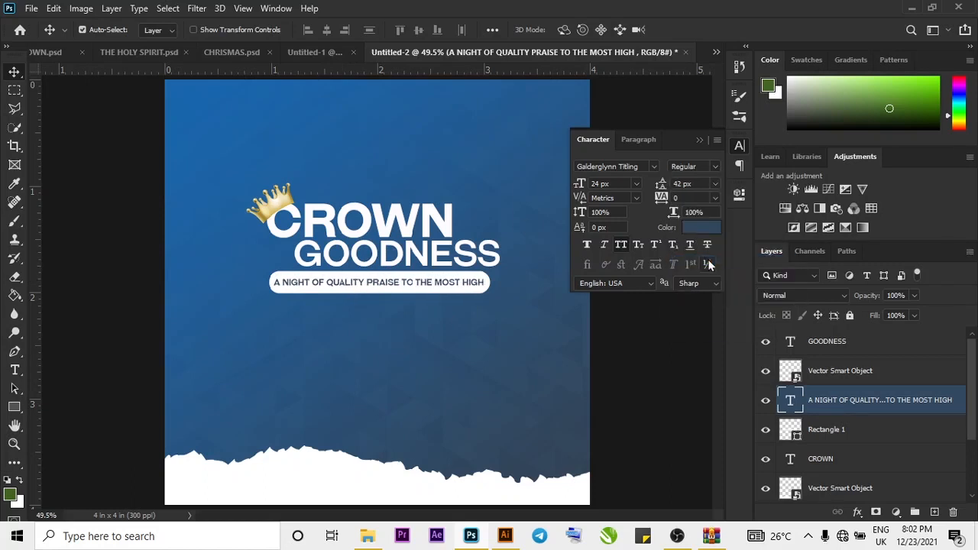
- Shift the white rounded bar slightly right behind the tagline
{"action": "left_click", "coordinate": [455, 282]}
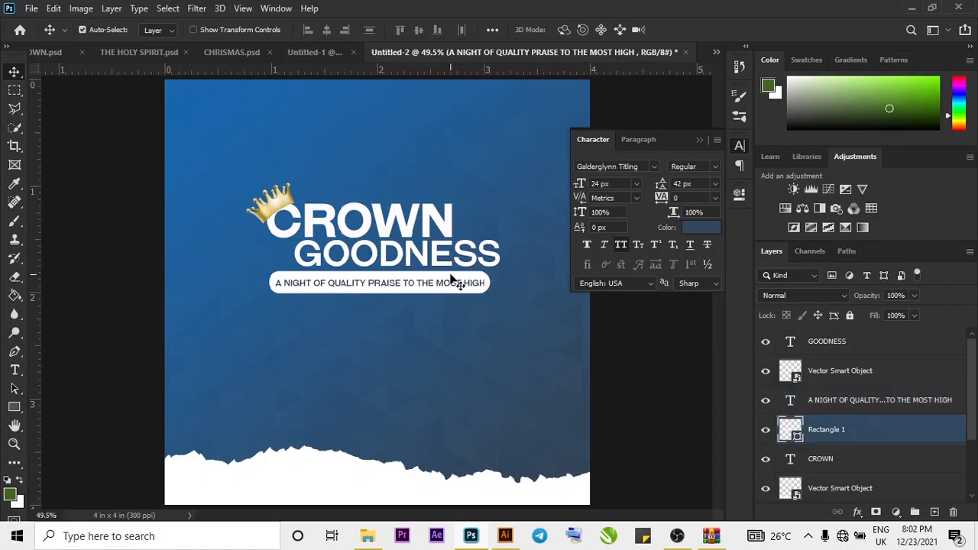
{"action": "left_click_drag", "start_coordinate": [451, 279], "coordinate": [466, 283]}
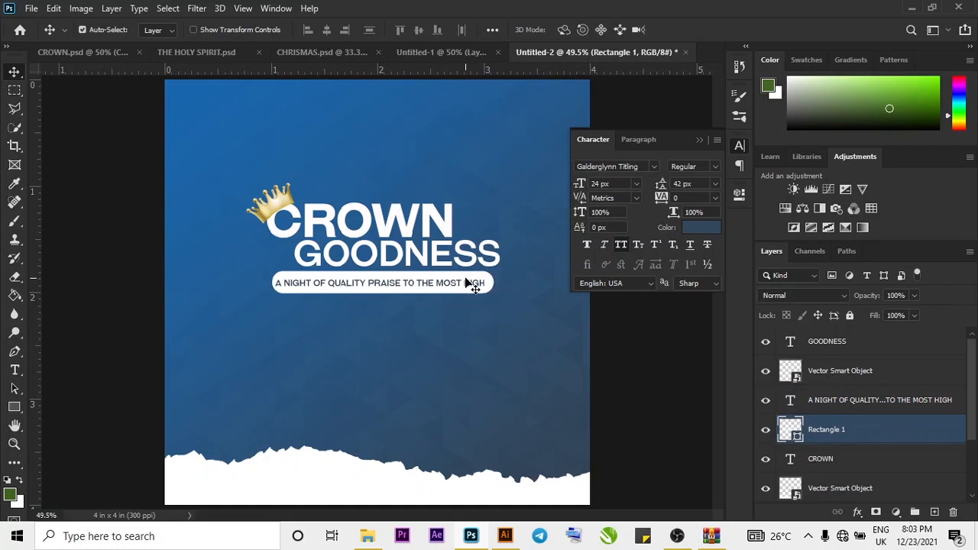
- Draw a rectangle about 126 × 132 px beside CROWN, above the end of GOODNESS
{"action": "left_click", "coordinate": [8, 410]}
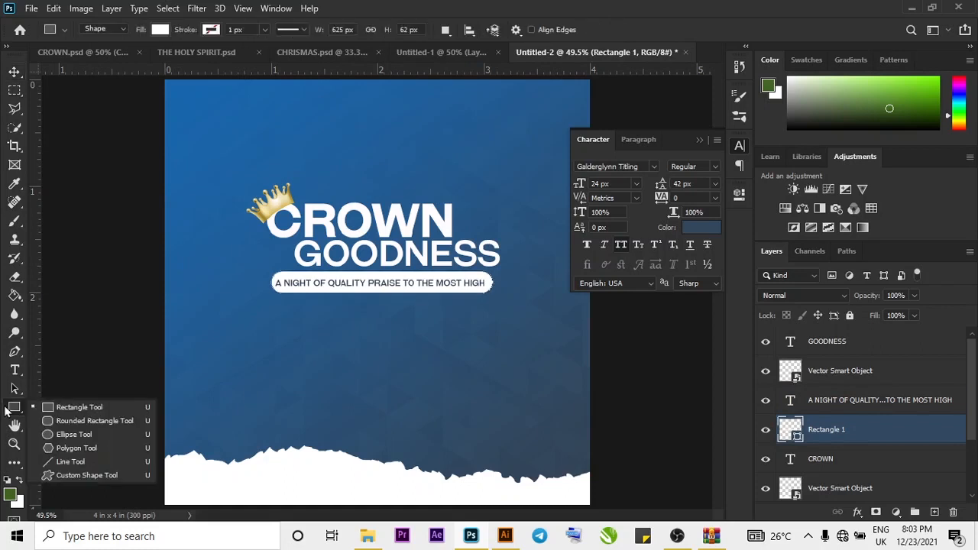
{"action": "left_click", "coordinate": [64, 406]}
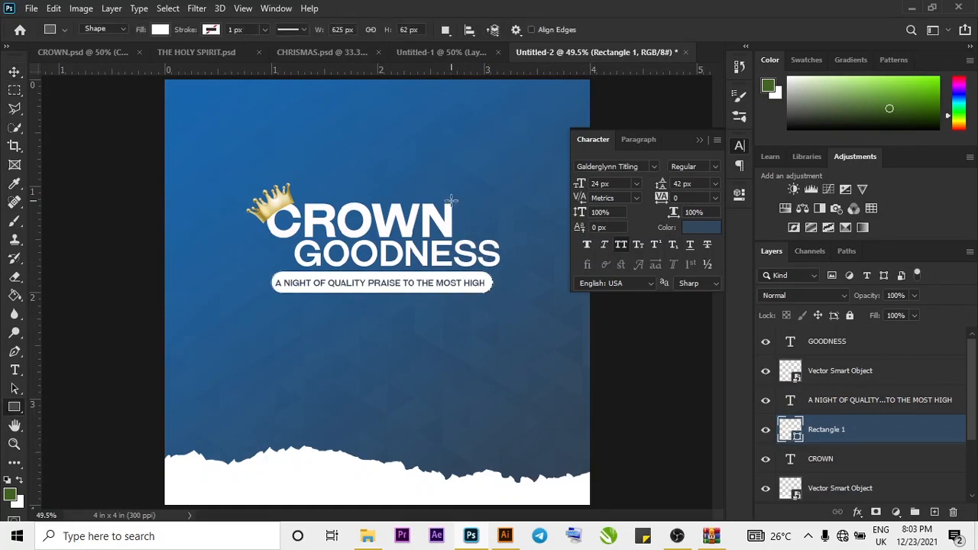
{"action": "left_click_drag", "start_coordinate": [456, 190], "coordinate": [502, 237]}
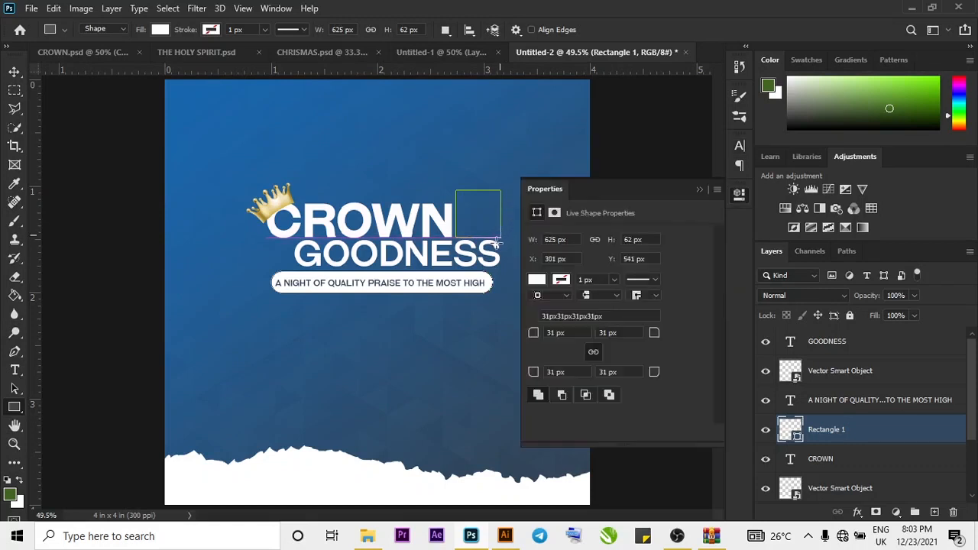
- Fill the new rectangle beside CROWN with the recently used gold, #bc9a32
{"action": "left_click", "coordinate": [537, 280]}
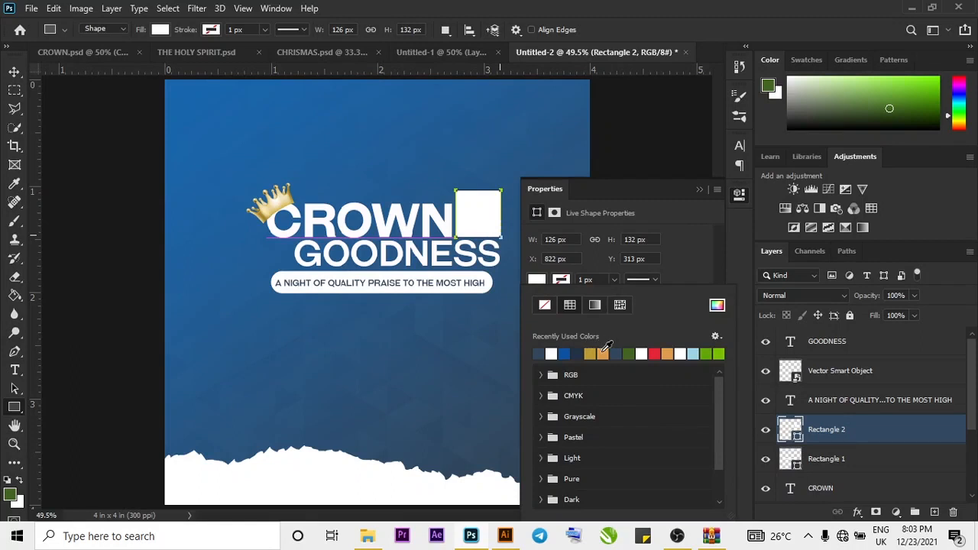
{"action": "left_click", "coordinate": [603, 353]}
{"action": "left_click", "coordinate": [717, 305]}
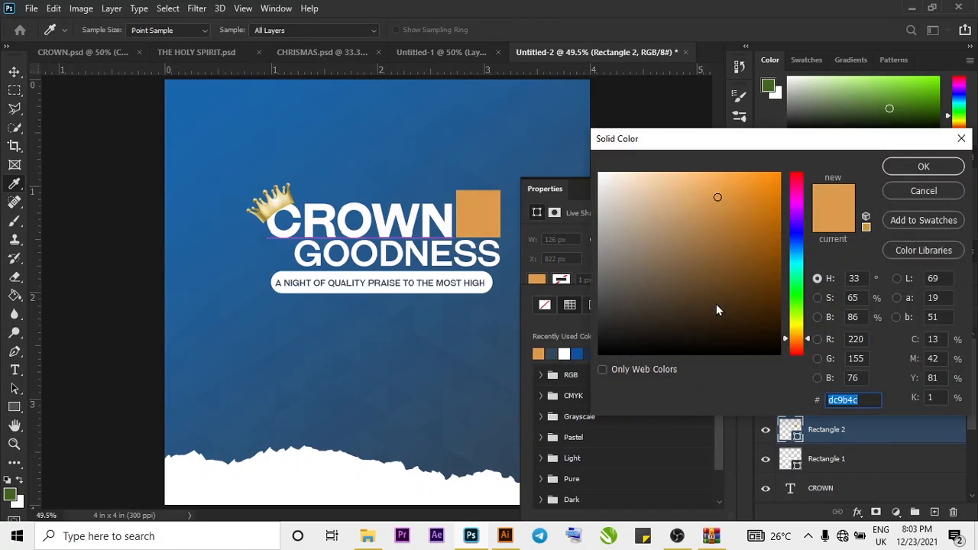
{"action": "left_click", "coordinate": [923, 191]}
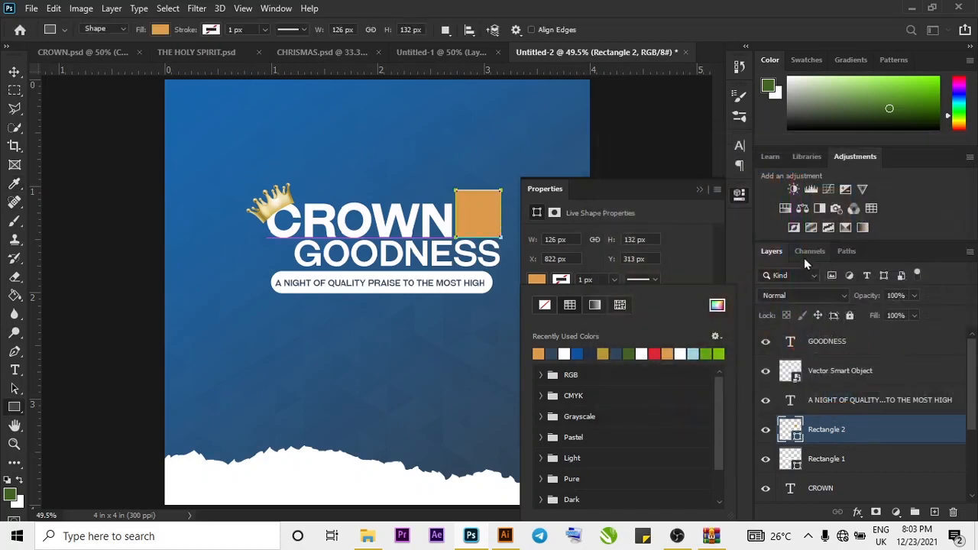
{"action": "left_click", "coordinate": [604, 353]}
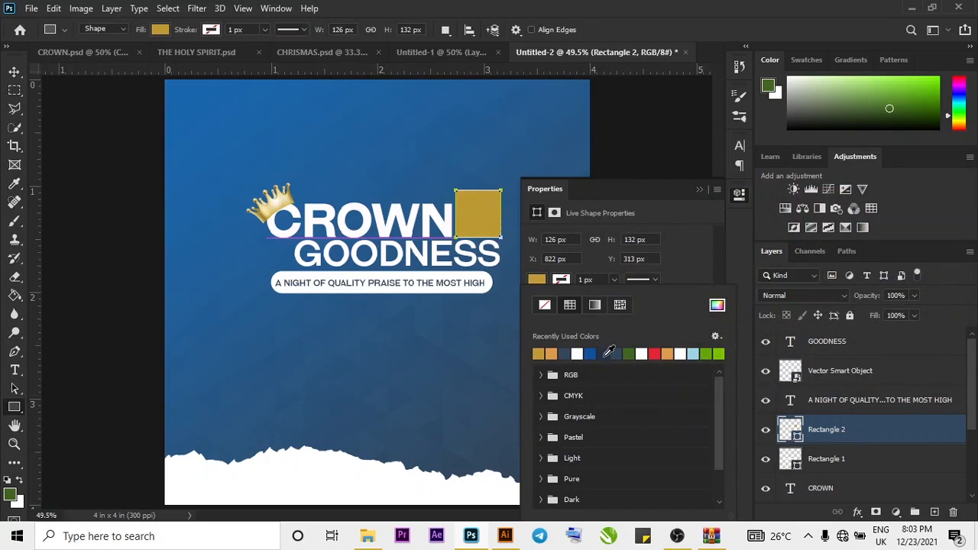
{"action": "left_click", "coordinate": [716, 305]}
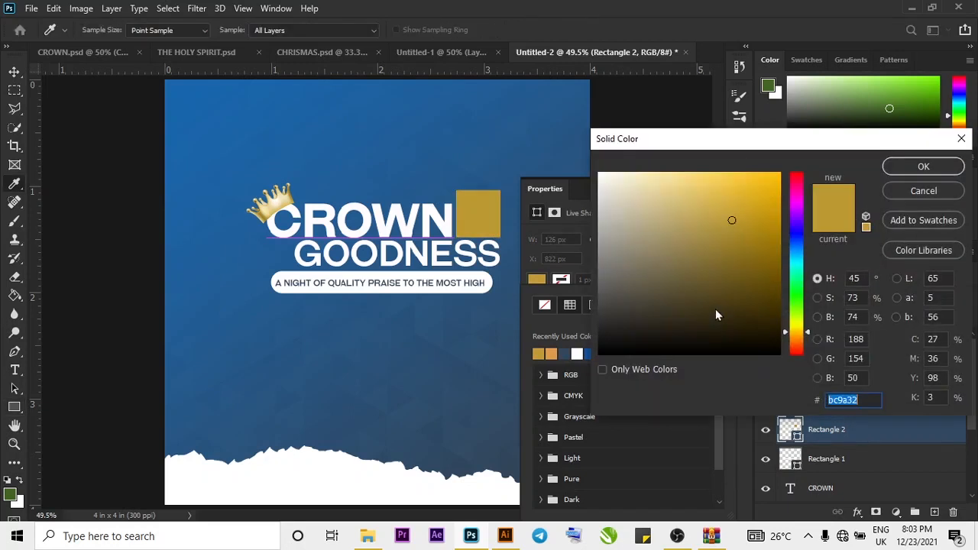
{"action": "double_click", "coordinate": [861, 403]}
{"action": "left_click", "coordinate": [896, 176]}
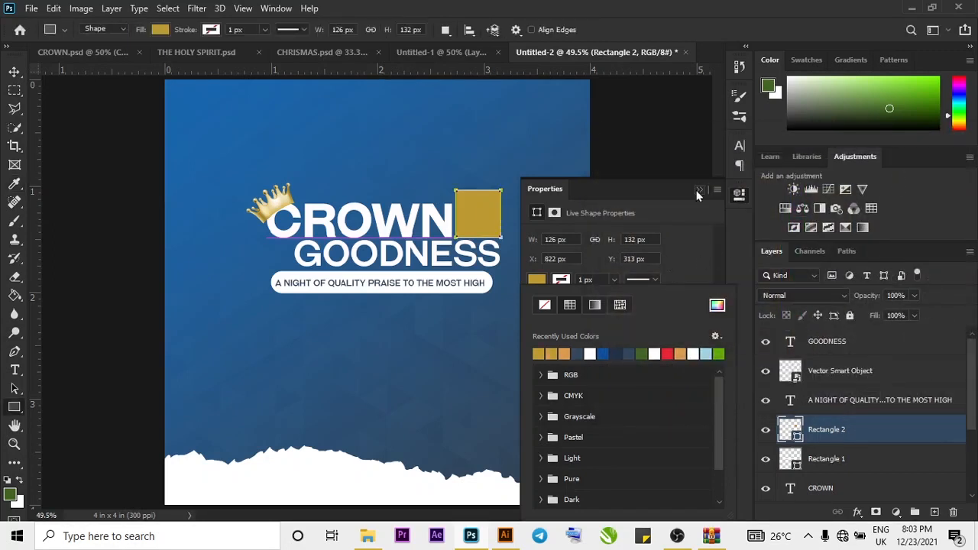
{"action": "left_click", "coordinate": [697, 191]}
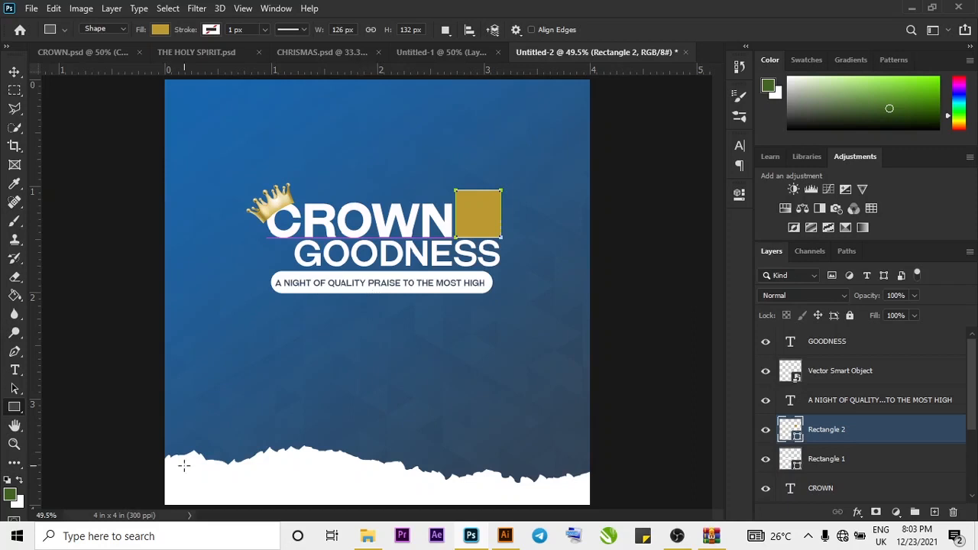
- Create a text layer below the tagline bar reading WY, YEAR and WITH on three separate lines
{"action": "left_click", "coordinate": [15, 370]}
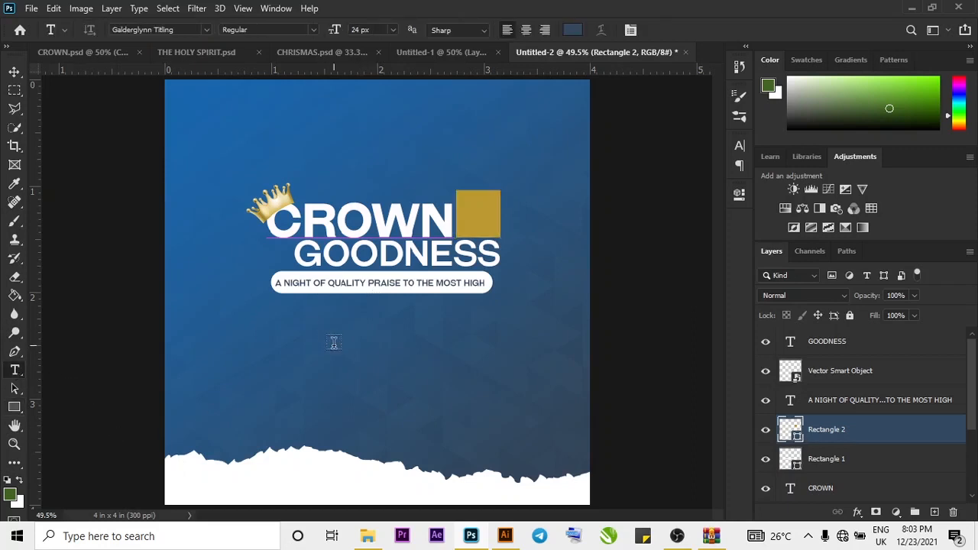
{"action": "left_click", "coordinate": [333, 343]}
{"action": "key", "text": "BackSpace"}
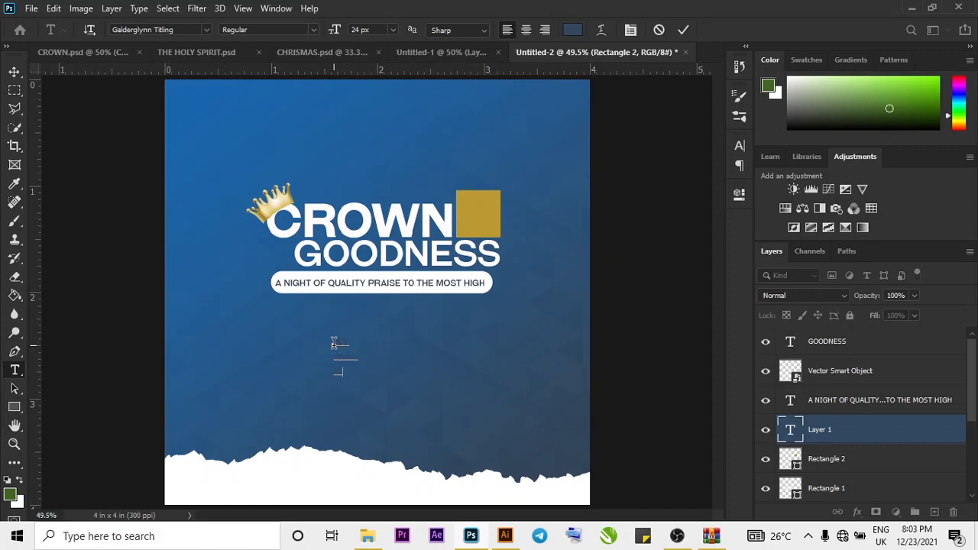
- Change the colour of the whole three-line text to near-white #fefeff
{"action": "key", "text": "ctrl+a"}
{"action": "left_click", "coordinate": [739, 193]}
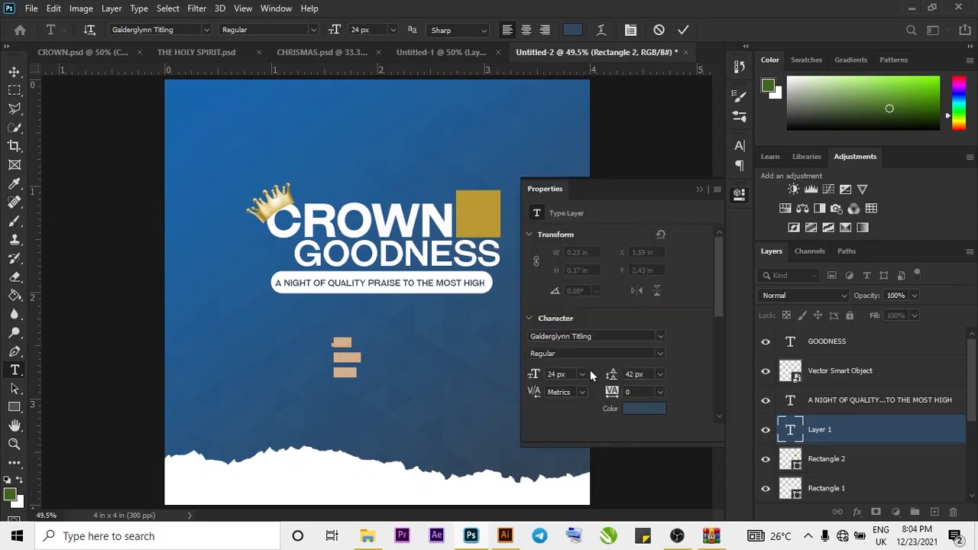
{"action": "left_click", "coordinate": [641, 408]}
{"action": "left_click_drag", "start_coordinate": [636, 286], "coordinate": [599, 174]}
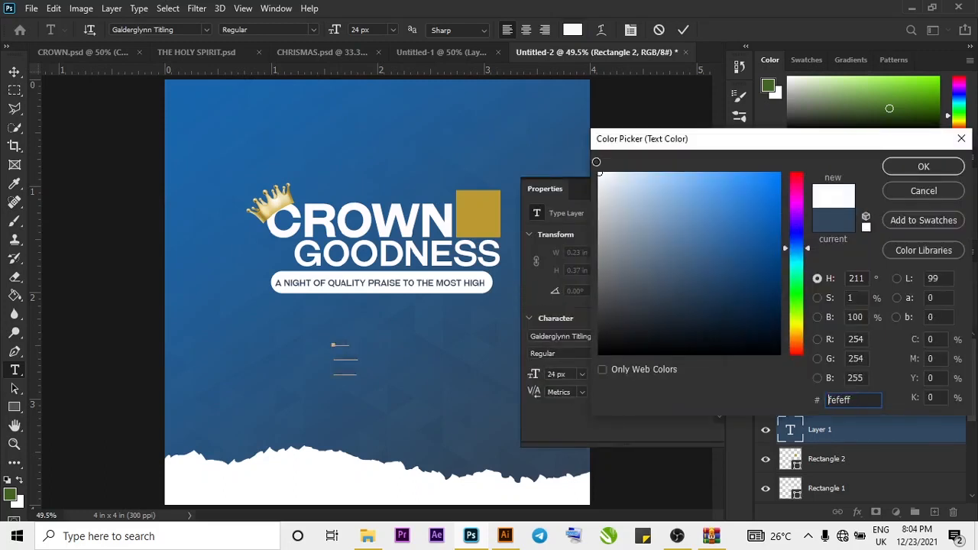
{"action": "left_click", "coordinate": [923, 166]}
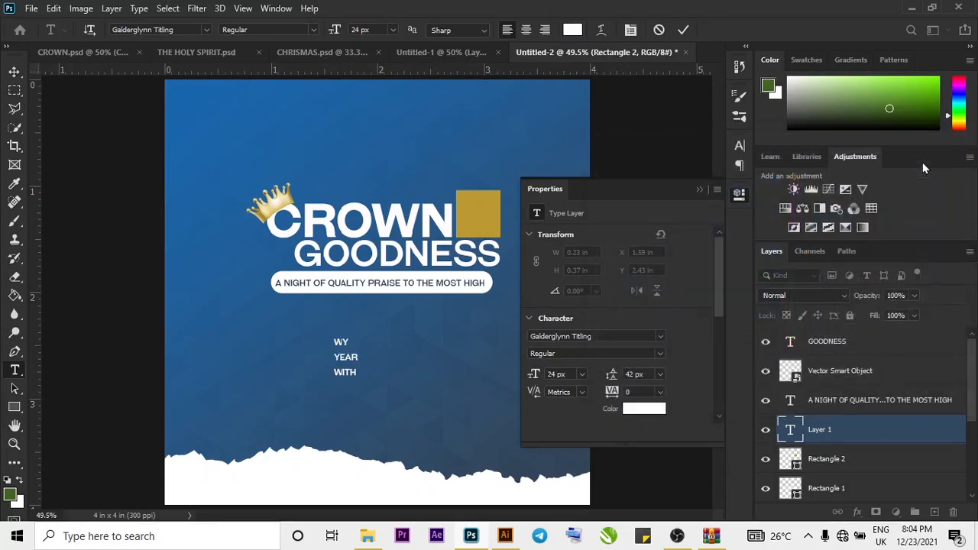
{"action": "left_click", "coordinate": [699, 189]}
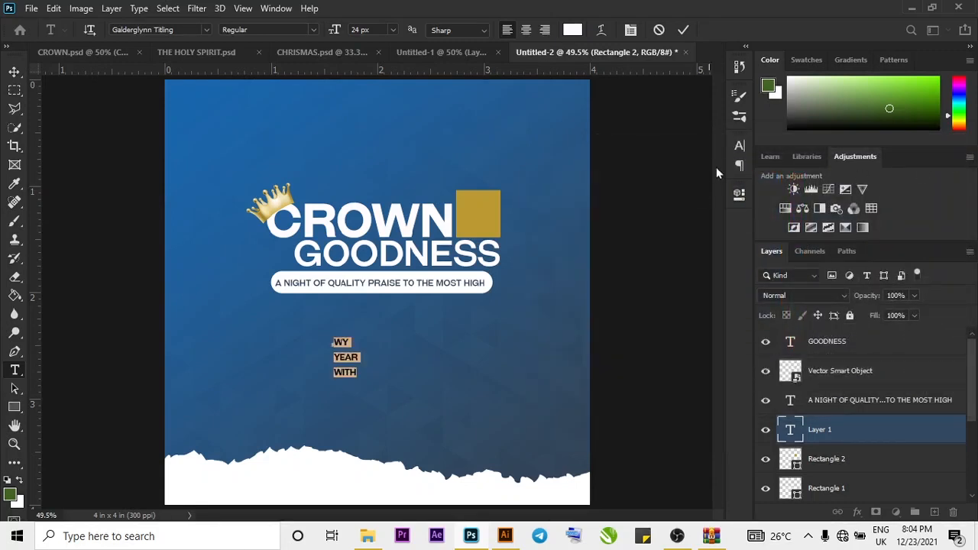
- Correct WY to MY in the first line of the three-line text and commit the edit
{"action": "left_click", "coordinate": [738, 147]}
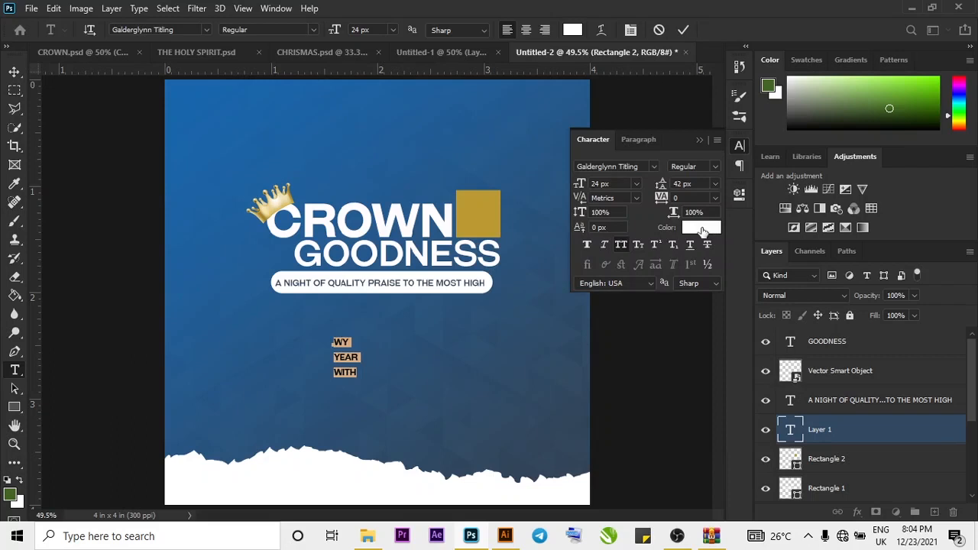
{"action": "left_click", "coordinate": [341, 341]}
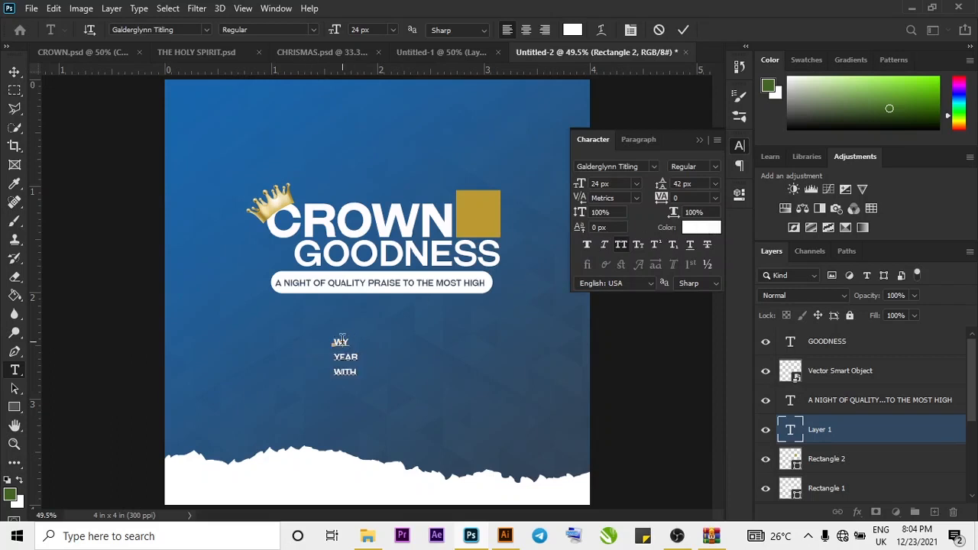
{"action": "key", "text": "BackSpace"}
{"action": "type", "text": "M"}
{"action": "left_click", "coordinate": [682, 32]}
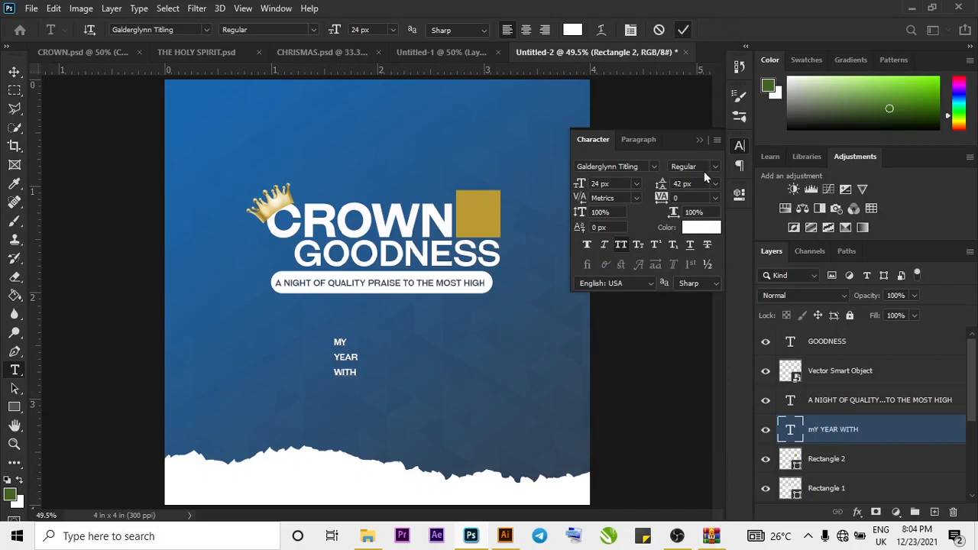
- Set the MY YEAR WITH text to a 26 px font size and tighten its leading to 27 px
{"action": "left_click", "coordinate": [638, 184]}
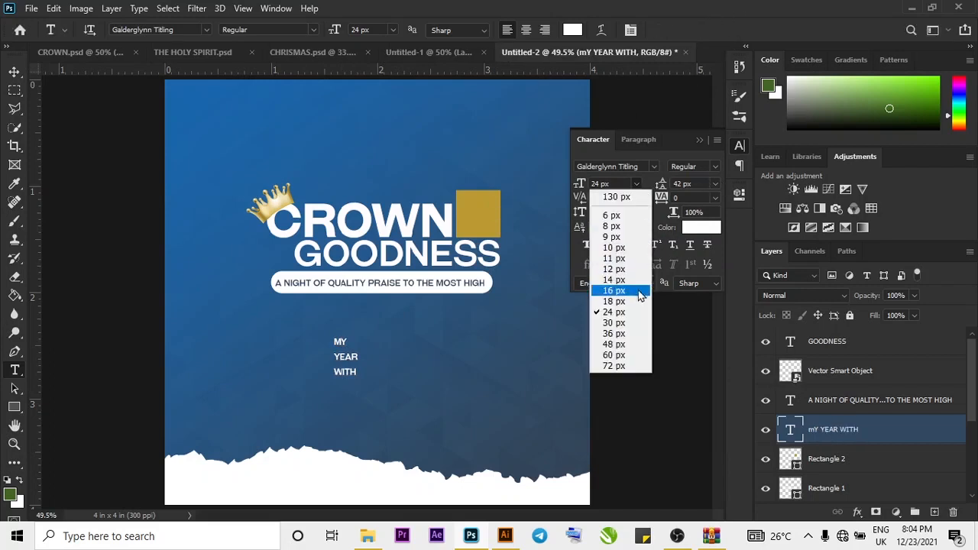
{"action": "left_click", "coordinate": [456, 283]}
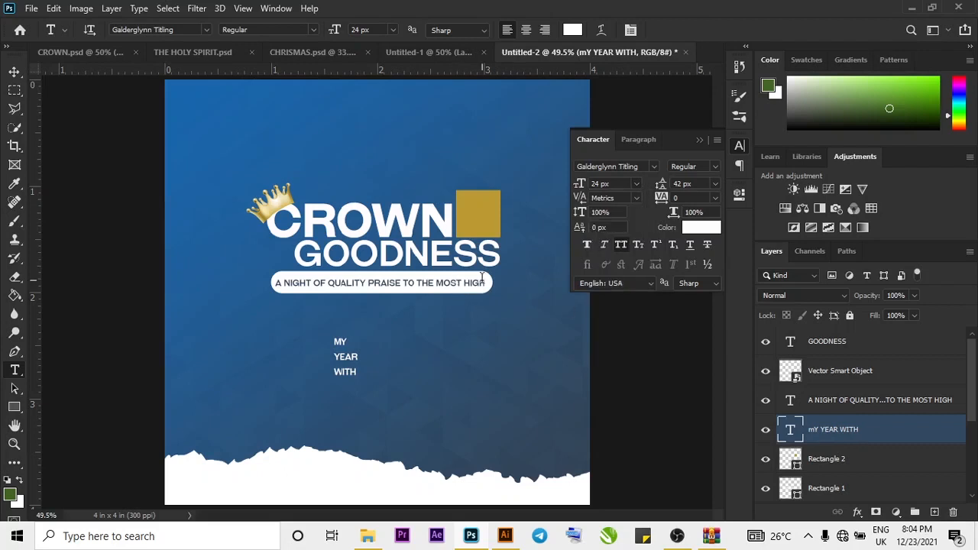
{"action": "left_click", "coordinate": [613, 184]}
{"action": "type", "text": "26"}
{"action": "key", "text": "Return"}
{"action": "left_click_drag", "start_coordinate": [662, 183], "coordinate": [657, 183]}
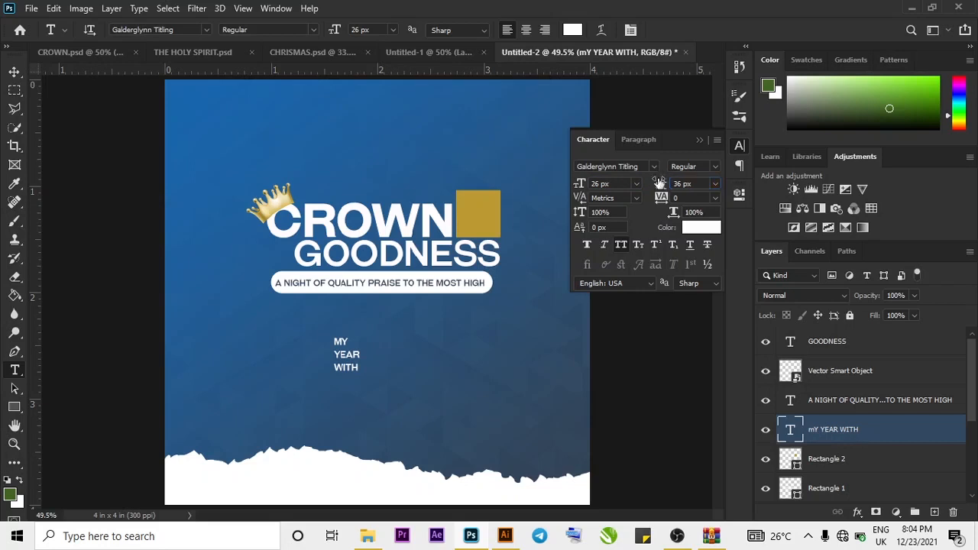
{"action": "left_click_drag", "start_coordinate": [662, 184], "coordinate": [653, 187]}
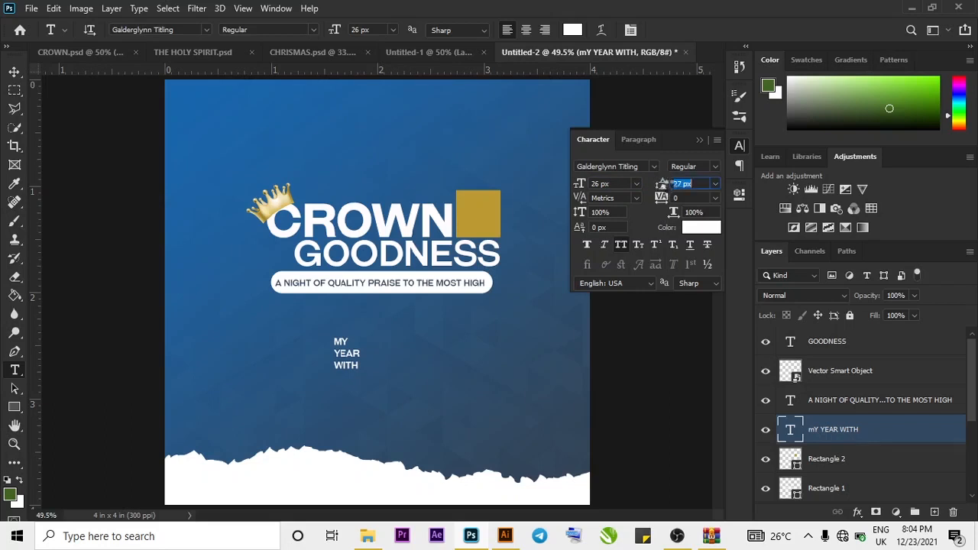
{"action": "left_click", "coordinate": [699, 140]}
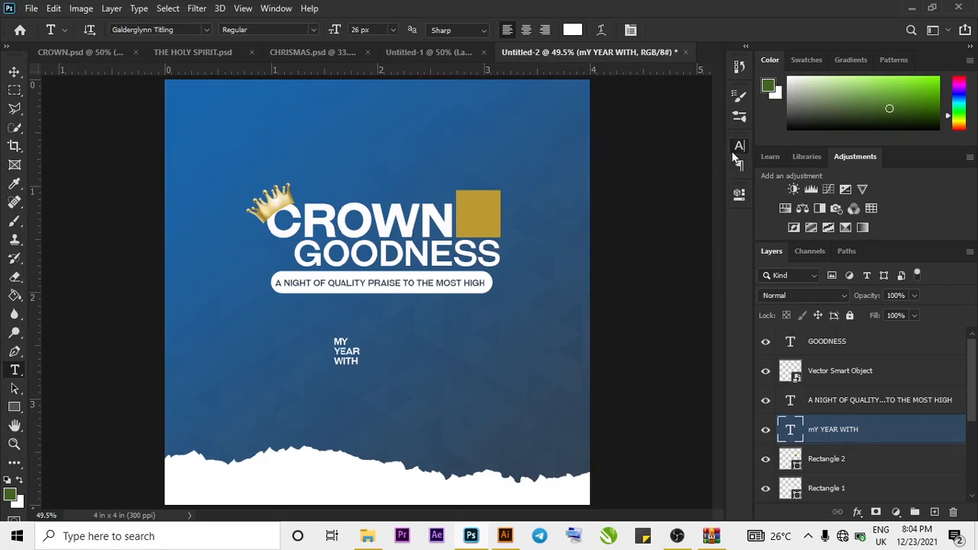
{"action": "left_click", "coordinate": [737, 147]}
{"action": "left_click", "coordinate": [737, 147]}
{"action": "left_click", "coordinate": [274, 9]}
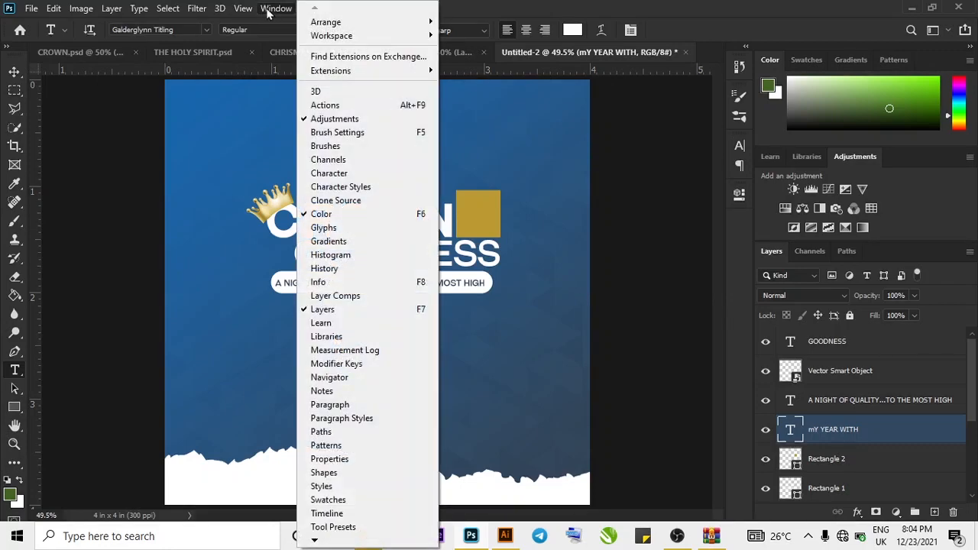
{"action": "left_click", "coordinate": [328, 174]}
{"action": "left_click", "coordinate": [700, 139]}
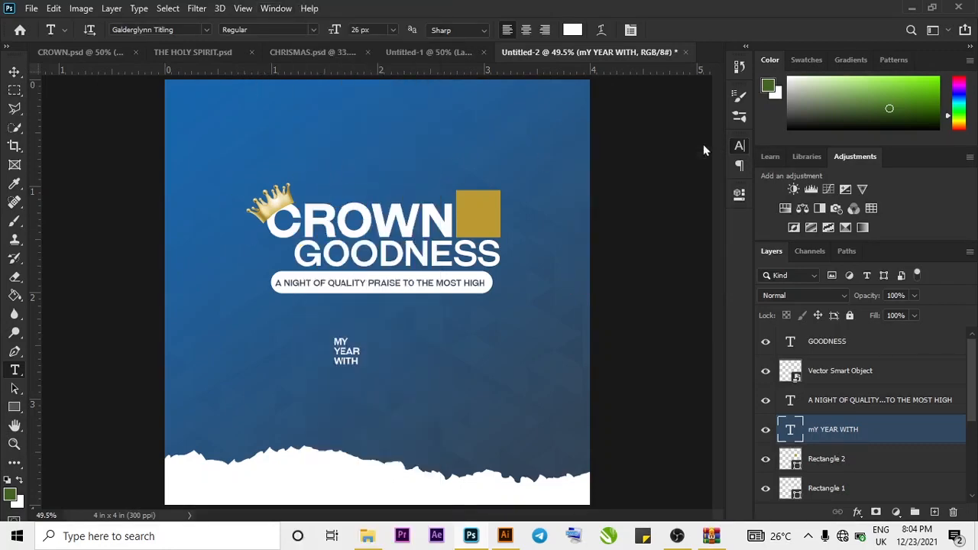
- Move the MY YEAR WITH text onto the gold square, centre-align its lines and centre it within the square
{"action": "left_click", "coordinate": [14, 71]}
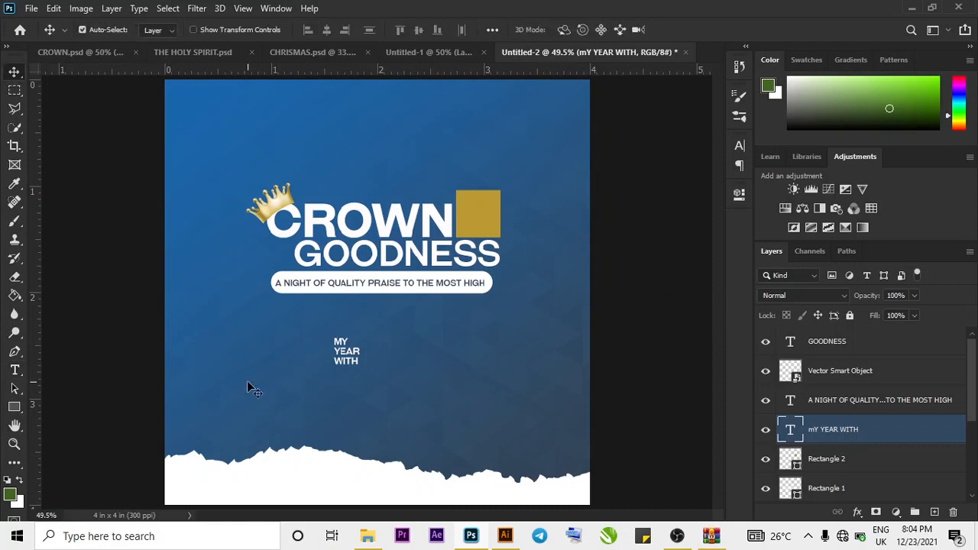
{"action": "left_click_drag", "start_coordinate": [348, 363], "coordinate": [475, 225]}
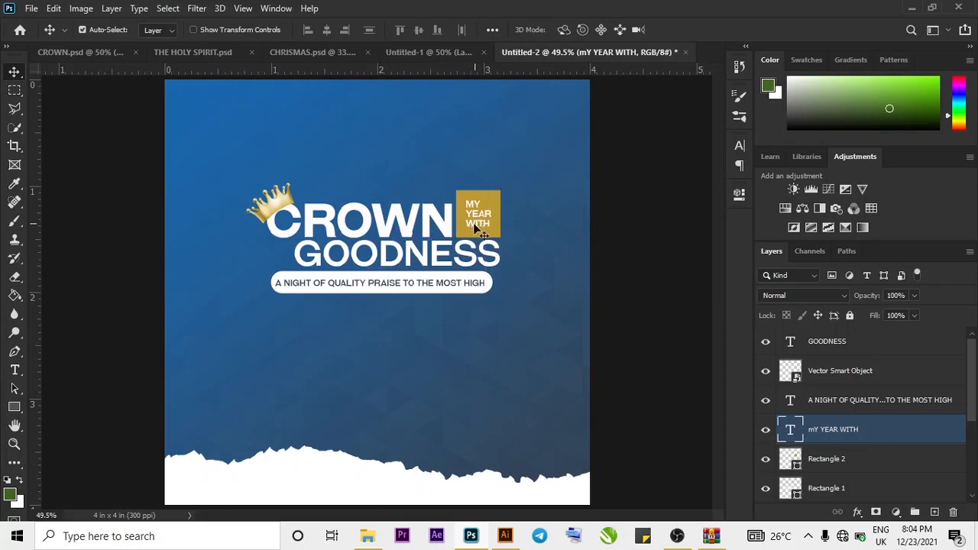
{"action": "left_click", "coordinate": [739, 147]}
{"action": "left_click", "coordinate": [641, 140]}
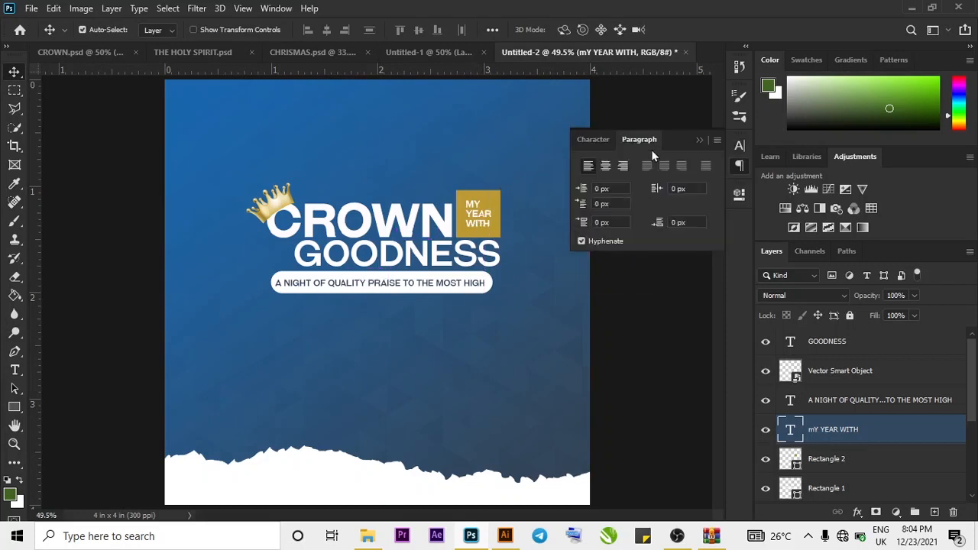
{"action": "left_click", "coordinate": [593, 140]}
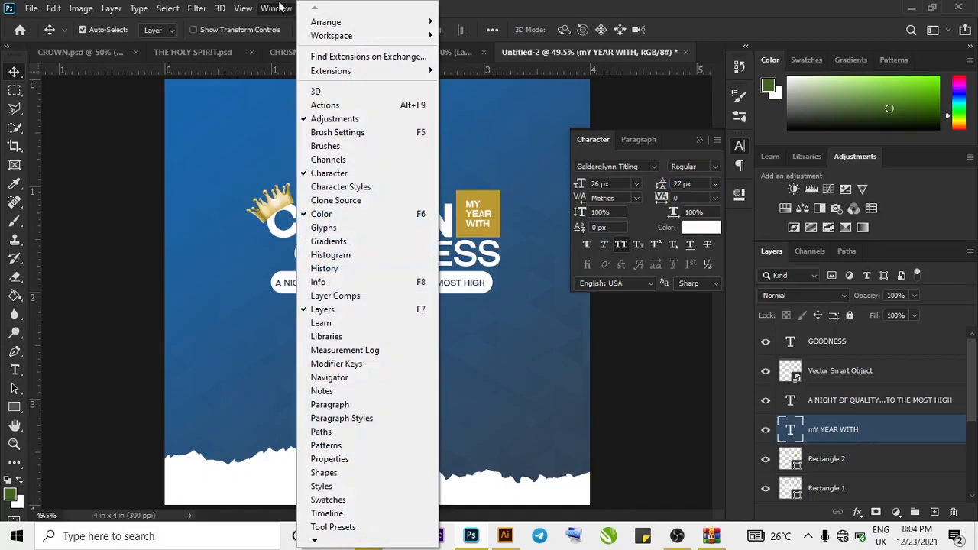
{"action": "left_click", "coordinate": [275, 8]}
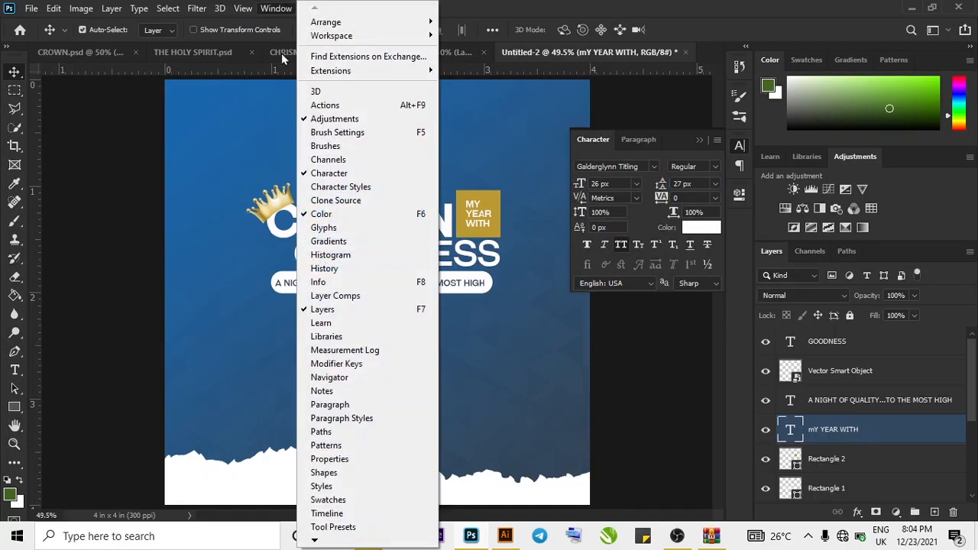
{"action": "left_click", "coordinate": [308, 411]}
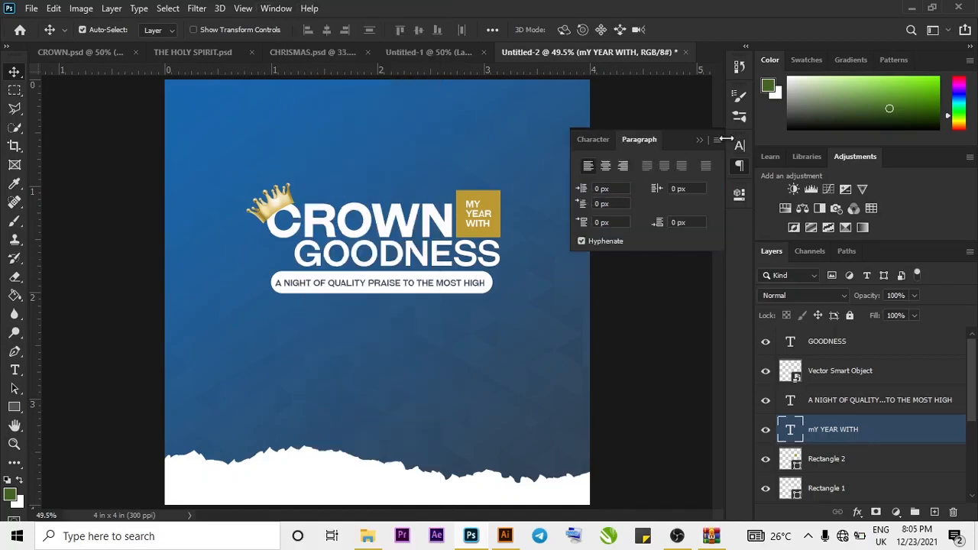
{"action": "left_click", "coordinate": [606, 166]}
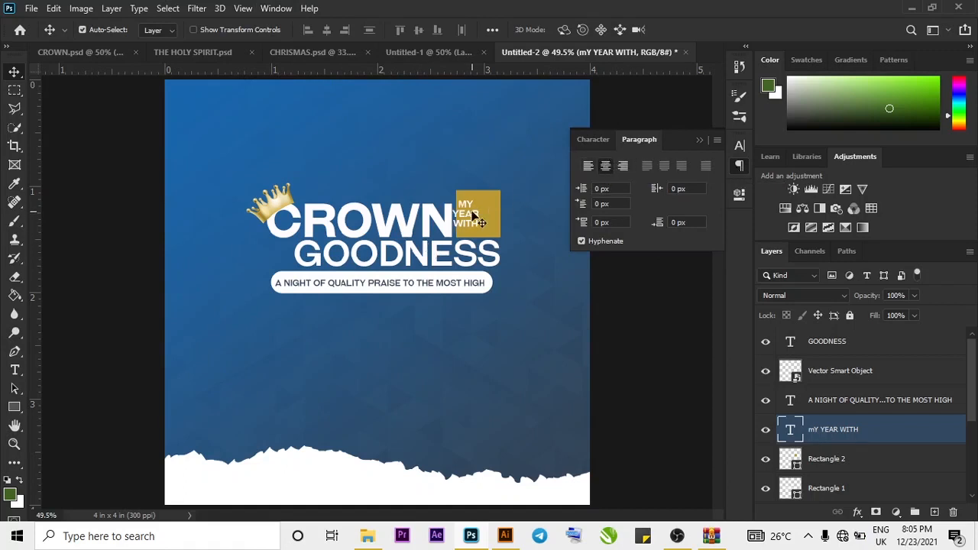
{"action": "left_click_drag", "start_coordinate": [474, 218], "coordinate": [482, 219]}
- Group all the title layers from CROWN up to GOODNESS, including the tagline, crown, rectangles and MY YEAR WITH text
{"action": "scroll", "coordinate": [843, 479], "scroll_direction": "down", "scroll_amount": 1}
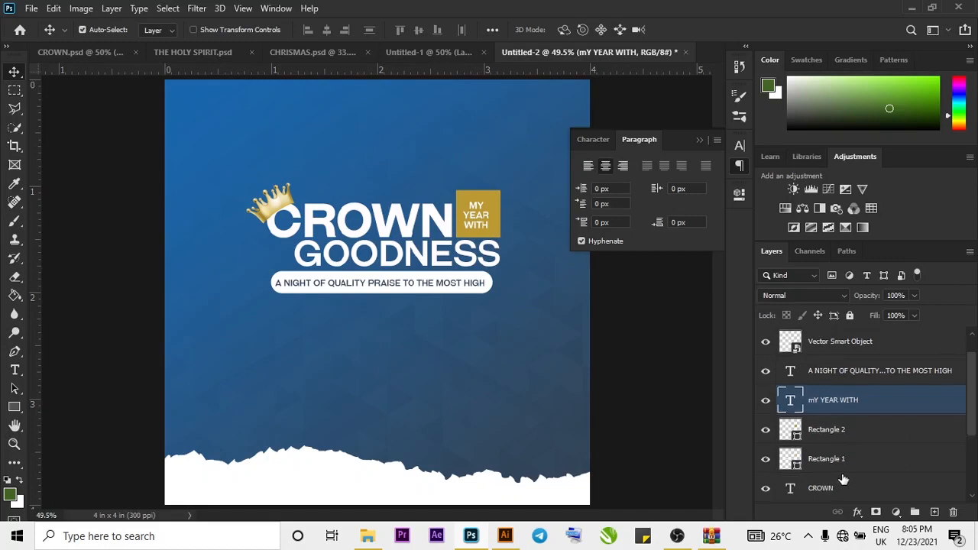
{"action": "scroll", "coordinate": [843, 468], "scroll_direction": "down", "scroll_amount": 3}
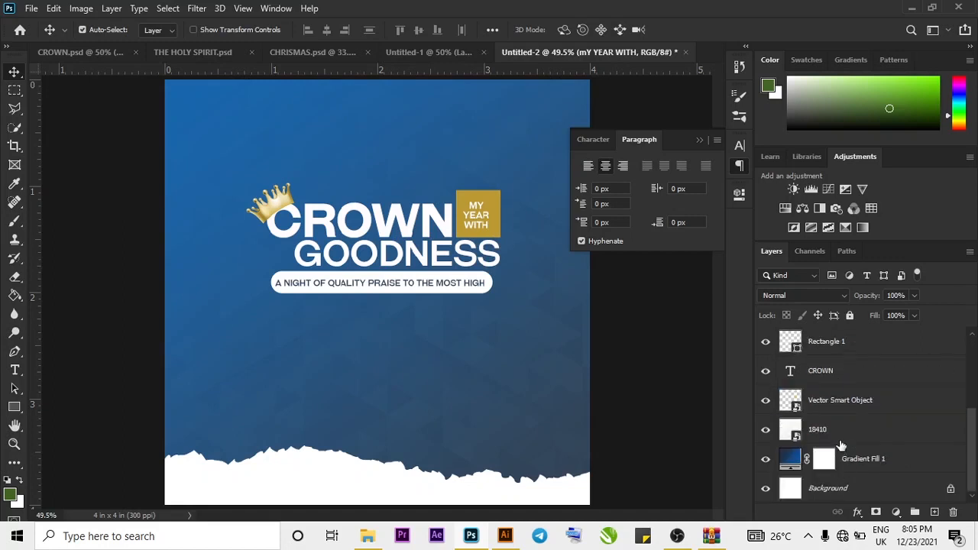
{"action": "left_click", "coordinate": [845, 382], "text": "shift"}
{"action": "scroll", "coordinate": [844, 382], "scroll_direction": "up", "scroll_amount": 3}
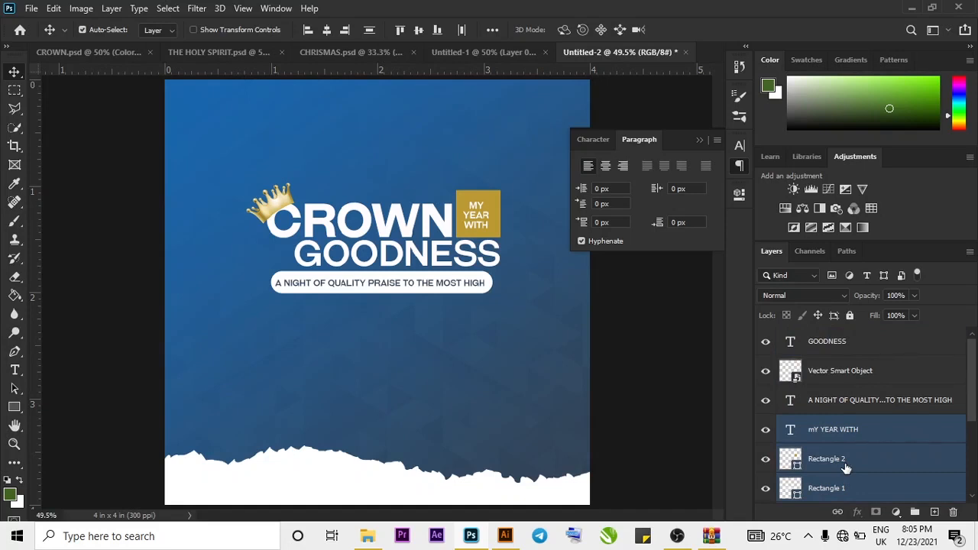
{"action": "scroll", "coordinate": [914, 464], "scroll_direction": "down", "scroll_amount": 1}
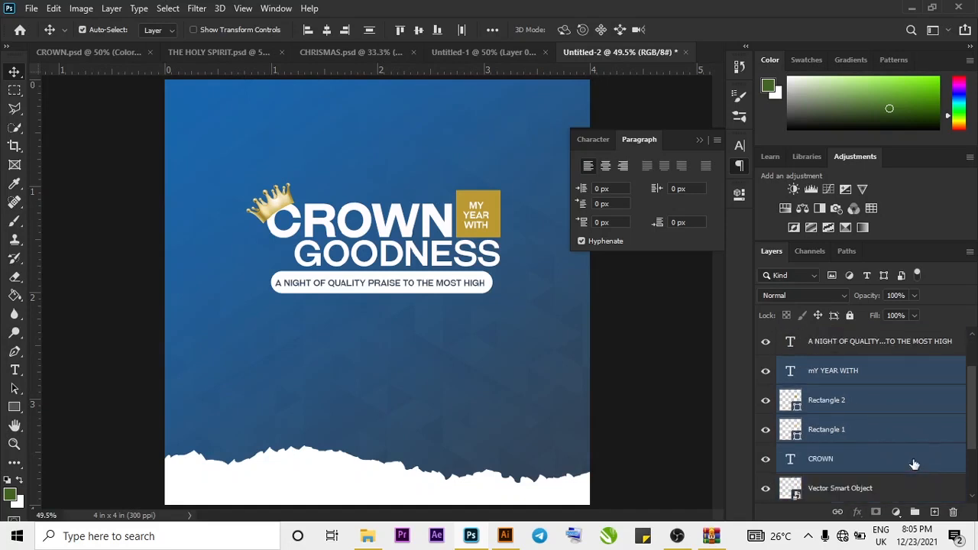
{"action": "left_click", "coordinate": [884, 464]}
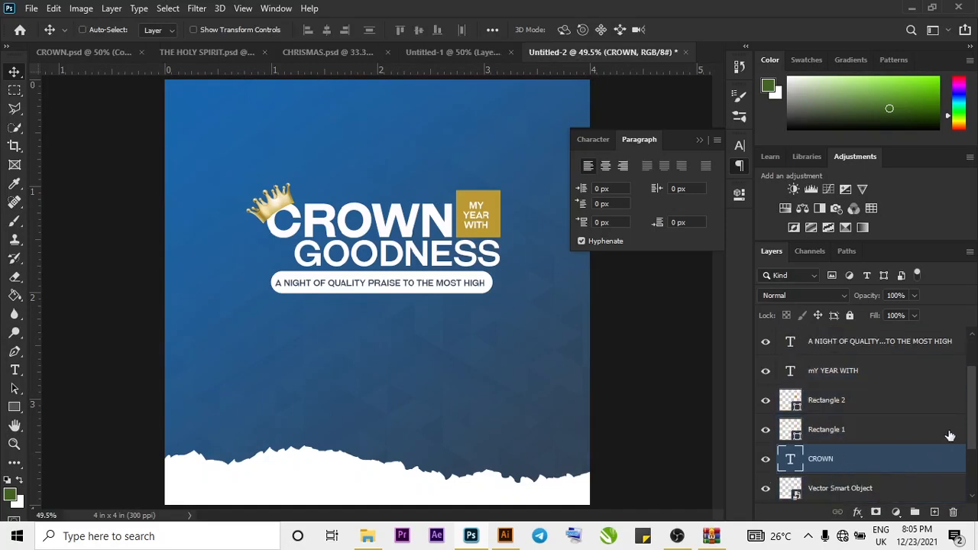
{"action": "left_click_drag", "start_coordinate": [968, 436], "coordinate": [964, 384]}
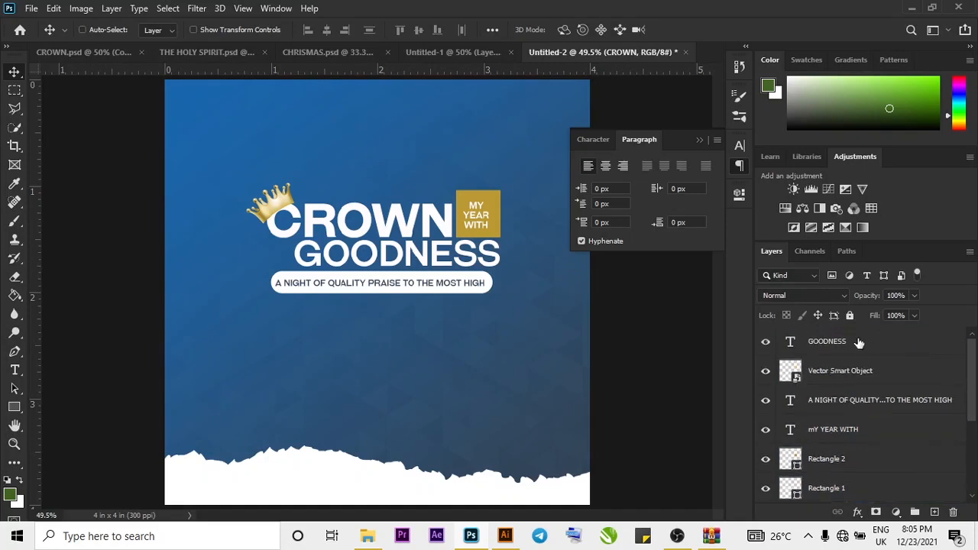
{"action": "left_click", "coordinate": [859, 343], "text": "shift"}
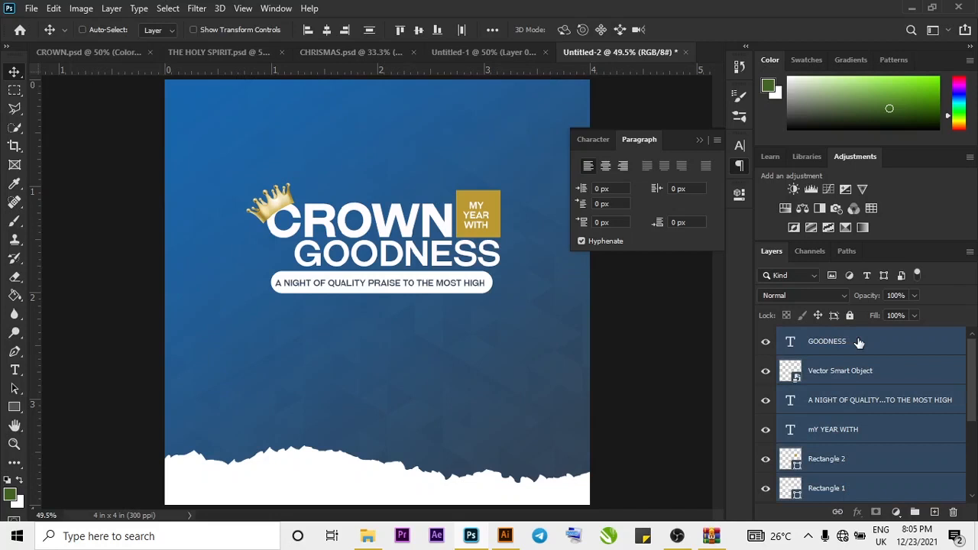
{"action": "key", "text": "ctrl+g"}
- Rename the new title group as THEME
{"action": "double_click", "coordinate": [816, 336]}
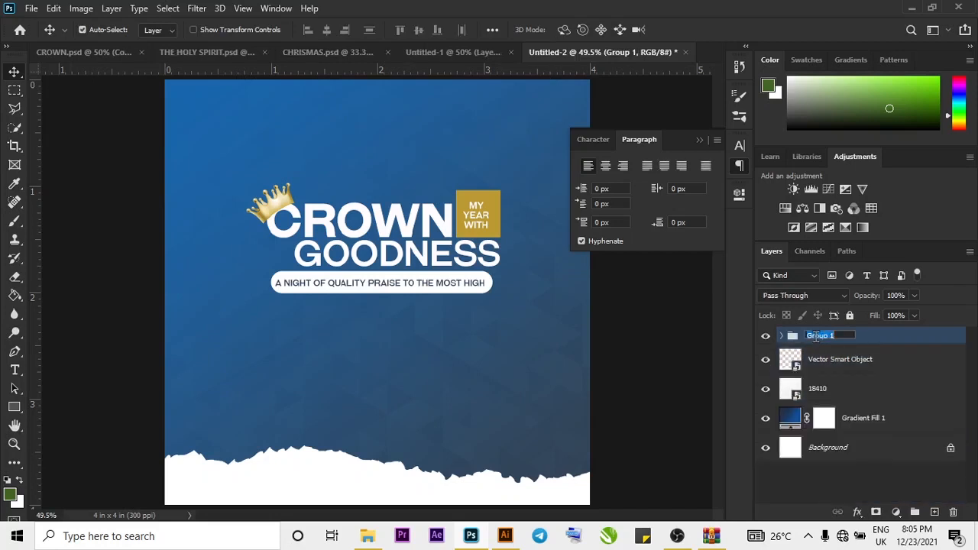
{"action": "type", "text": "them"}
{"action": "type", "text": "T"}
{"action": "type", "text": "HEME"}
{"action": "key", "text": "Return"}
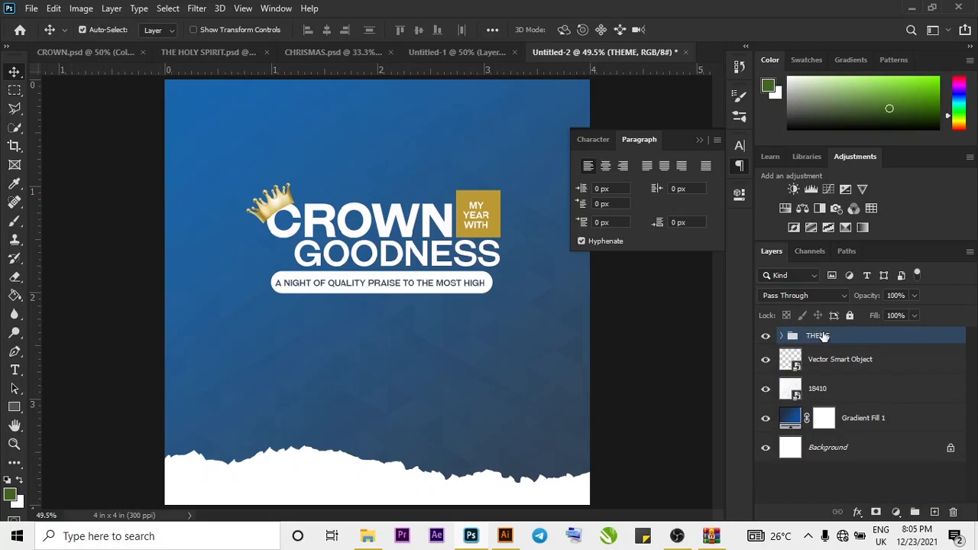
- Add a drop shadow with 10% opacity to the THEME group
{"action": "double_click", "coordinate": [885, 342]}
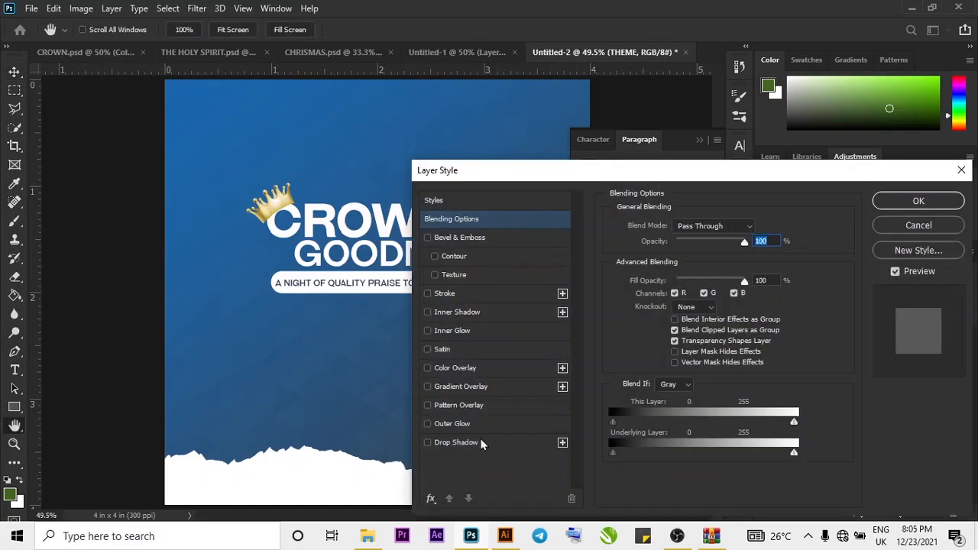
{"action": "left_click", "coordinate": [481, 442]}
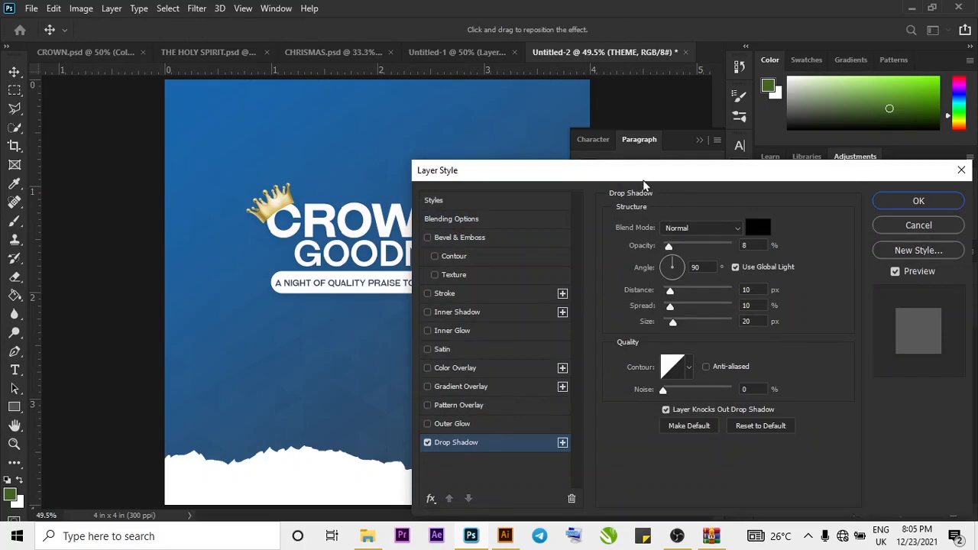
{"action": "left_click_drag", "start_coordinate": [633, 169], "coordinate": [379, 265]}
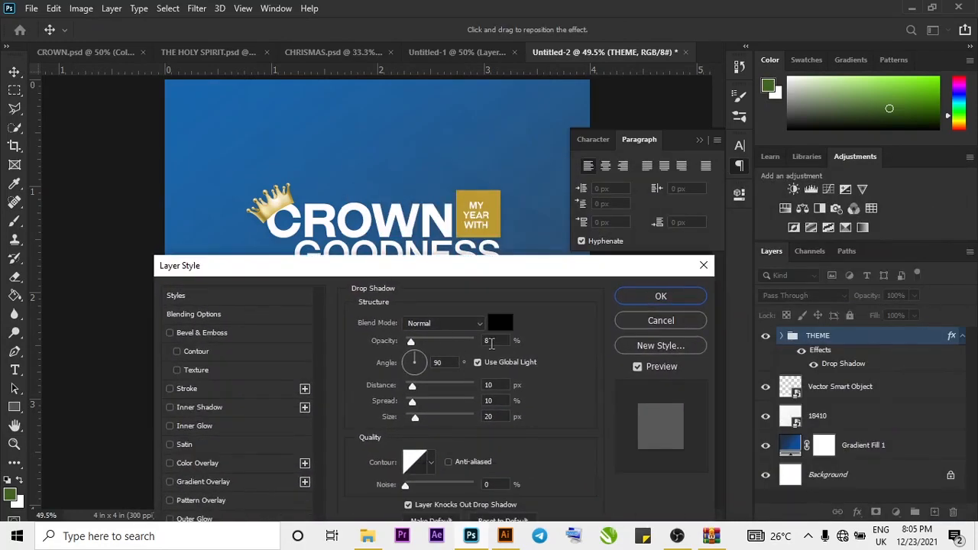
{"action": "left_click", "coordinate": [492, 343]}
{"action": "type", "text": "8"}
{"action": "key", "text": "BackSpace"}
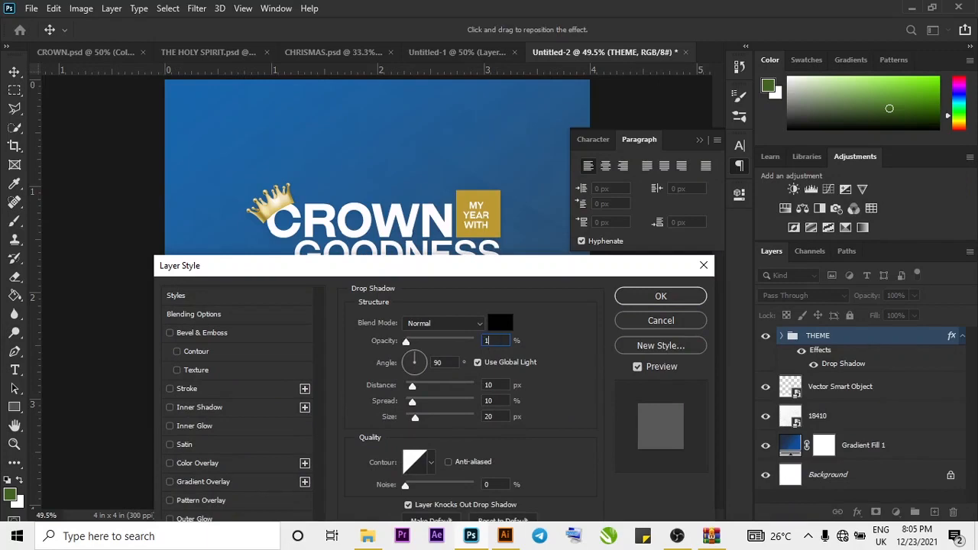
{"action": "type", "text": "10"}
{"action": "left_click_drag", "start_coordinate": [498, 282], "coordinate": [537, 292]}
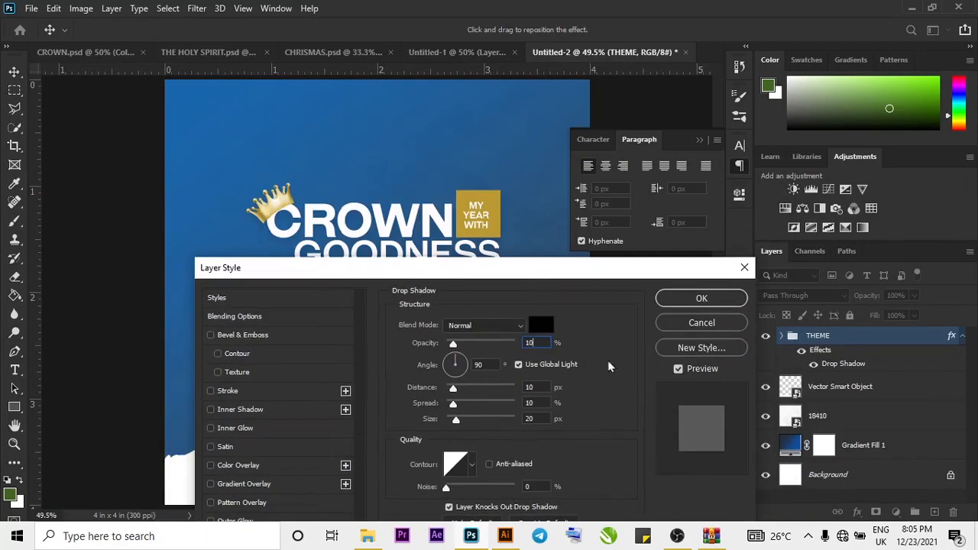
{"action": "left_click_drag", "start_coordinate": [609, 273], "coordinate": [857, 208]}
{"action": "left_click", "coordinate": [926, 221]}
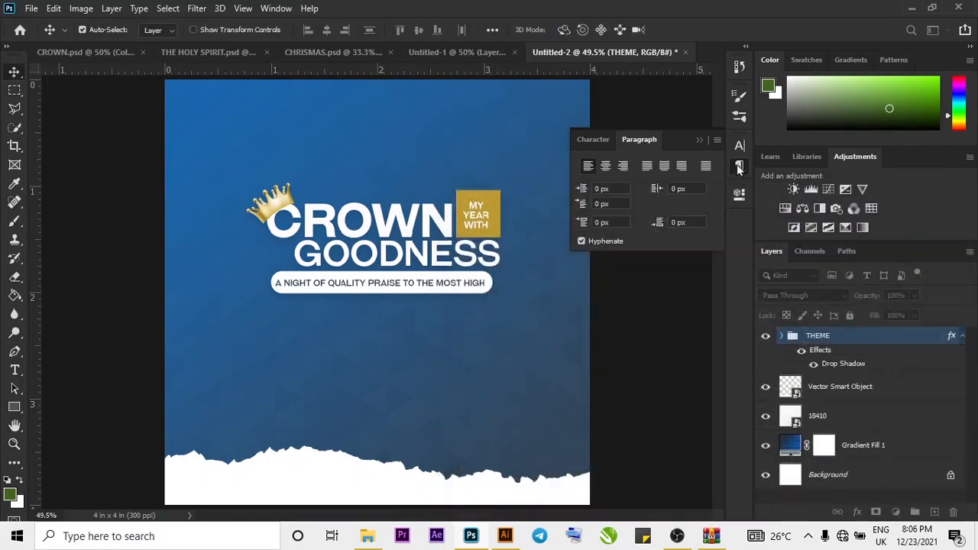
{"action": "left_click", "coordinate": [701, 140]}
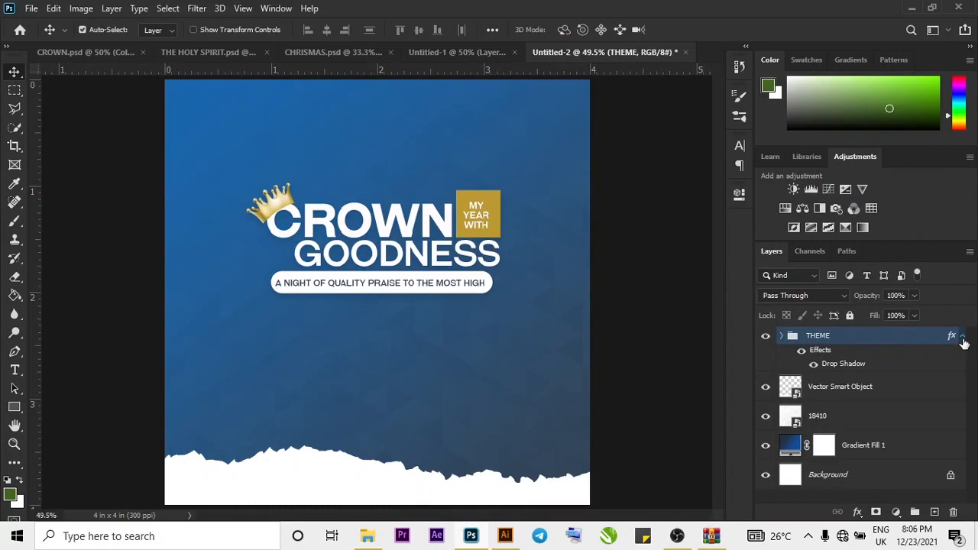
{"action": "left_click", "coordinate": [962, 337]}
- Draw a white rectangle about 362 × 128 px below the tagline bar and round its corners to 34 px
{"action": "left_click", "coordinate": [15, 408]}
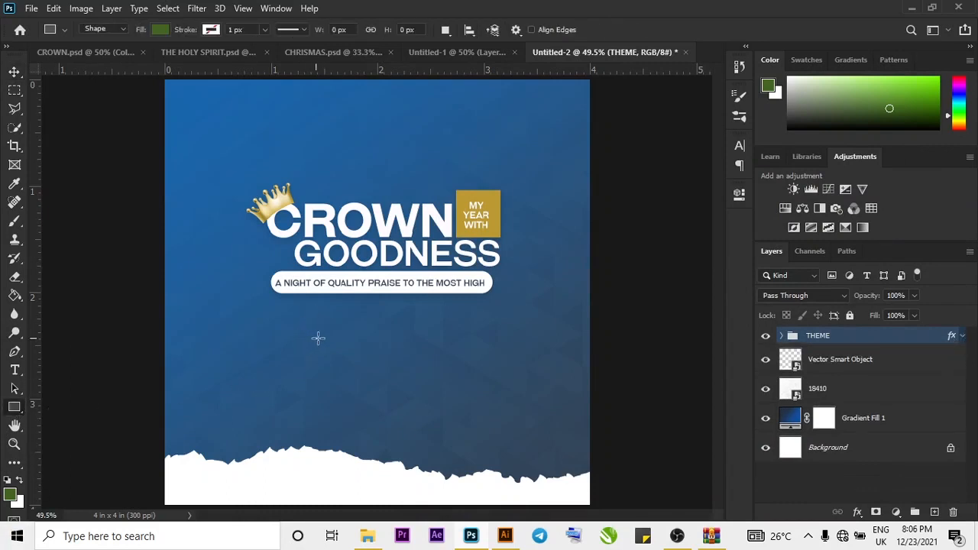
{"action": "left_click_drag", "start_coordinate": [315, 337], "coordinate": [444, 383]}
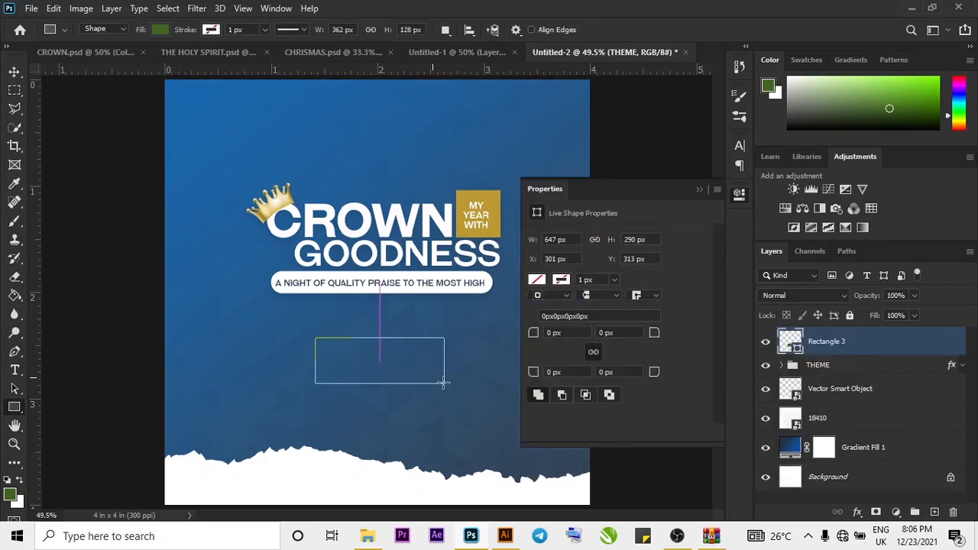
{"action": "left_click", "coordinate": [537, 280]}
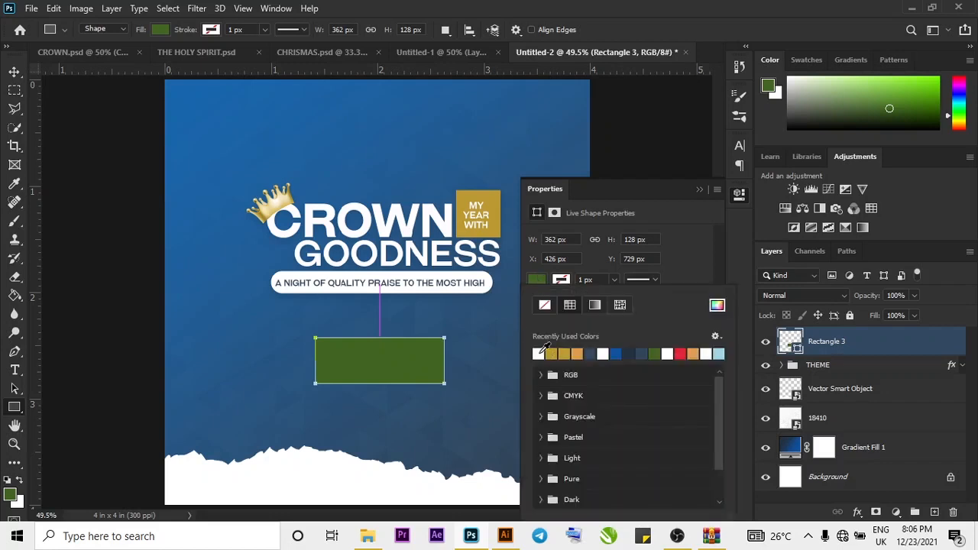
{"action": "left_click", "coordinate": [539, 355]}
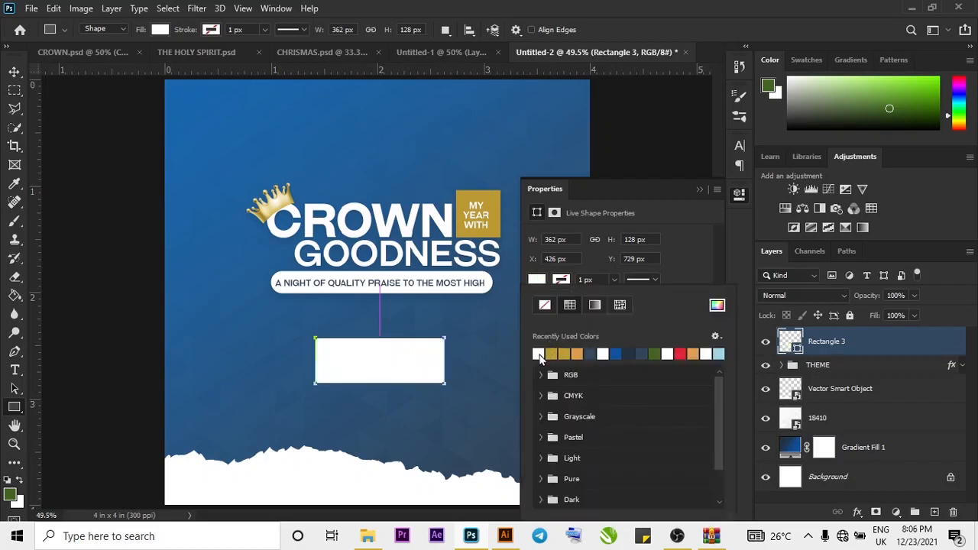
{"action": "left_click", "coordinate": [685, 232]}
{"action": "left_click_drag", "start_coordinate": [654, 334], "coordinate": [680, 342]}
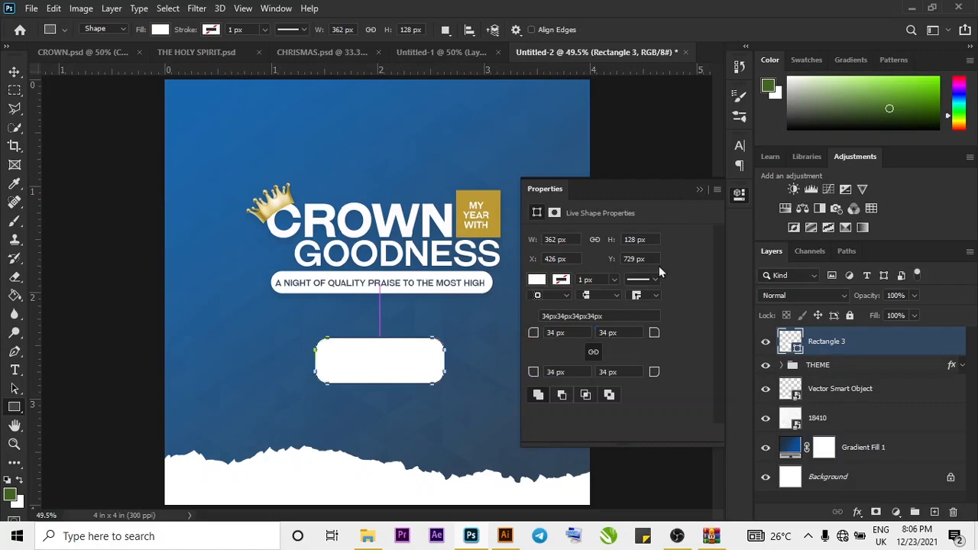
- Remove the rounded rectangle's fill and give it a 10 px white stroke
{"action": "left_click", "coordinate": [537, 280]}
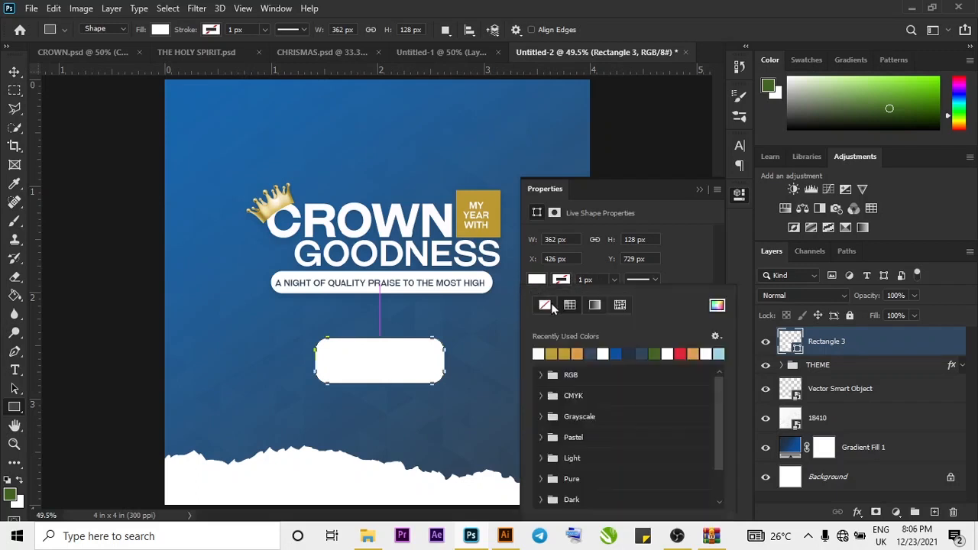
{"action": "left_click", "coordinate": [551, 303]}
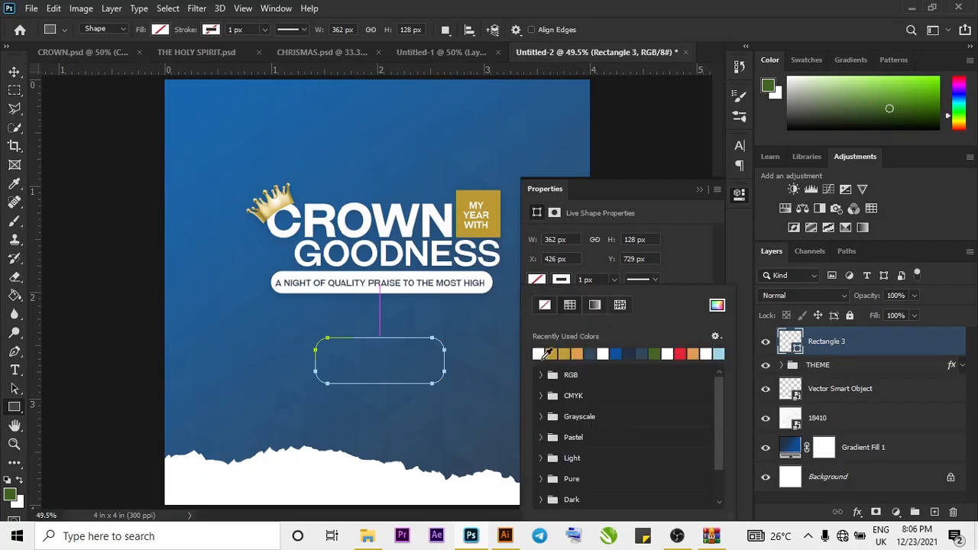
{"action": "left_click", "coordinate": [540, 353]}
{"action": "left_click", "coordinate": [597, 278]}
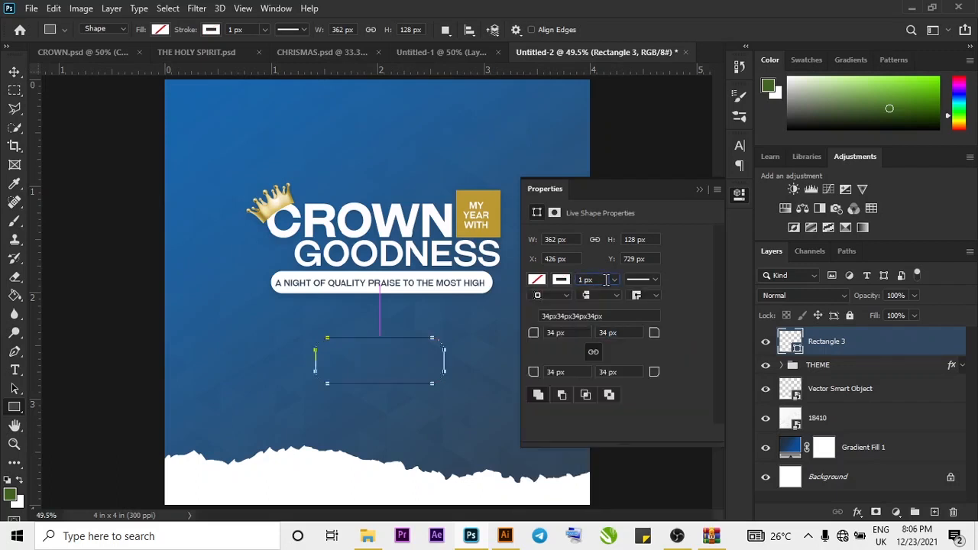
{"action": "type", "text": "1100"}
{"action": "key", "text": "Return"}
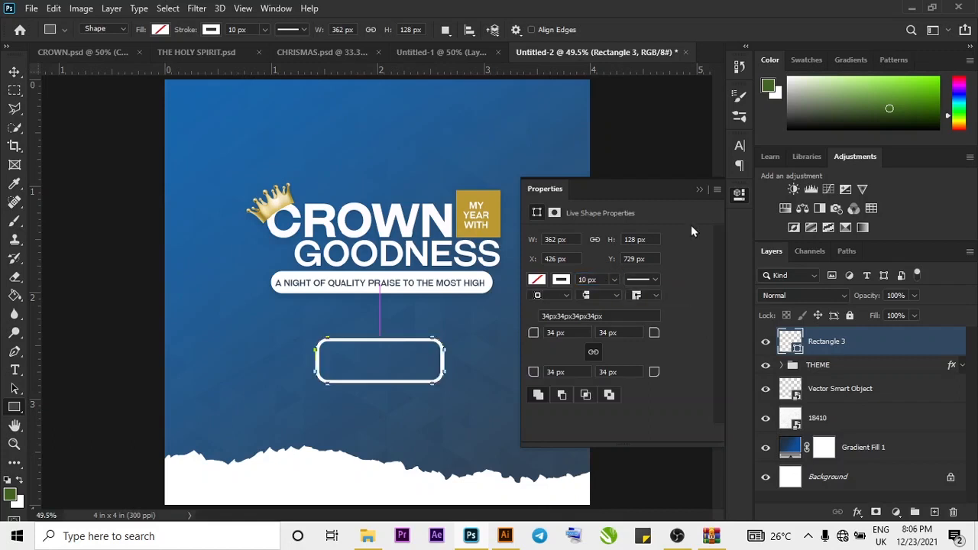
{"action": "left_click", "coordinate": [698, 190]}
{"action": "left_click", "coordinate": [14, 71]}
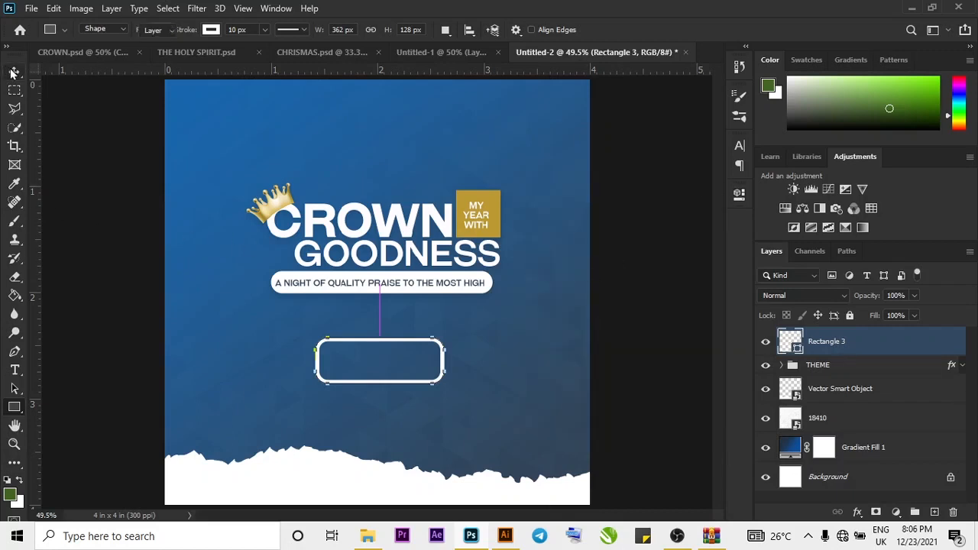
- Move the outlined rounded rectangle up beneath the tagline and center it horizontally on the canvas
{"action": "left_click_drag", "start_coordinate": [363, 342], "coordinate": [371, 311]}
{"action": "key", "text": "ctrl+a"}
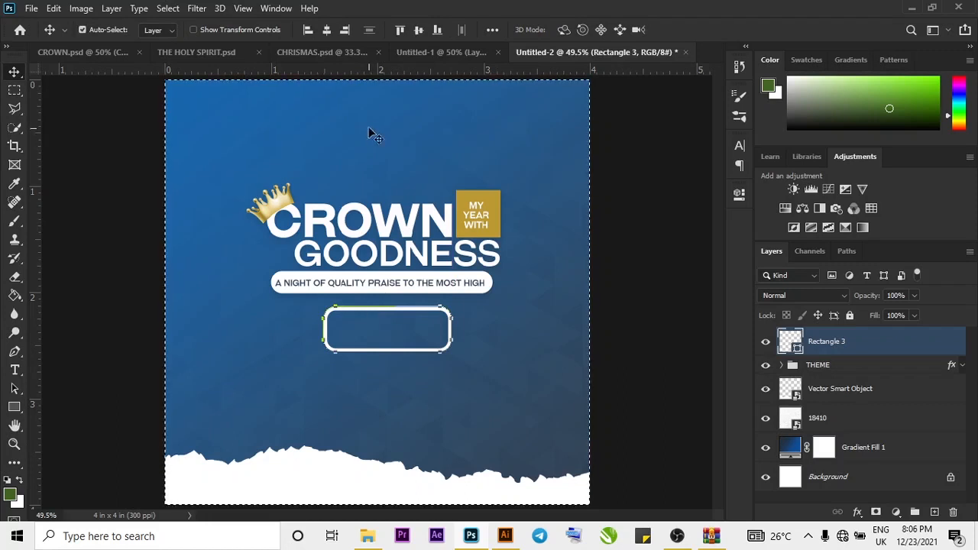
{"action": "left_click", "coordinate": [325, 30]}
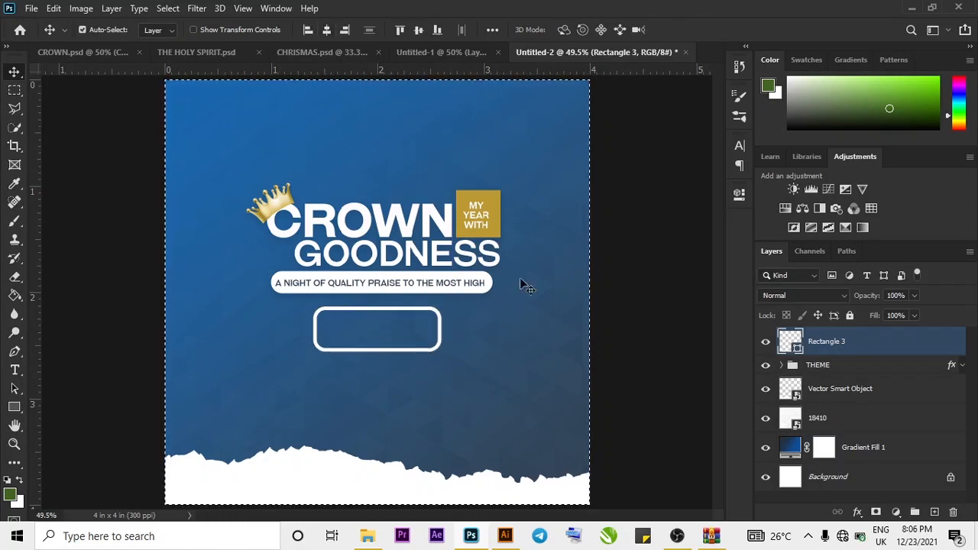
{"action": "key", "text": "ctrl+d"}
- Nudge the outlined rounded rectangle slightly right so it sits under the middle of the tagline, and duplicate its layer
{"action": "key", "text": "Right"}
{"action": "key", "text": "Right"}
{"action": "key", "text": "Right"}
{"action": "key", "text": "Right"}
{"action": "key", "text": "Right"}
{"action": "key", "text": "Right"}
{"action": "key", "text": "Right"}
{"action": "key", "text": "Right"}
{"action": "key", "text": "Right"}
{"action": "key", "text": "Right"}
{"action": "key", "text": "Right"}
{"action": "key", "text": "Right"}
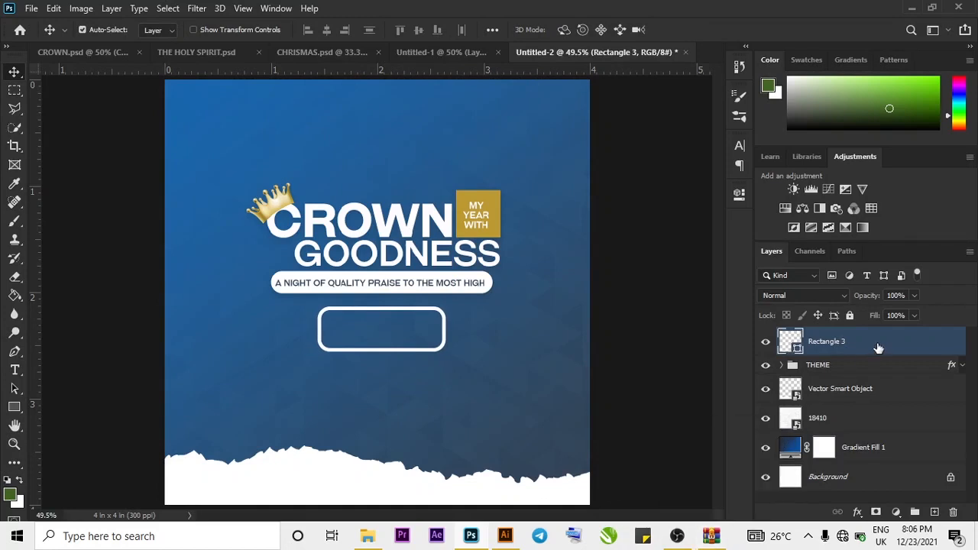
{"action": "key", "text": "ctrl+j"}
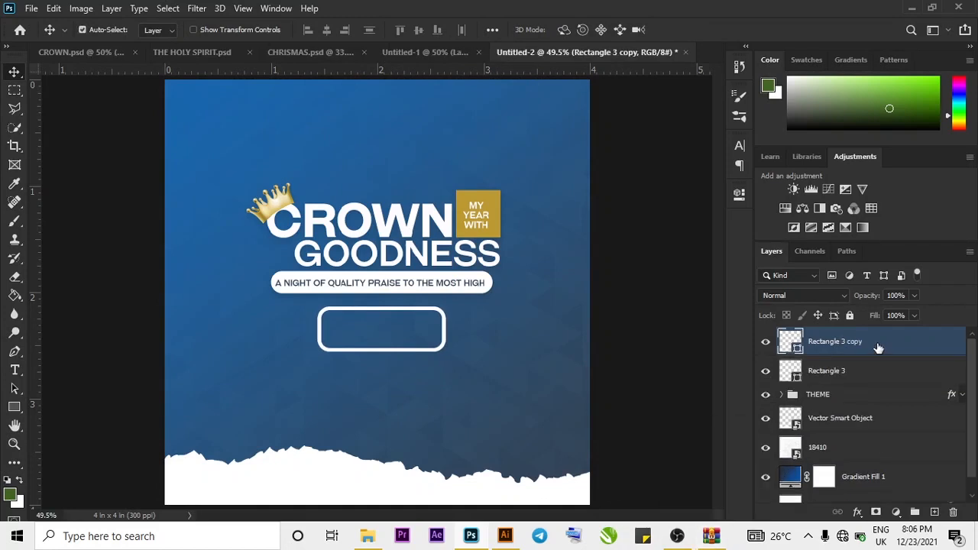
{"action": "key", "text": "ctrl+t"}
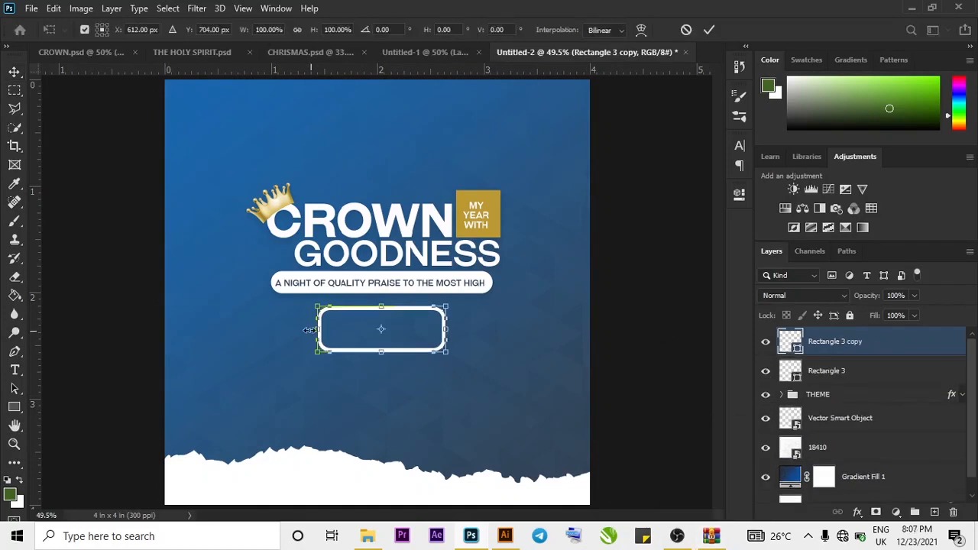
{"action": "left_click_drag", "start_coordinate": [321, 333], "coordinate": [374, 336]}
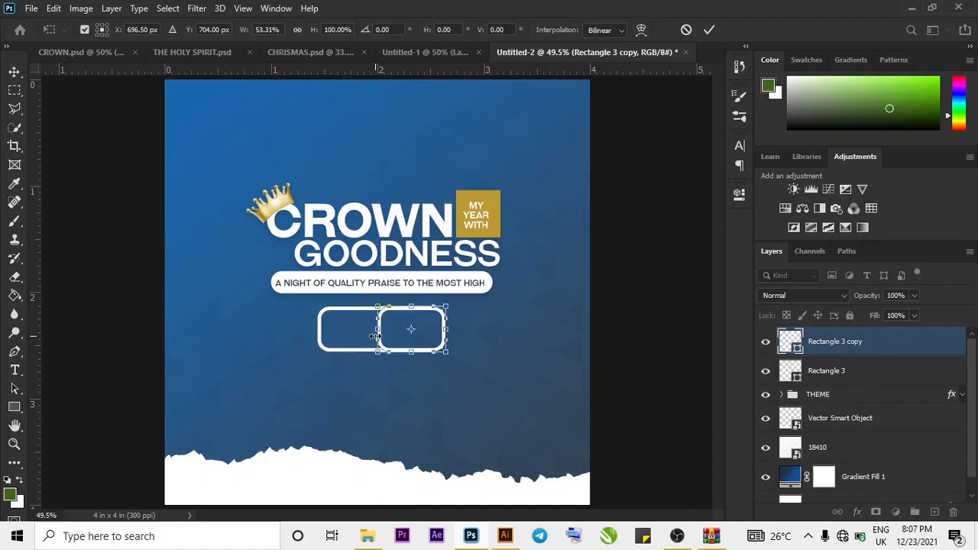
{"action": "left_click", "coordinate": [739, 193]}
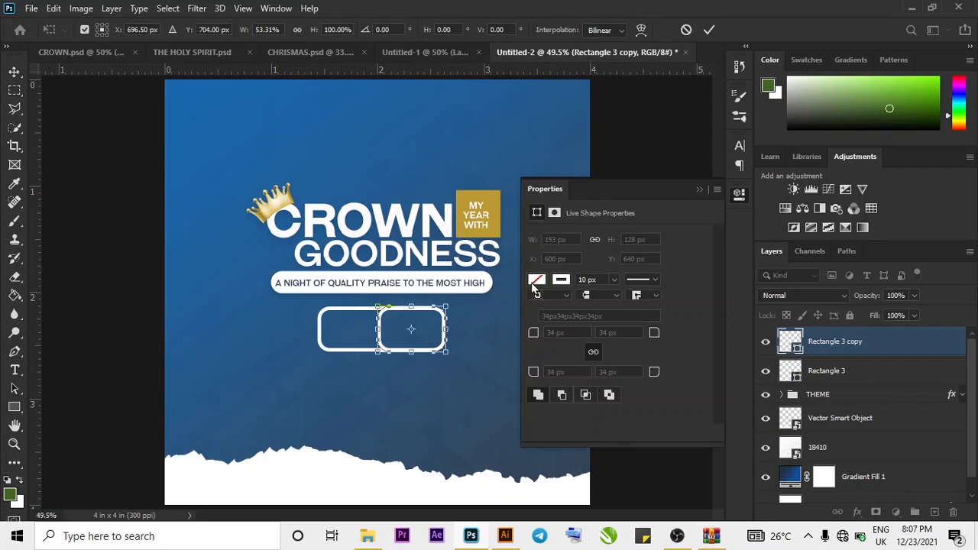
{"action": "left_click", "coordinate": [709, 29]}
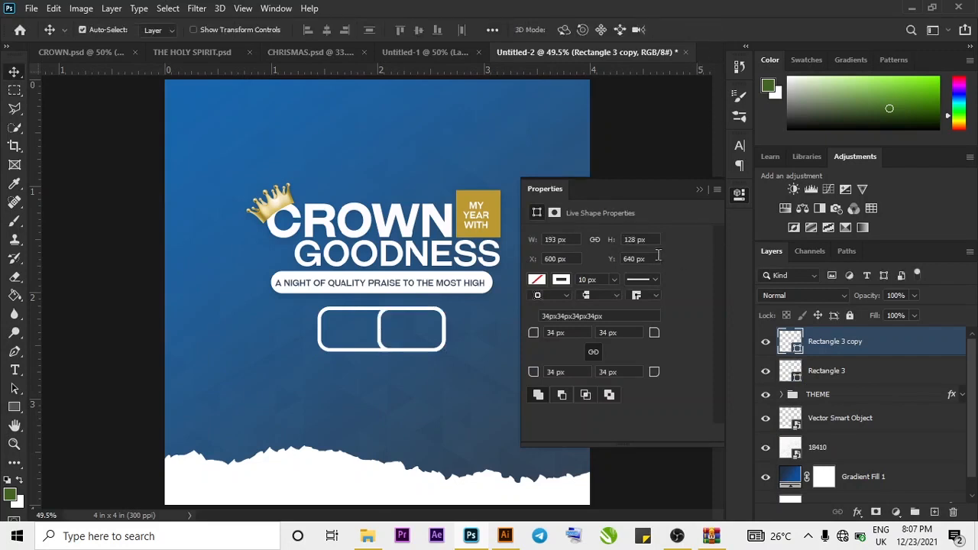
{"action": "left_click", "coordinate": [536, 280]}
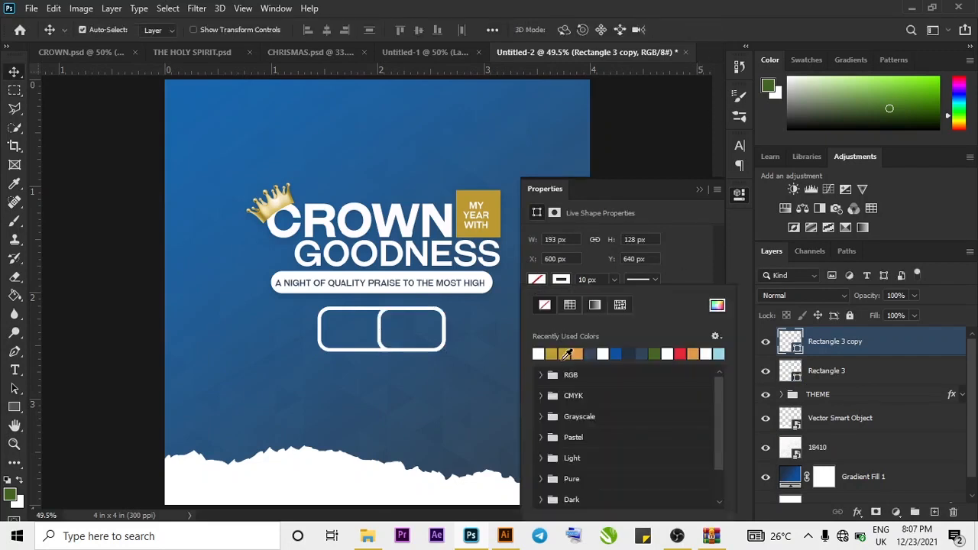
{"action": "left_click", "coordinate": [551, 350]}
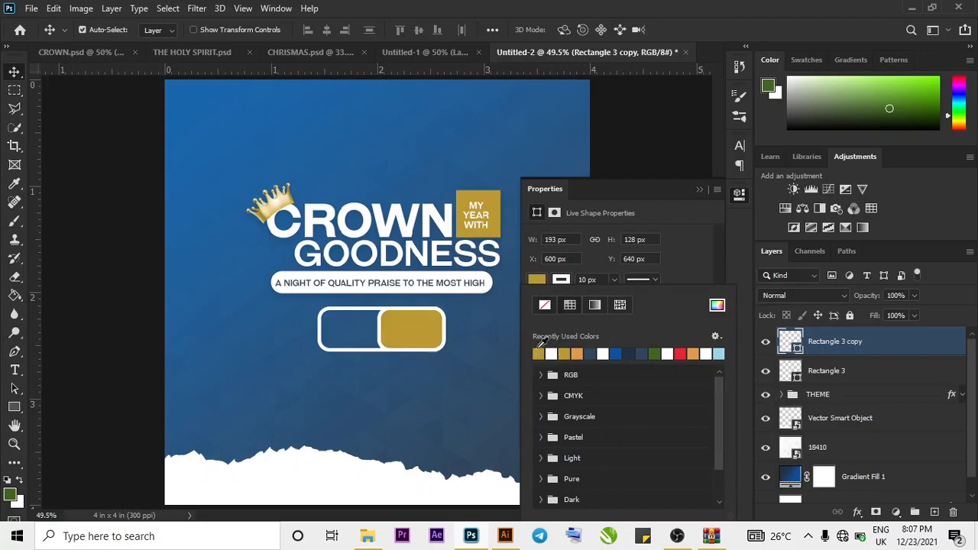
{"action": "left_click", "coordinate": [537, 280]}
{"action": "left_click", "coordinate": [540, 281]}
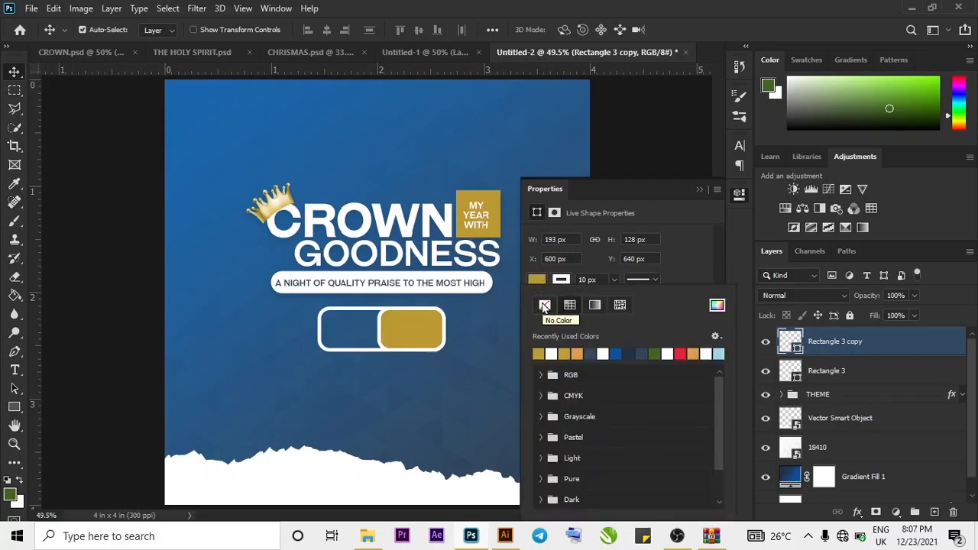
{"action": "left_click", "coordinate": [544, 305]}
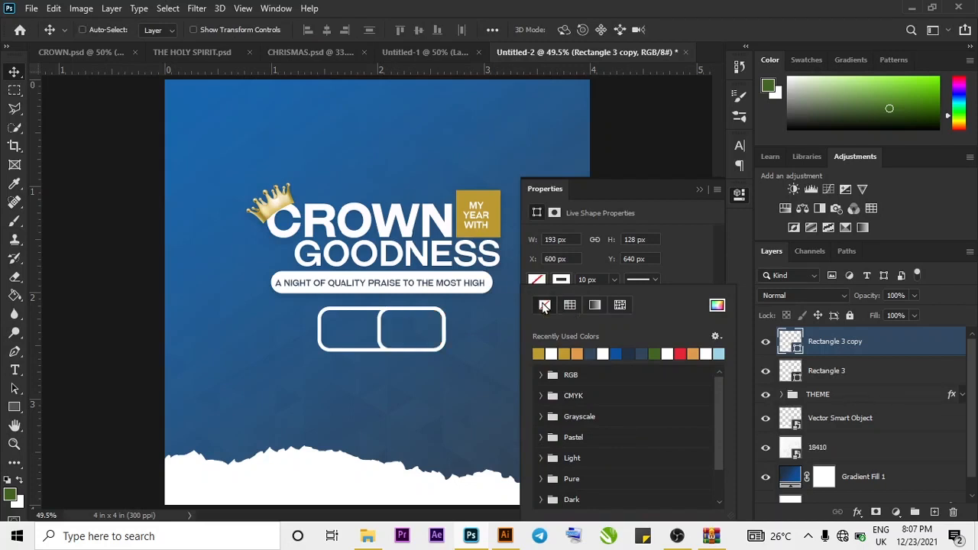
{"action": "left_click", "coordinate": [690, 271]}
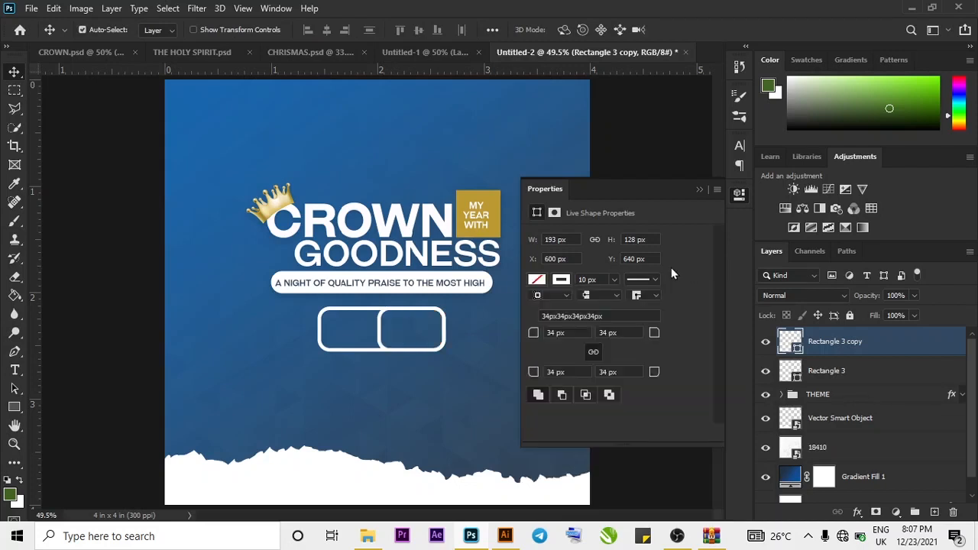
{"action": "key", "text": "ctrl+z"}
{"action": "left_click", "coordinate": [699, 190]}
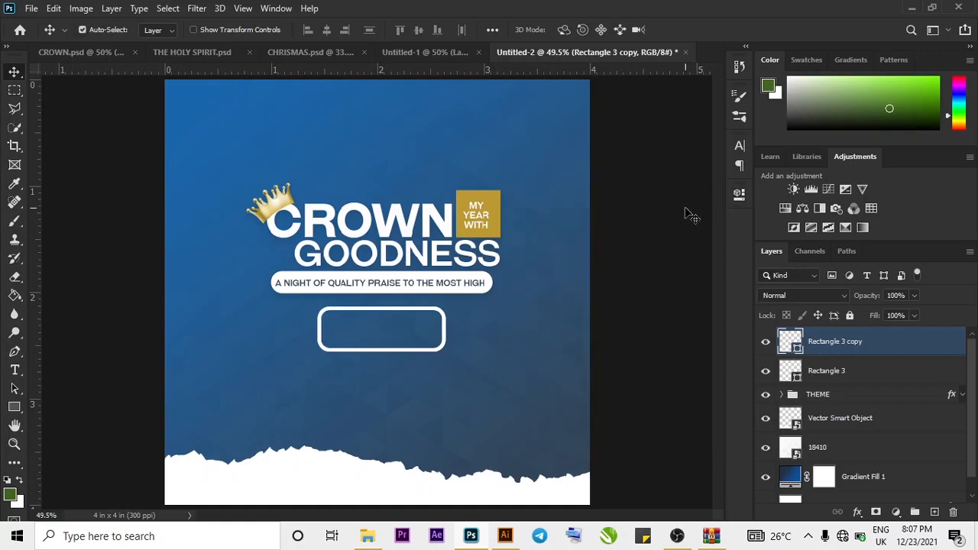
{"action": "key", "text": "ctrl+z"}
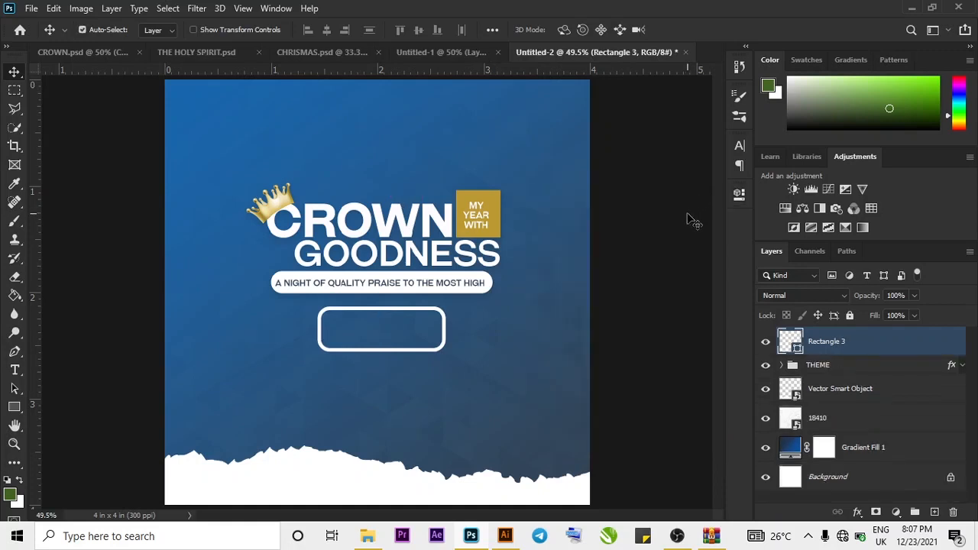
{"action": "key", "text": "ctrl+shift+z"}
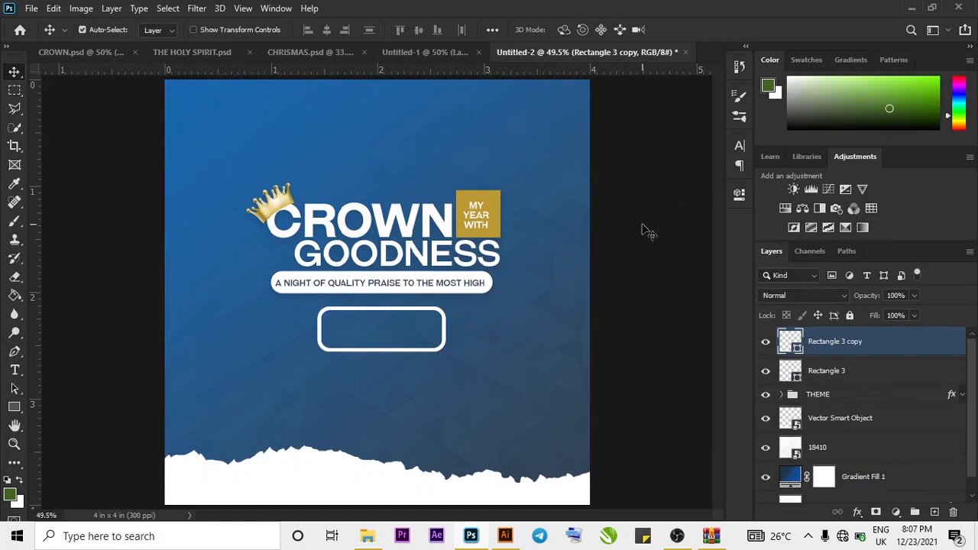
- Narrow the duplicated rectangle to 53.31% width, keeping its right edge aligned with the original outline
{"action": "key", "text": "ctrl+t"}
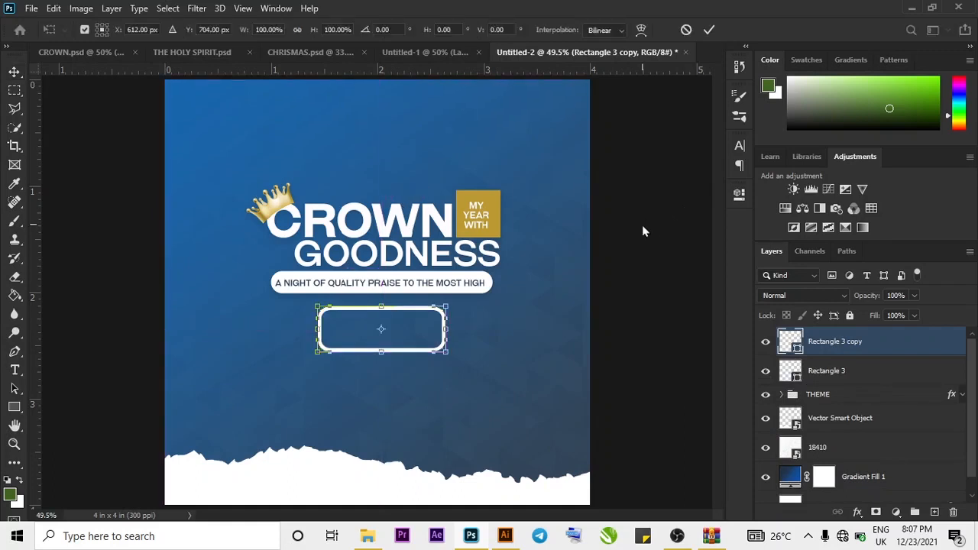
{"action": "left_click_drag", "start_coordinate": [318, 329], "coordinate": [376, 330]}
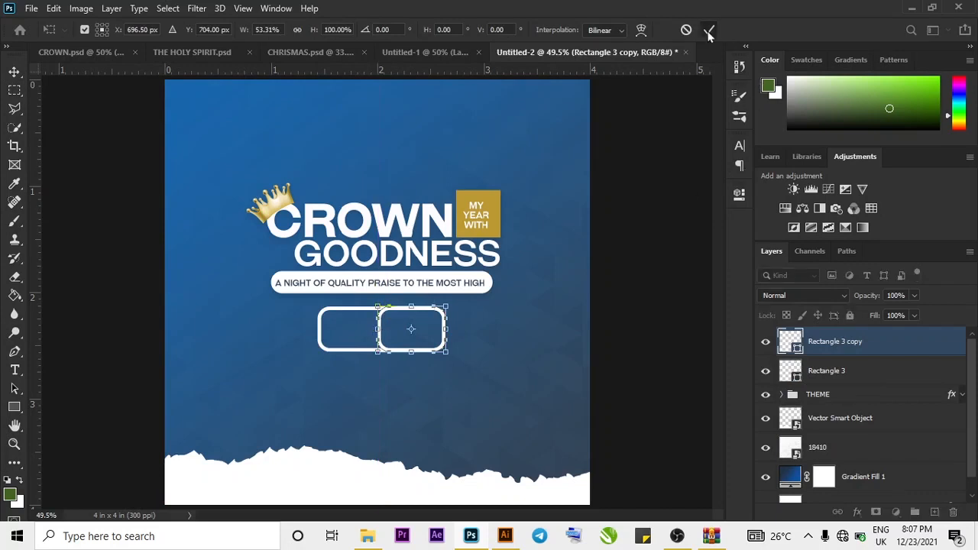
{"action": "left_click", "coordinate": [709, 29]}
- Give the narrowed copy a gold fill with no stroke and move its layer below Rectangle 3
{"action": "left_click", "coordinate": [739, 193]}
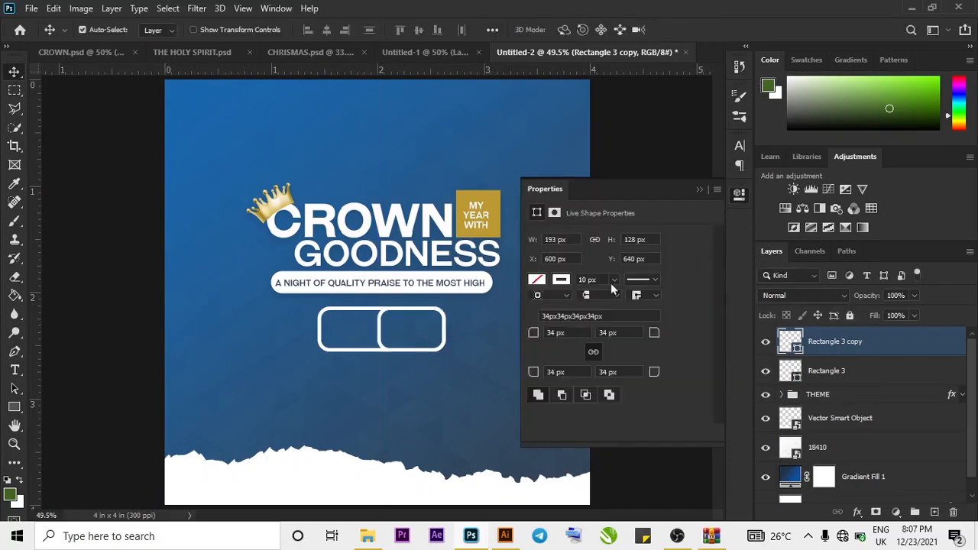
{"action": "left_click", "coordinate": [561, 280]}
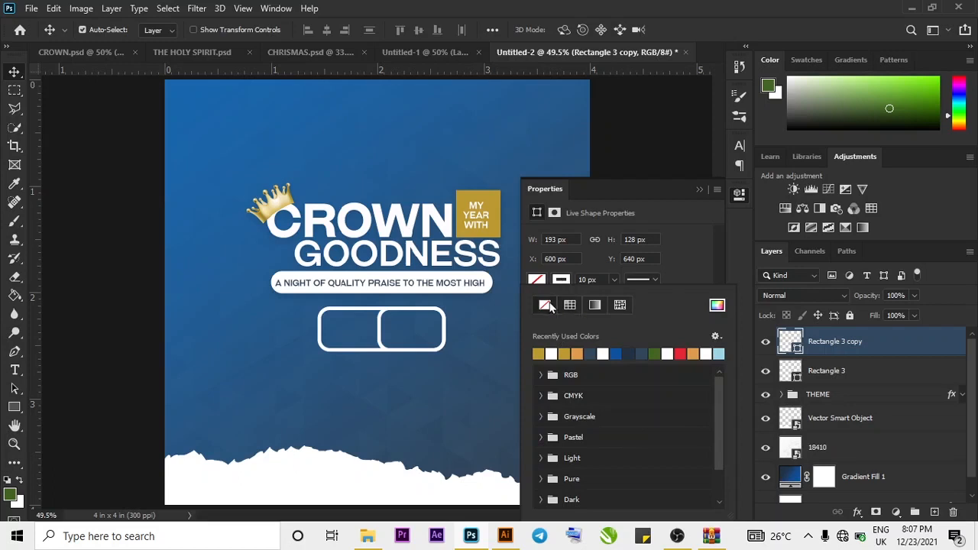
{"action": "left_click", "coordinate": [545, 304]}
{"action": "left_click", "coordinate": [537, 279]}
{"action": "left_click", "coordinate": [539, 353]}
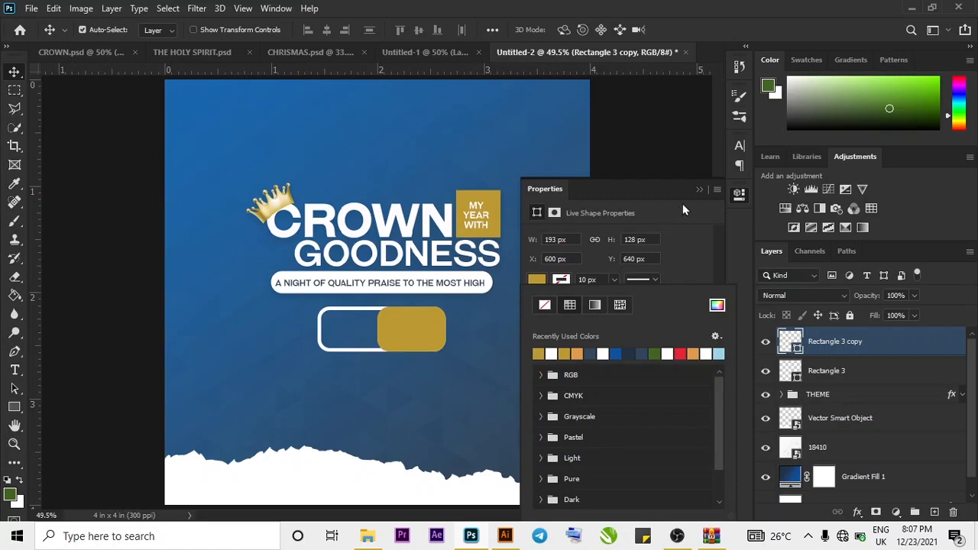
{"action": "left_click", "coordinate": [698, 191]}
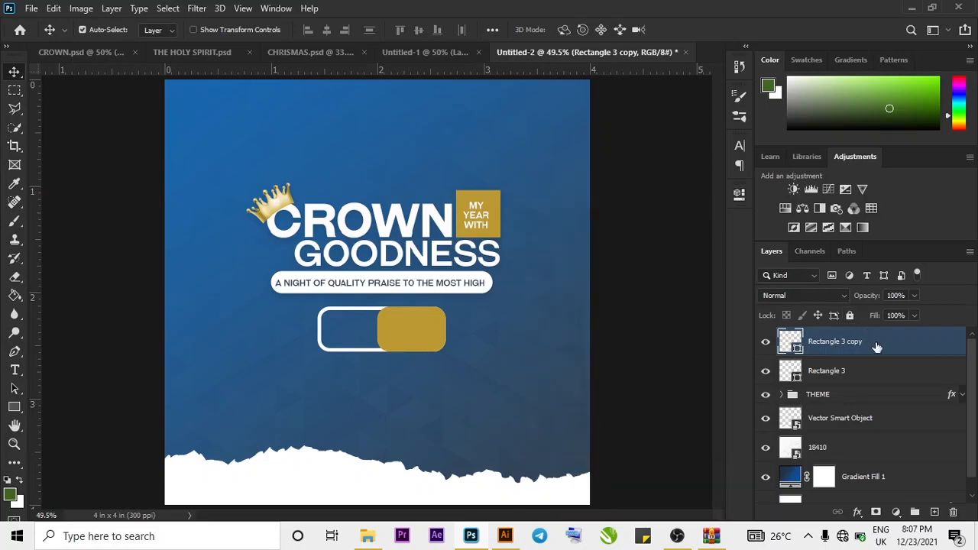
{"action": "left_click_drag", "start_coordinate": [876, 343], "coordinate": [888, 375]}
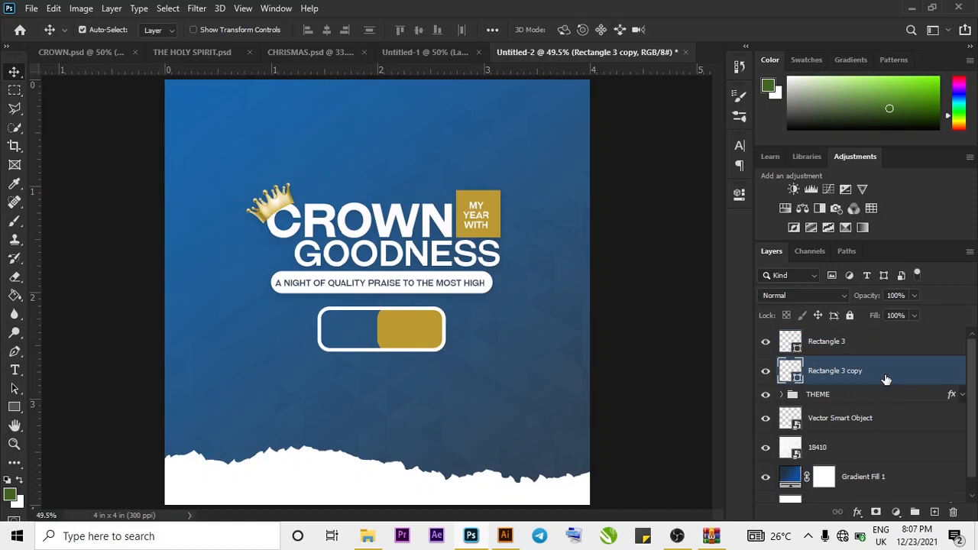
- Add the text "9PM" in the empty area below the rounded rectangle
{"action": "left_click", "coordinate": [15, 370]}
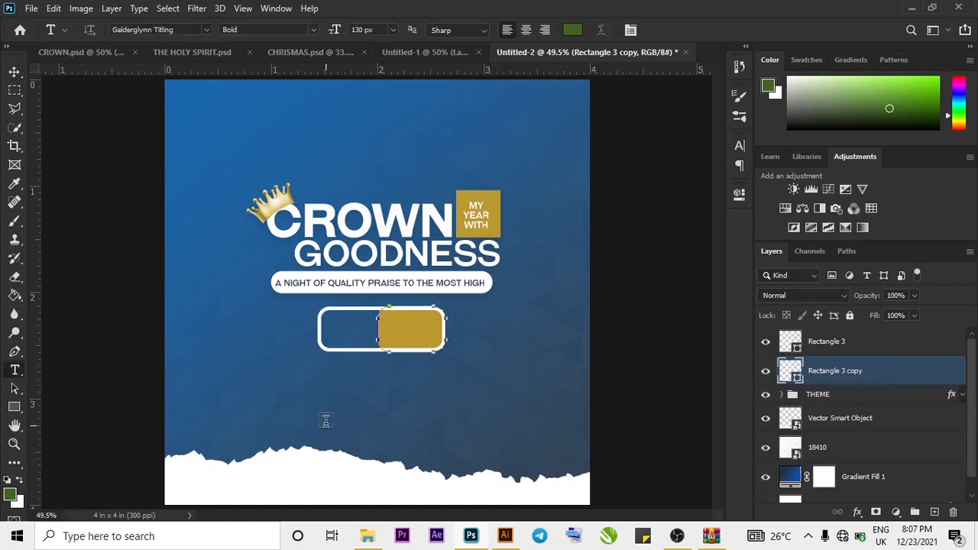
{"action": "left_click", "coordinate": [326, 411]}
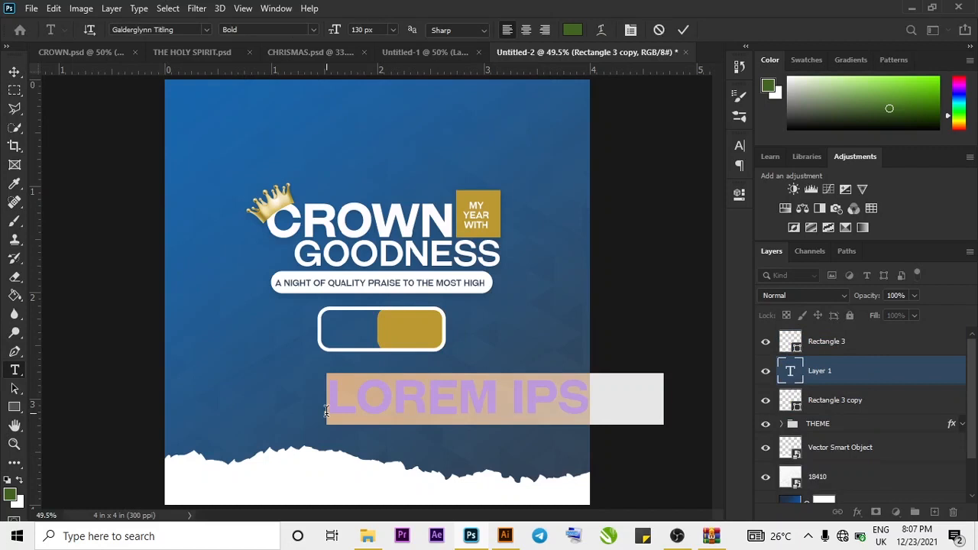
{"action": "key", "text": "BackSpace"}
{"action": "type", "text": "9PM"}
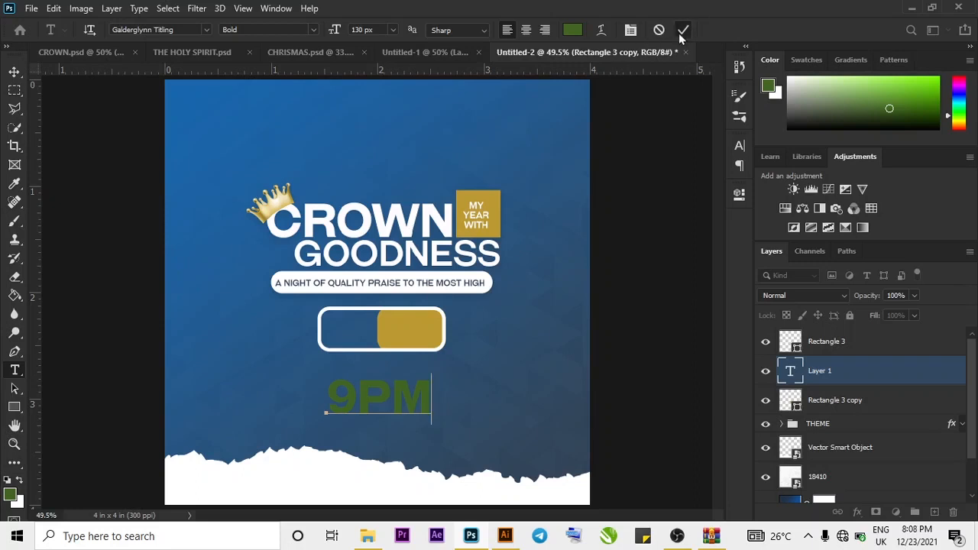
{"action": "left_click", "coordinate": [682, 30]}
- Set the 9PM text color to white (ffffff) and swap the foreground and background colors
{"action": "left_click", "coordinate": [566, 33]}
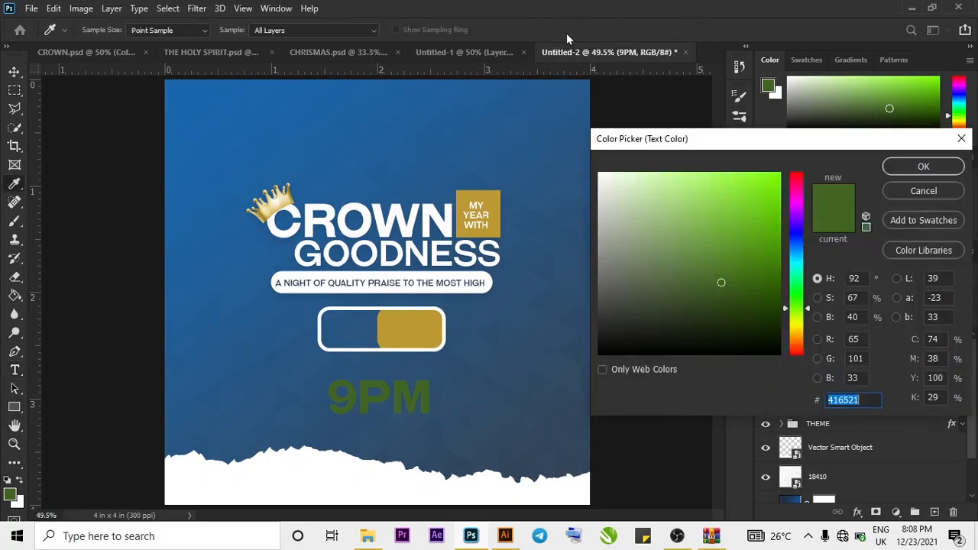
{"action": "type", "text": "ffffff"}
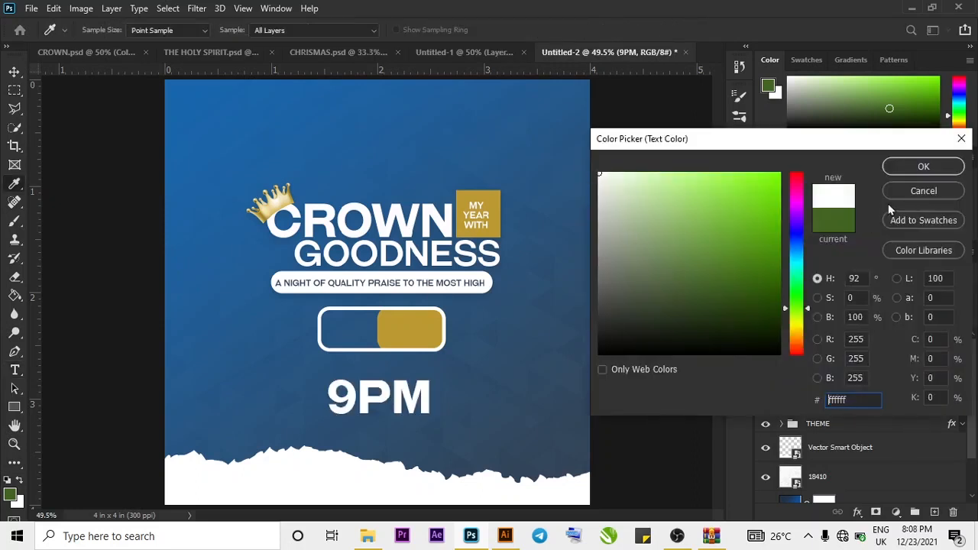
{"action": "left_click", "coordinate": [913, 172]}
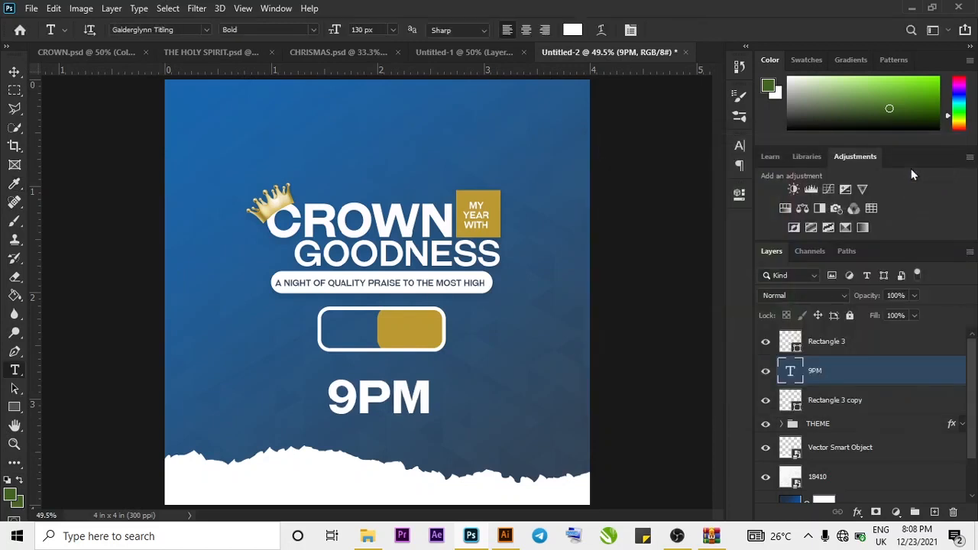
{"action": "key", "text": "x"}
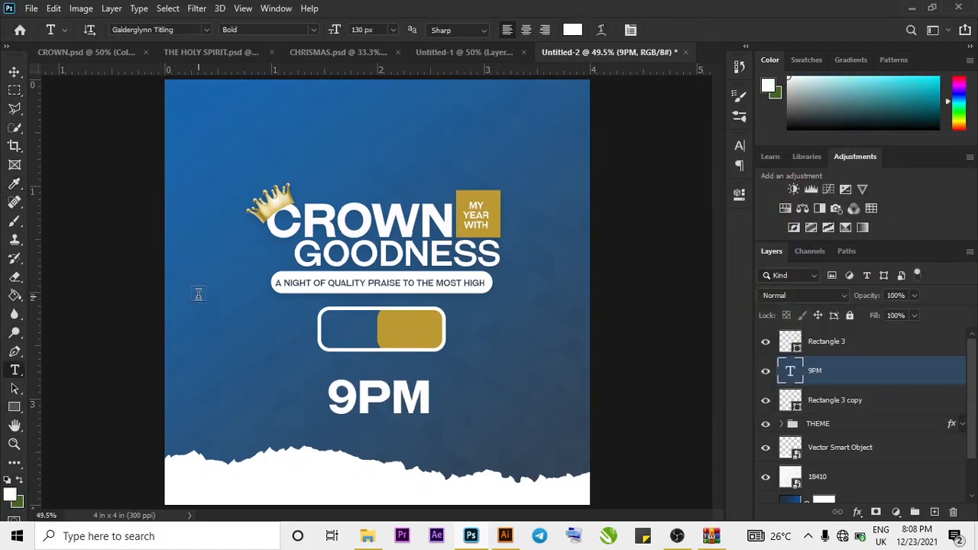
- Set the 9PM text's font size to 60 px and move it onto the gold half of the rounded rectangle
{"action": "left_click", "coordinate": [14, 73]}
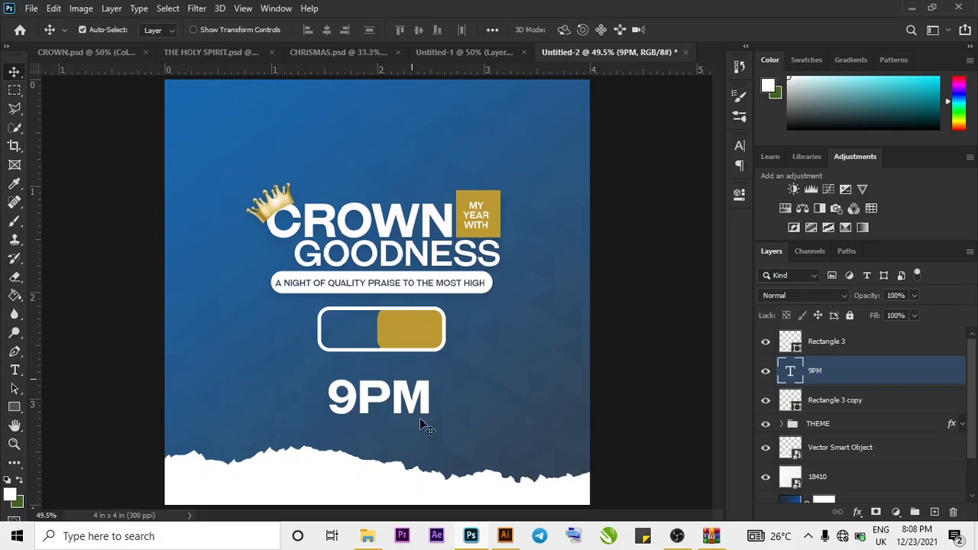
{"action": "left_click", "coordinate": [739, 146]}
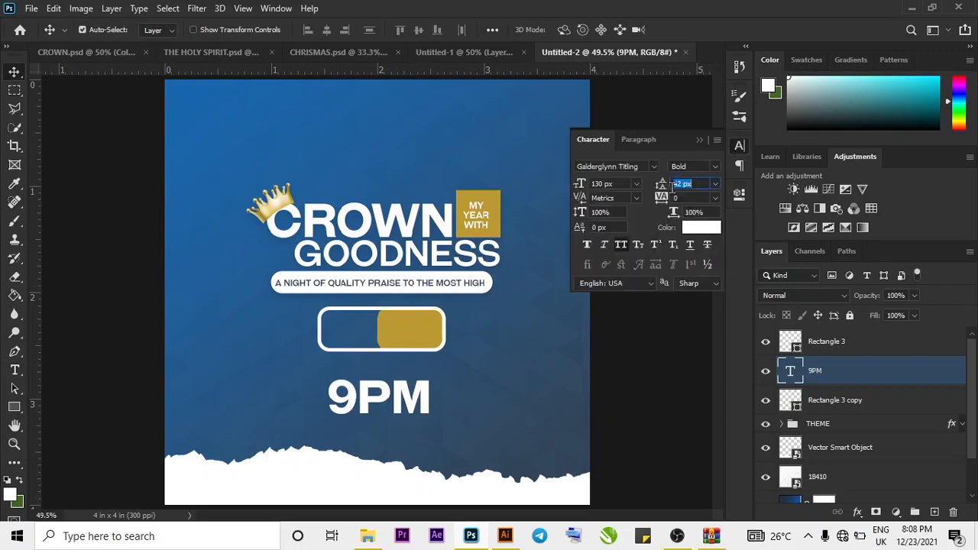
{"action": "left_click", "coordinate": [616, 183]}
{"action": "key", "text": "BackSpace"}
{"action": "key", "text": "BackSpace"}
{"action": "key", "text": "BackSpace"}
{"action": "key", "text": "BackSpace"}
{"action": "key", "text": "BackSpace"}
{"action": "key", "text": "BackSpace"}
{"action": "type", "text": "26"}
{"action": "left_click", "coordinate": [637, 184]}
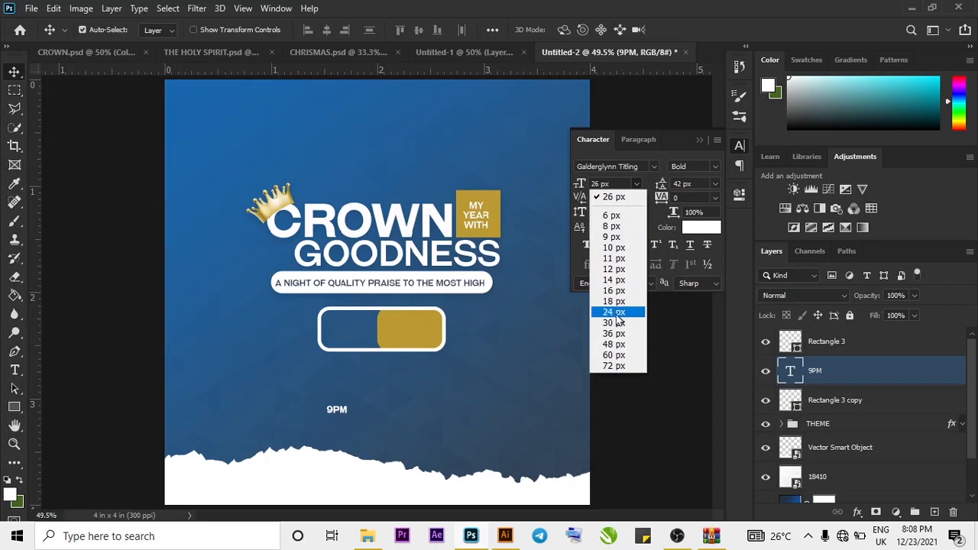
{"action": "left_click", "coordinate": [618, 355]}
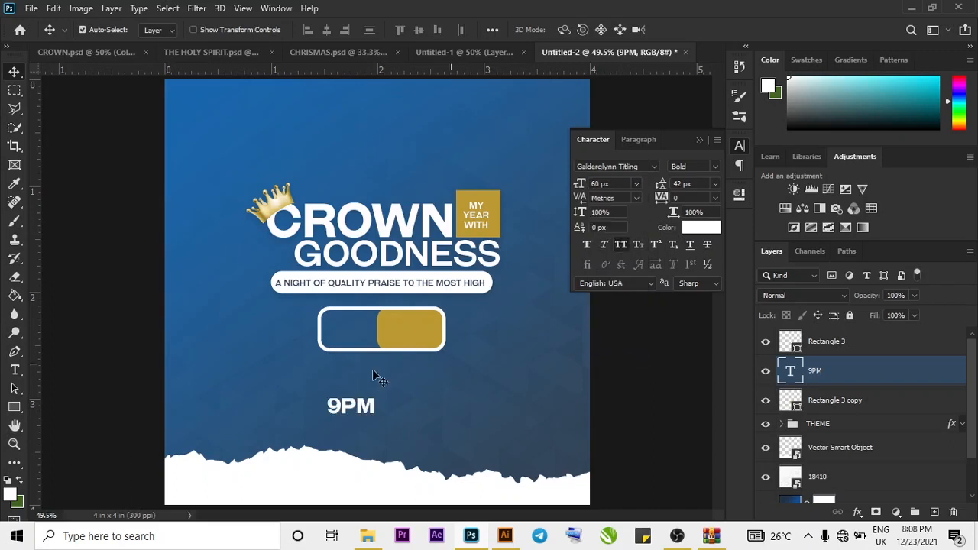
{"action": "left_click_drag", "start_coordinate": [369, 412], "coordinate": [423, 335]}
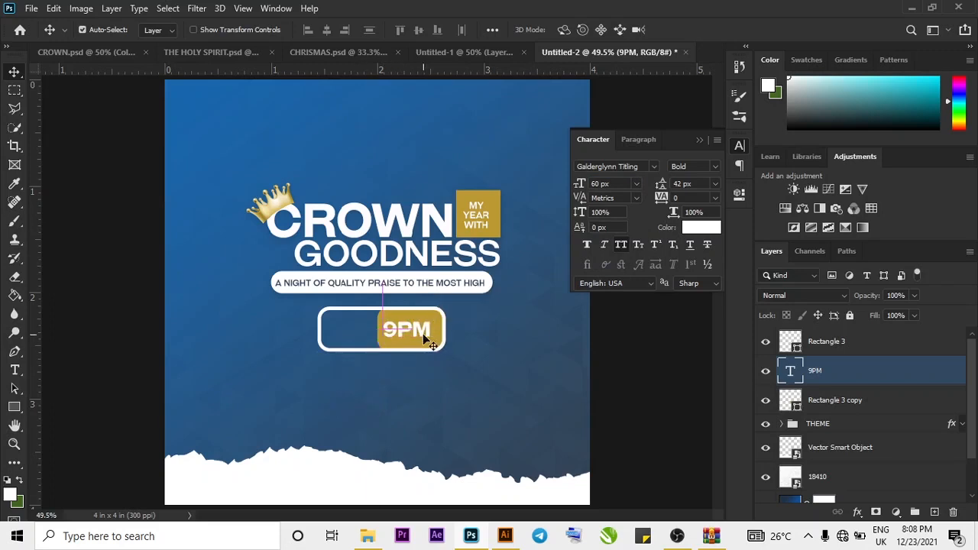
- Nudge the 9PM text slightly right so it sits centered on the gold half of the badge
{"action": "key", "text": "Right"}
{"action": "key", "text": "Right"}
{"action": "key", "text": "Right"}
{"action": "key", "text": "Right"}
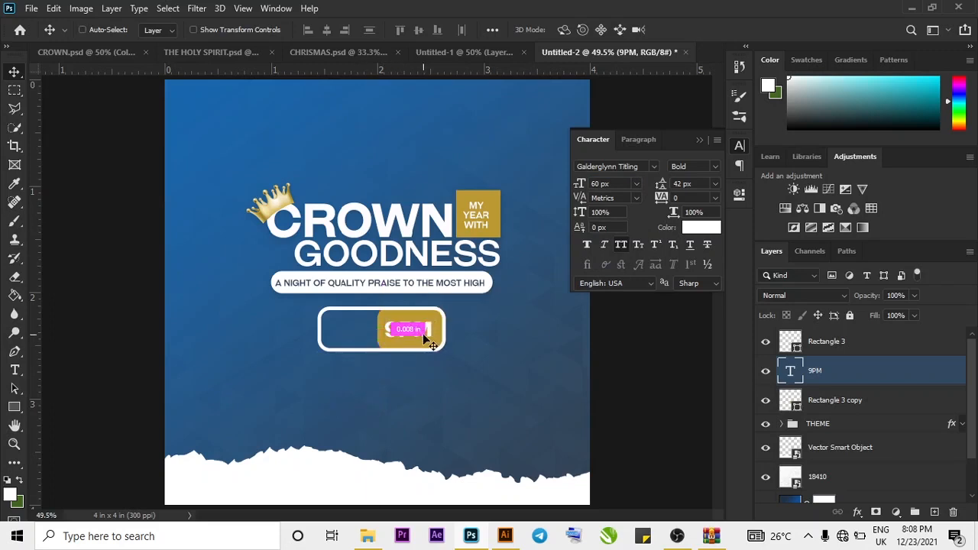
- Duplicate the 9PM text and move the copy into the empty blue half of the rounded badge
{"action": "key", "text": "ctrl+j"}
{"action": "key", "text": "Left"}
{"action": "key", "text": "Left"}
{"action": "key", "text": "Left"}
{"action": "key", "text": "shift+Left"}
{"action": "key", "text": "shift+Left"}
{"action": "key", "text": "shift+Left"}
{"action": "key", "text": "shift+Left"}
{"action": "key", "text": "shift+Left"}
{"action": "key", "text": "shift+Left"}
{"action": "key", "text": "shift+Left"}
{"action": "key", "text": "shift+Left"}
{"action": "key", "text": "shift+Left"}
{"action": "key", "text": "shift+Left"}
{"action": "key", "text": "shift+Left"}
{"action": "key", "text": "shift+Left"}
{"action": "key", "text": "shift+Left"}
{"action": "key", "text": "shift+Left"}
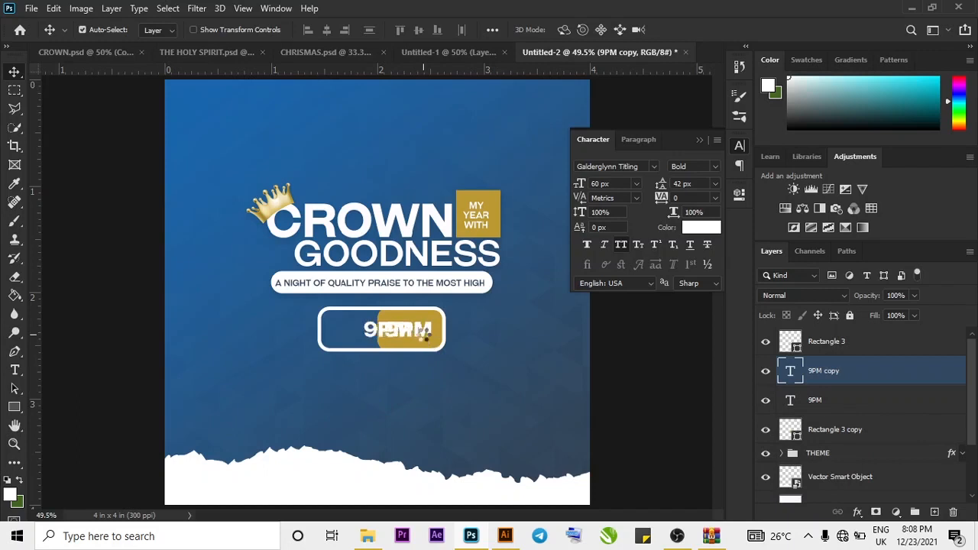
{"action": "key", "text": "Left"}
{"action": "key", "text": "Left"}
{"action": "key", "text": "Left"}
{"action": "key", "text": "Left"}
{"action": "key", "text": "Left"}
{"action": "key", "text": "Left"}
{"action": "key", "text": "Left"}
{"action": "key", "text": "Left"}
{"action": "key", "text": "Left"}
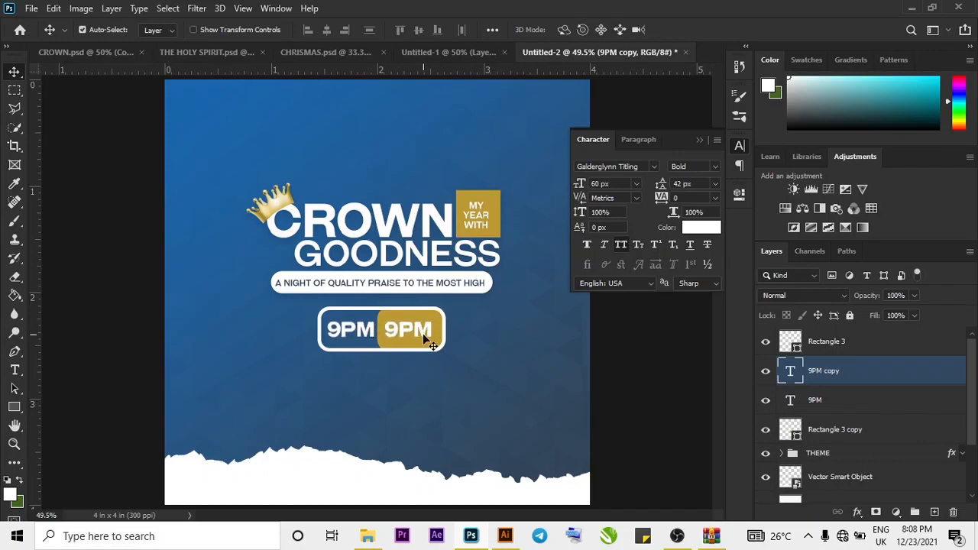
- Replace the wording of the copied text in the blue half with "3RD DEC"
{"action": "left_click", "coordinate": [15, 370]}
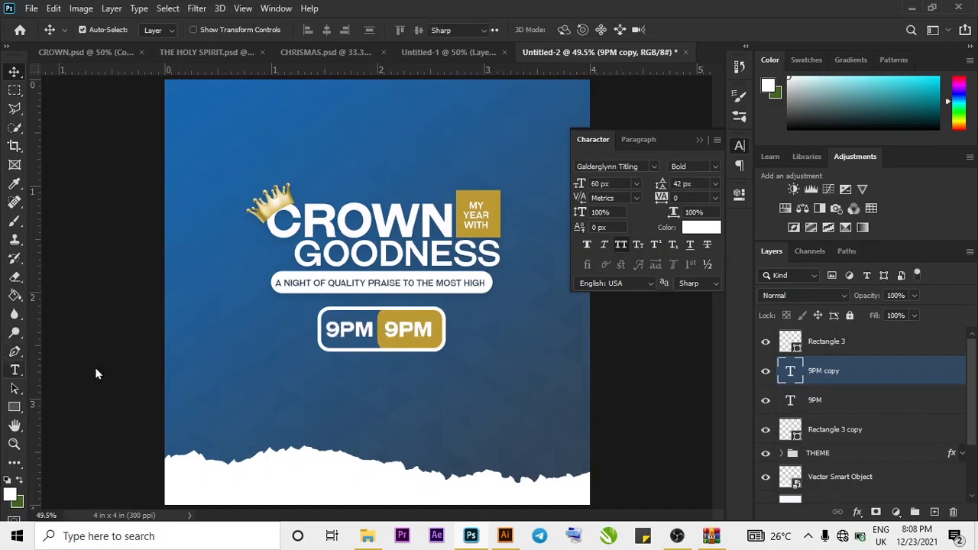
{"action": "left_click", "coordinate": [364, 340]}
{"action": "key", "text": "ctrl+a"}
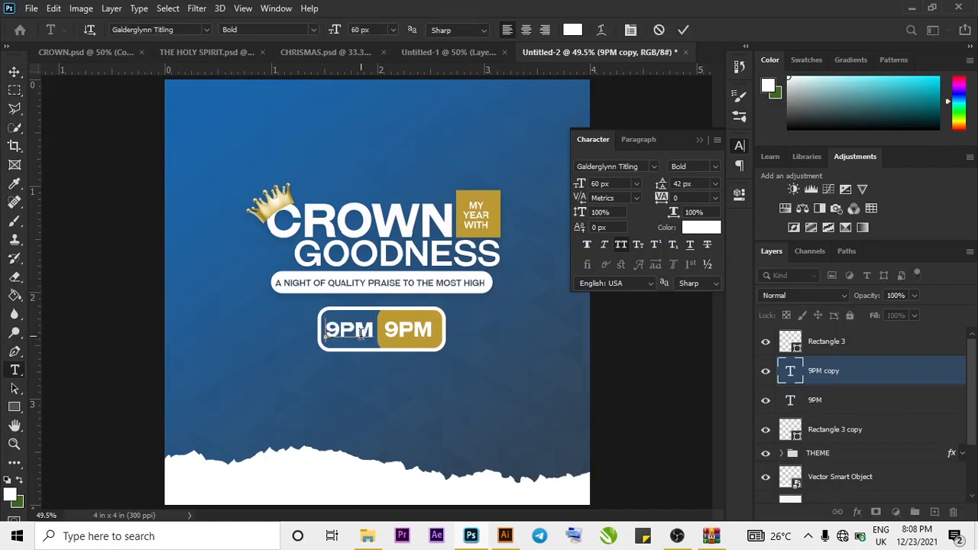
{"action": "key", "text": "BackSpace"}
{"action": "type", "text": "3R"}
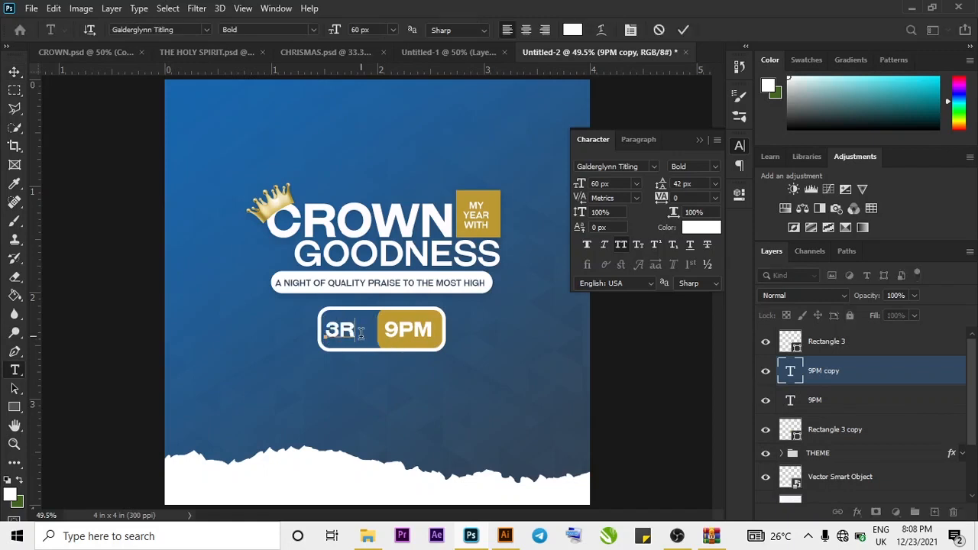
{"action": "type", "text": "D DEC"}
- Set the 3RD DEC text's font size to 48 px and center it in the badge's blue half
{"action": "key", "text": "ctrl+a"}
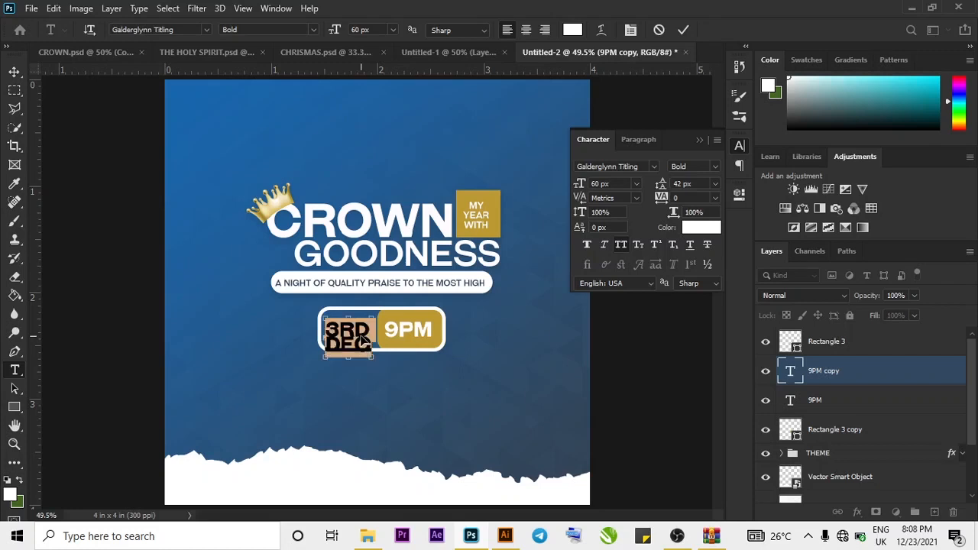
{"action": "left_click", "coordinate": [637, 185]}
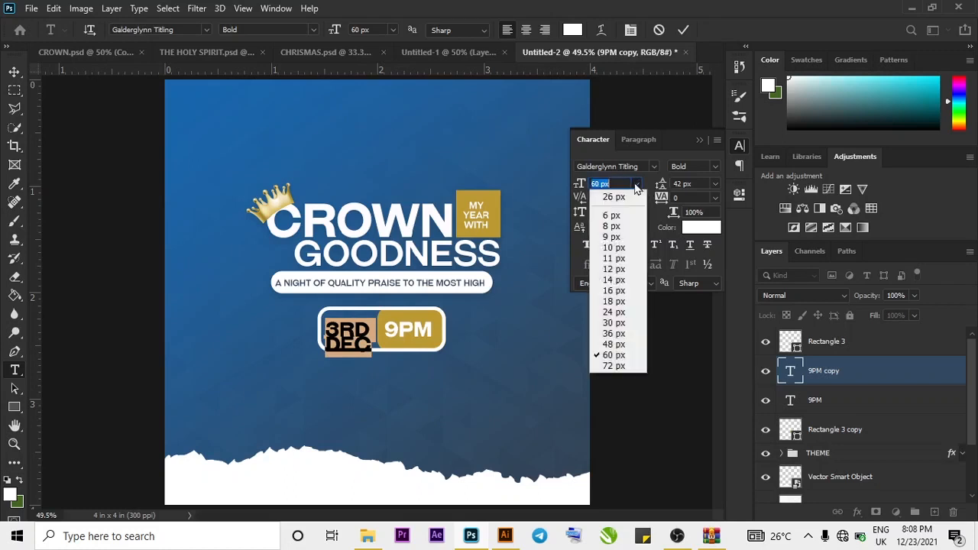
{"action": "left_click", "coordinate": [619, 347]}
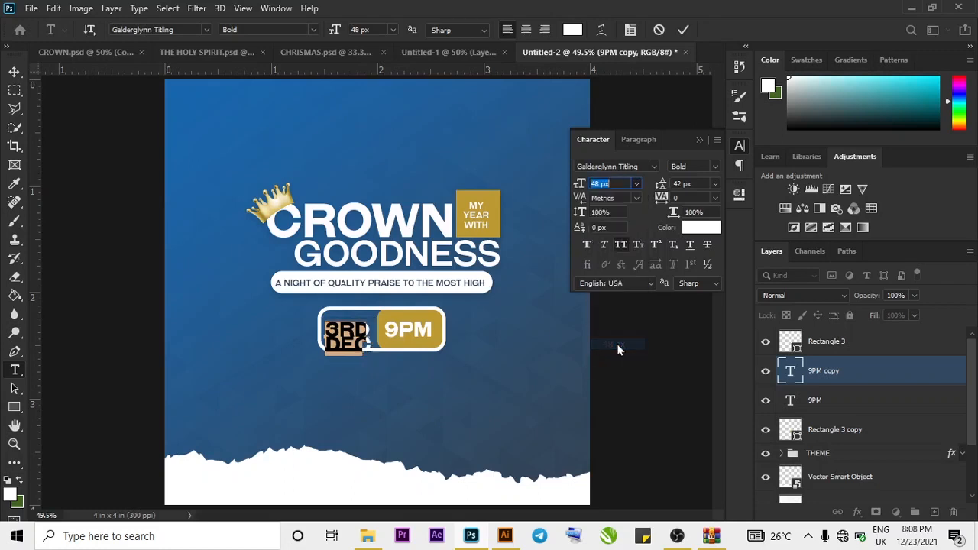
{"action": "left_click", "coordinate": [13, 71]}
{"action": "left_click_drag", "start_coordinate": [348, 337], "coordinate": [355, 330]}
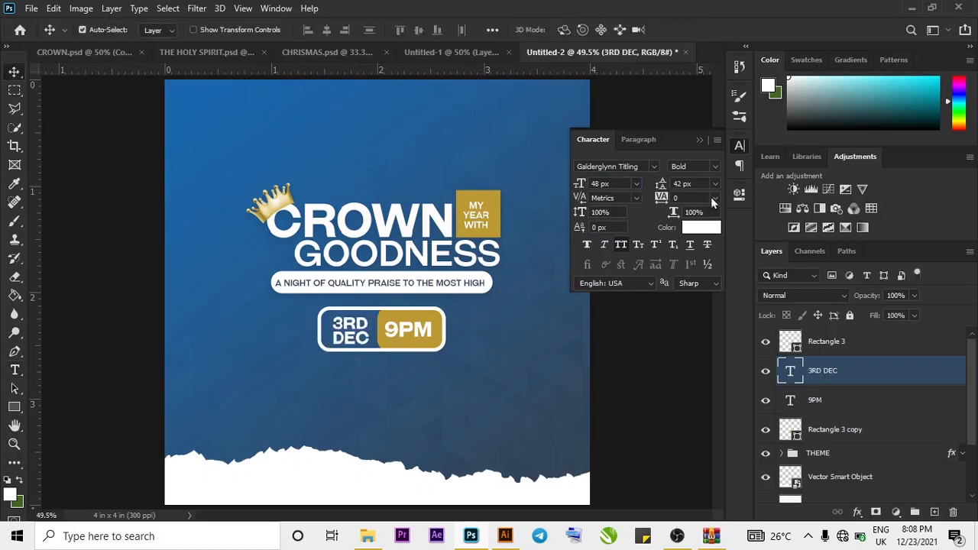
{"action": "left_click", "coordinate": [700, 140]}
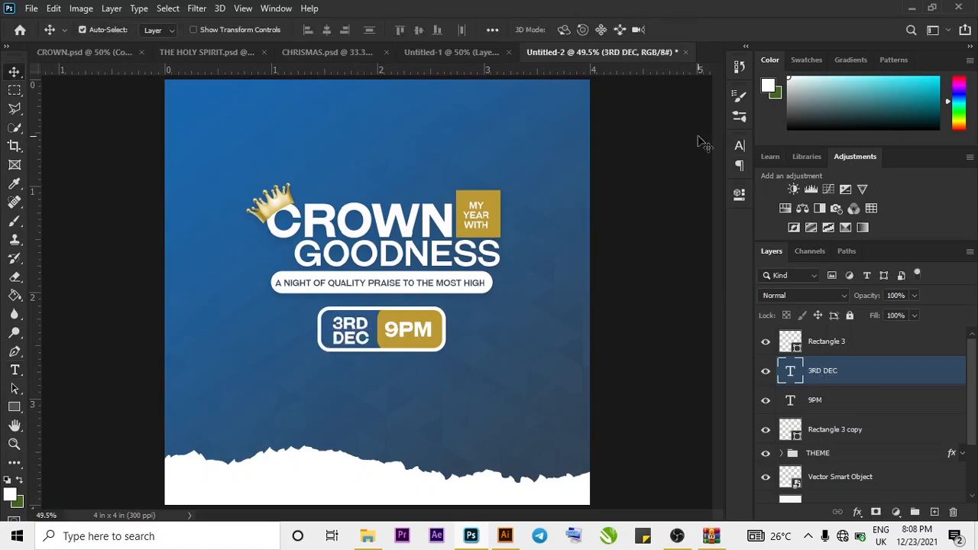
- Group the Rectangle 3 copy, 9PM, 3RD DEC and Rectangle 3 layers
{"action": "left_click", "coordinate": [894, 436]}
{"action": "left_click", "coordinate": [883, 402], "text": "shift"}
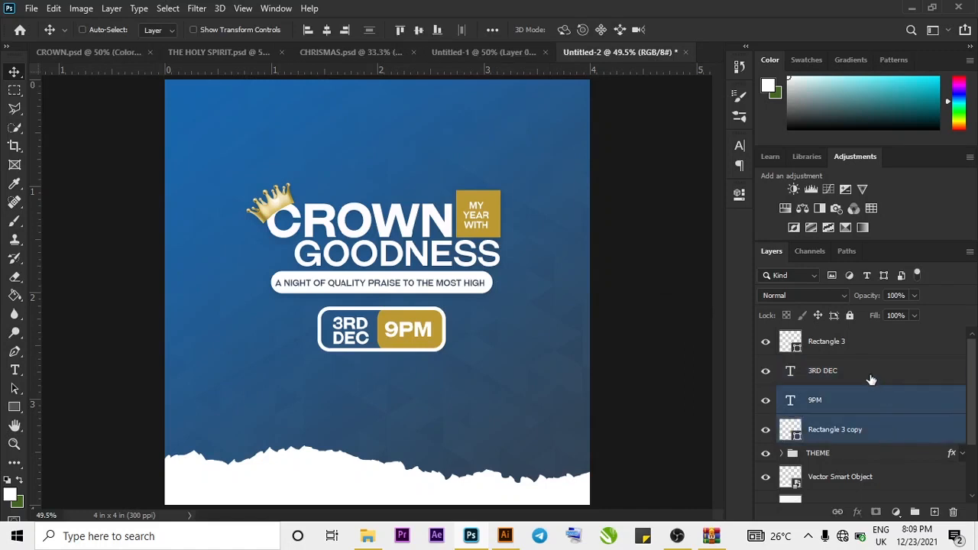
{"action": "left_click", "coordinate": [868, 372], "text": "shift"}
{"action": "left_click", "coordinate": [863, 343], "text": "shift"}
{"action": "key", "text": "ctrl+g"}
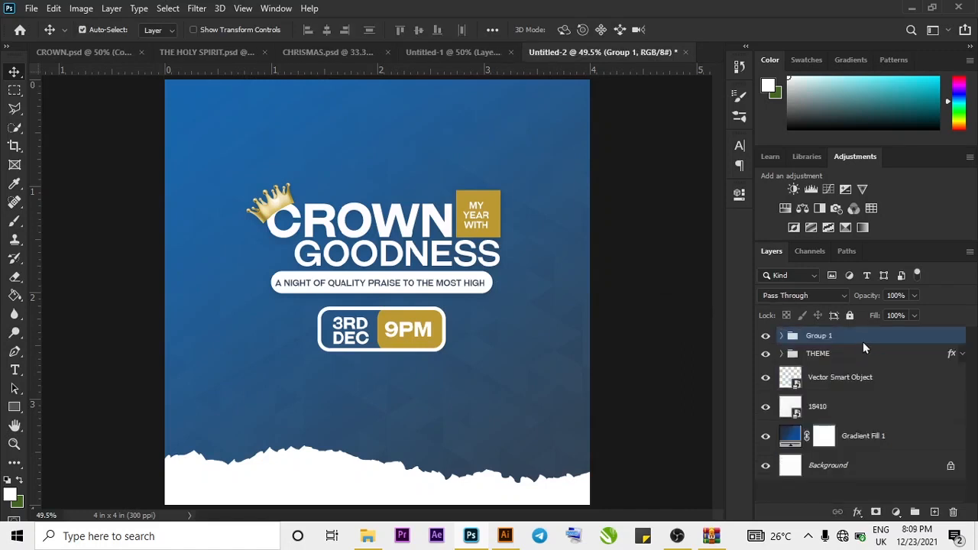
- Rename the new badge group as DATE & TIME
{"action": "double_click", "coordinate": [821, 336]}
{"action": "type", "text": "DATE"}
{"action": "type", "text": " &"}
{"action": "type", "text": " &"}
{"action": "type", "text": " &"}
{"action": "type", "text": " TIME"}
{"action": "key", "text": "Return"}
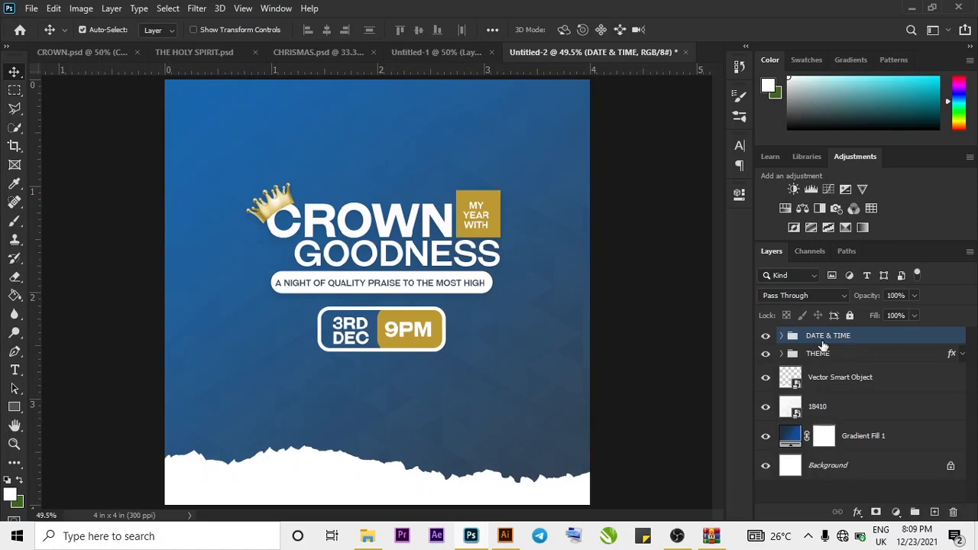
- Copy the layer style of the THEME group onto the DATE & TIME group
{"action": "right_click", "coordinate": [826, 359]}
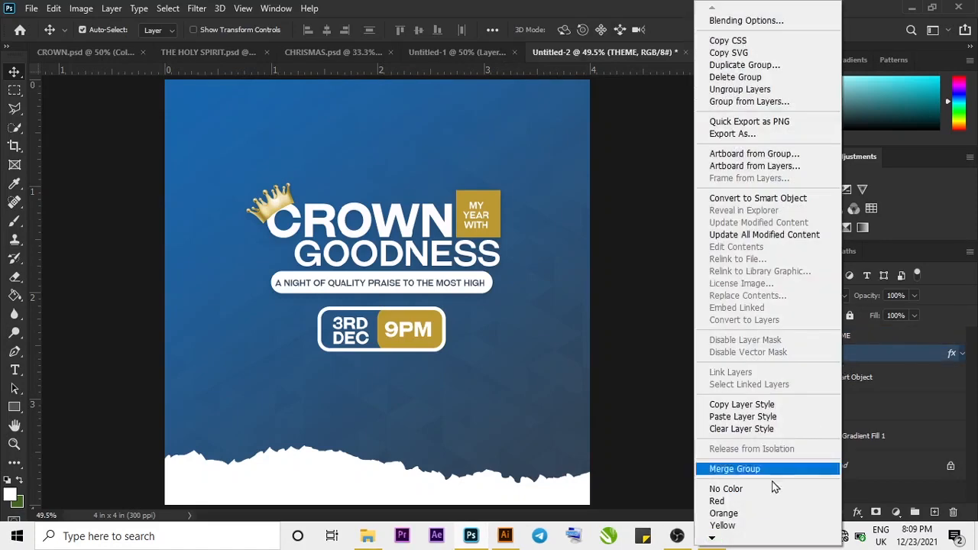
{"action": "left_click", "coordinate": [758, 404]}
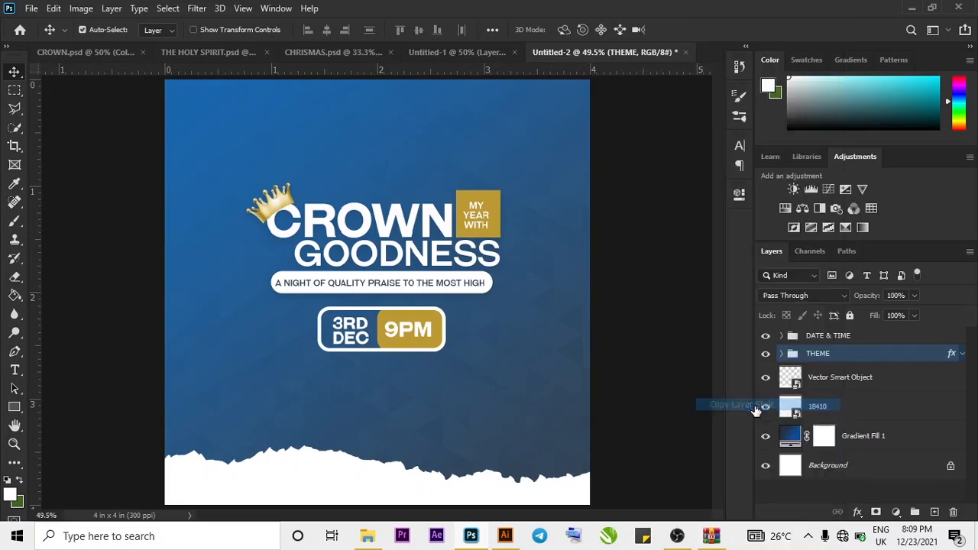
{"action": "left_click", "coordinate": [856, 340]}
{"action": "right_click", "coordinate": [856, 340]}
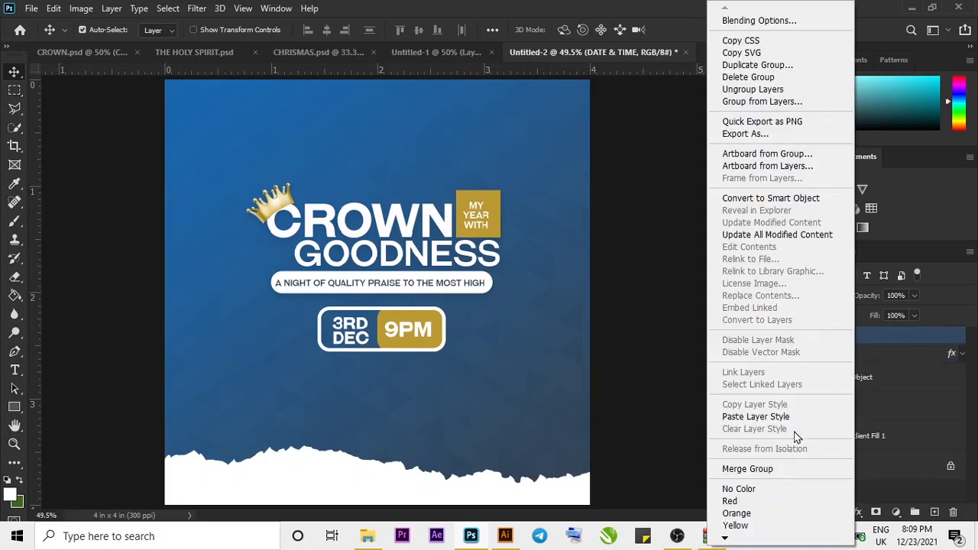
{"action": "left_click", "coordinate": [772, 416]}
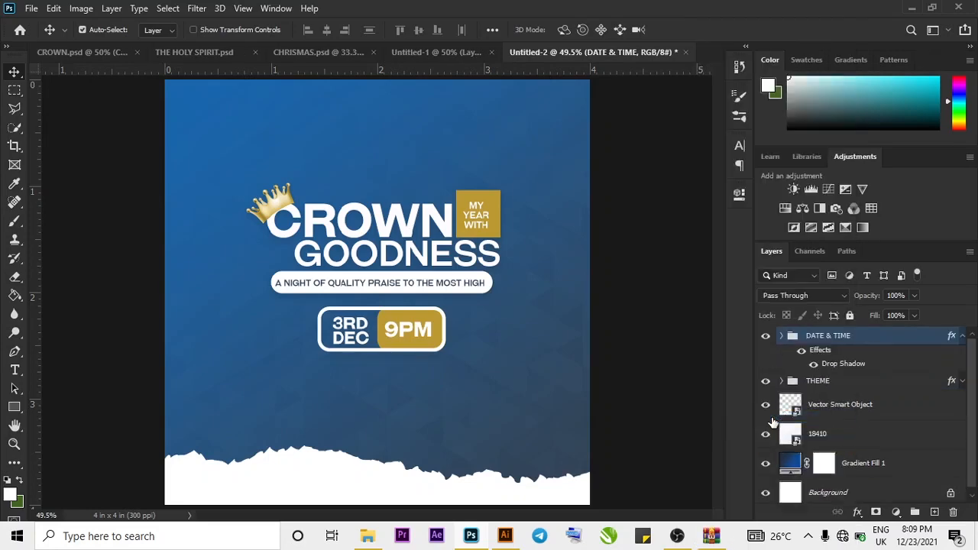
- Nudge the DATE & TIME badge slightly upward and collapse its effects list
{"action": "key", "text": "Up"}
{"action": "key", "text": "Up"}
{"action": "key", "text": "Up"}
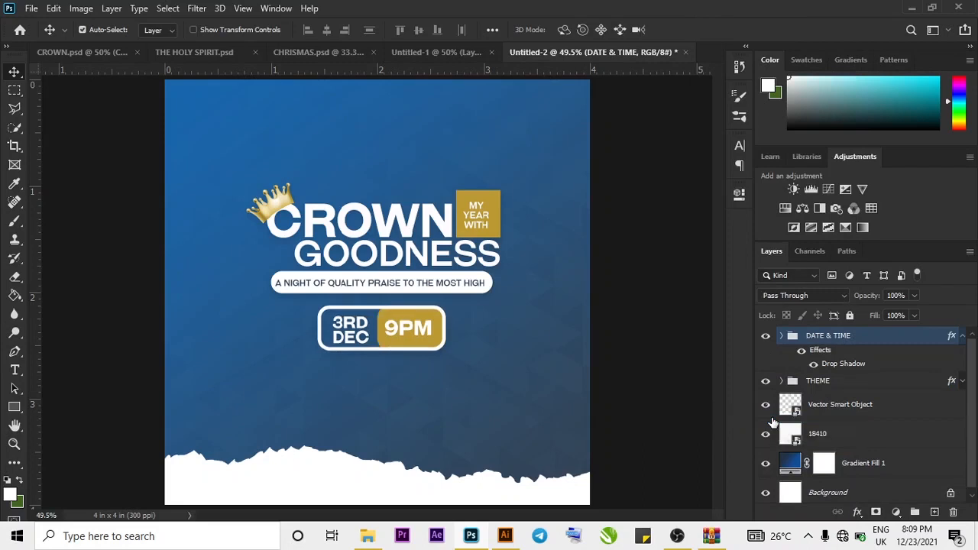
{"action": "left_click", "coordinate": [962, 336]}
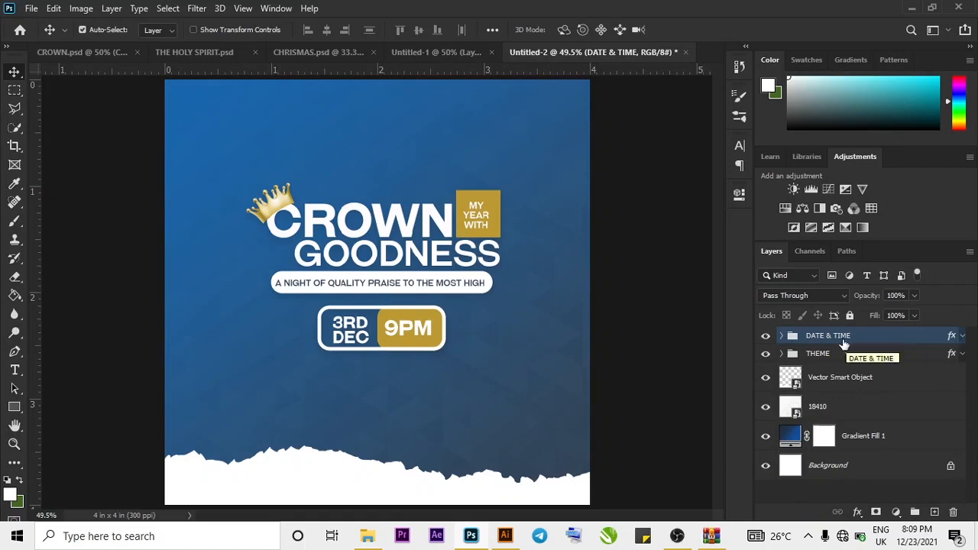
- Switch to File Explorer and open the round-podium-illuminated-by-spotlighs archive in the CROWN folder
{"action": "left_click", "coordinate": [381, 532]}
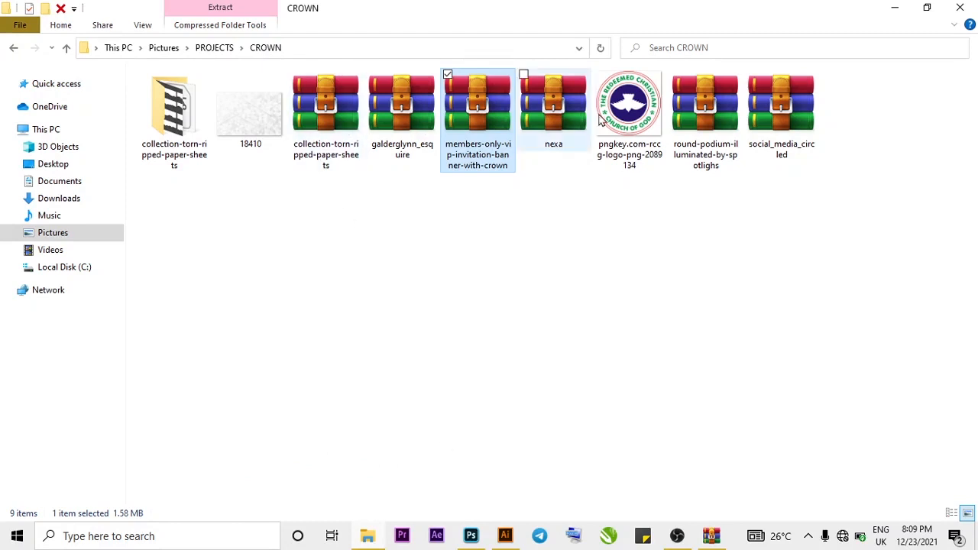
{"action": "right_click", "coordinate": [741, 125]}
{"action": "left_click", "coordinate": [718, 130]}
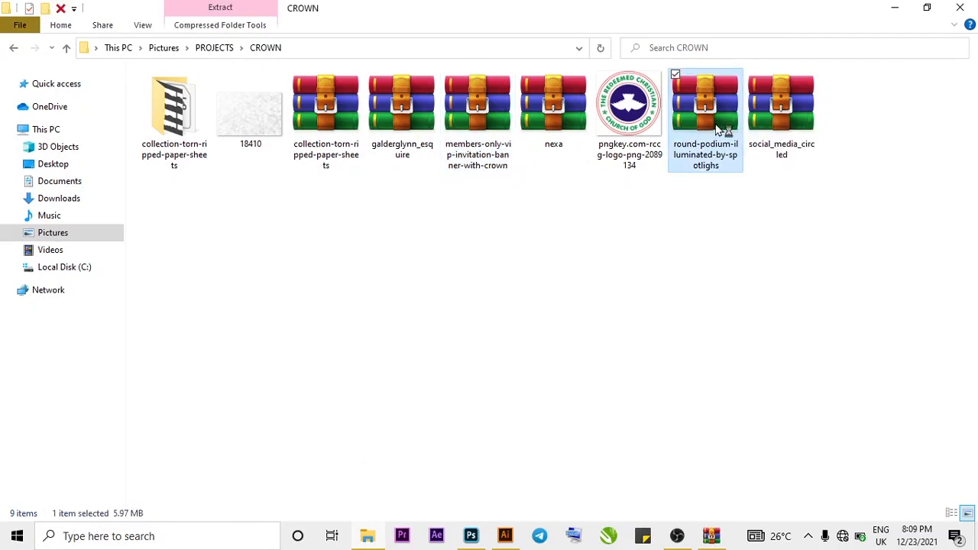
{"action": "double_click", "coordinate": [719, 130]}
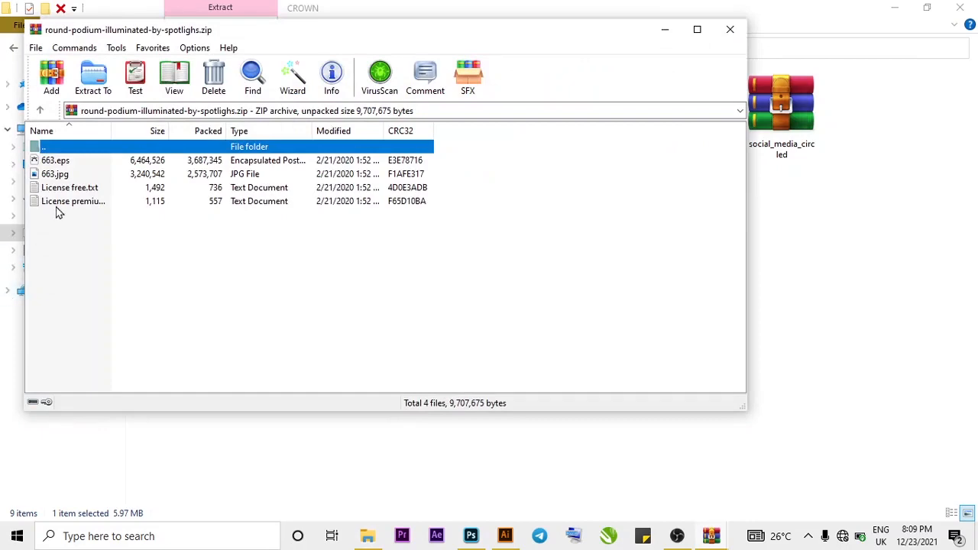
- Open 663.eps from the archive in Illustrator, retaining the 9-slice scaling option, and fit the artboard in view
{"action": "left_click", "coordinate": [72, 161]}
{"action": "double_click", "coordinate": [73, 161]}
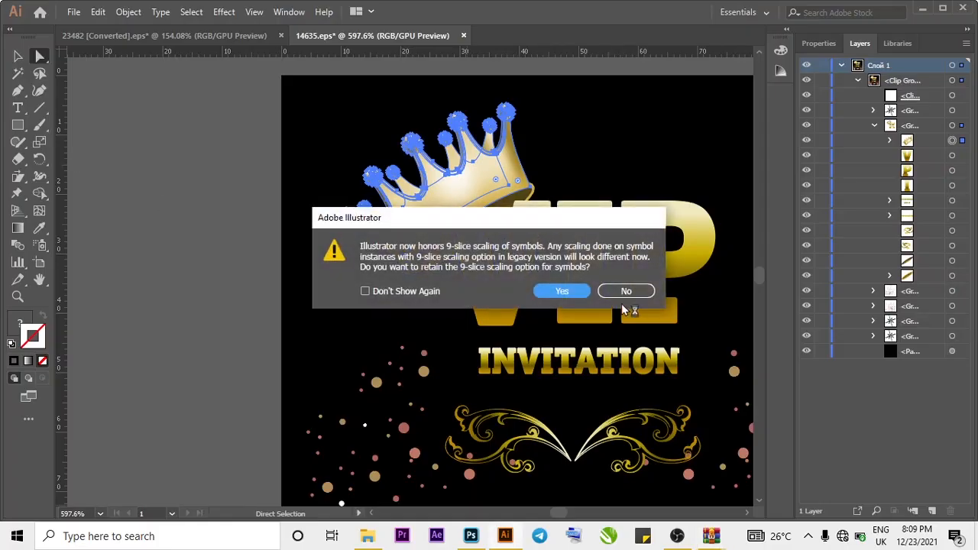
{"action": "left_click", "coordinate": [562, 294]}
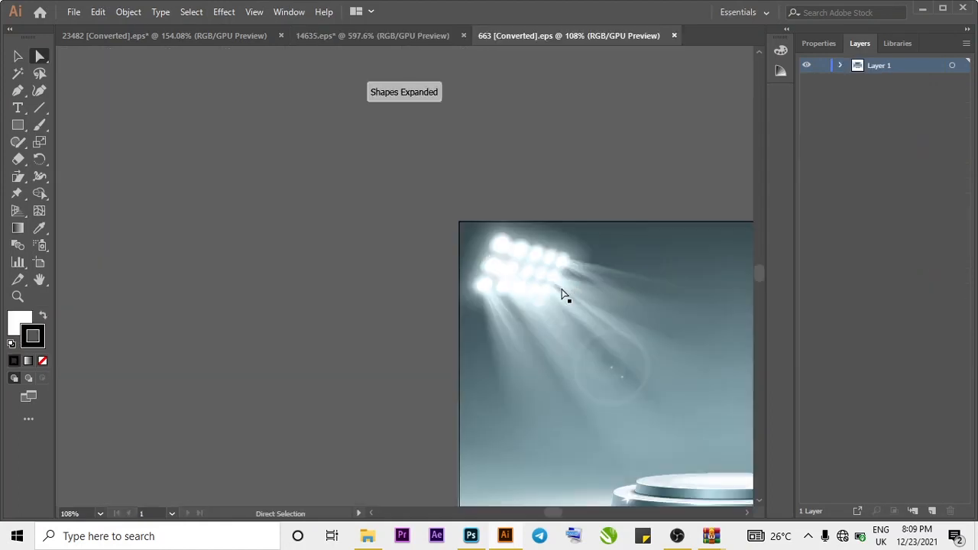
{"action": "key", "text": "ctrl+0"}
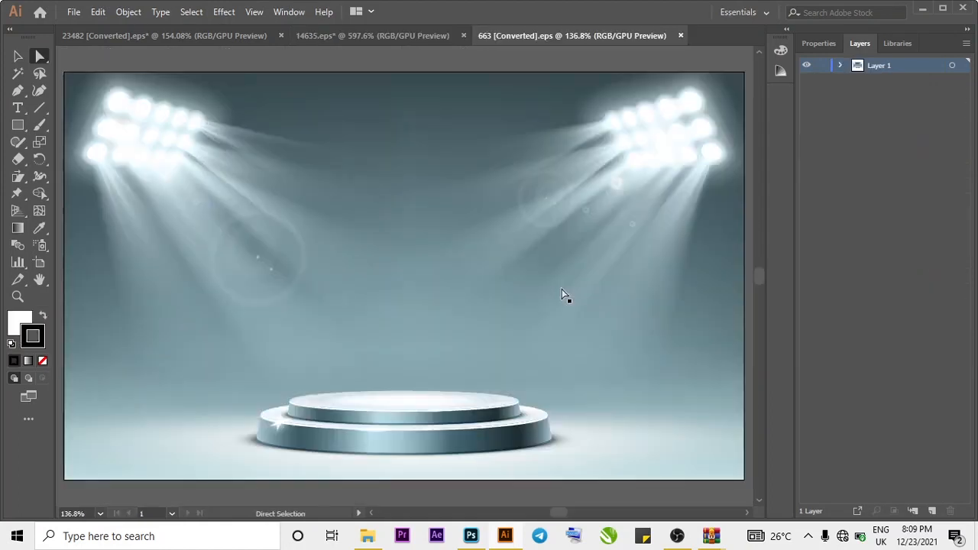
- Expand Layer 1 and its clip group, then hide the two background meshes and the podium group
{"action": "key", "text": "ctrl+a"}
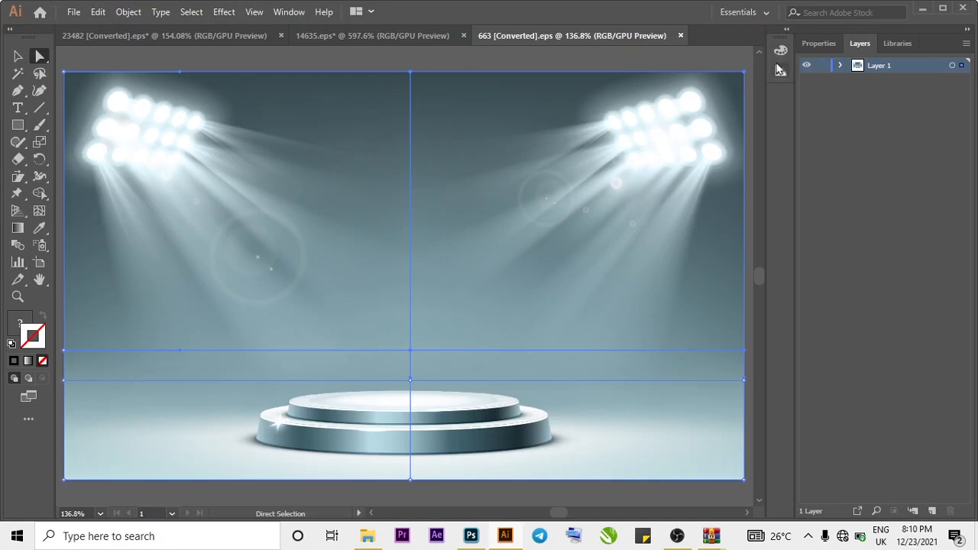
{"action": "left_click", "coordinate": [544, 56]}
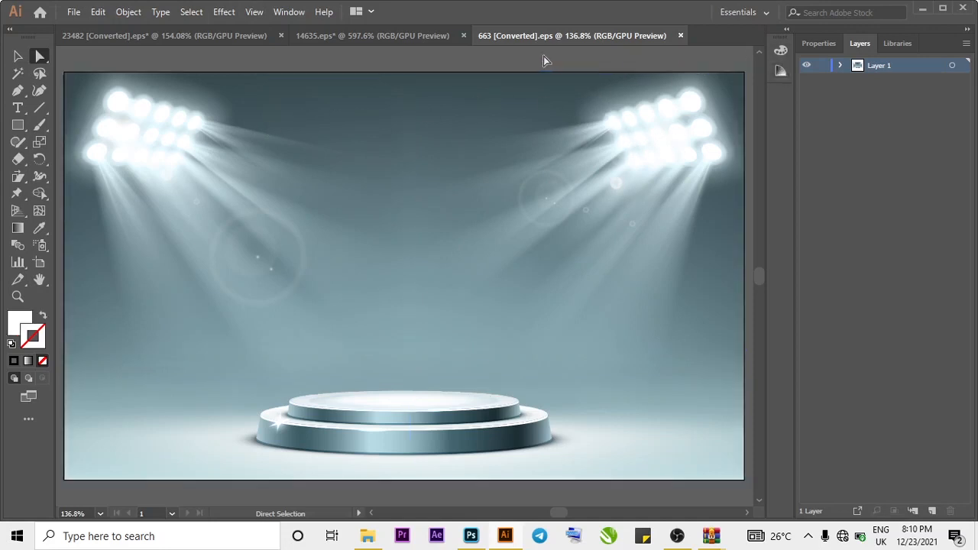
{"action": "left_click", "coordinate": [840, 66]}
{"action": "left_click", "coordinate": [857, 81]}
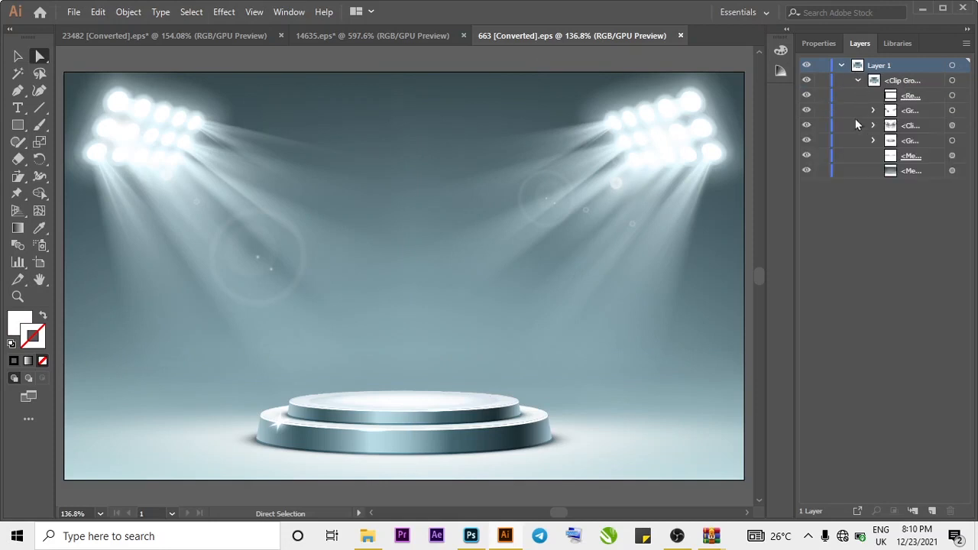
{"action": "left_click", "coordinate": [805, 168]}
{"action": "left_click", "coordinate": [806, 156]}
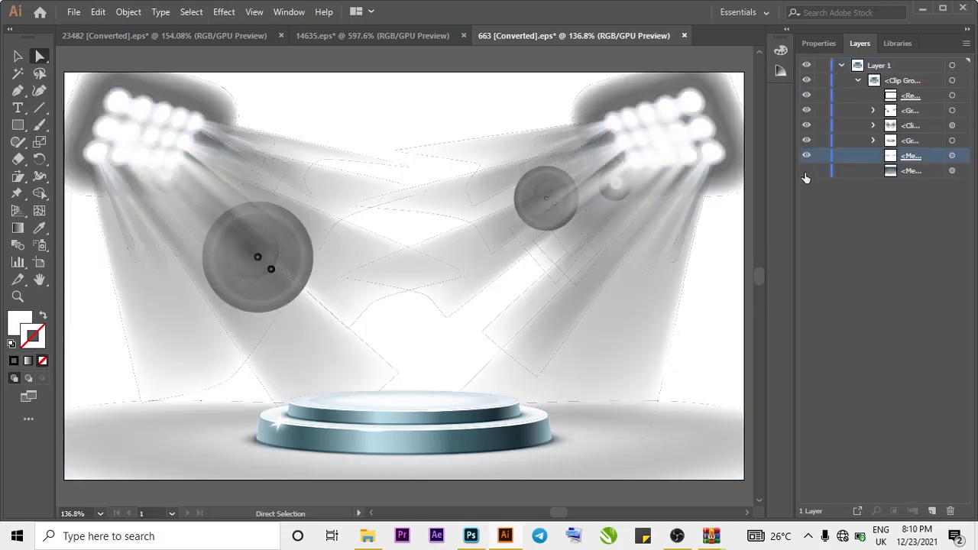
{"action": "left_click", "coordinate": [806, 158]}
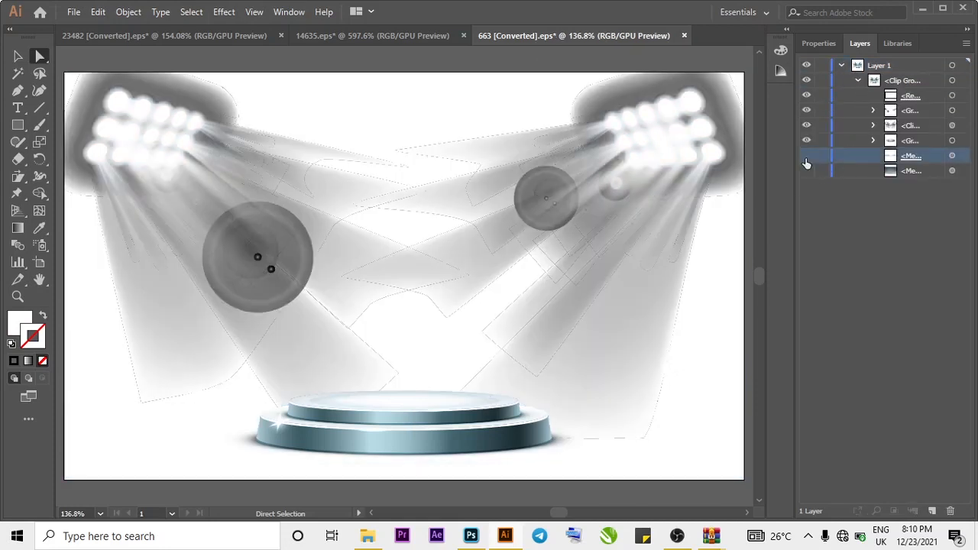
{"action": "left_click", "coordinate": [807, 157]}
{"action": "left_click", "coordinate": [806, 157]}
{"action": "left_click", "coordinate": [809, 139]}
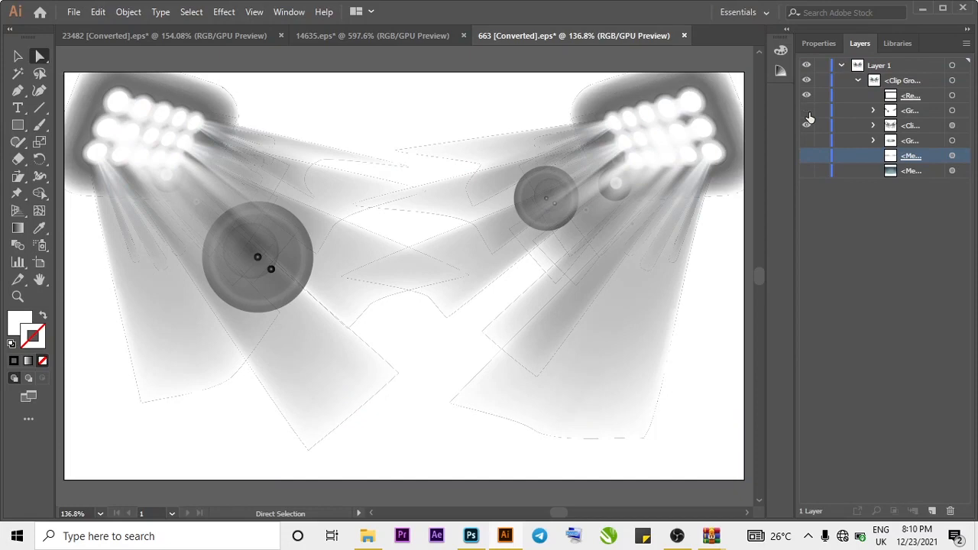
- Hide the clipping rectangle of the clip group and select the spotlight clip group together with the lens flare group
{"action": "left_click", "coordinate": [806, 111]}
{"action": "left_click", "coordinate": [806, 111]}
{"action": "left_click", "coordinate": [807, 125]}
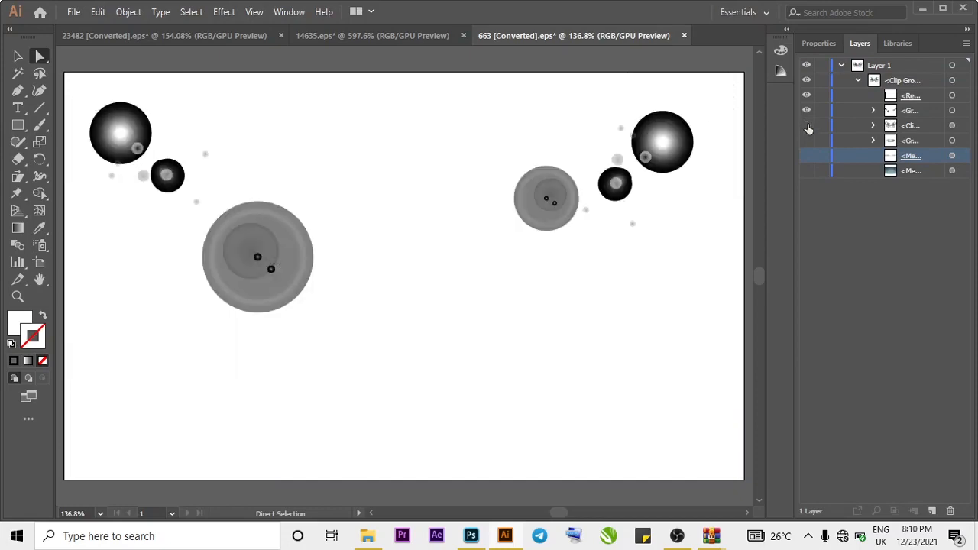
{"action": "left_click", "coordinate": [807, 125]}
{"action": "left_click", "coordinate": [806, 110]}
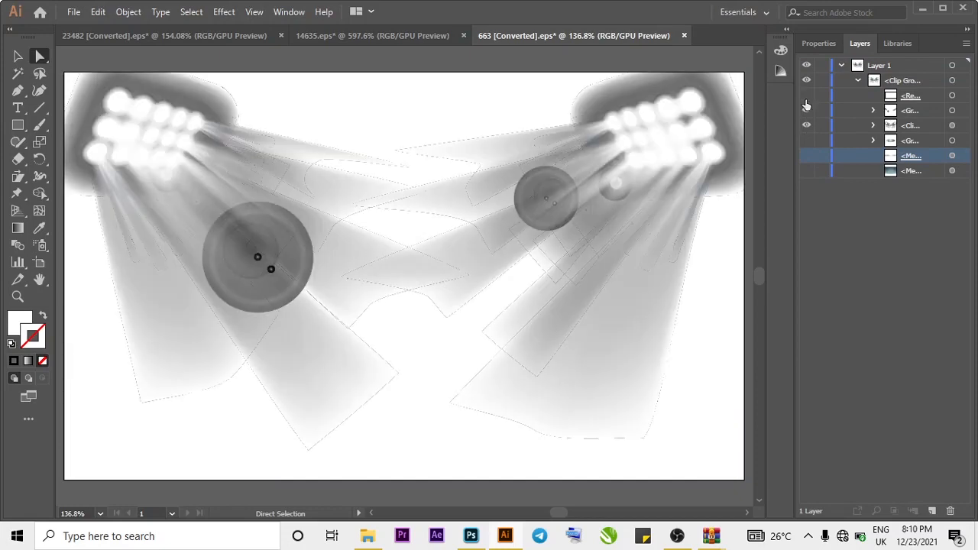
{"action": "left_click", "coordinate": [952, 125]}
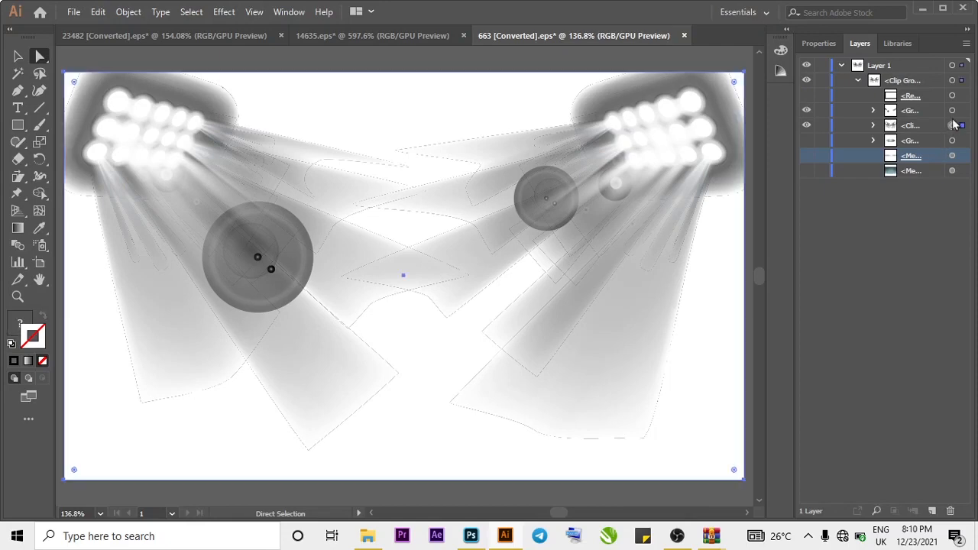
{"action": "left_click", "coordinate": [952, 111], "text": "shift"}
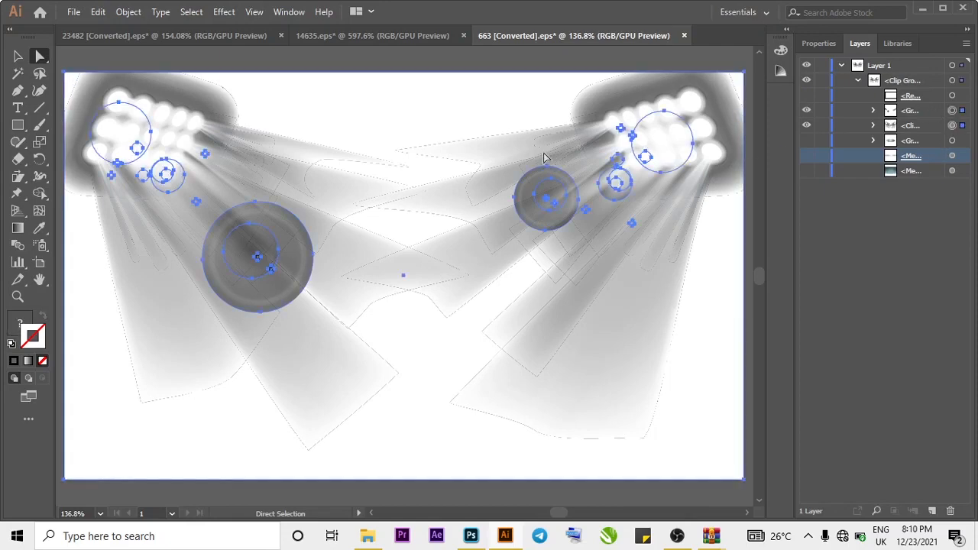
- Place the selected spotlight artwork into the Untitled-2 flyer in Photoshop as a smart object
{"action": "left_click_drag", "start_coordinate": [543, 152], "coordinate": [437, 183]}
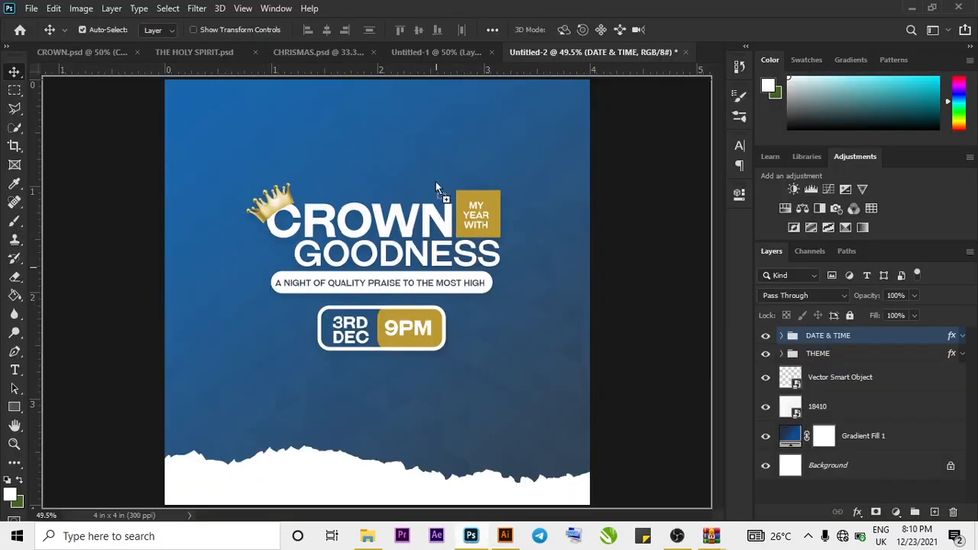
{"action": "left_click_drag", "start_coordinate": [436, 133], "coordinate": [435, 134]}
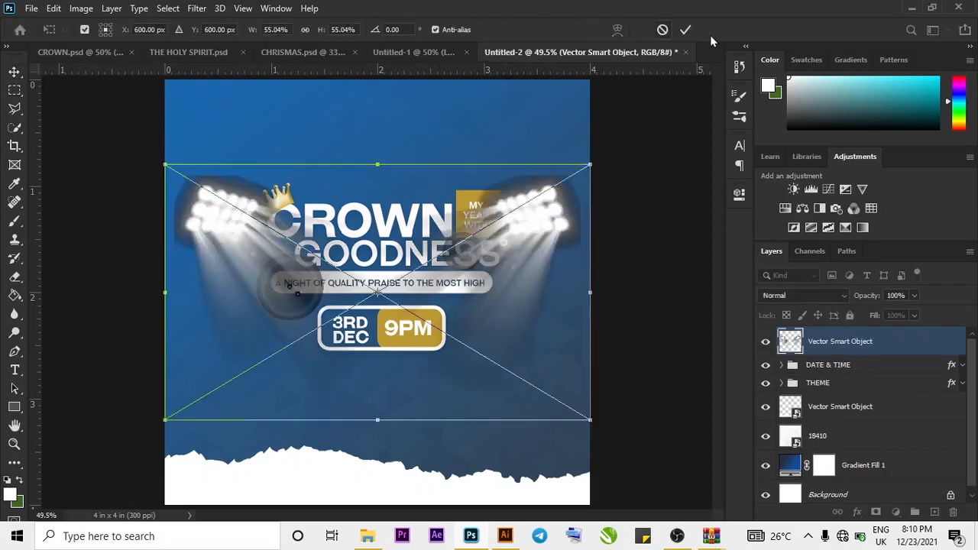
{"action": "left_click", "coordinate": [685, 29]}
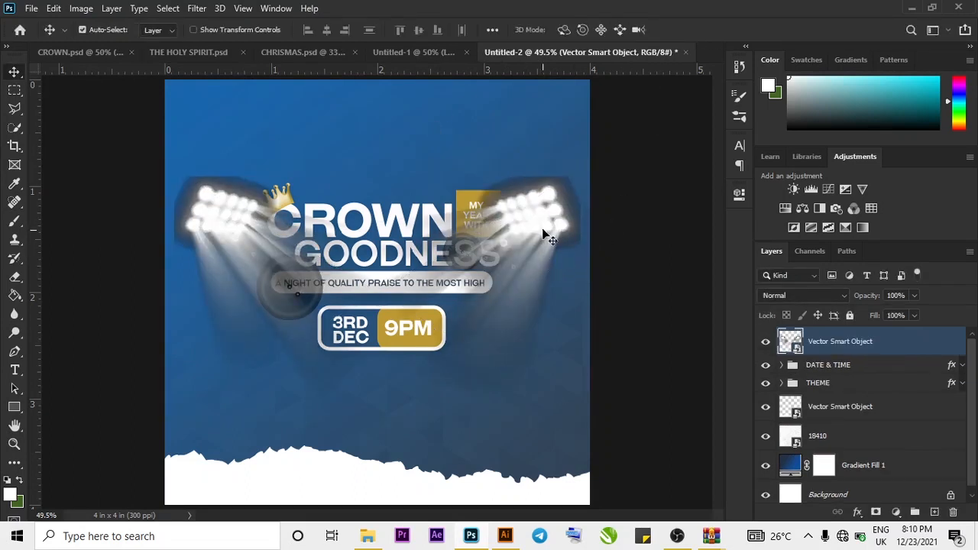
- Move the spotlights to the flyer's upper edge and enlarge them to about 57% width and 61% height
{"action": "left_click_drag", "start_coordinate": [543, 211], "coordinate": [535, 126]}
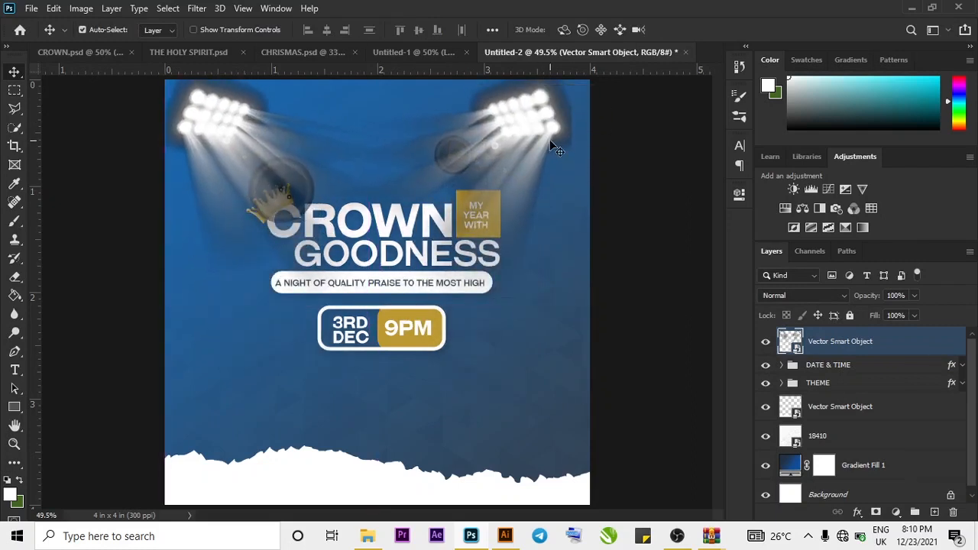
{"action": "key", "text": "ctrl+t"}
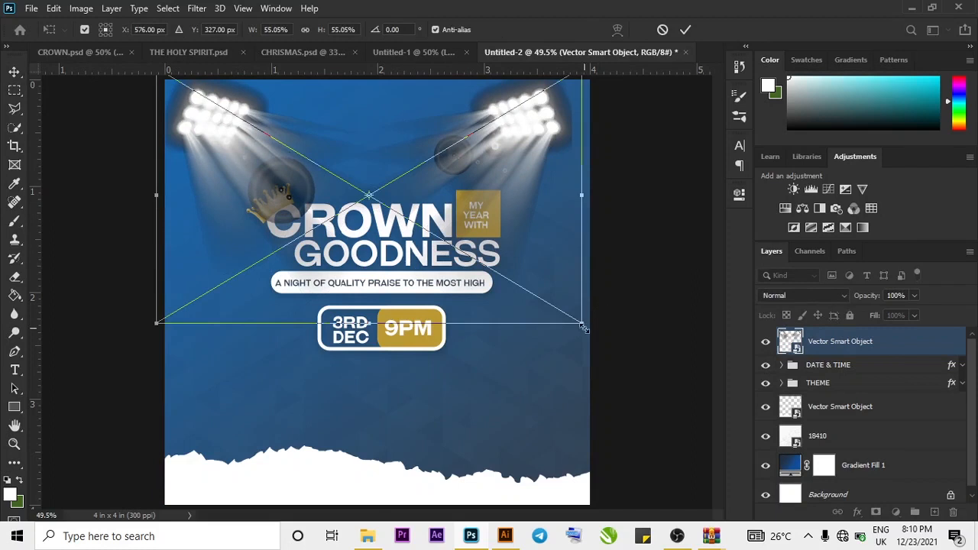
{"action": "left_click_drag", "start_coordinate": [583, 326], "coordinate": [608, 348]}
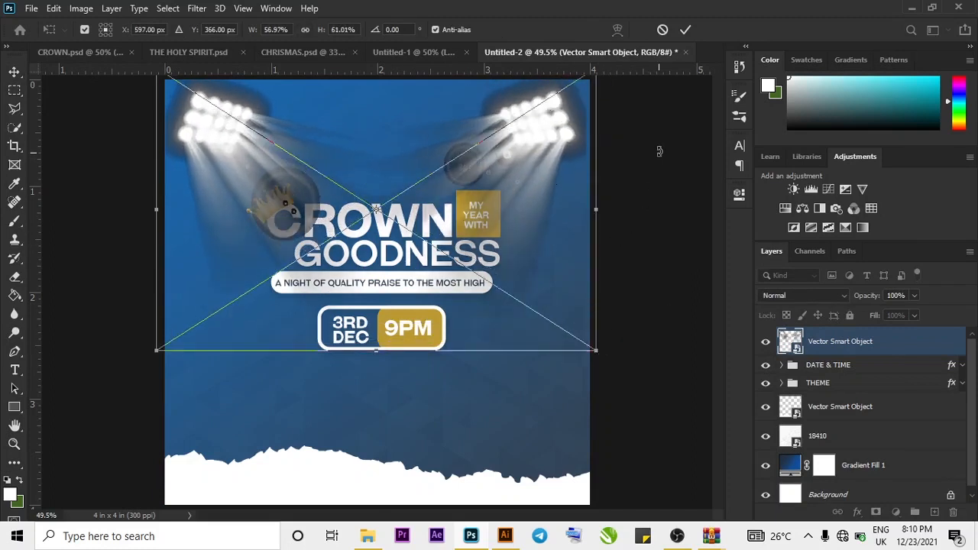
{"action": "left_click", "coordinate": [686, 30]}
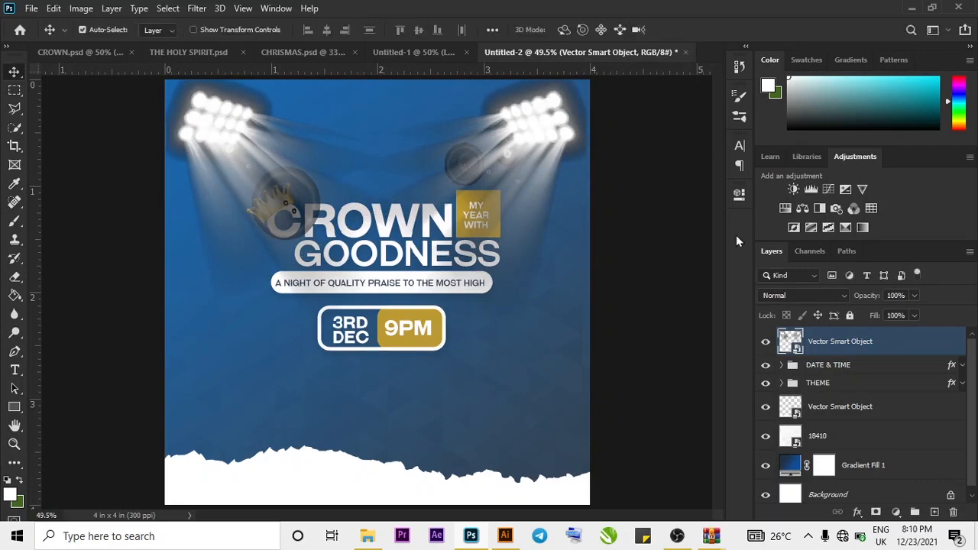
- Set the spotlight layer's blend mode to Screen and deselect the layer
{"action": "left_click", "coordinate": [792, 297]}
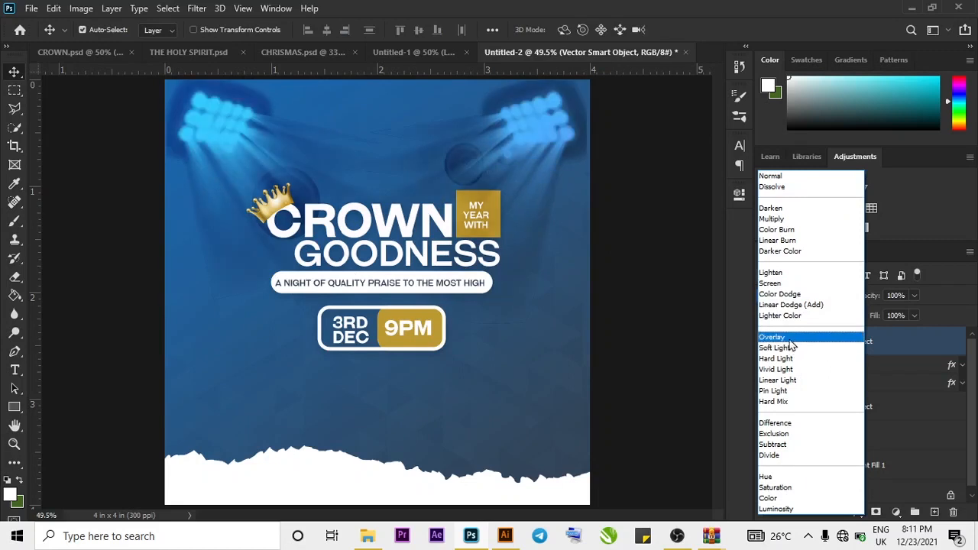
{"action": "left_click", "coordinate": [784, 283]}
{"action": "left_click", "coordinate": [699, 338]}
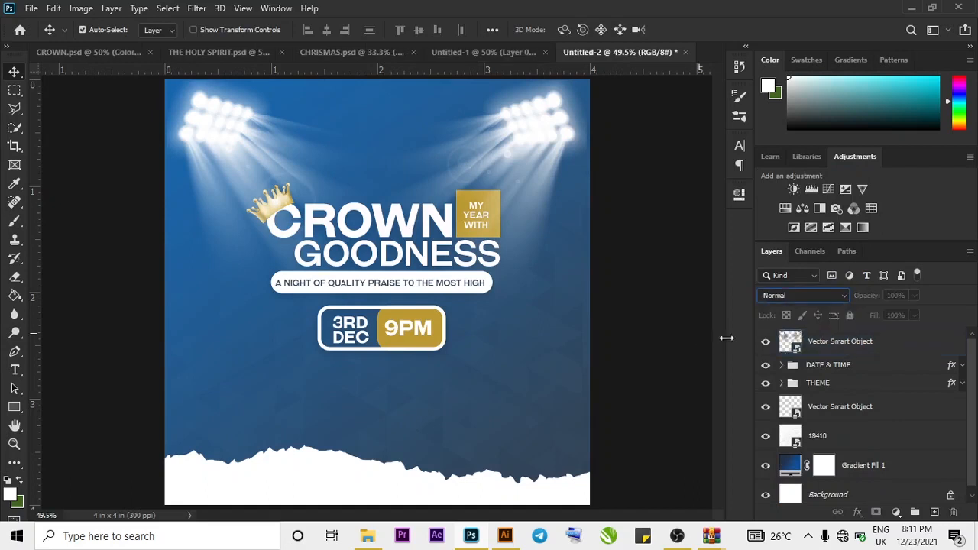
- Enlarge the spotlight layer to about 62% width and 66% height and shift it so both lamp clusters sit inside the flyer
{"action": "left_click", "coordinate": [929, 350]}
{"action": "key", "text": "ctrl+t"}
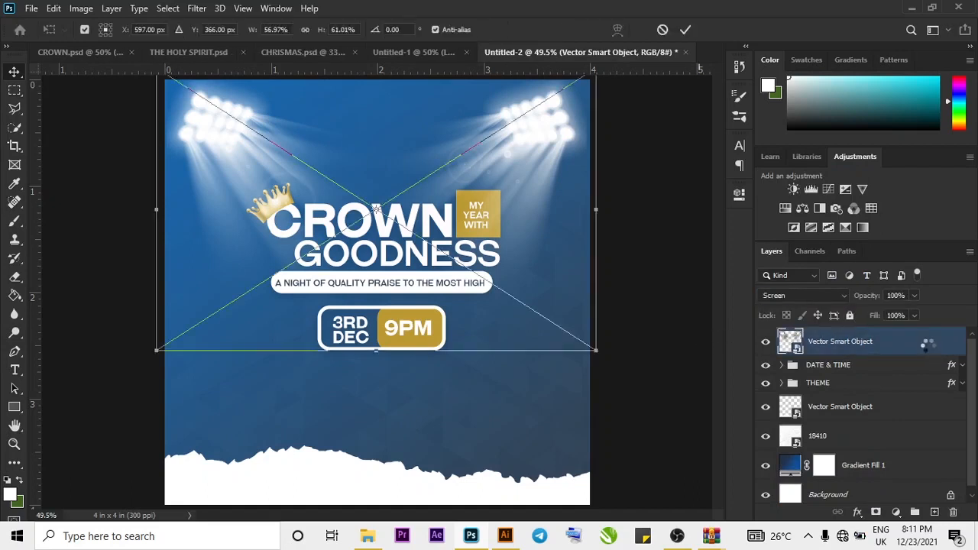
{"action": "key", "text": "ctrl+minus"}
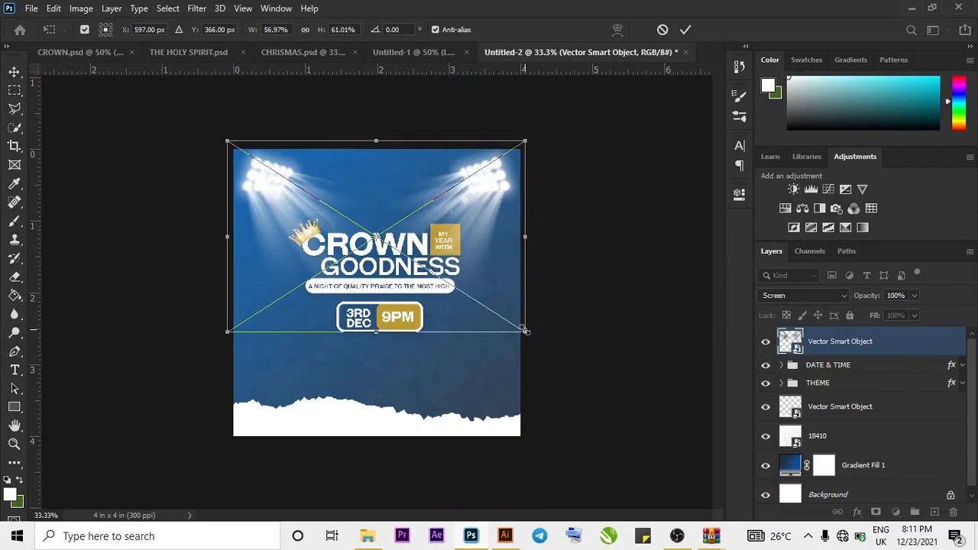
{"action": "left_click_drag", "start_coordinate": [525, 335], "coordinate": [551, 349]}
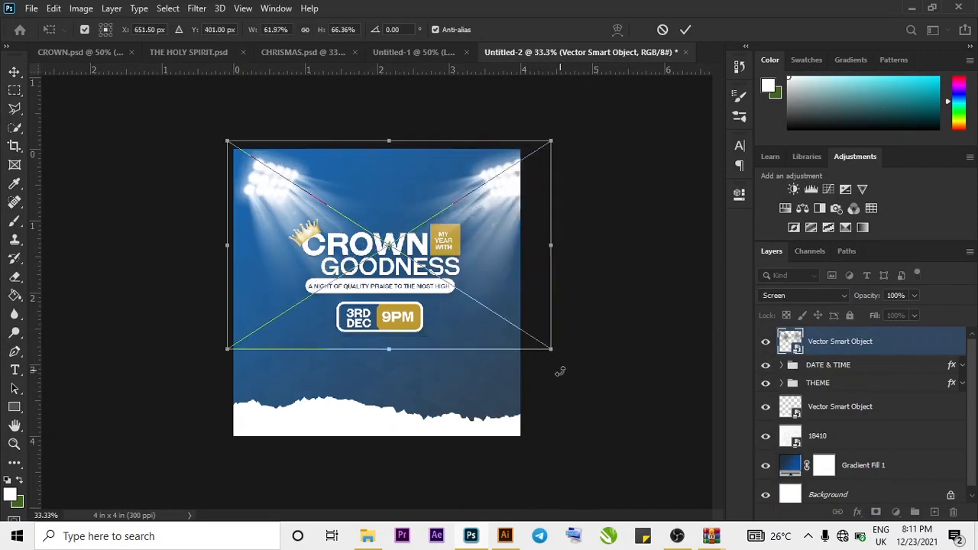
{"action": "left_click", "coordinate": [680, 31]}
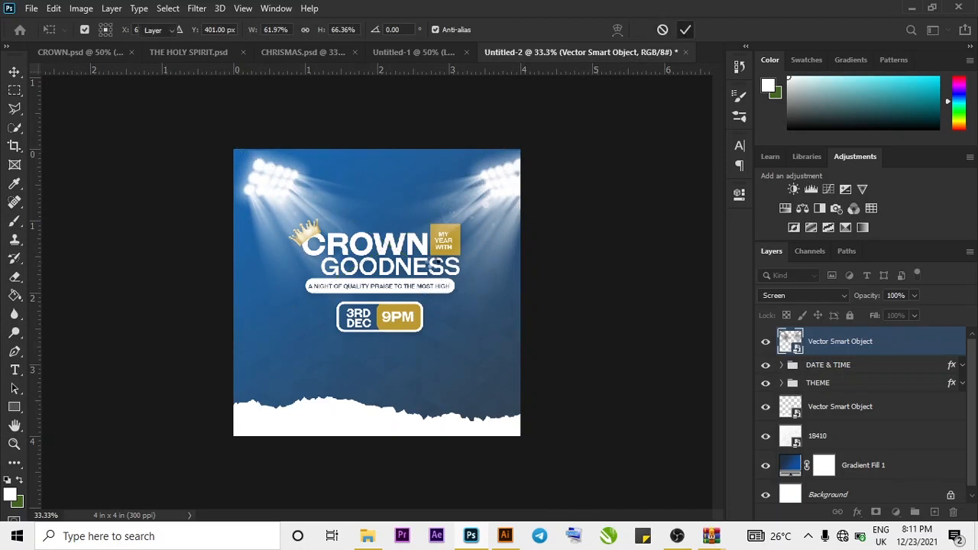
{"action": "left_click_drag", "start_coordinate": [479, 196], "coordinate": [473, 198]}
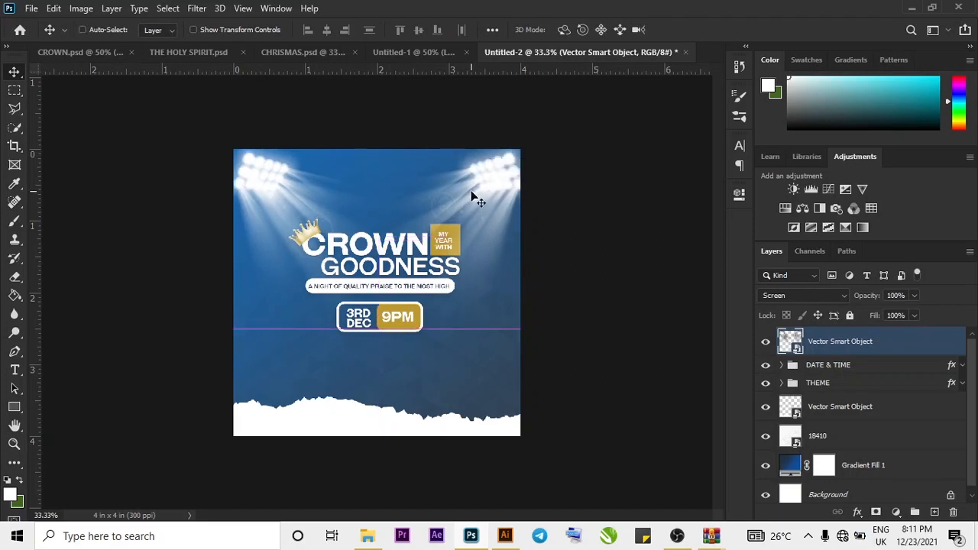
- Scale the spotlights up to about 64% width and 69% height and position the lamps in the flyer's two upper corners
{"action": "key", "text": "ctrl+t"}
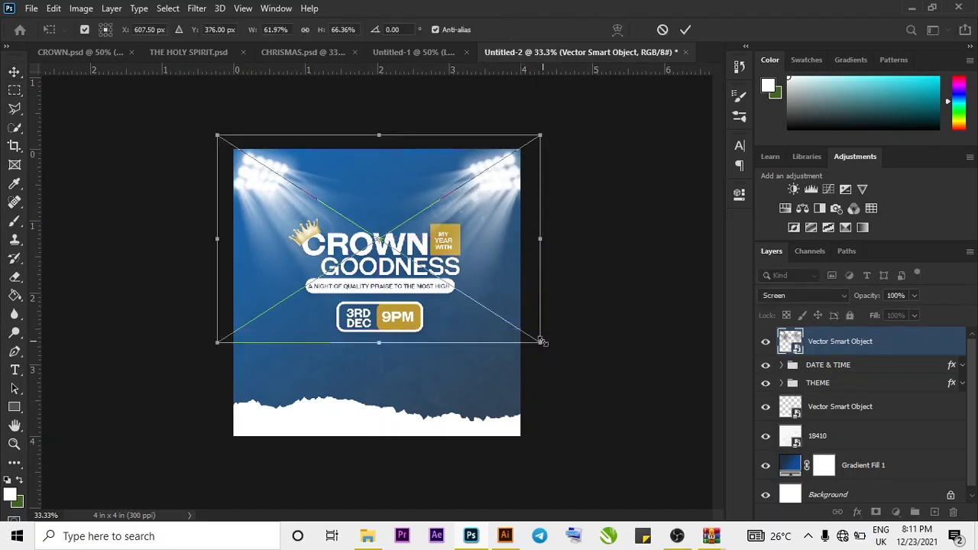
{"action": "left_click_drag", "start_coordinate": [541, 348], "coordinate": [554, 356]}
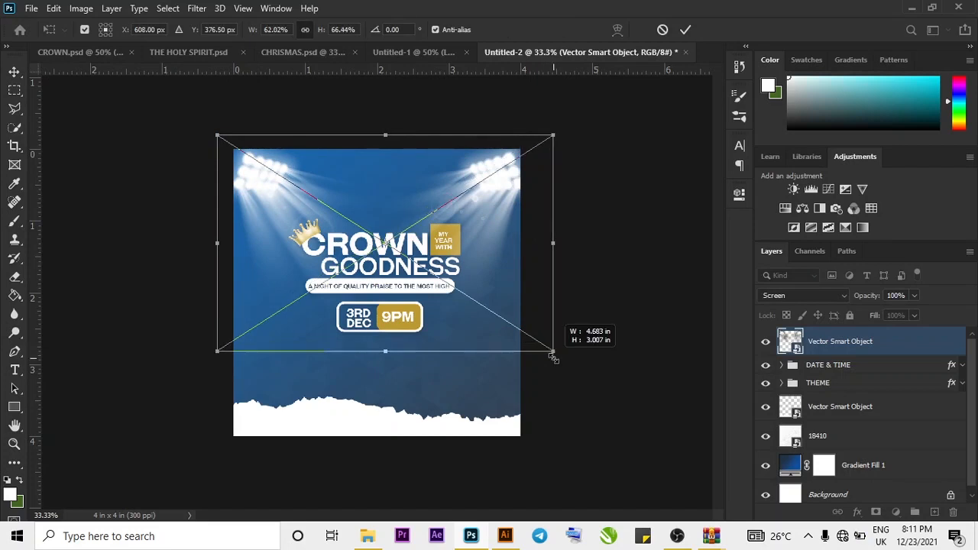
{"action": "left_click", "coordinate": [686, 30]}
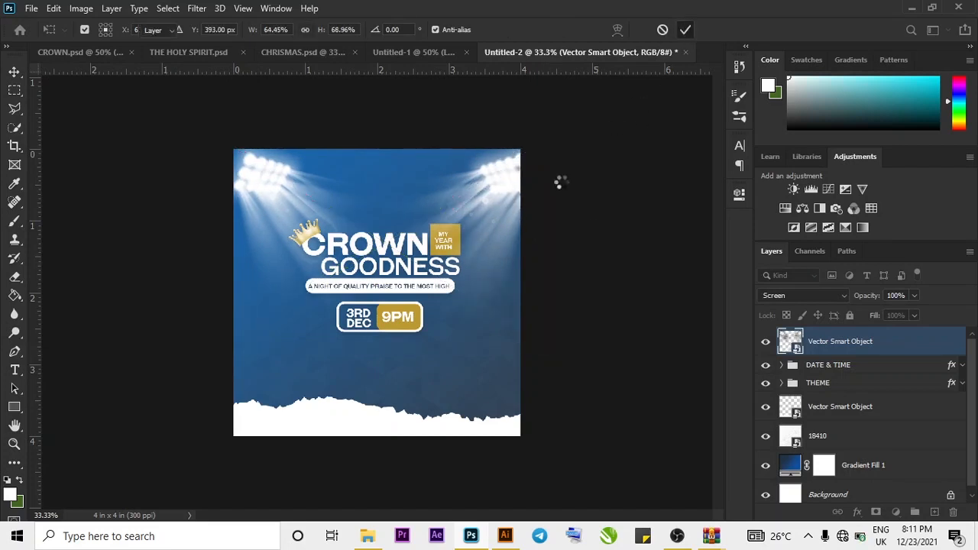
{"action": "left_click_drag", "start_coordinate": [501, 188], "coordinate": [501, 192]}
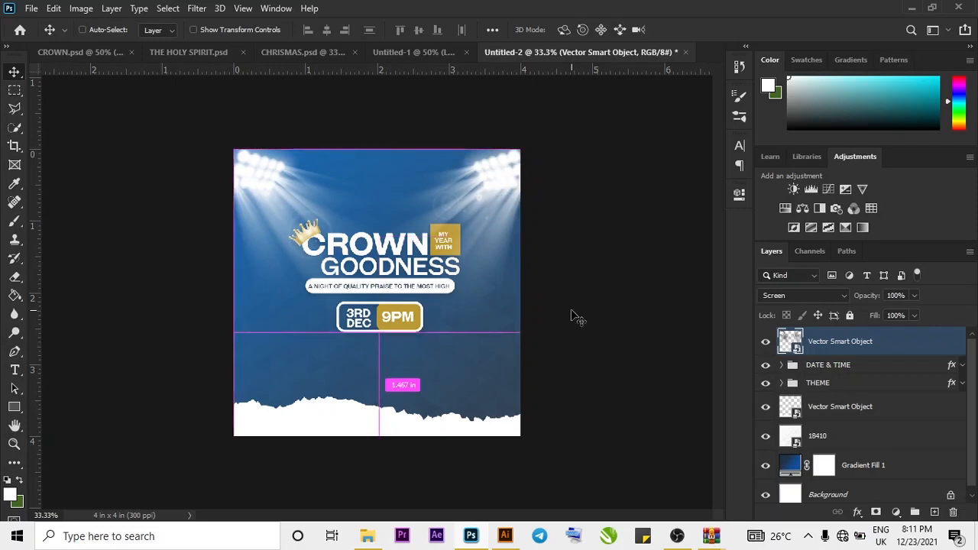
{"action": "key", "text": "ctrl+0"}
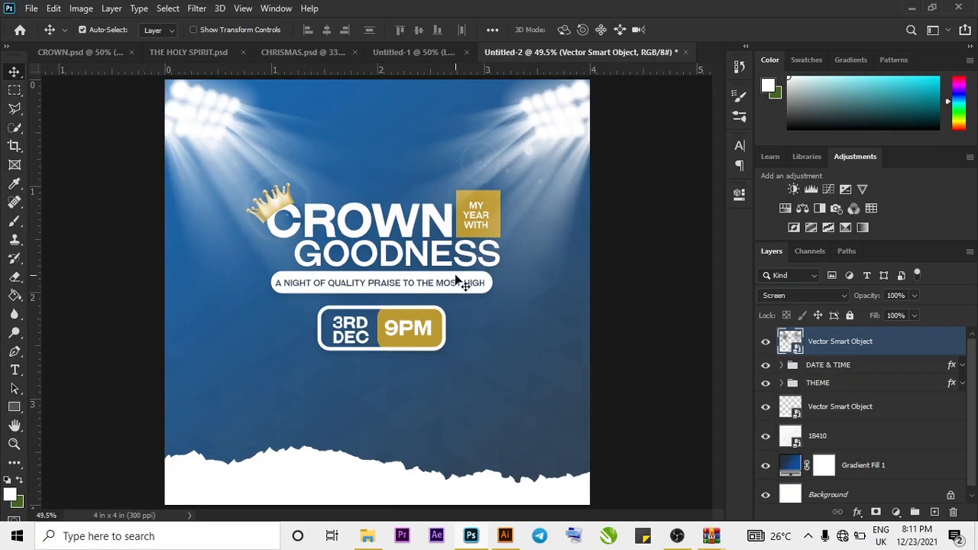
- Align the THEME group to the horizontal centre of the whole canvas and clear the selection
{"action": "left_click", "coordinate": [828, 370]}
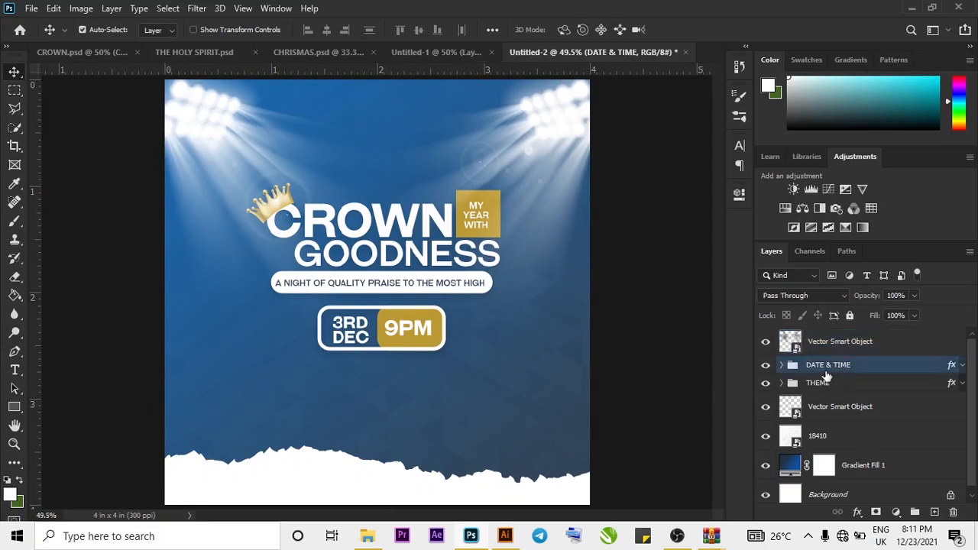
{"action": "left_click", "coordinate": [827, 384]}
{"action": "key", "text": "ctrl+a"}
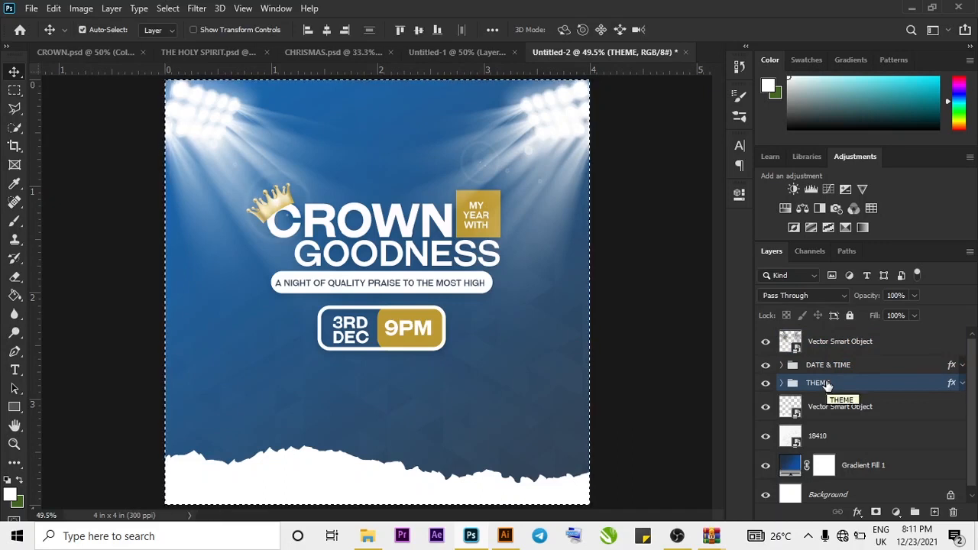
{"action": "left_click", "coordinate": [327, 31]}
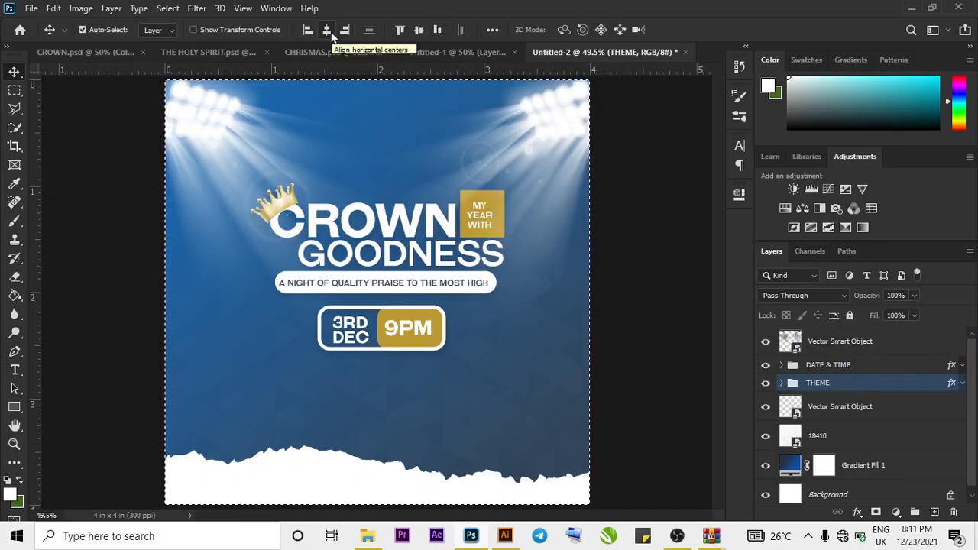
{"action": "key", "text": "ctrl+d"}
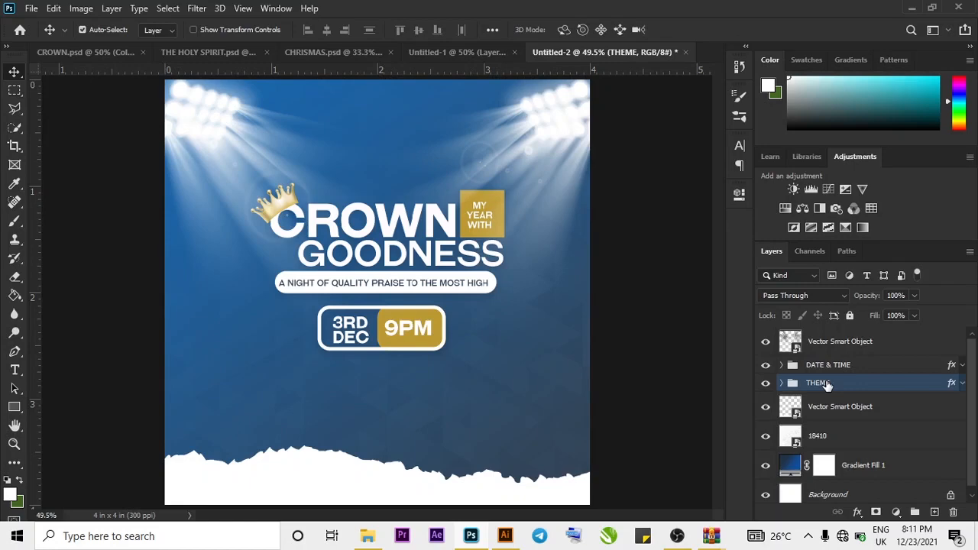
- Nudge the THEME group slightly down towards the date and time badge
{"action": "key", "text": "Down"}
{"action": "key", "text": "Down"}
{"action": "key", "text": "Down"}
{"action": "key", "text": "Down"}
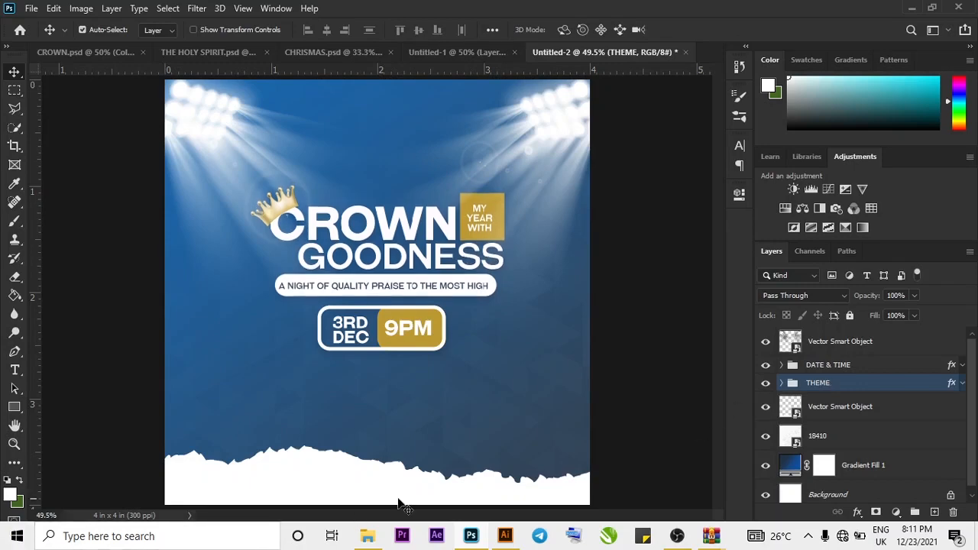
- Place the pngkey.com-rccg-logo-png-2089134 image from File Explorer's CROWN folder into the Photoshop flyer
{"action": "left_click", "coordinate": [367, 536]}
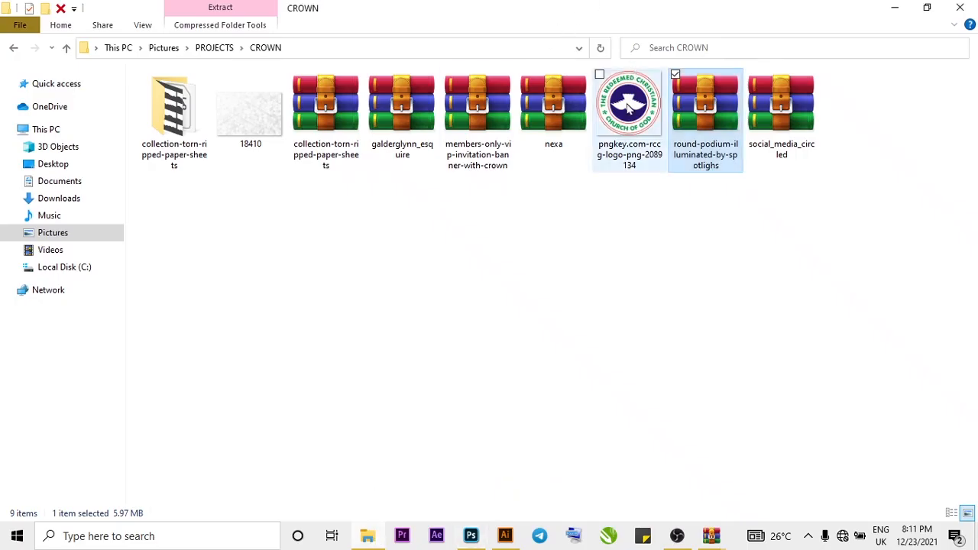
{"action": "left_click_drag", "start_coordinate": [627, 107], "coordinate": [426, 234]}
{"action": "left_click_drag", "start_coordinate": [416, 113], "coordinate": [415, 113]}
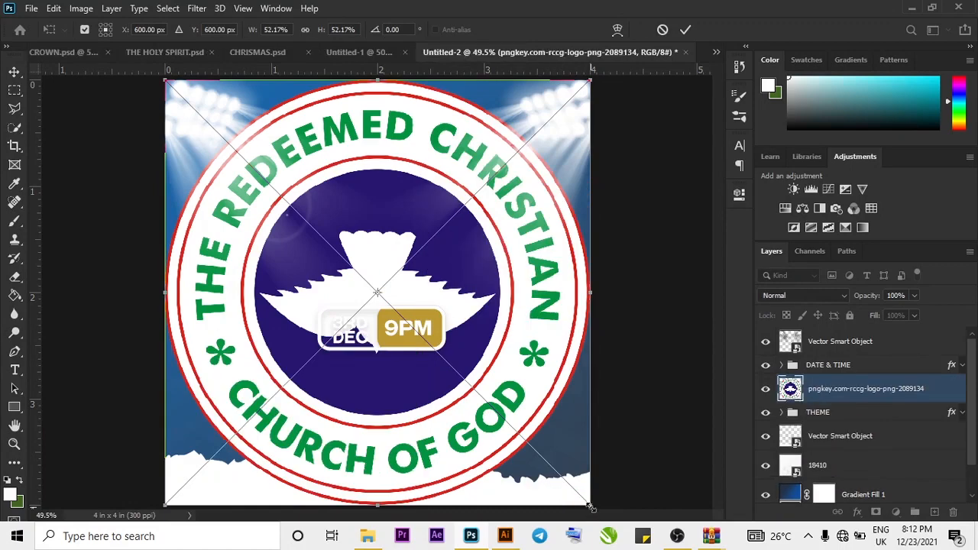
- Scale the church logo down to about 6.17% and position it above the title near the flyer's upper edge
{"action": "left_click_drag", "start_coordinate": [589, 506], "coordinate": [342, 161]}
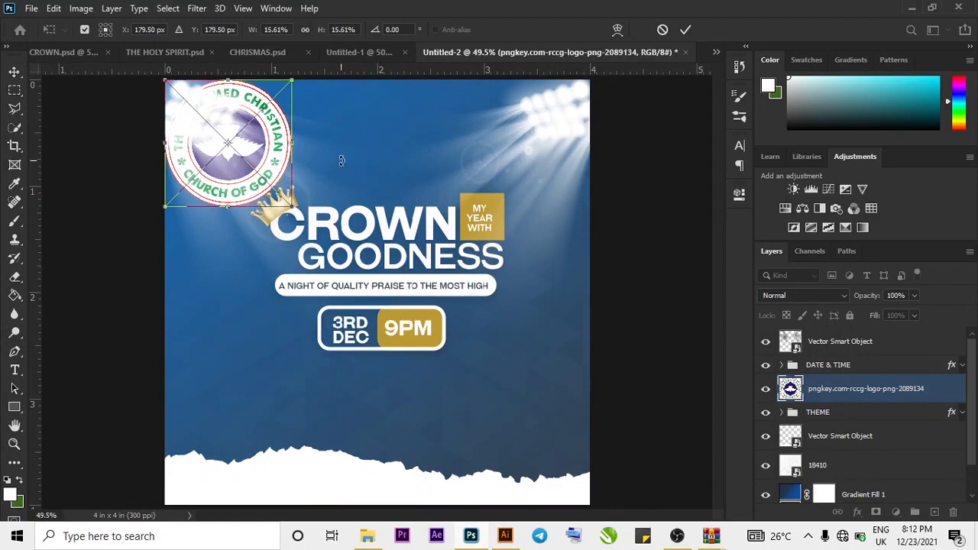
{"action": "left_click_drag", "start_coordinate": [278, 134], "coordinate": [430, 136]}
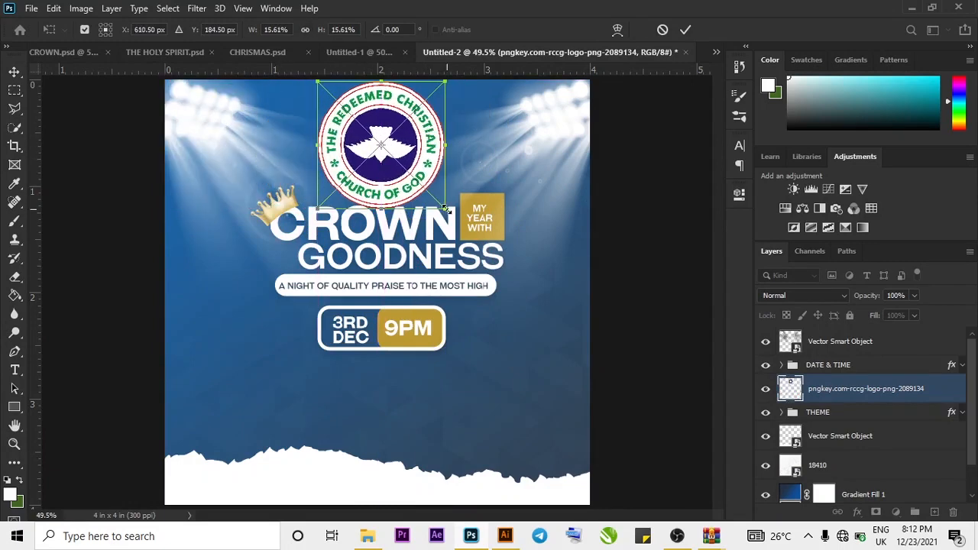
{"action": "left_click_drag", "start_coordinate": [444, 208], "coordinate": [376, 112]}
{"action": "left_click", "coordinate": [685, 30]}
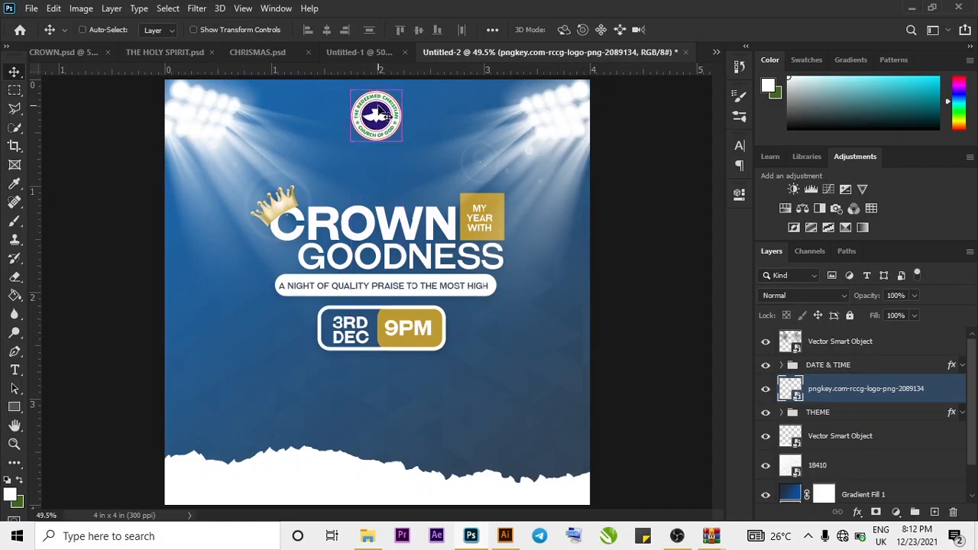
- Shrink the church logo slightly more and shift it a little to the right above the title
{"action": "key", "text": "ctrl+t"}
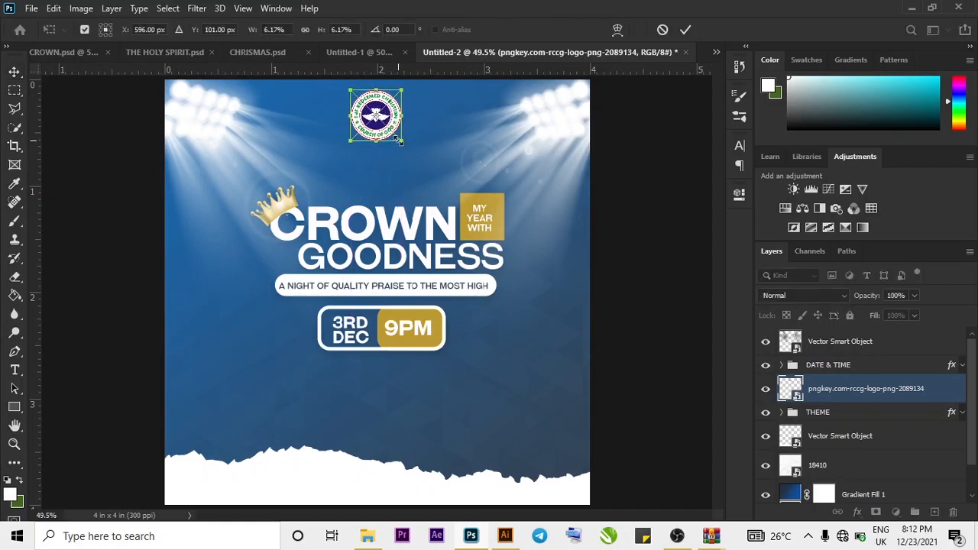
{"action": "left_click_drag", "start_coordinate": [403, 142], "coordinate": [402, 112]}
{"action": "left_click", "coordinate": [685, 29]}
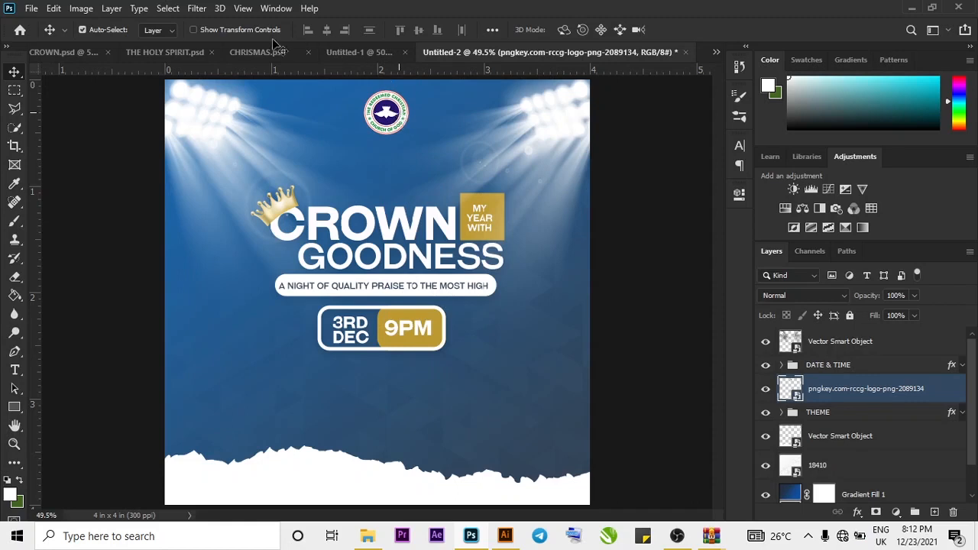
- Scale the church logo down to 4.91% near the flyer's upper edge
{"action": "key", "text": "a"}
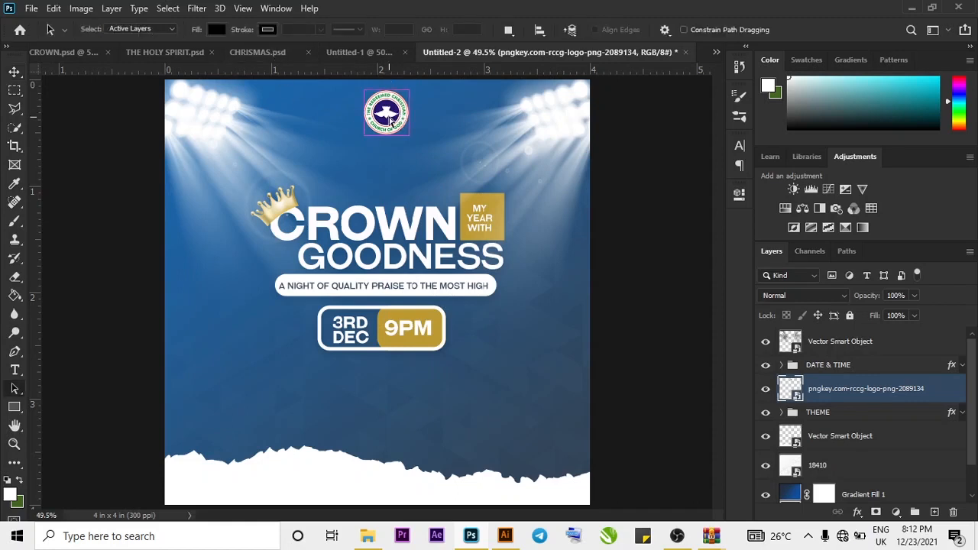
{"action": "key", "text": "ctrl+t"}
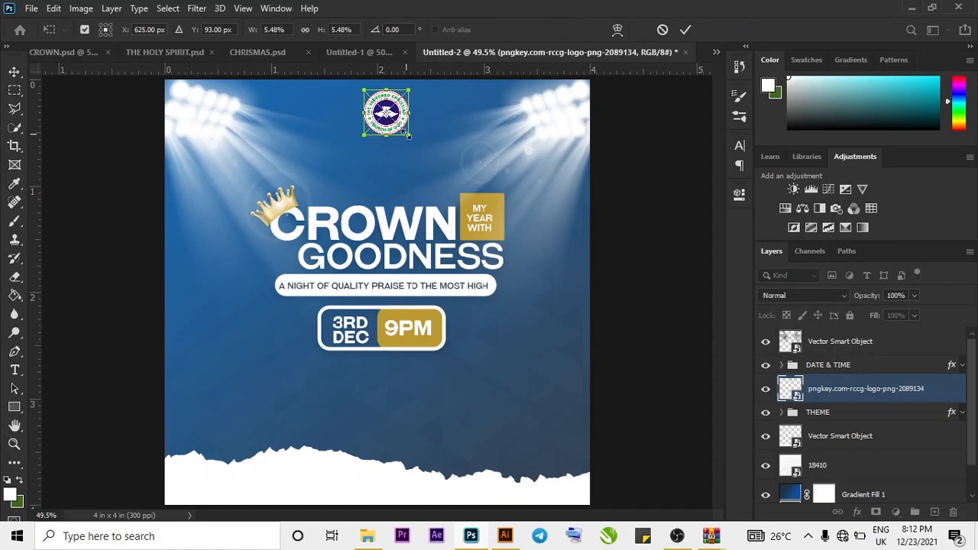
{"action": "left_click_drag", "start_coordinate": [409, 135], "coordinate": [406, 130]}
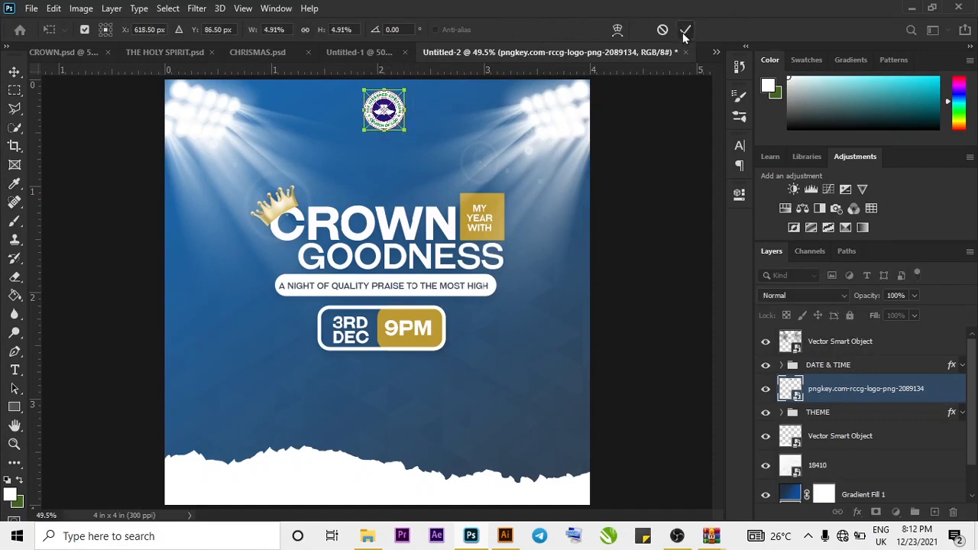
{"action": "left_click", "coordinate": [683, 33]}
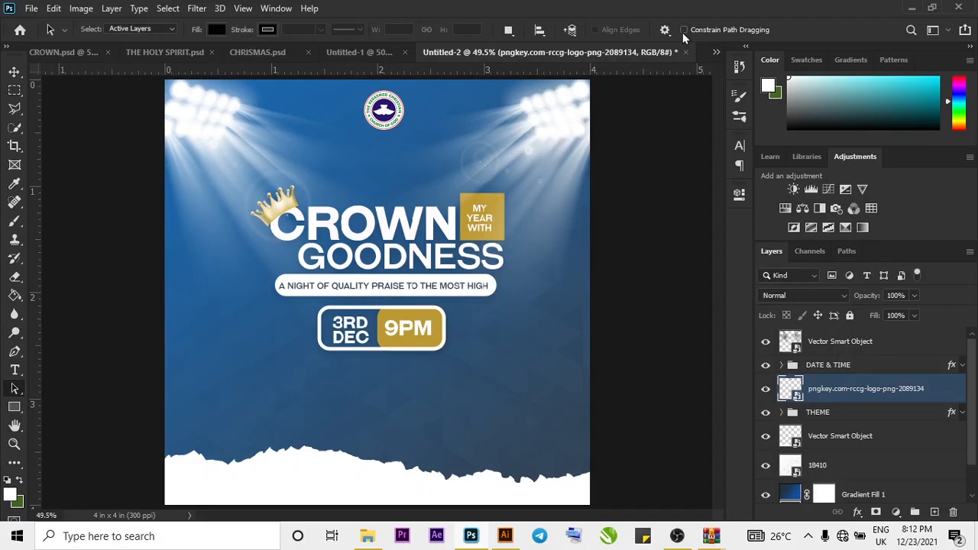
- Centre the church logo horizontally on the canvas and nudge it slightly down
{"action": "key", "text": "ctrl+a"}
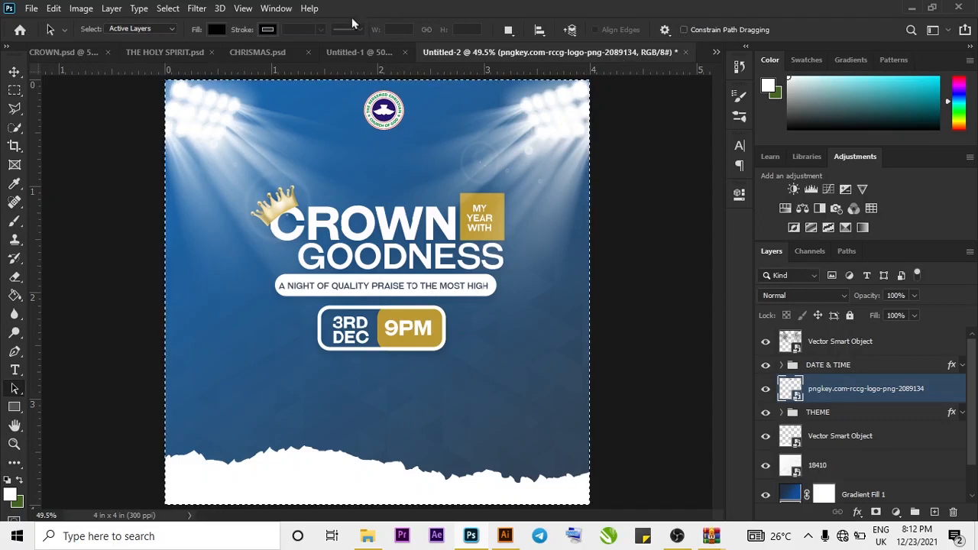
{"action": "left_click", "coordinate": [14, 72]}
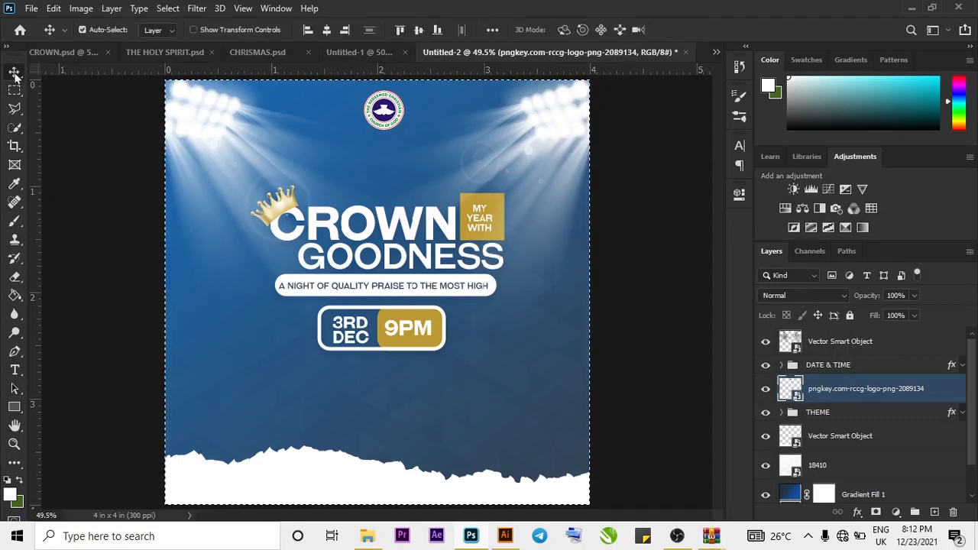
{"action": "left_click", "coordinate": [327, 29]}
{"action": "key", "text": "ctrl+d"}
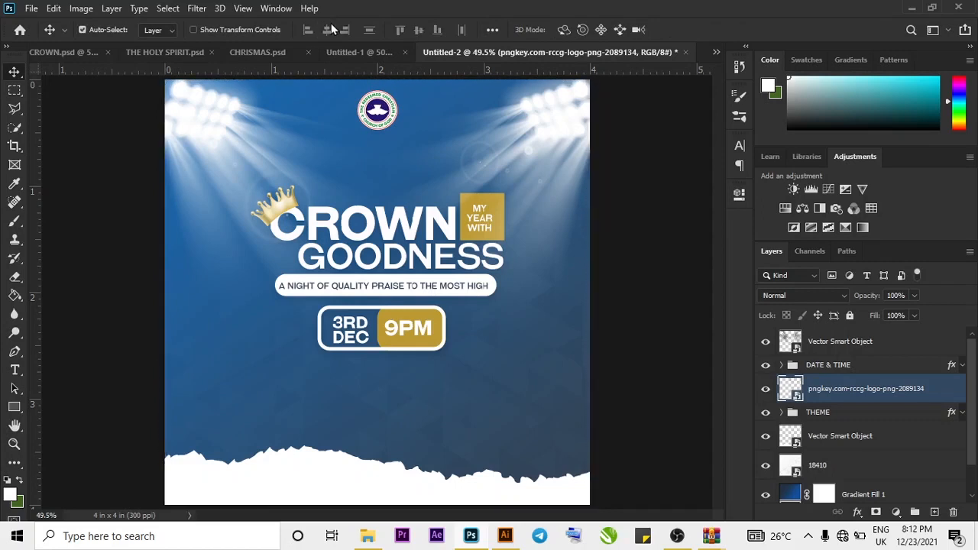
{"action": "key", "text": "Down"}
{"action": "key", "text": "Down"}
{"action": "key", "text": "Down"}
{"action": "key", "text": "Down"}
{"action": "key", "text": "Down"}
{"action": "key", "text": "Down"}
{"action": "key", "text": "Down"}
{"action": "key", "text": "Down"}
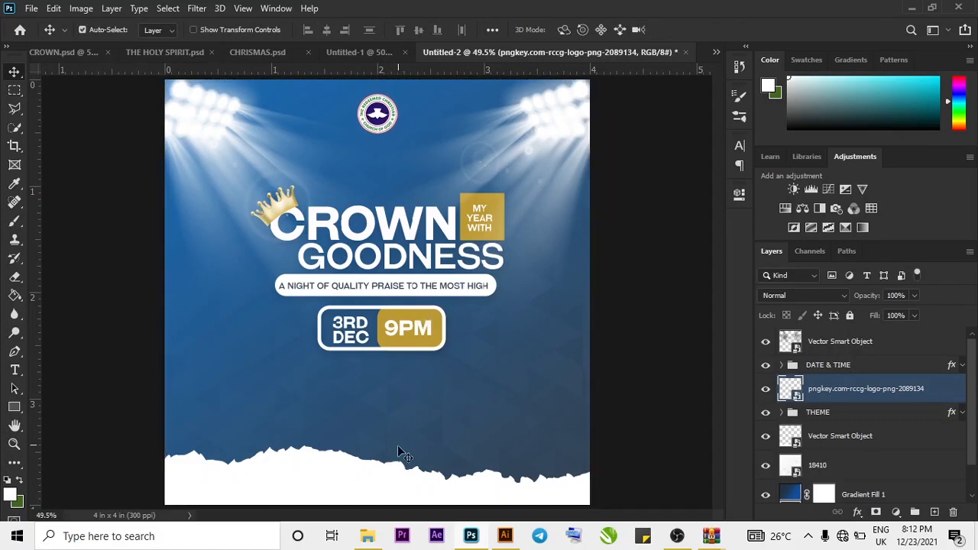
- Add the text line "ROYAL MEGA PARISH" below the date and time badge
{"action": "right_click", "coordinate": [189, 447]}
{"action": "left_click", "coordinate": [117, 422]}
{"action": "left_click", "coordinate": [15, 371]}
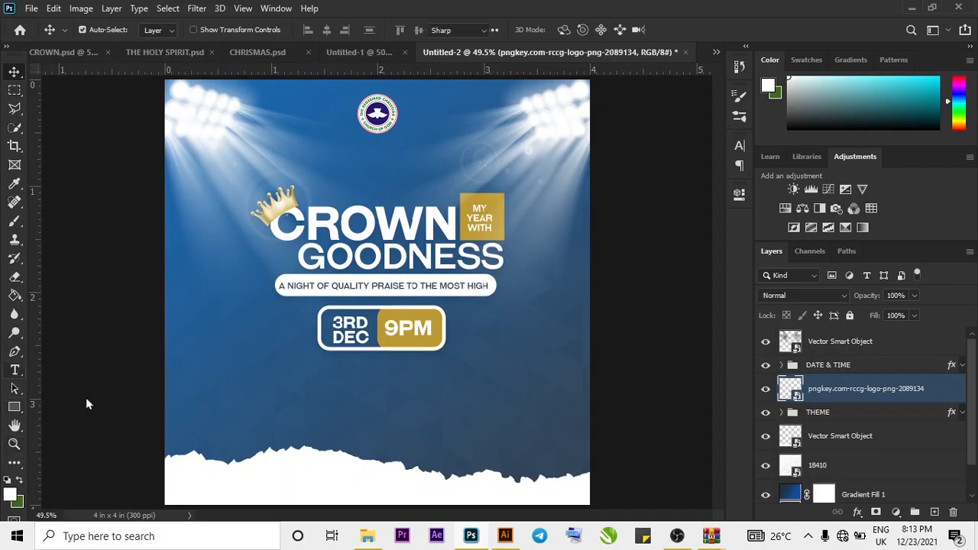
{"action": "left_click", "coordinate": [327, 386]}
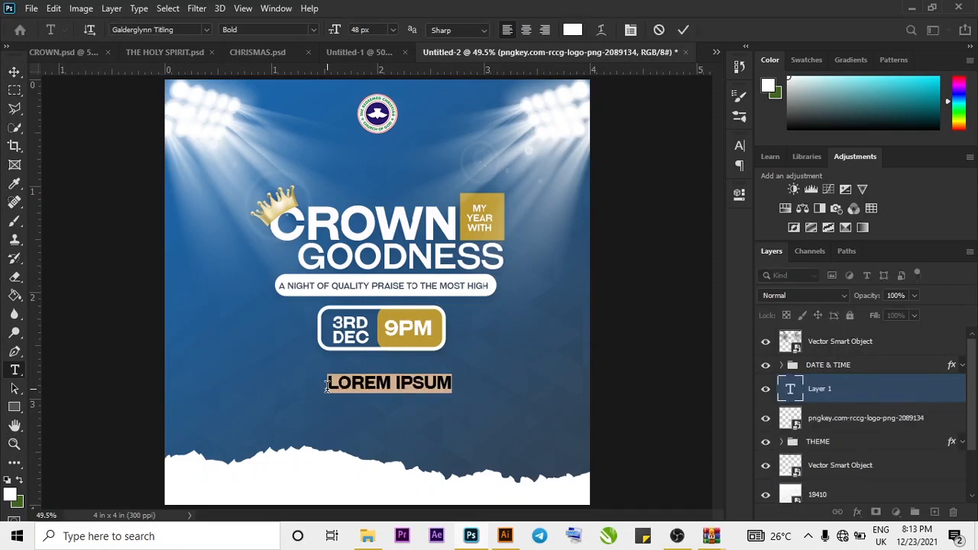
{"action": "type", "text": "RO"}
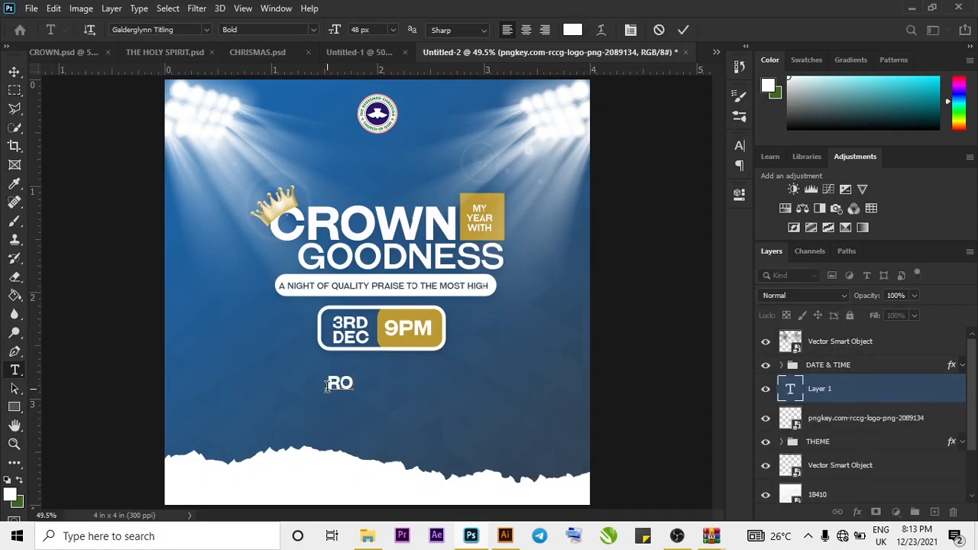
{"action": "type", "text": "YAL MEAG"}
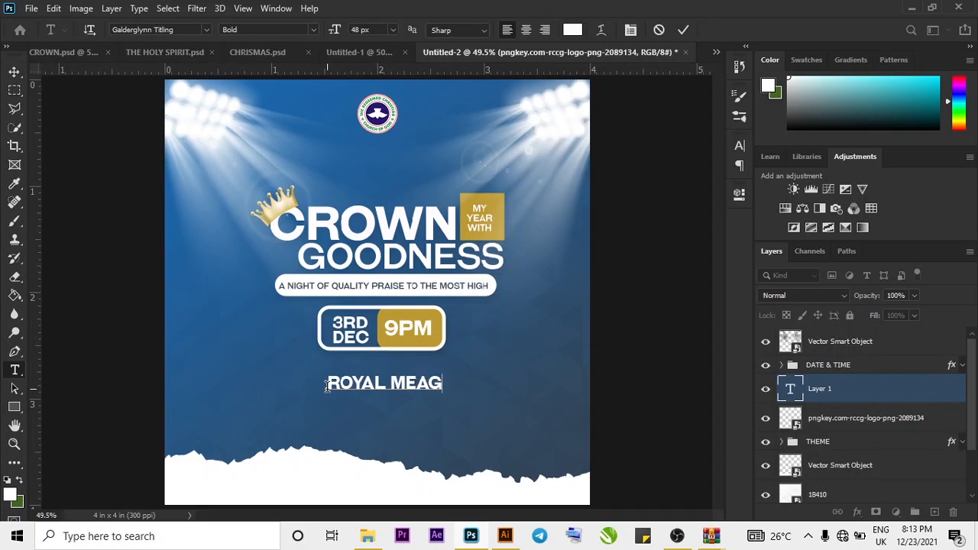
{"action": "key", "text": "BackSpace"}
{"action": "type", "text": "GA PAR"}
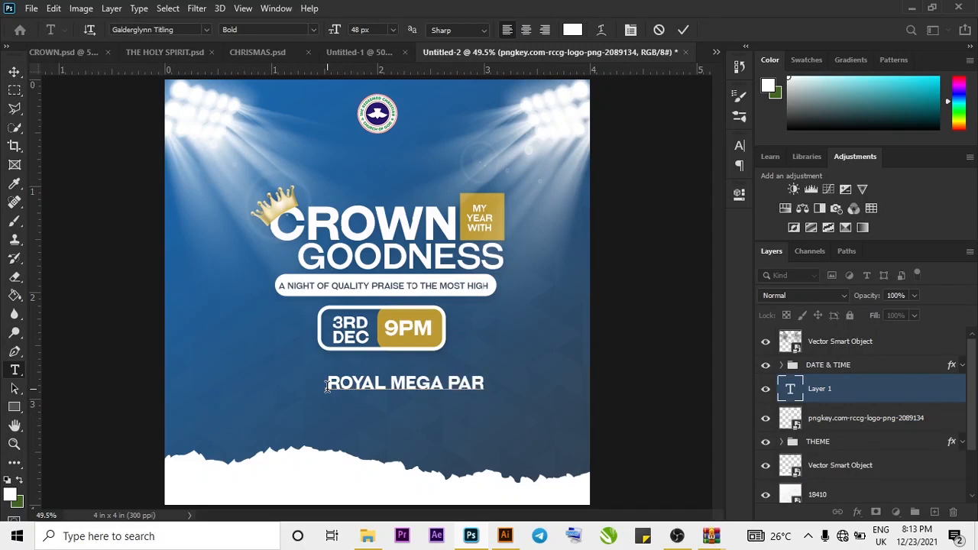
{"action": "type", "text": "ISH"}
{"action": "left_click", "coordinate": [682, 30]}
- Set the ROYAL MEGA PARISH text to Nexa Bold at 30 px and move it up closer to the date and time badge
{"action": "left_click", "coordinate": [736, 144]}
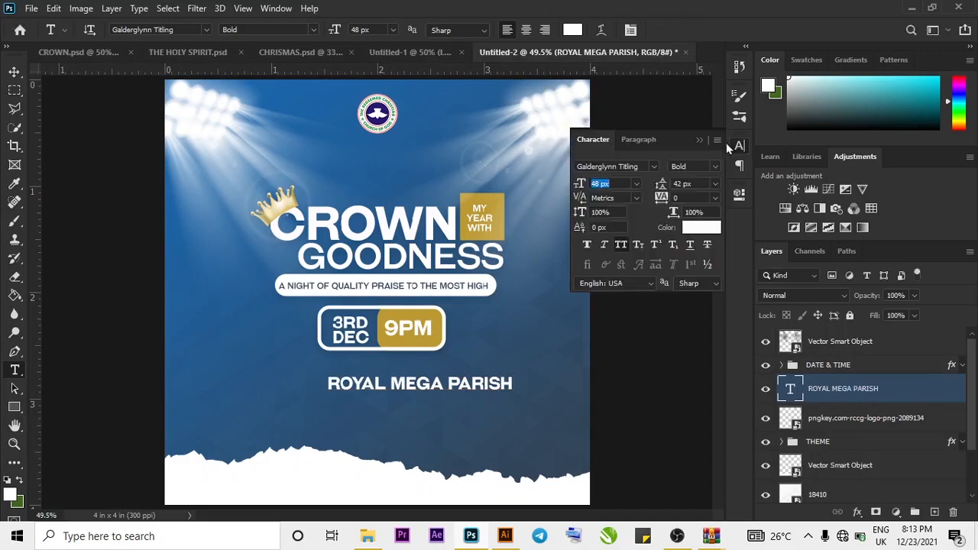
{"action": "left_click", "coordinate": [655, 165]}
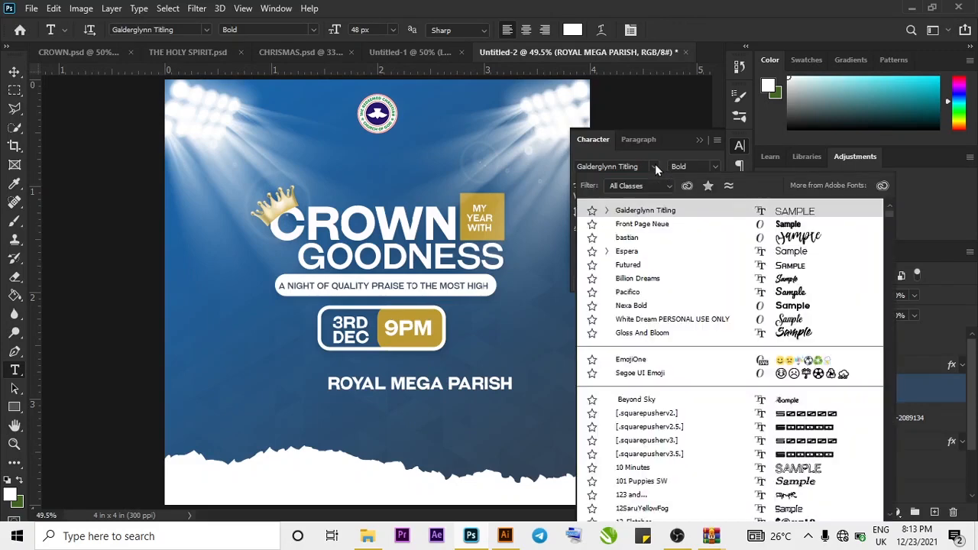
{"action": "left_click", "coordinate": [642, 307]}
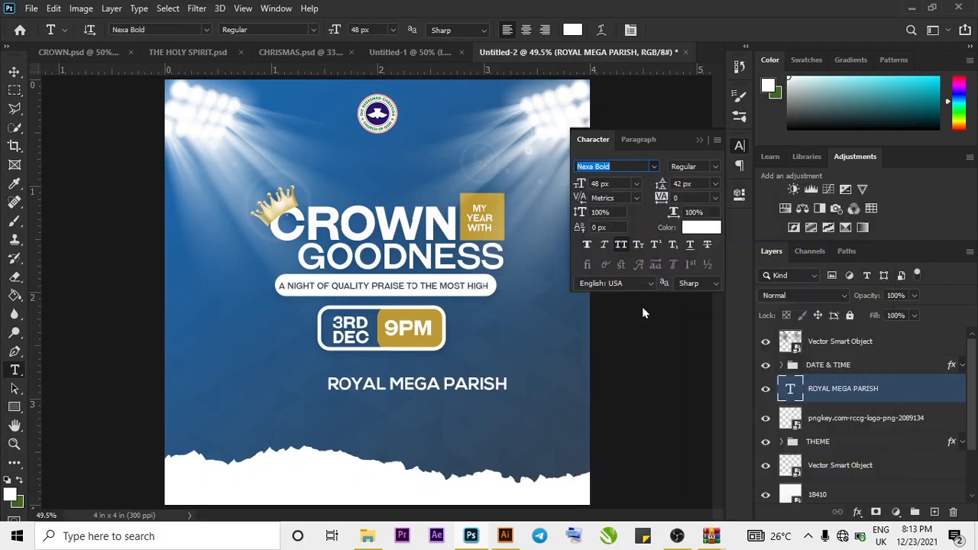
{"action": "left_click", "coordinate": [637, 186]}
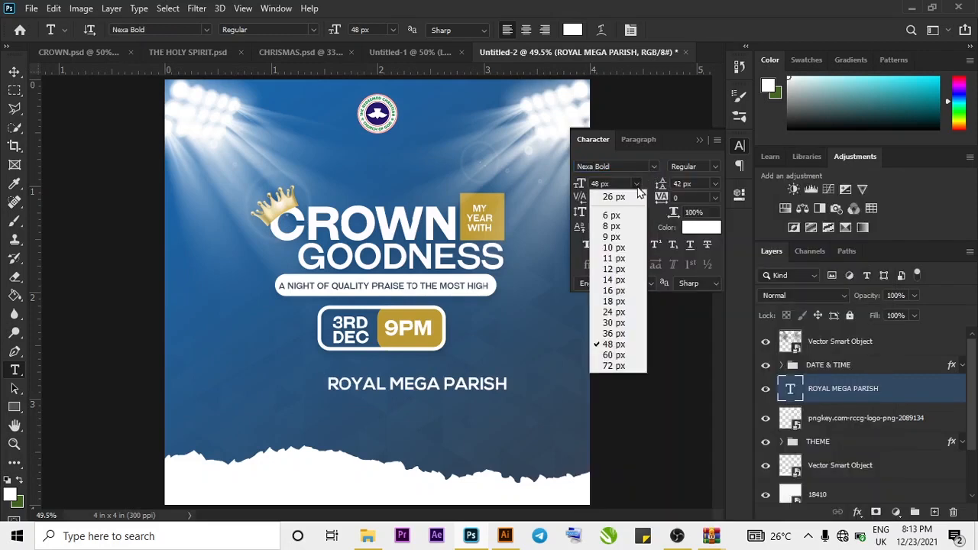
{"action": "left_click", "coordinate": [615, 323]}
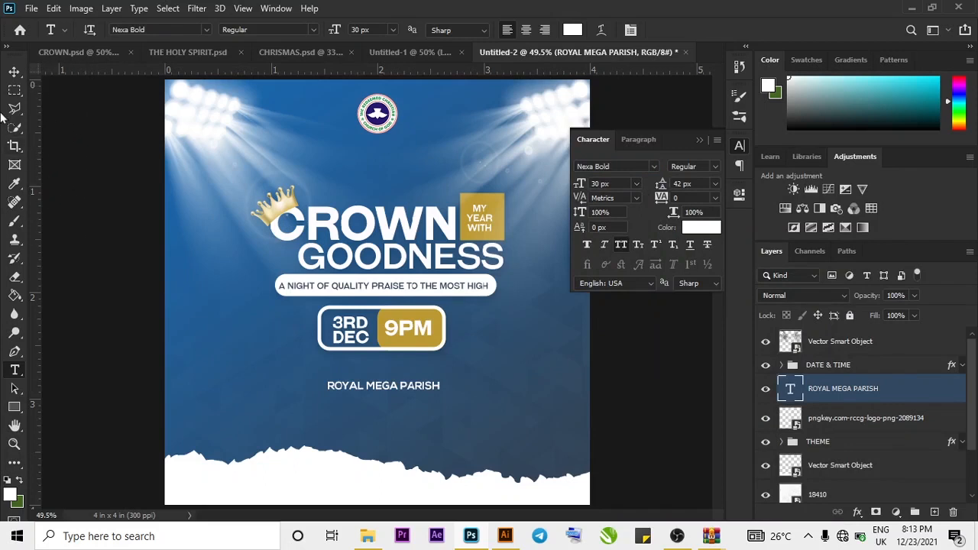
{"action": "left_click", "coordinate": [14, 71]}
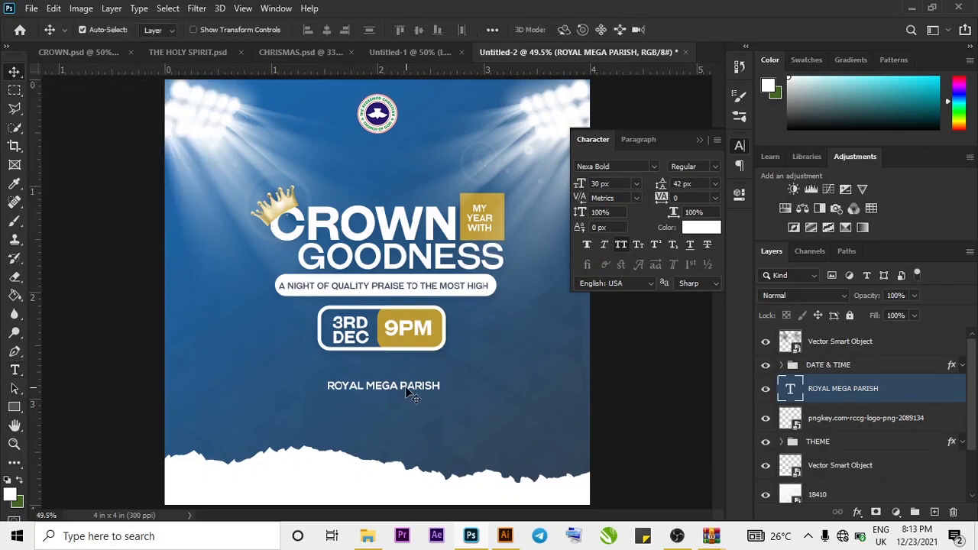
{"action": "left_click_drag", "start_coordinate": [409, 391], "coordinate": [406, 381]}
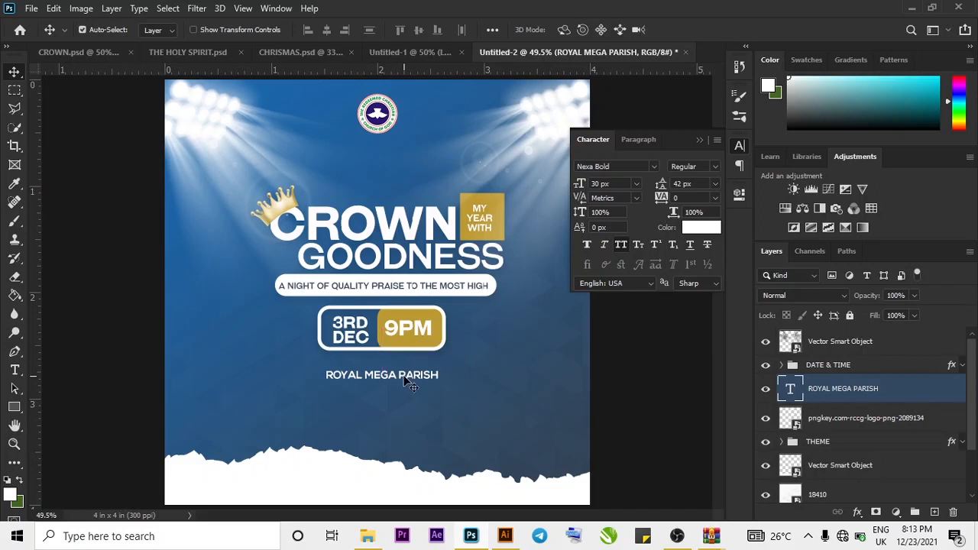
- Duplicate the ROYAL MEGA PARISH line and place the copy directly below the original
{"action": "left_click_drag", "start_coordinate": [405, 382], "coordinate": [405, 383]}
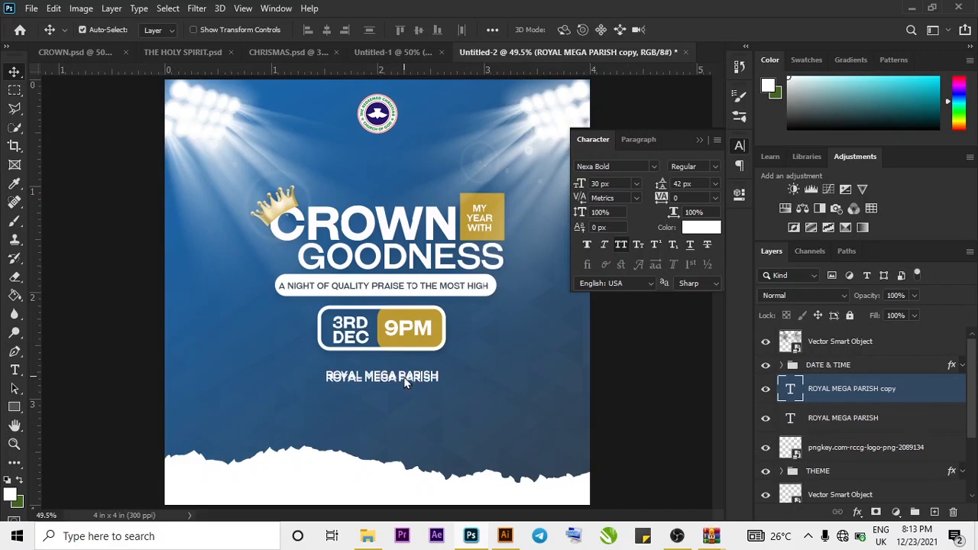
{"action": "key", "text": "shift+Down"}
{"action": "key", "text": "shift+Down"}
{"action": "key", "text": "shift+Down"}
{"action": "key", "text": "shift+Down"}
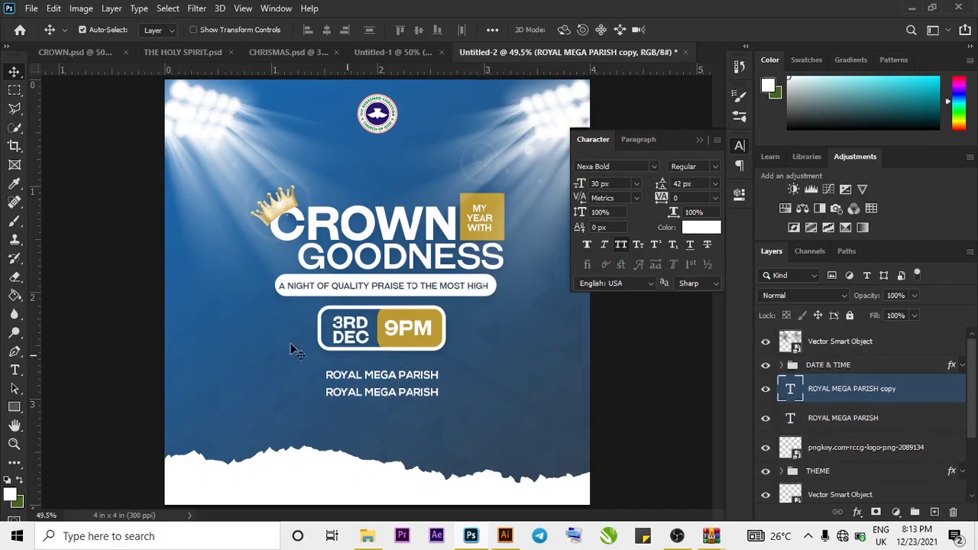
- Replace the duplicated line's text with the venue's street address, broken over two lines before the town name
{"action": "left_click", "coordinate": [16, 369]}
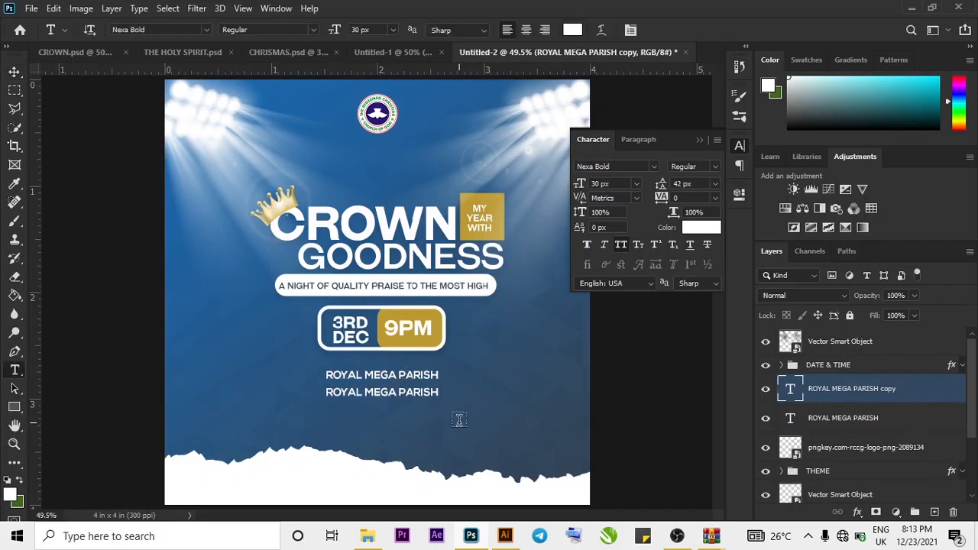
{"action": "left_click", "coordinate": [434, 394]}
{"action": "key", "text": "ctrl+a"}
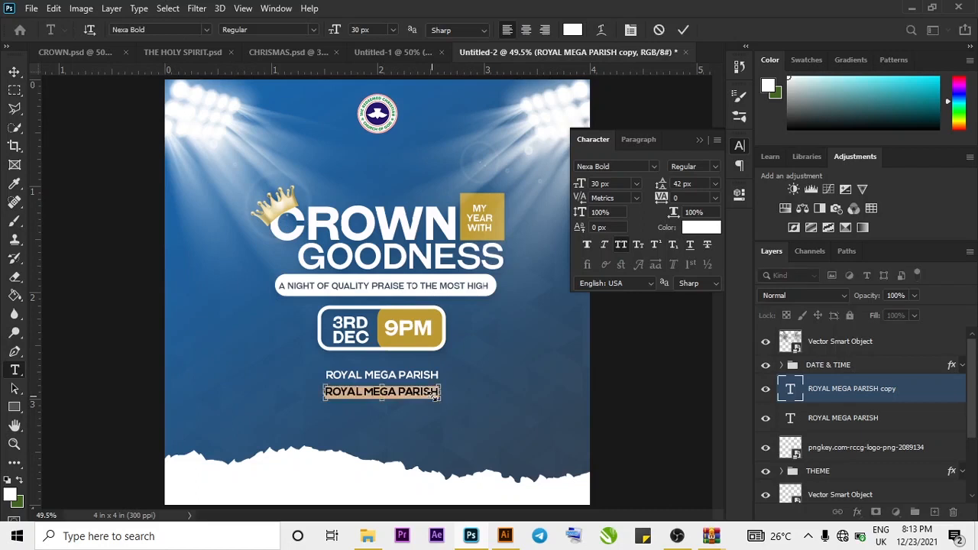
{"action": "key", "text": "BackSpace"}
{"action": "type", "text": "OZA"}
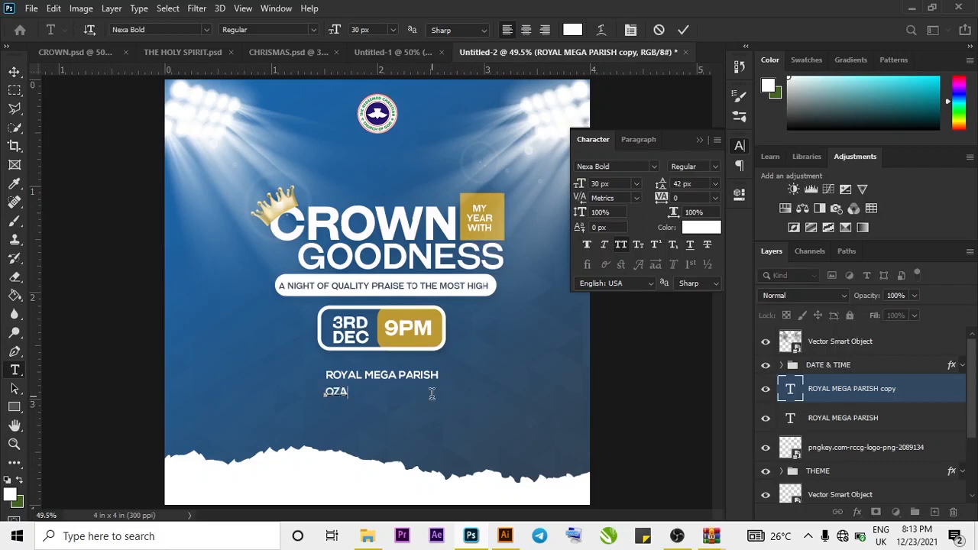
{"action": "type", "text": "DHE STREE"}
{"action": "type", "text": "T"}
{"action": "type", "text": " BY TO"}
{"action": "type", "text": "IPP"}
{"action": "type", "text": "ER"}
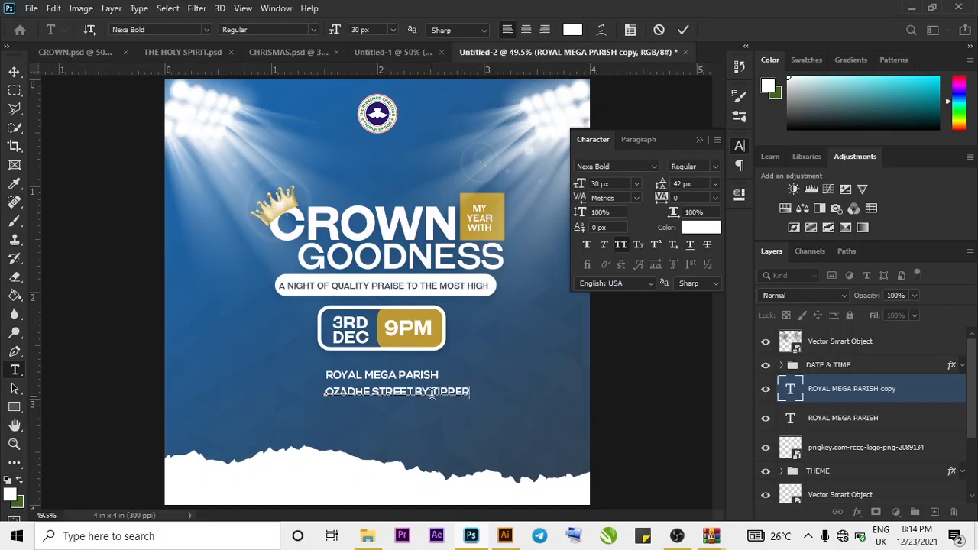
{"action": "type", "text": " GARAGE, OZO"}
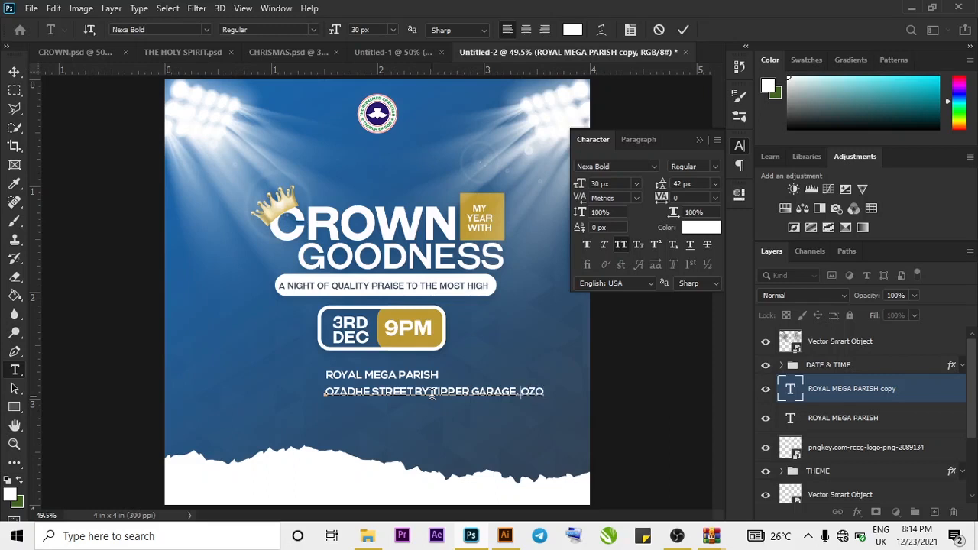
{"action": "key", "text": "Return"}
{"action": "type", "text": "RO DELTA"}
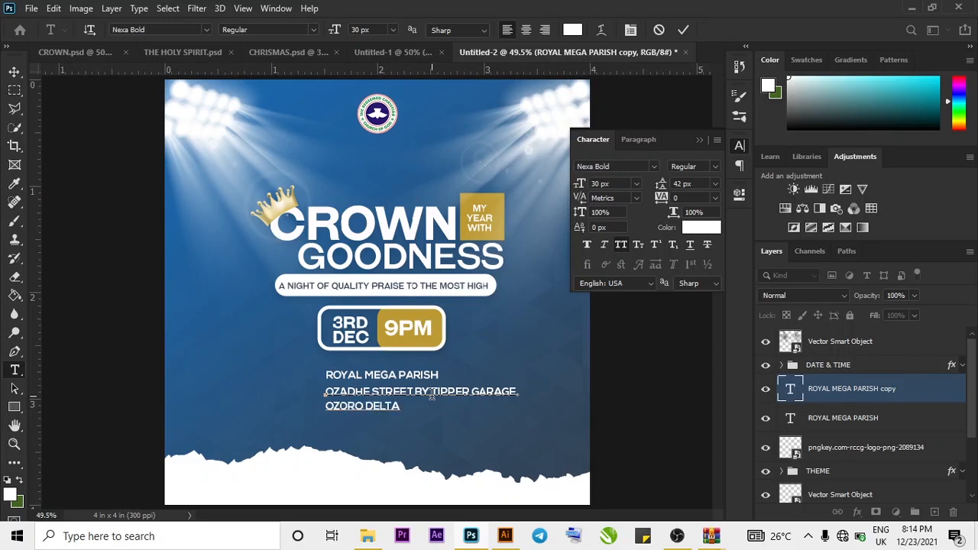
{"action": "type", "text": " STAR"}
- Centre-align the two-line address text and centre it horizontally on the canvas
{"action": "key", "text": "ctrl+a"}
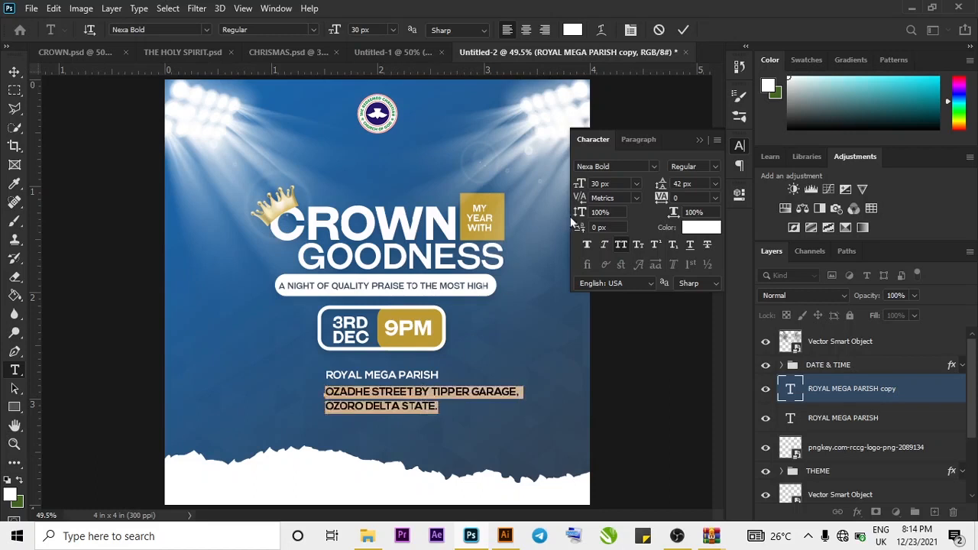
{"action": "left_click", "coordinate": [625, 143]}
{"action": "left_click", "coordinate": [606, 167]}
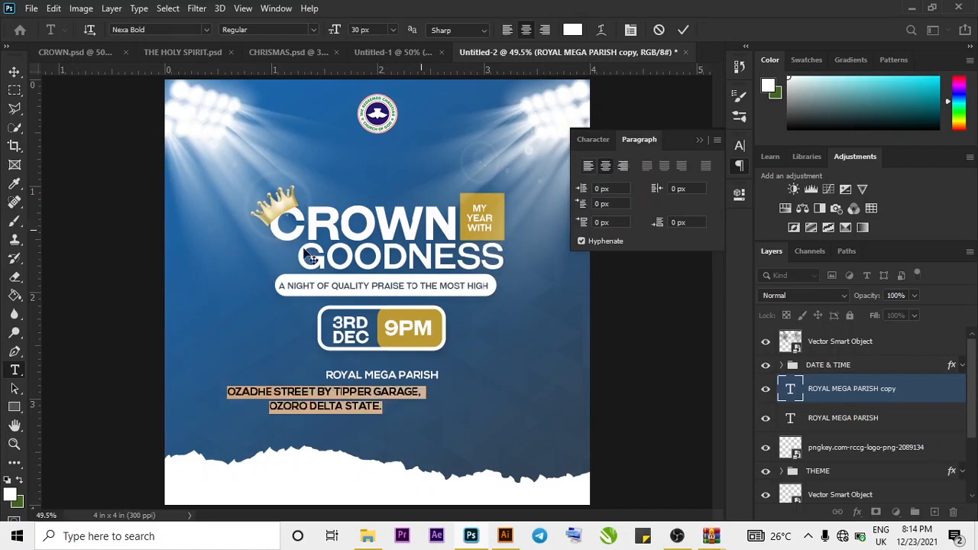
{"action": "left_click", "coordinate": [683, 30]}
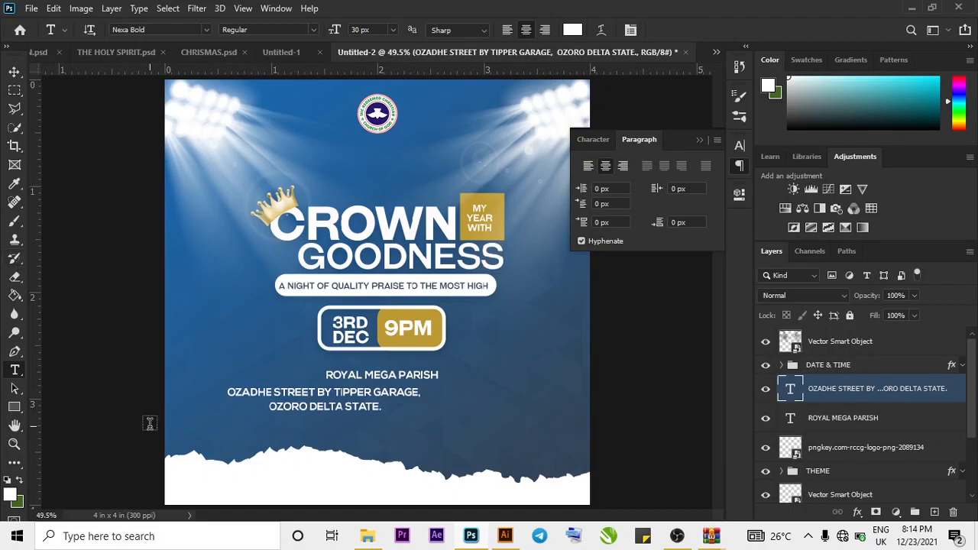
{"action": "left_click", "coordinate": [15, 72]}
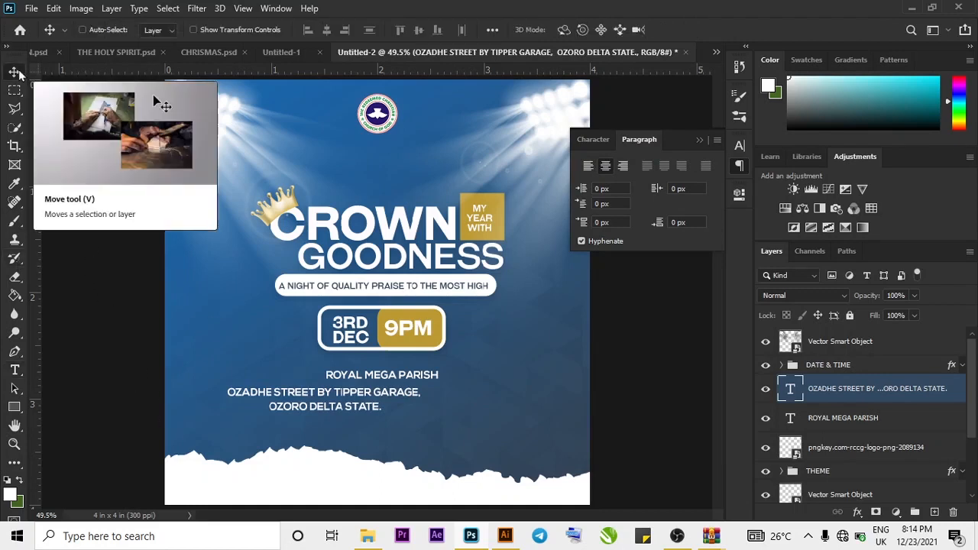
{"action": "left_click", "coordinate": [327, 31]}
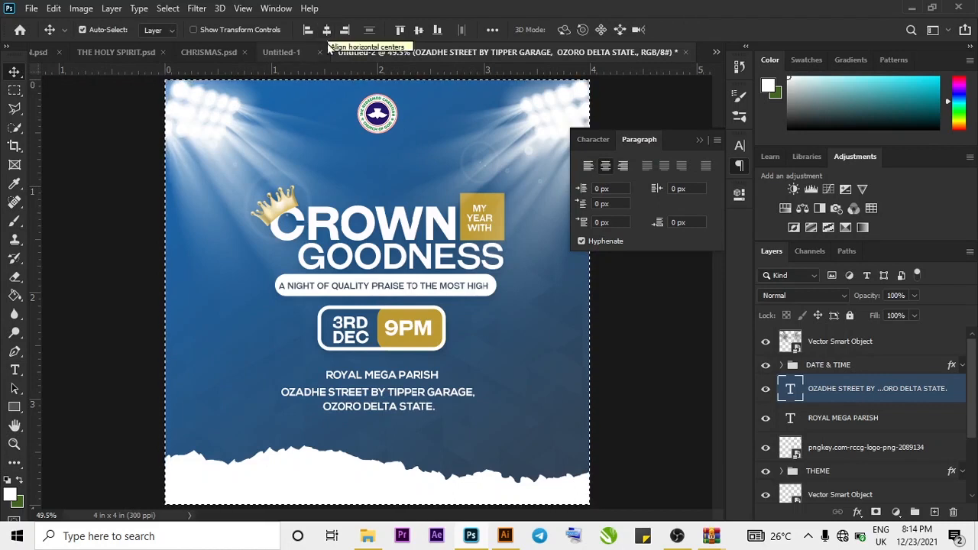
- Nudge the ROYAL MEGA PARISH line slightly up towards the date and time badge
{"action": "left_click", "coordinate": [375, 378]}
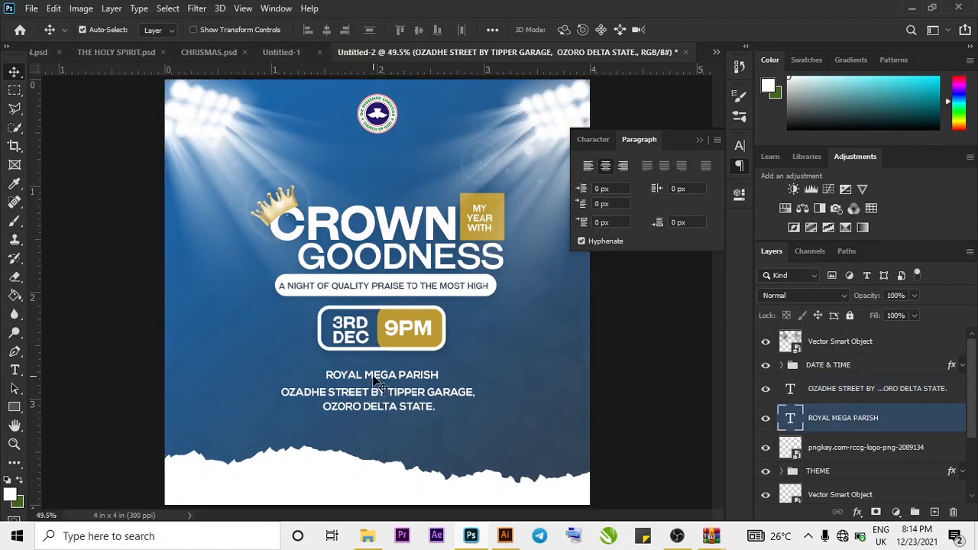
{"action": "key", "text": "Up"}
{"action": "key", "text": "Up"}
{"action": "key", "text": "Up"}
{"action": "key", "text": "Up"}
{"action": "key", "text": "Up"}
{"action": "key", "text": "Up"}
{"action": "key", "text": "Up"}
{"action": "key", "text": "Up"}
{"action": "key", "text": "Up"}
{"action": "key", "text": "Up"}
- Nudge the venue address text slightly up towards the ROYAL MEGA PARISH line
{"action": "left_click", "coordinate": [385, 403]}
{"action": "key", "text": "Up"}
{"action": "key", "text": "Up"}
{"action": "key", "text": "Up"}
{"action": "key", "text": "Up"}
{"action": "key", "text": "Up"}
{"action": "key", "text": "Up"}
{"action": "key", "text": "Up"}
{"action": "key", "text": "Up"}
{"action": "key", "text": "Up"}
{"action": "key", "text": "Up"}
{"action": "key", "text": "Up"}
{"action": "key", "text": "Up"}
{"action": "key", "text": "Up"}
{"action": "key", "text": "Up"}
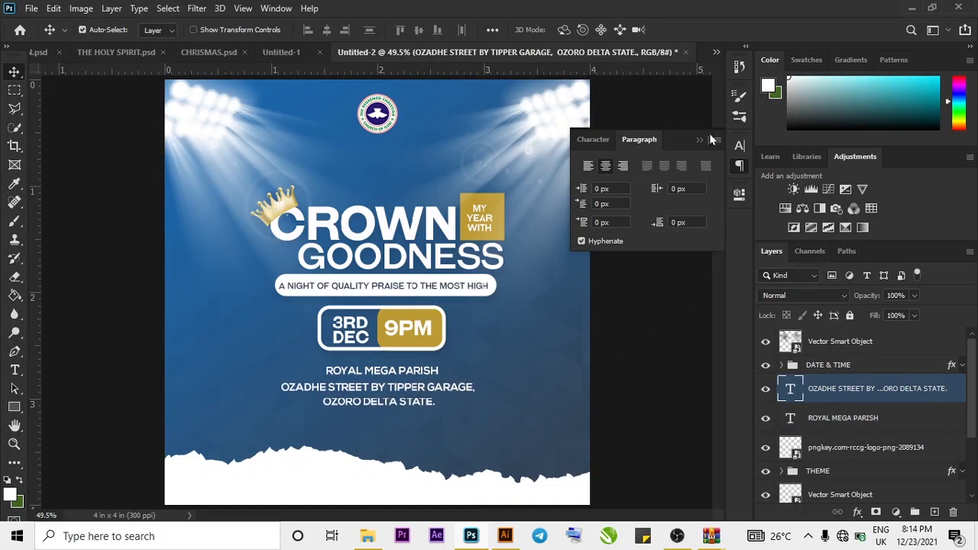
- Set the venue address text in Nexa Light and reduce its leading to 35 px
{"action": "left_click", "coordinate": [593, 140]}
{"action": "left_click", "coordinate": [628, 166]}
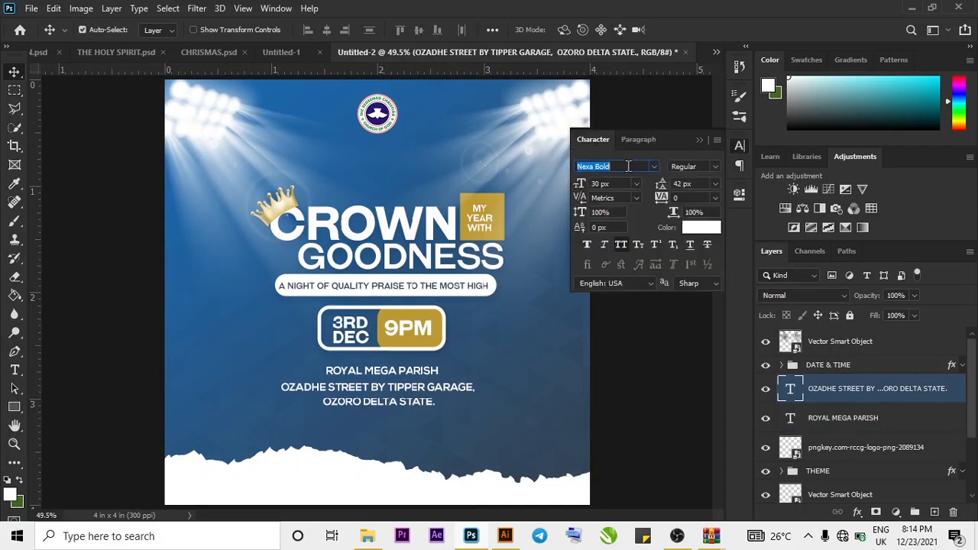
{"action": "type", "text": "NE"}
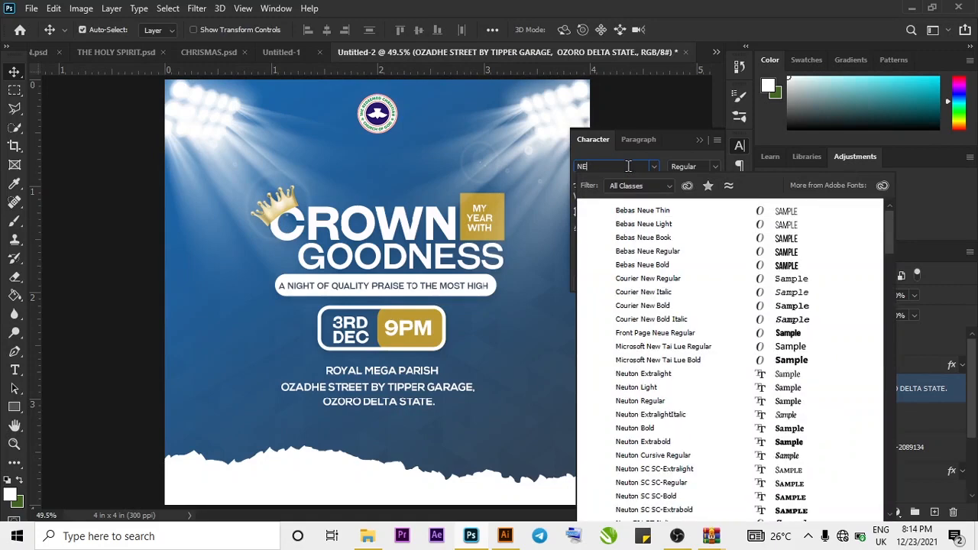
{"action": "type", "text": "XA"}
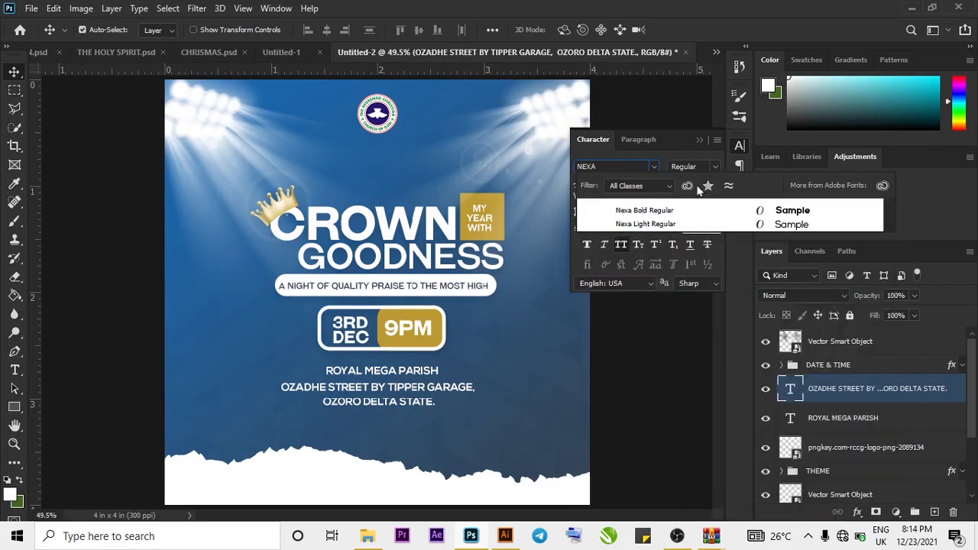
{"action": "left_click", "coordinate": [677, 224]}
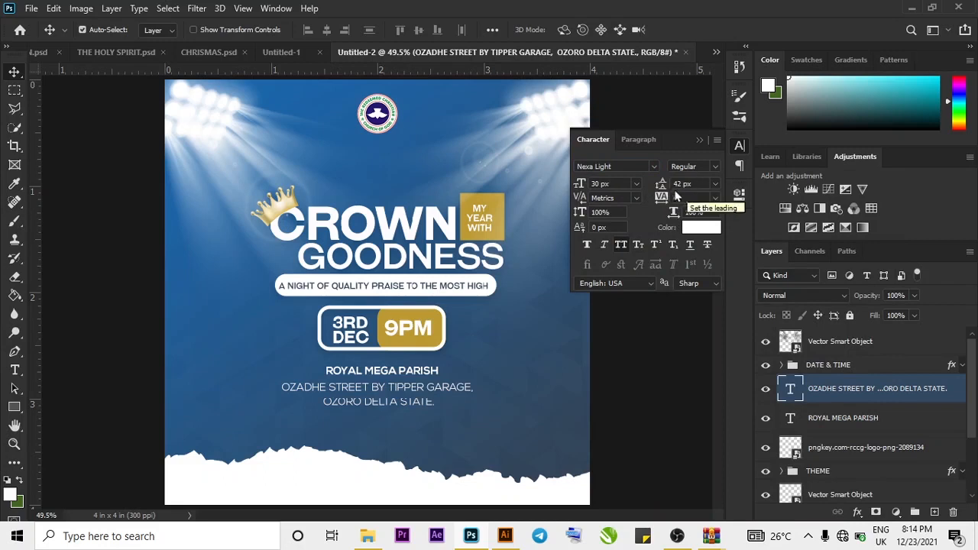
{"action": "mouse_move", "coordinate": [661, 187]}
{"action": "left_mouse_down"}
{"action": "mouse_move", "coordinate": [651, 185]}
{"action": "mouse_move", "coordinate": [680, 184]}
{"action": "left_mouse_up"}
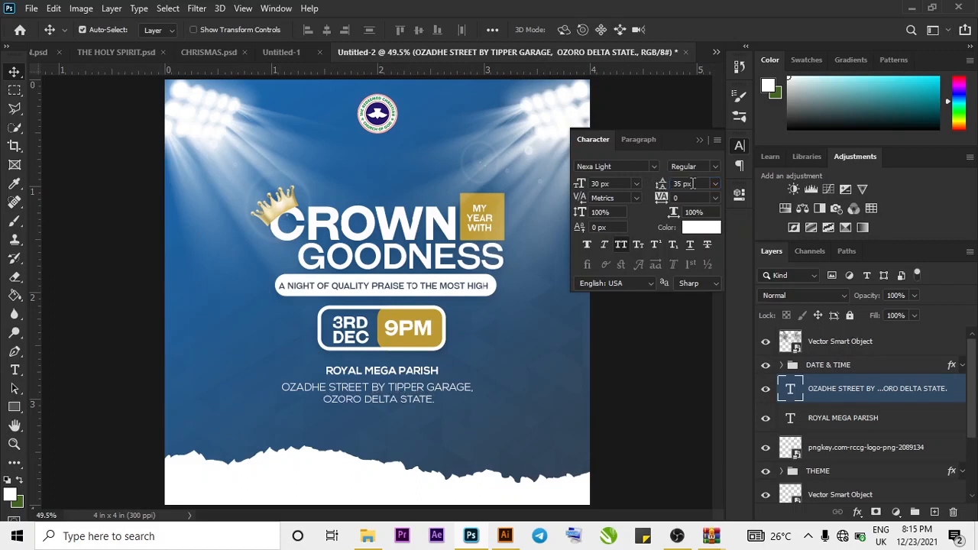
{"action": "right_click", "coordinate": [693, 183]}
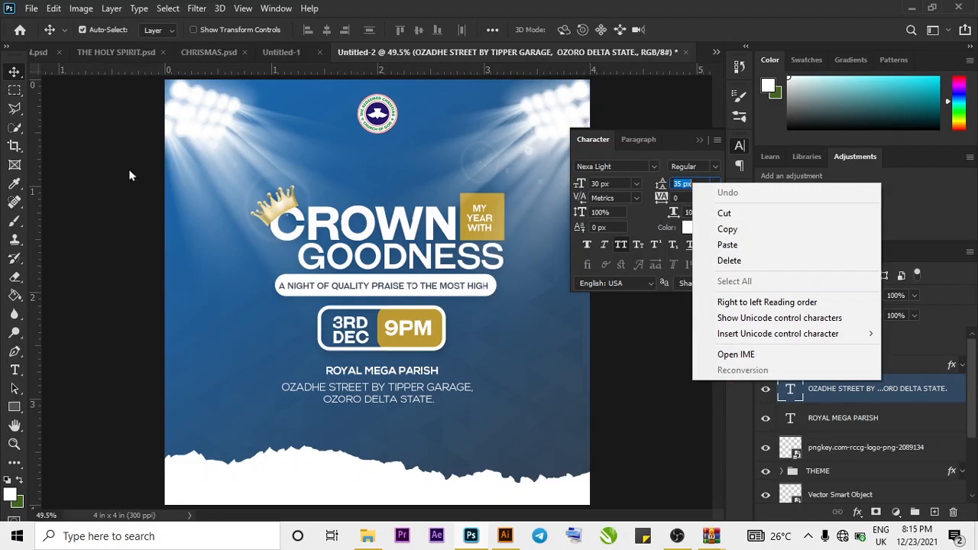
{"action": "left_click", "coordinate": [110, 185]}
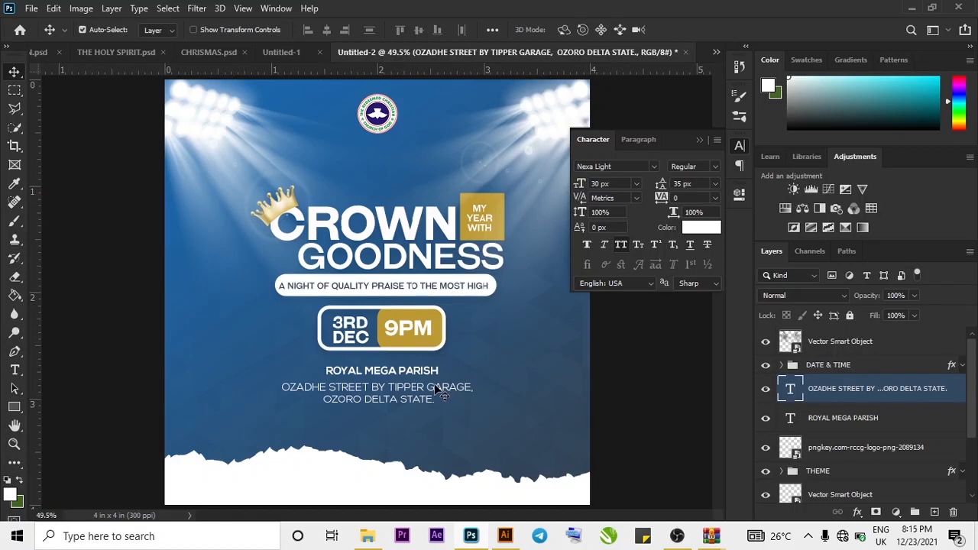
- Add a new text line reading DELTA PROVINCE 15 between the church logo and the CROWN title
{"action": "left_click", "coordinate": [14, 370]}
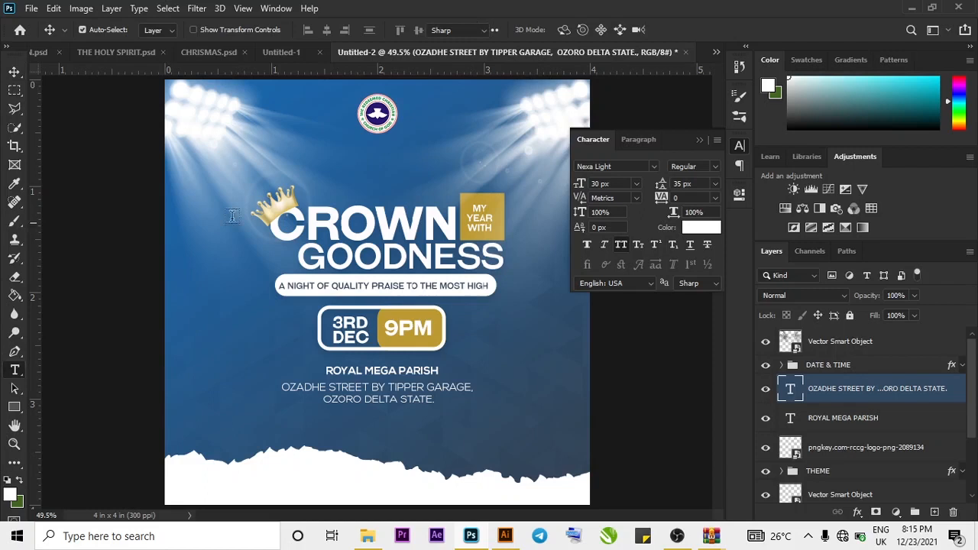
{"action": "left_click", "coordinate": [338, 158]}
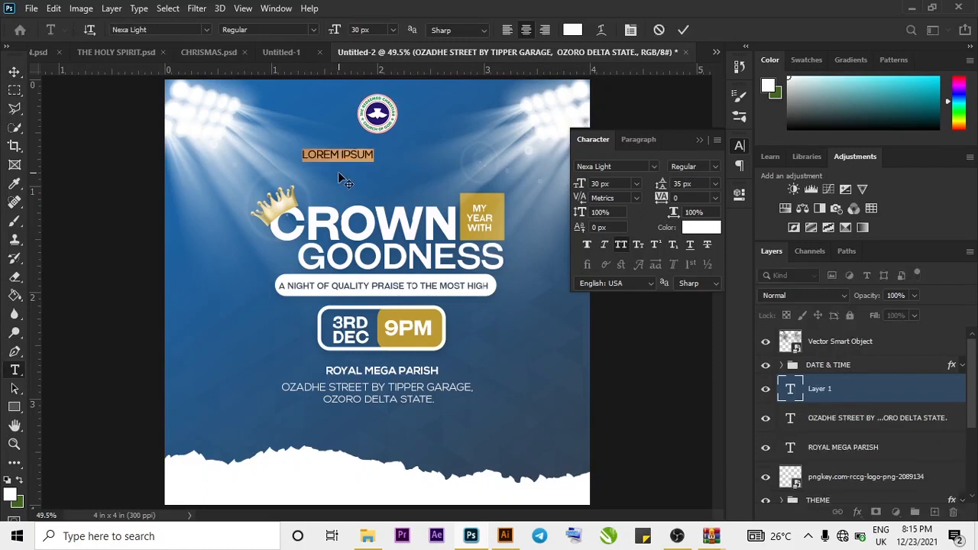
{"action": "key", "text": "BackSpace"}
{"action": "type", "text": "DELTA"}
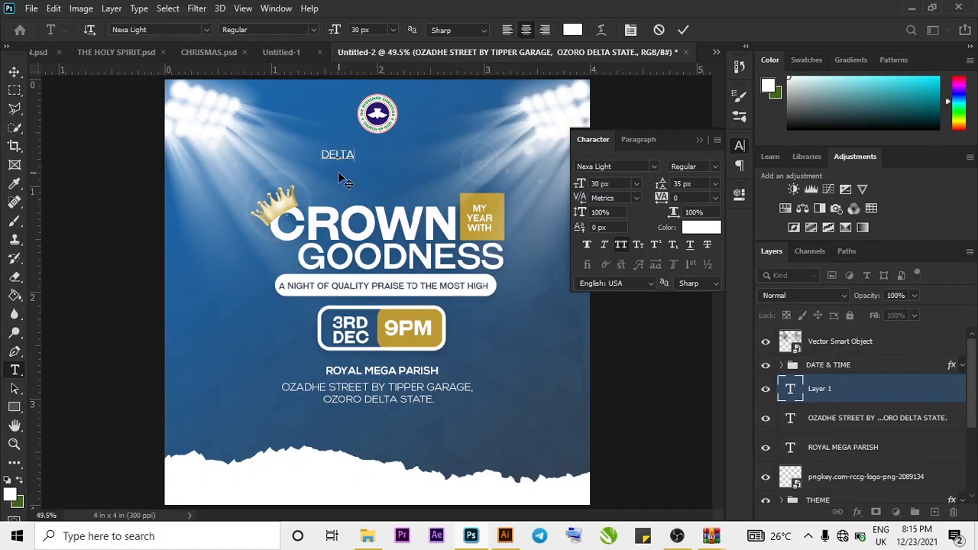
{"action": "type", "text": " PROVINCE 15"}
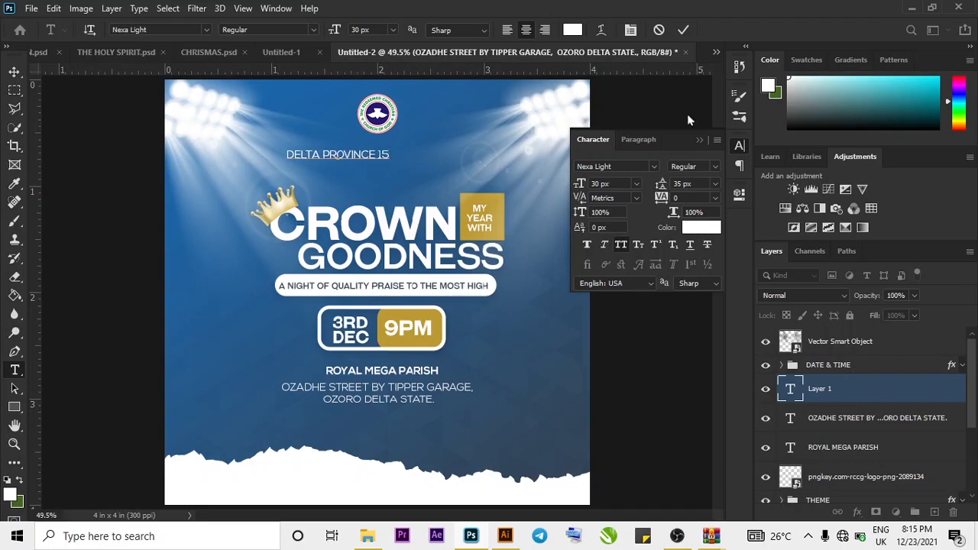
- Change the font of the whole DELTA PROVINCE 15 line to Nexa Bold and commit the text
{"action": "left_click", "coordinate": [654, 167]}
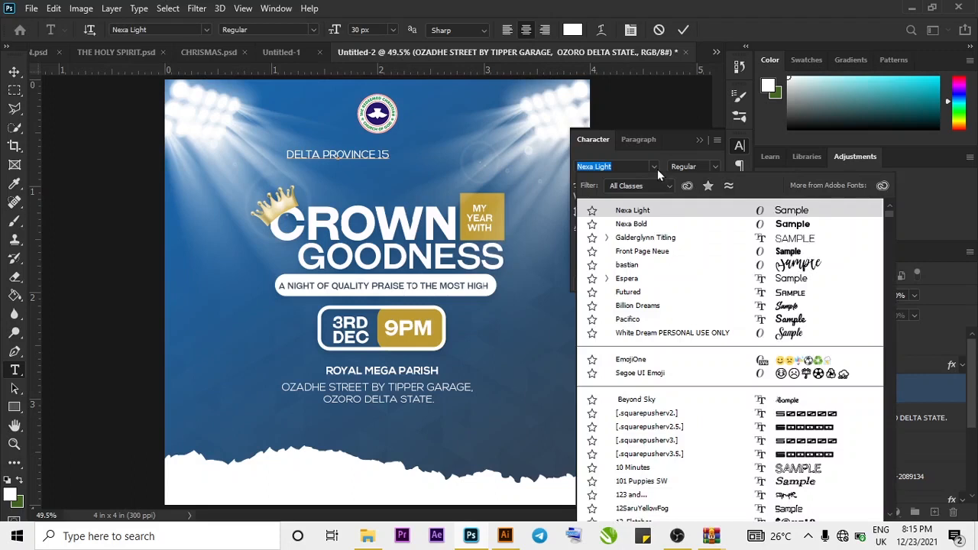
{"action": "left_click", "coordinate": [654, 225]}
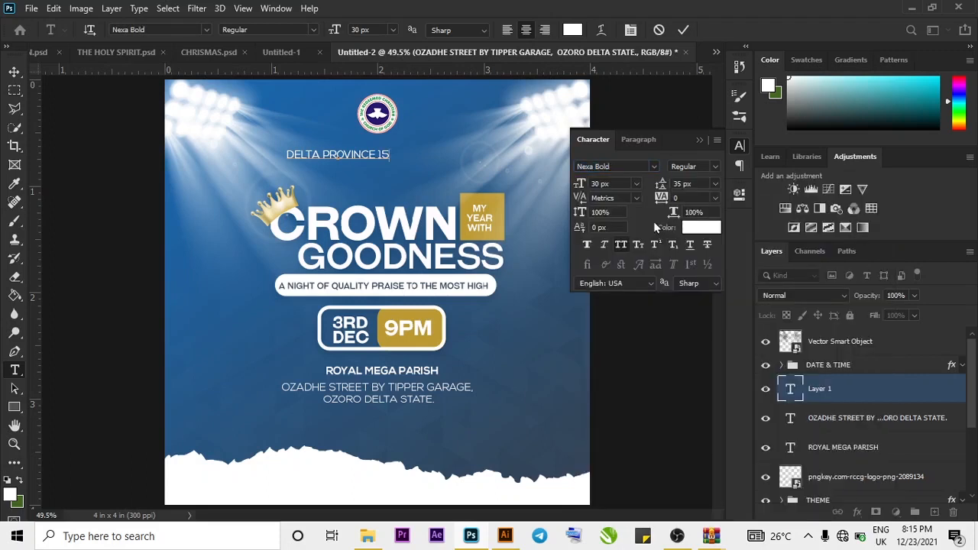
{"action": "left_click", "coordinate": [387, 153]}
{"action": "key", "text": "ctrl+a"}
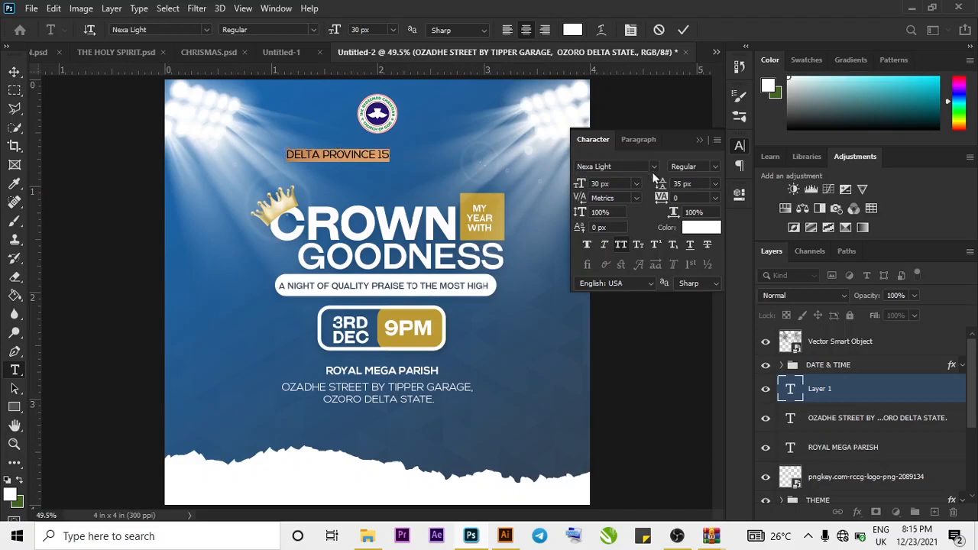
{"action": "left_click", "coordinate": [613, 170]}
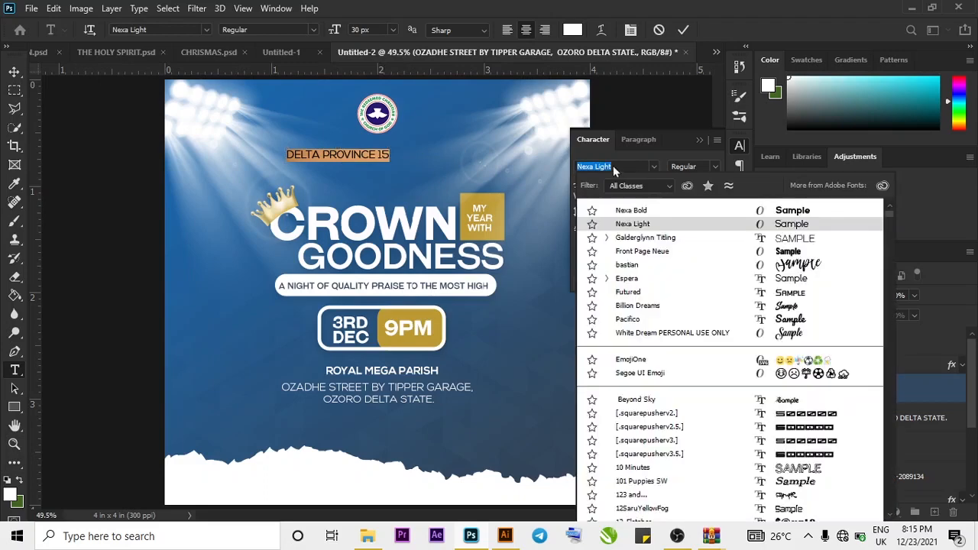
{"action": "left_click", "coordinate": [634, 210]}
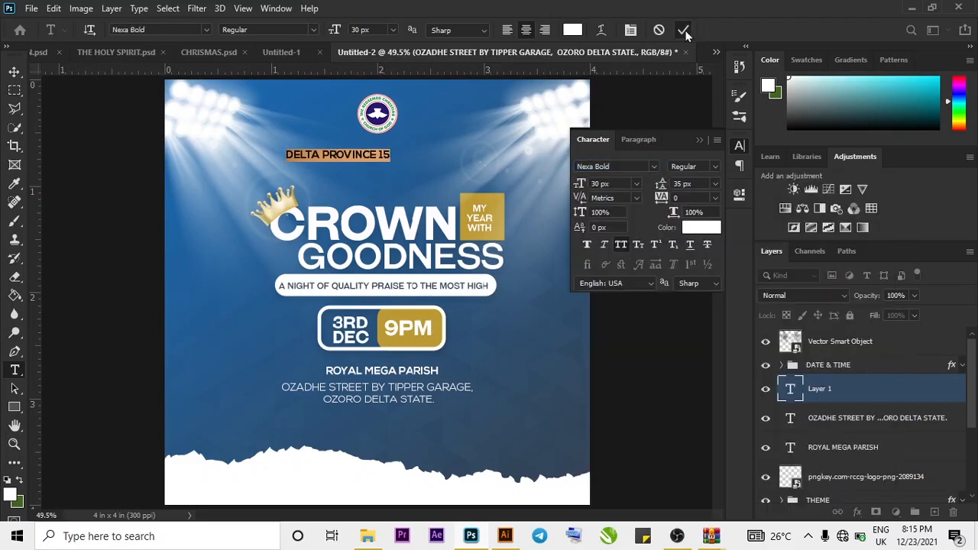
{"action": "left_click", "coordinate": [684, 31]}
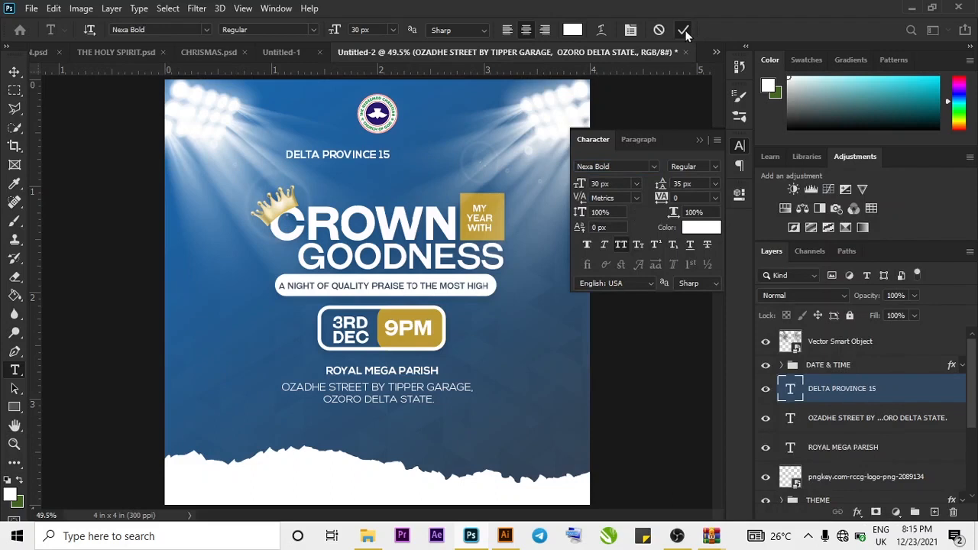
- Centre the DELTA PROVINCE 15 line horizontally on the canvas and clear the selection
{"action": "left_click", "coordinate": [15, 71]}
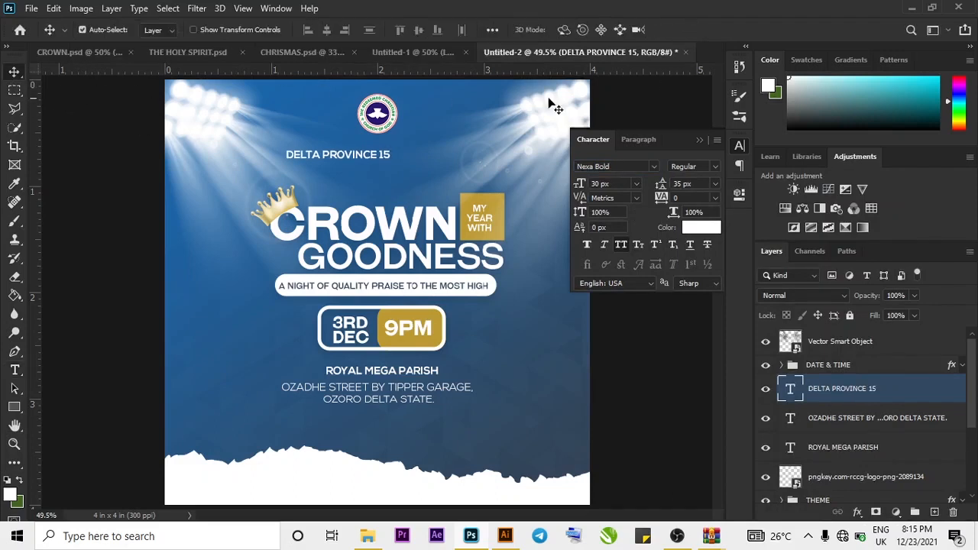
{"action": "left_click", "coordinate": [699, 140]}
{"action": "key", "text": "ctrl+a"}
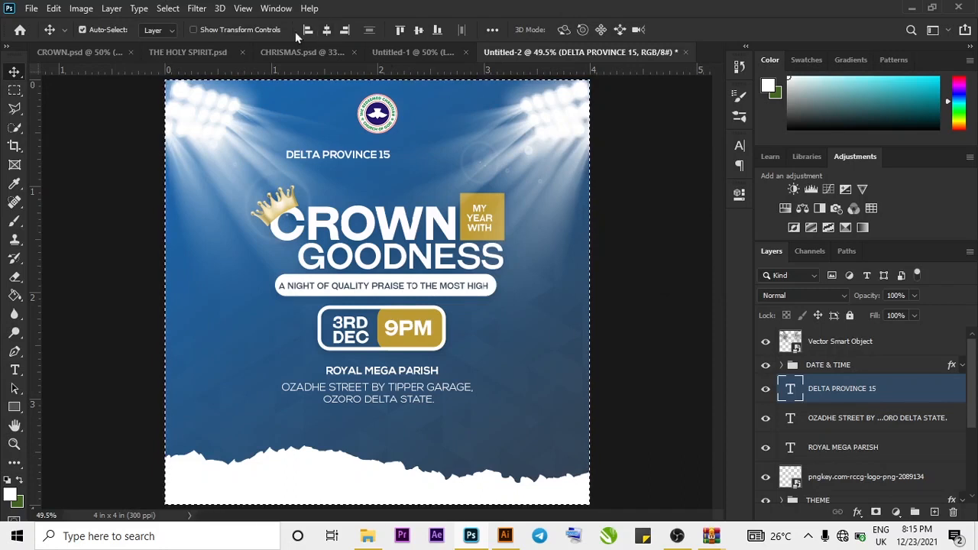
{"action": "left_click", "coordinate": [326, 30]}
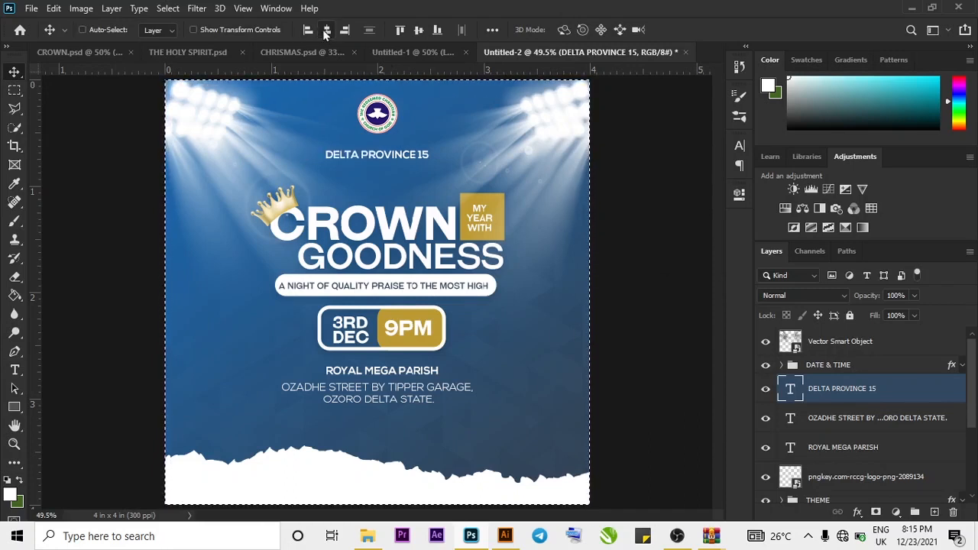
{"action": "key", "text": "ctrl+d"}
- Nudge the DELTA PROVINCE 15 line slightly up towards the church logo
{"action": "key", "text": "Up"}
{"action": "key", "text": "Up"}
{"action": "key", "text": "Up"}
{"action": "key", "text": "Up"}
{"action": "key", "text": "Up"}
{"action": "key", "text": "Up"}
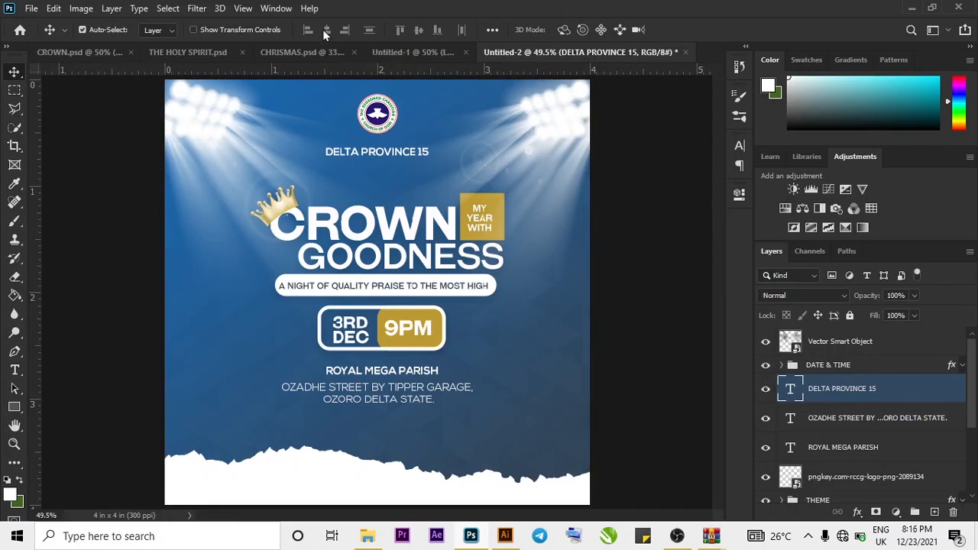
- Check the header text in the CROWN.psd reference, and in Untitled-2 duplicate the DELTA PROVINCE 15 line directly below the original
{"action": "left_click", "coordinate": [72, 63]}
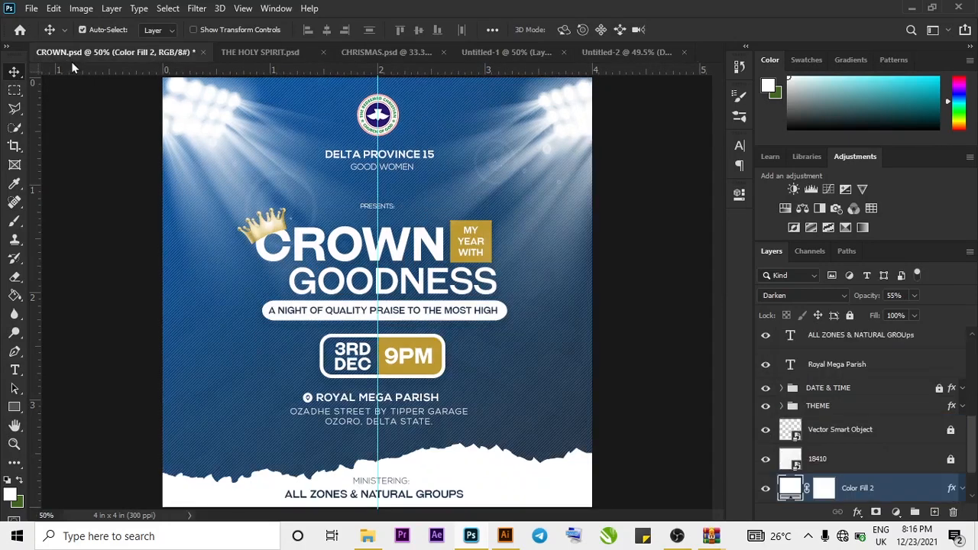
{"action": "right_click", "coordinate": [72, 62]}
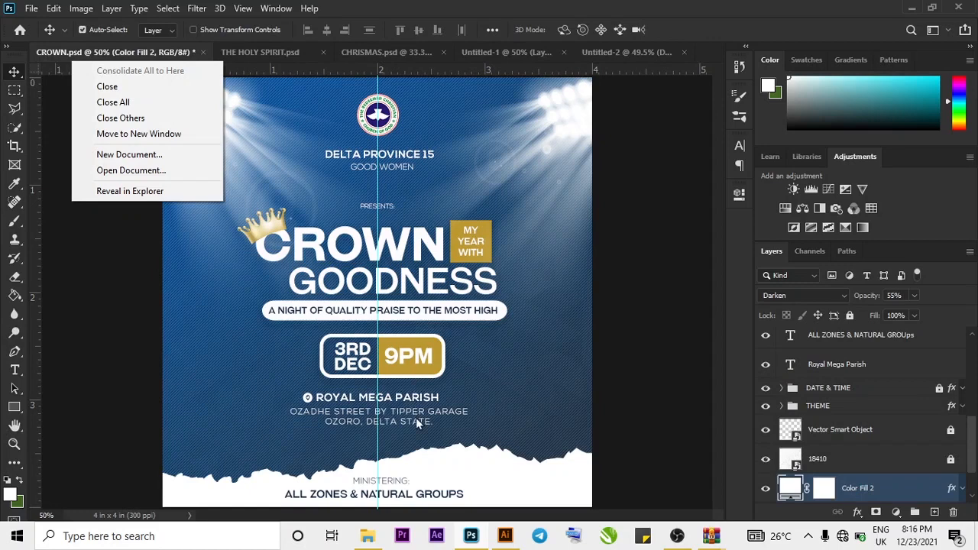
{"action": "left_click", "coordinate": [408, 168]}
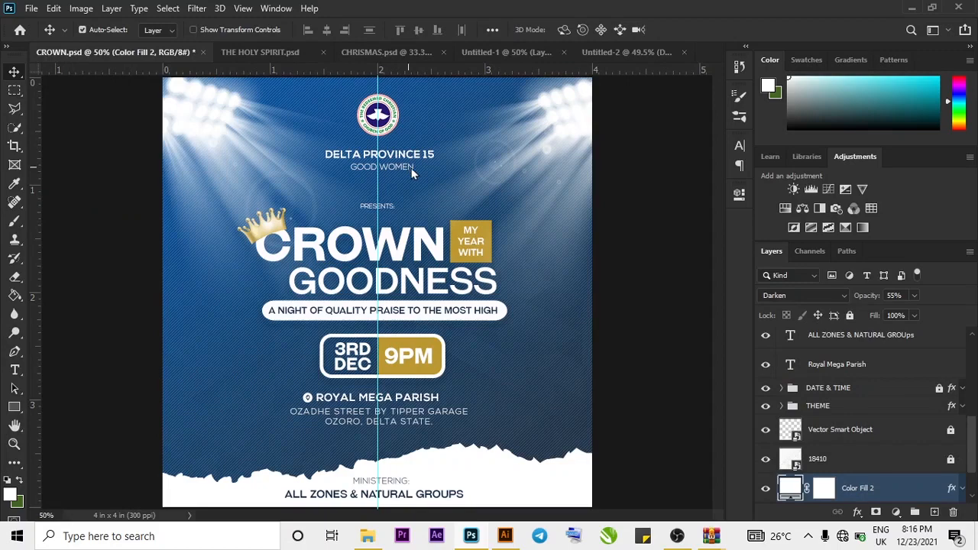
{"action": "left_click", "coordinate": [599, 51]}
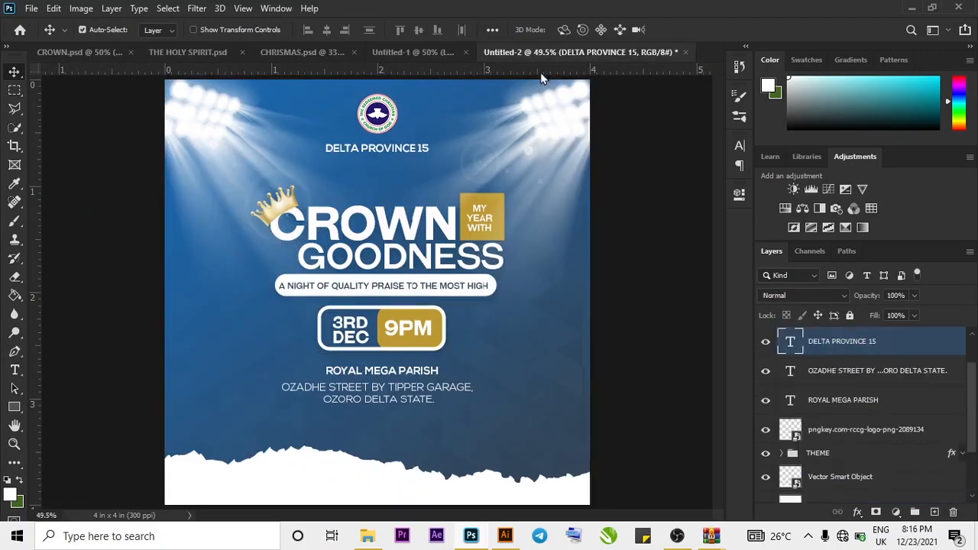
{"action": "right_click", "coordinate": [412, 156]}
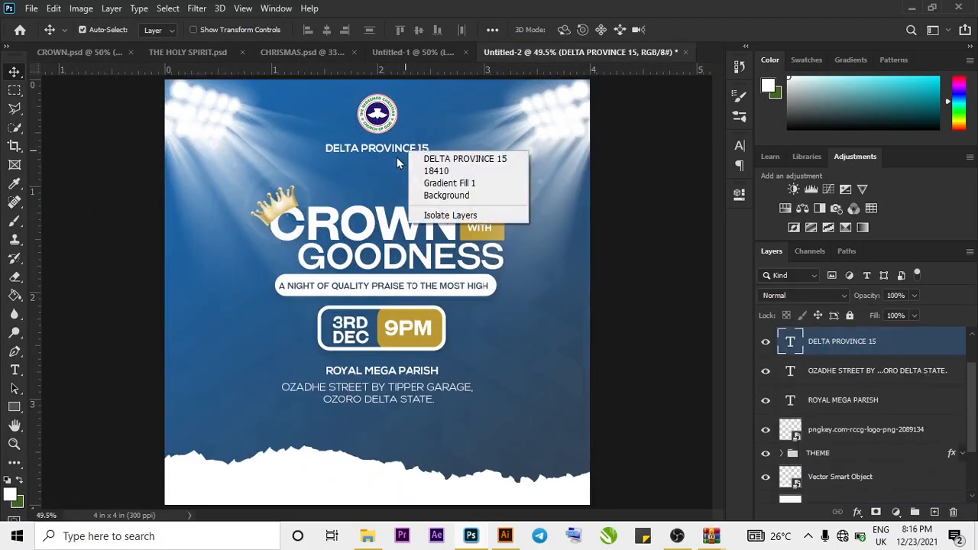
{"action": "left_click", "coordinate": [396, 155]}
{"action": "left_click_drag", "start_coordinate": [396, 154], "coordinate": [397, 157]}
{"action": "key", "text": "shift+Down"}
{"action": "key", "text": "shift+Down"}
{"action": "key", "text": "shift+Down"}
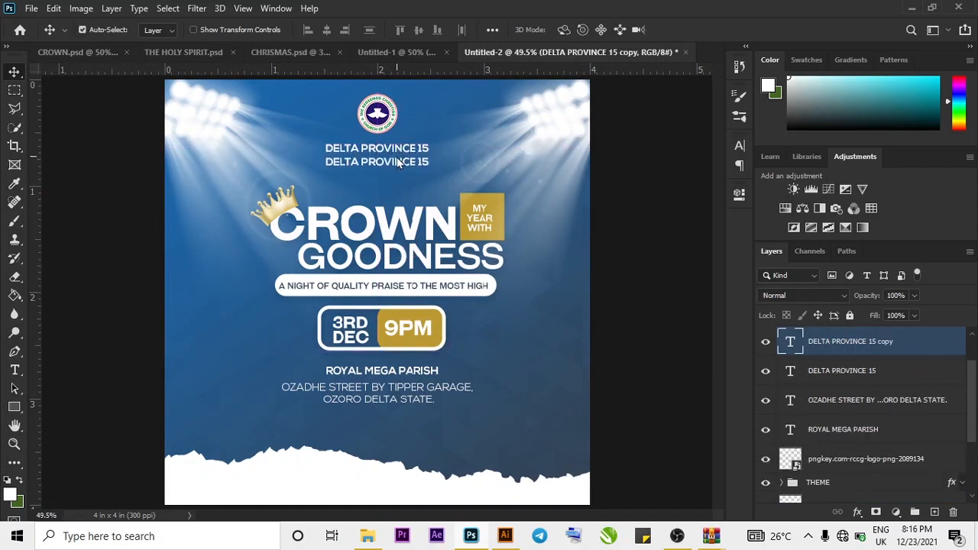
- Replace the duplicated province line's text with GOOD WOMEN and commit it
{"action": "left_click", "coordinate": [15, 370]}
{"action": "left_click", "coordinate": [395, 164]}
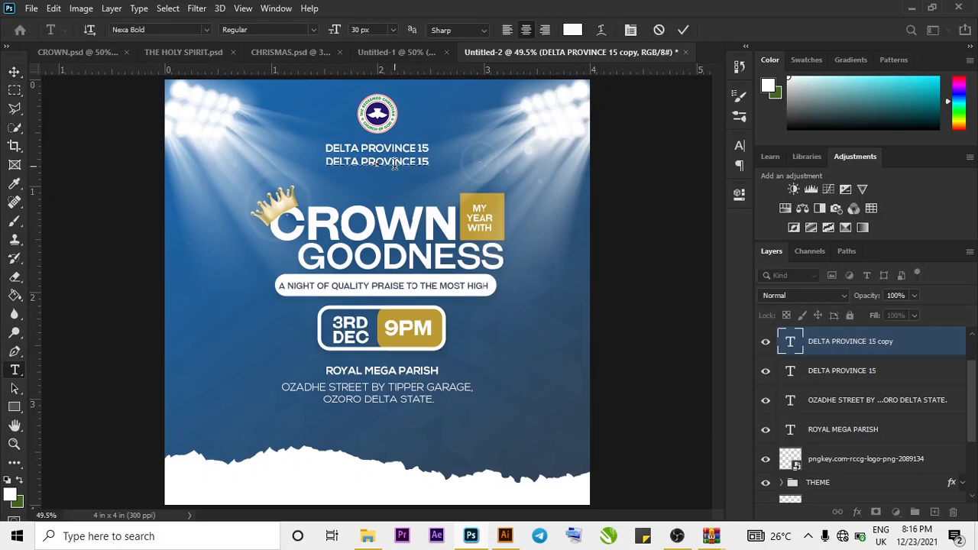
{"action": "key", "text": "ctrl+a"}
{"action": "key", "text": "BackSpace"}
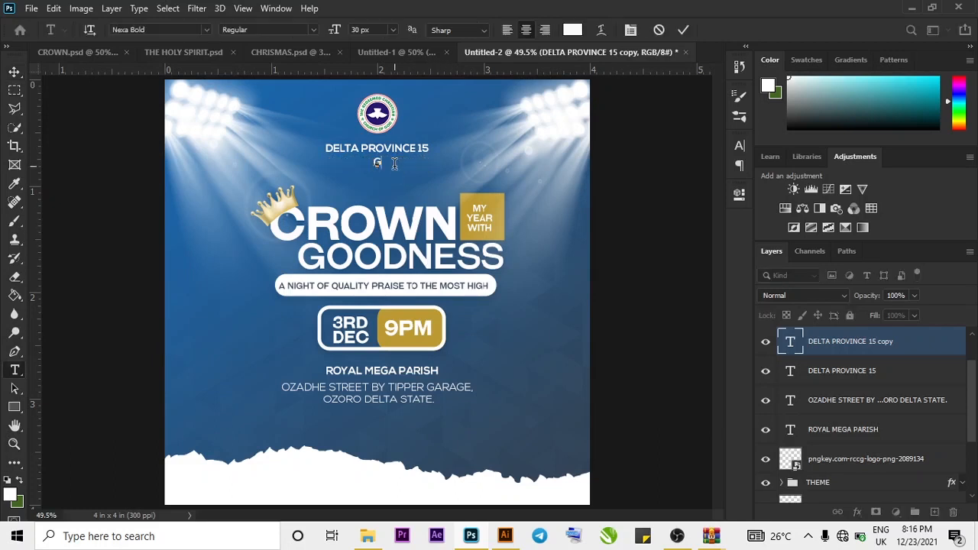
{"action": "type", "text": "GOOD WOMEN"}
{"action": "key", "text": "ctrl+a"}
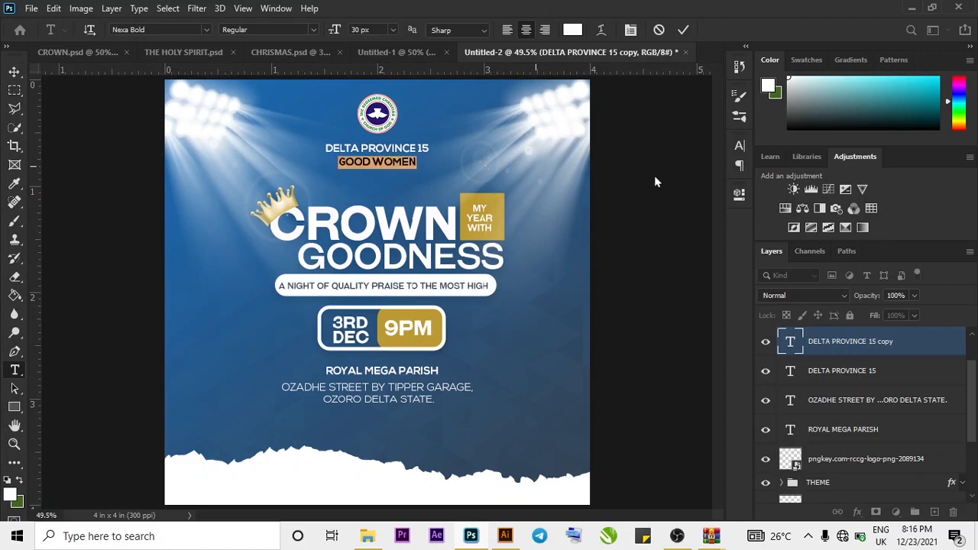
{"action": "left_click", "coordinate": [683, 29]}
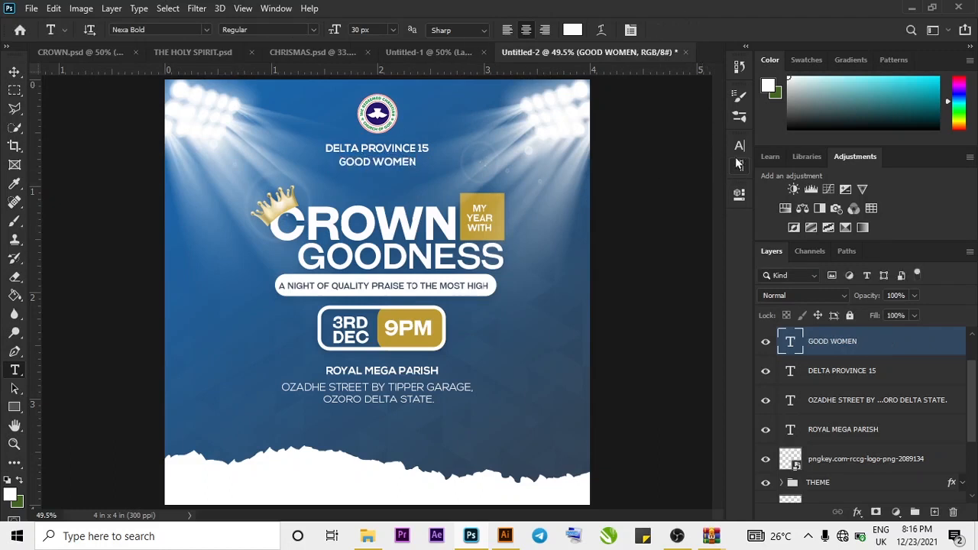
- Set the GOOD WOMEN line to 24 px in Nexa Light
{"action": "left_click", "coordinate": [739, 145]}
{"action": "left_click", "coordinate": [636, 184]}
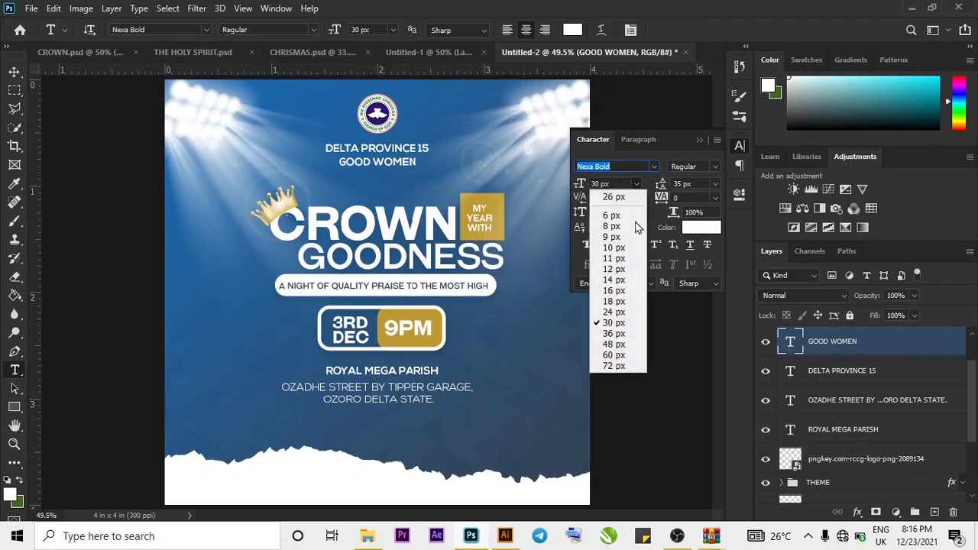
{"action": "left_click", "coordinate": [618, 311]}
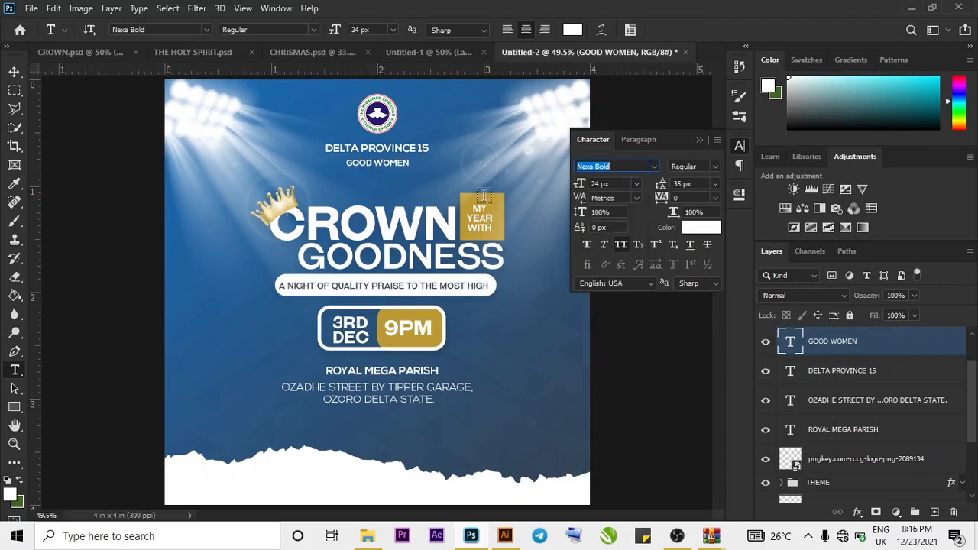
{"action": "left_click", "coordinate": [654, 167]}
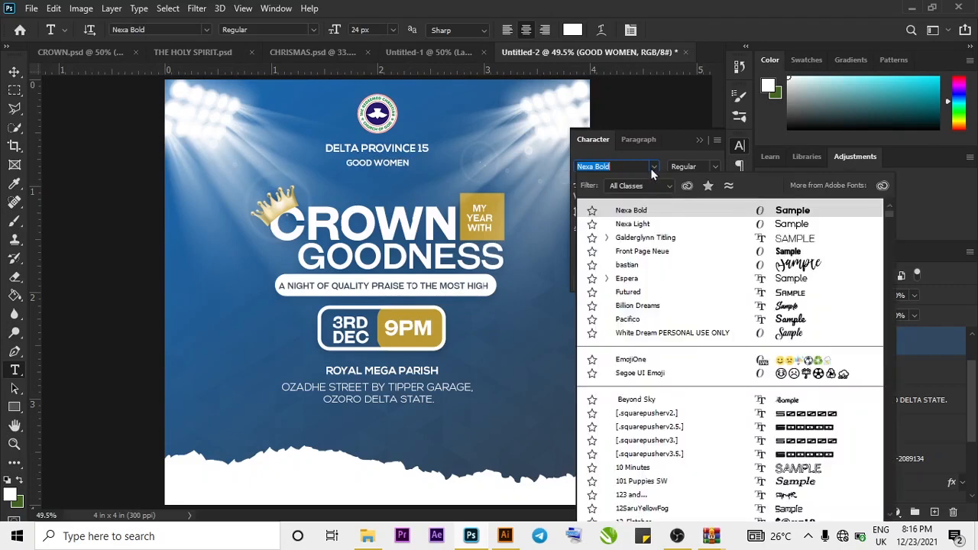
{"action": "left_click", "coordinate": [649, 227]}
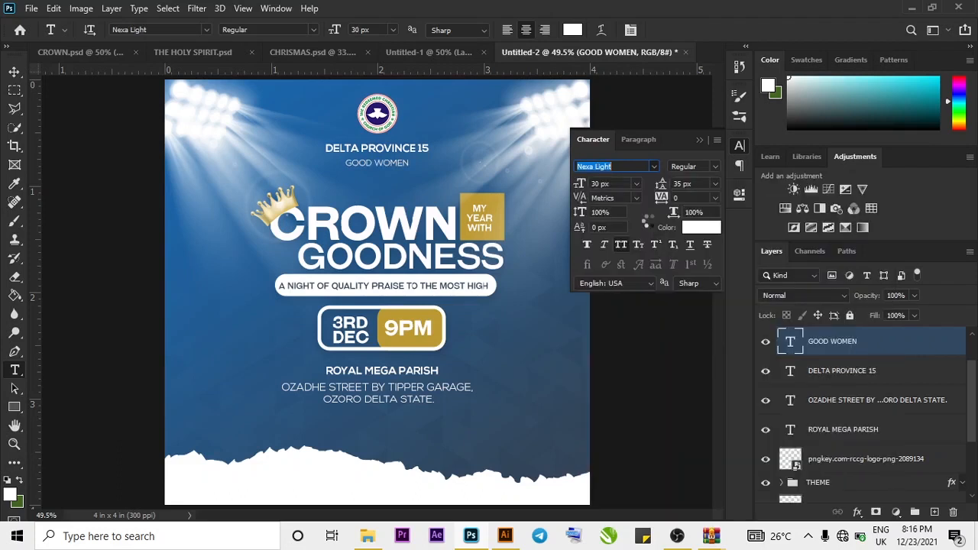
- Reduce the GOOD WOMEN text size to 24 px and close the character settings
{"action": "left_click", "coordinate": [639, 183]}
{"action": "left_click", "coordinate": [612, 314]}
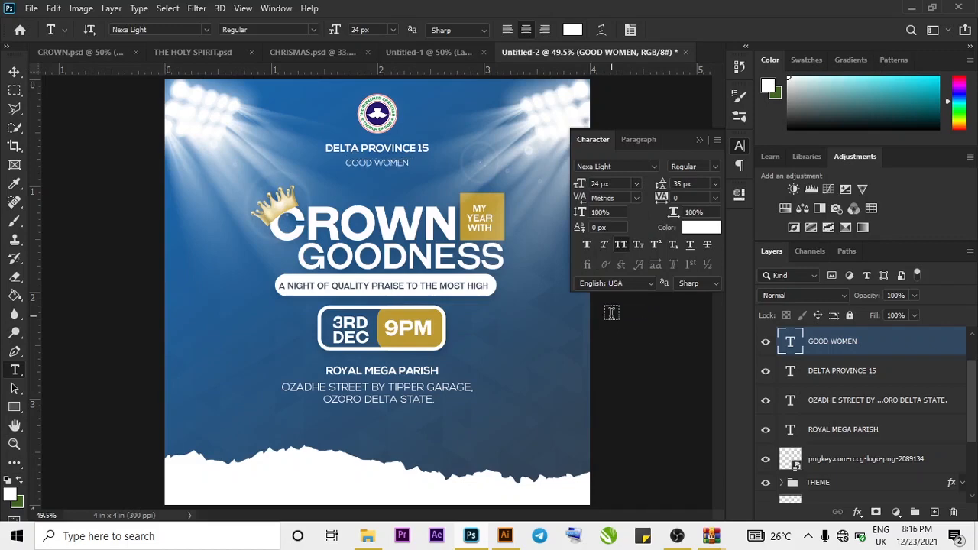
{"action": "left_click", "coordinate": [699, 140]}
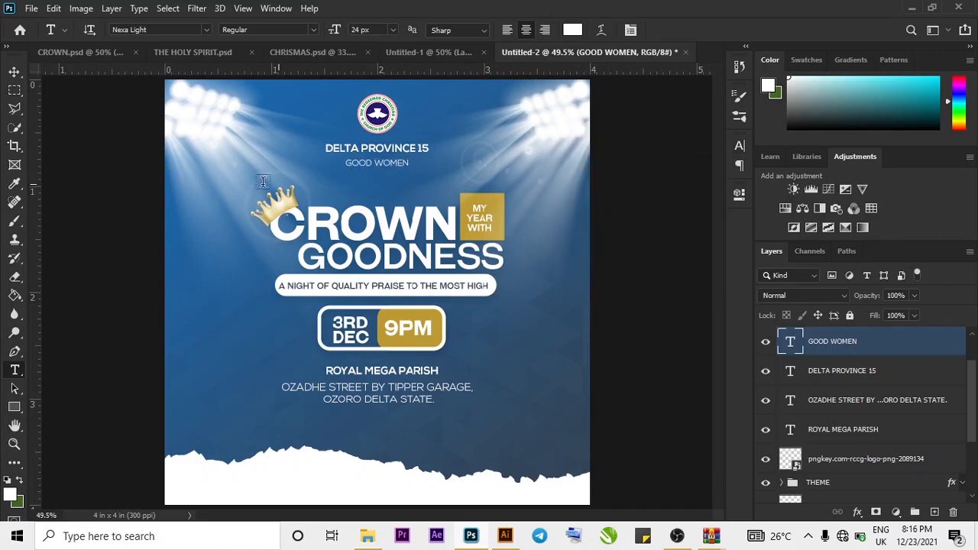
- Check the footer in the CROWN.psd reference, and in Untitled-2 duplicate the ROYAL MEGA PARISH line onto the white torn-paper strip
{"action": "left_click", "coordinate": [14, 71]}
{"action": "left_click", "coordinate": [43, 57]}
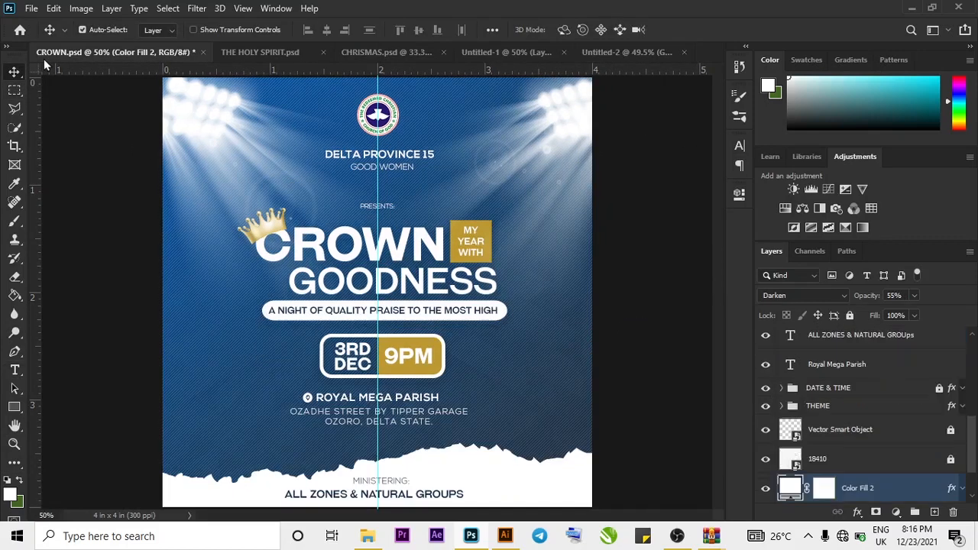
{"action": "left_click", "coordinate": [627, 55]}
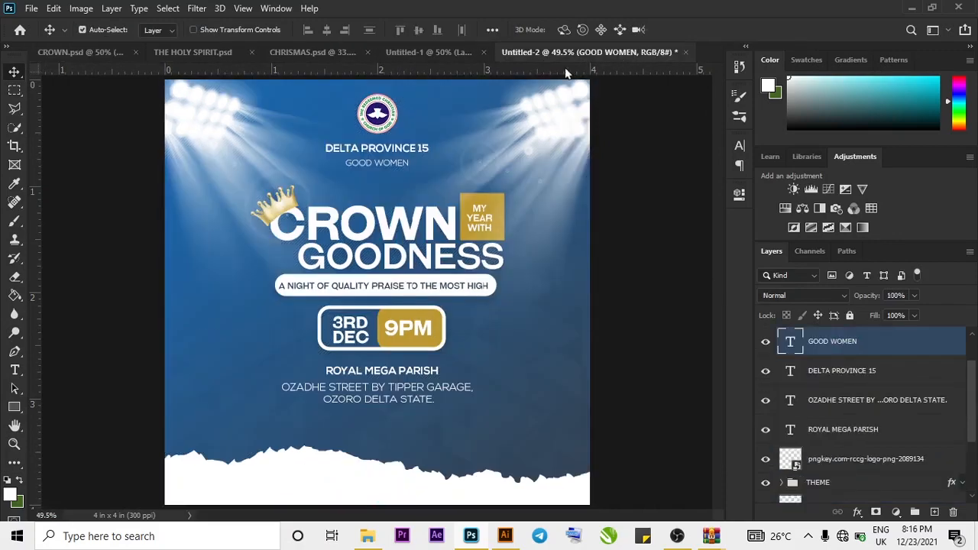
{"action": "left_click", "coordinate": [65, 54]}
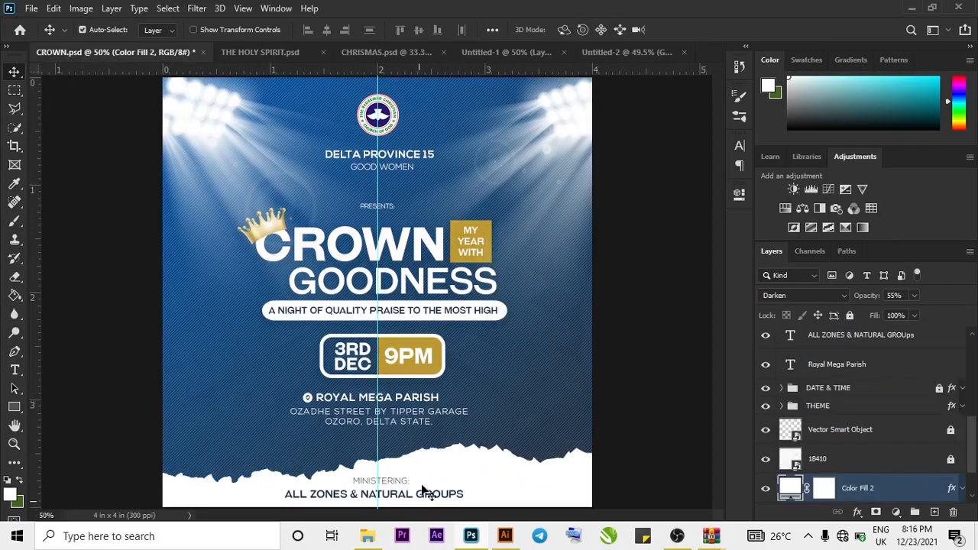
{"action": "left_click", "coordinate": [640, 55]}
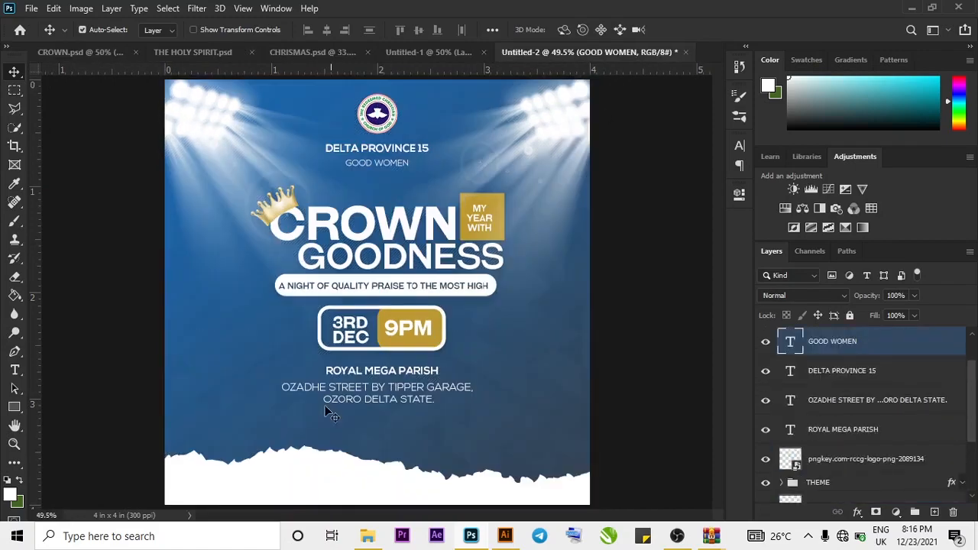
{"action": "left_click", "coordinate": [362, 369]}
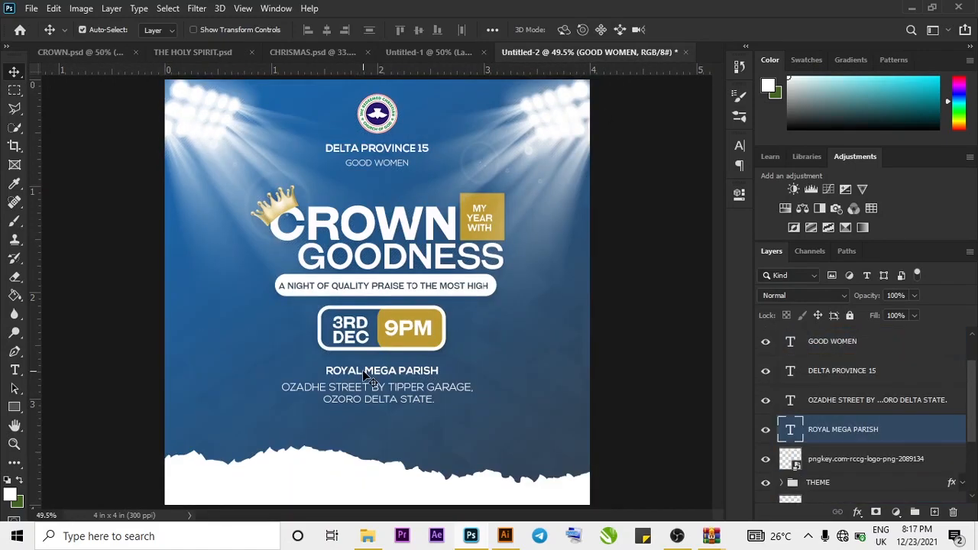
{"action": "left_click", "coordinate": [362, 370], "text": "alt"}
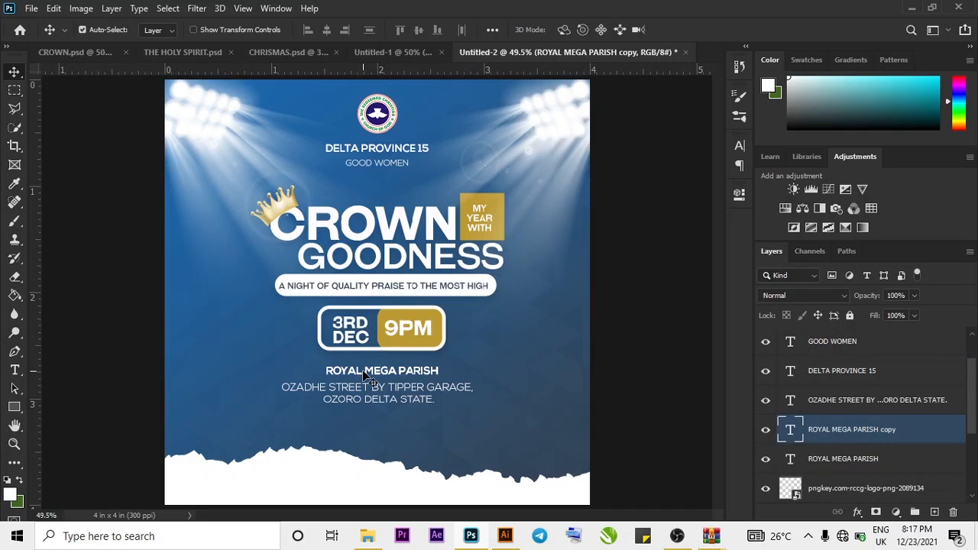
{"action": "key", "text": "ctrl+t"}
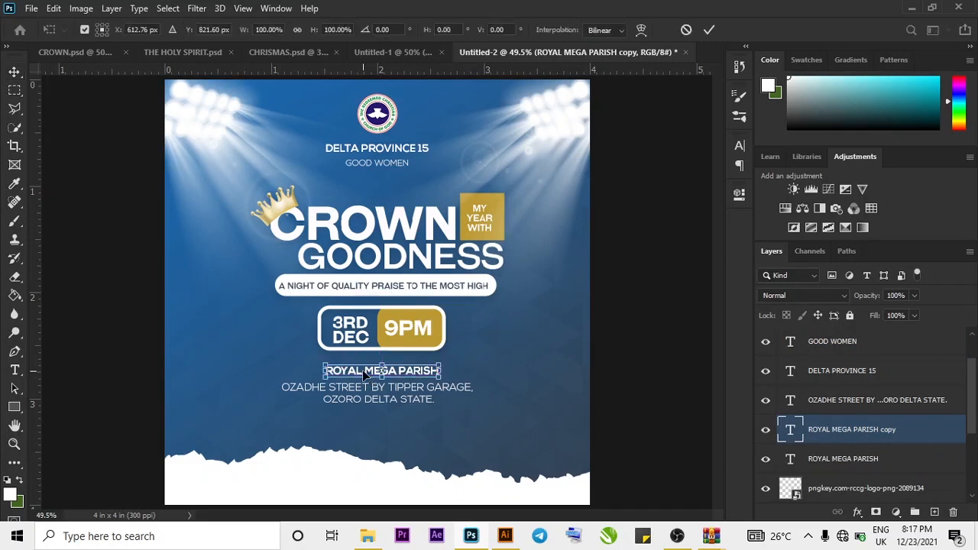
{"action": "left_click_drag", "start_coordinate": [396, 376], "coordinate": [397, 494]}
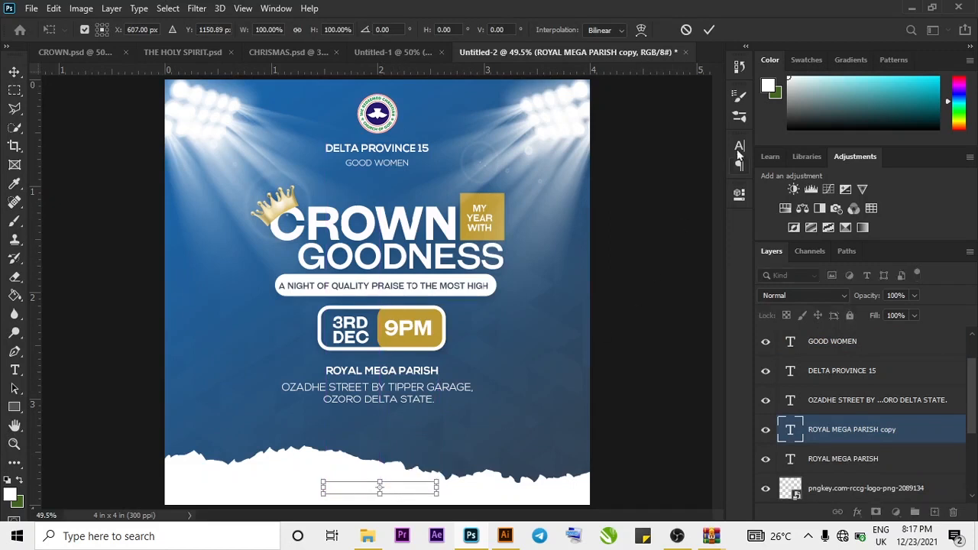
{"action": "left_click", "coordinate": [710, 29]}
- Colour the duplicated parish line dark blue (30455a), sampled from the flyer background just above the torn edge
{"action": "left_click", "coordinate": [739, 194]}
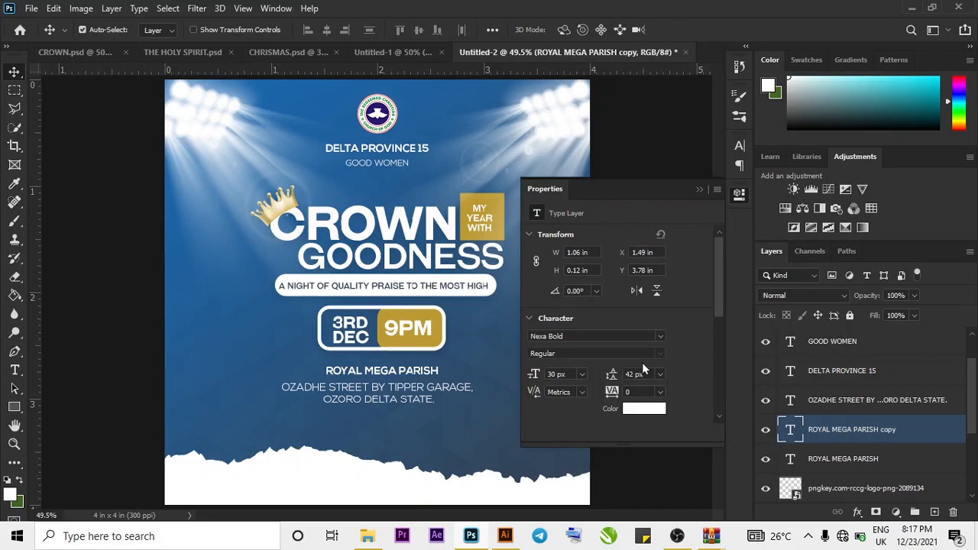
{"action": "left_click", "coordinate": [650, 408]}
{"action": "left_click", "coordinate": [517, 464]}
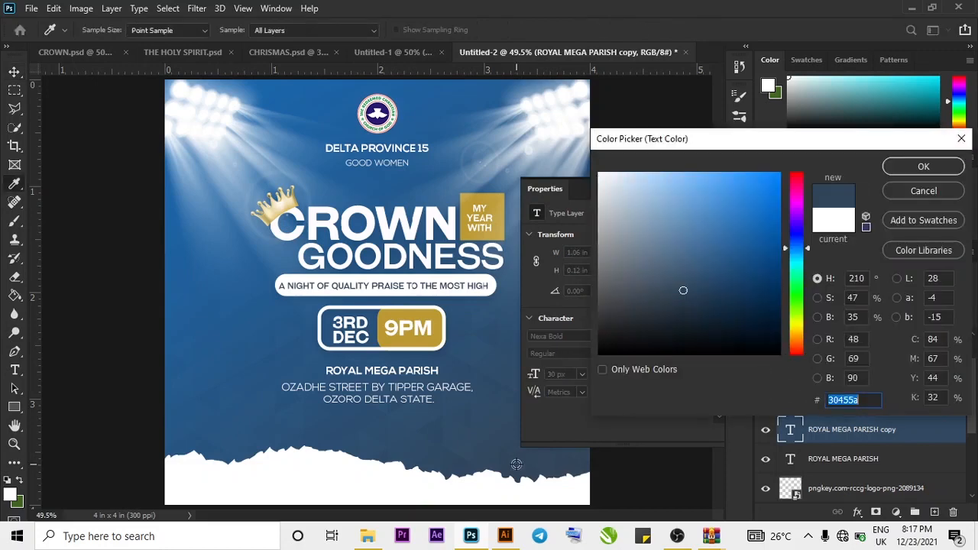
{"action": "left_click", "coordinate": [892, 169]}
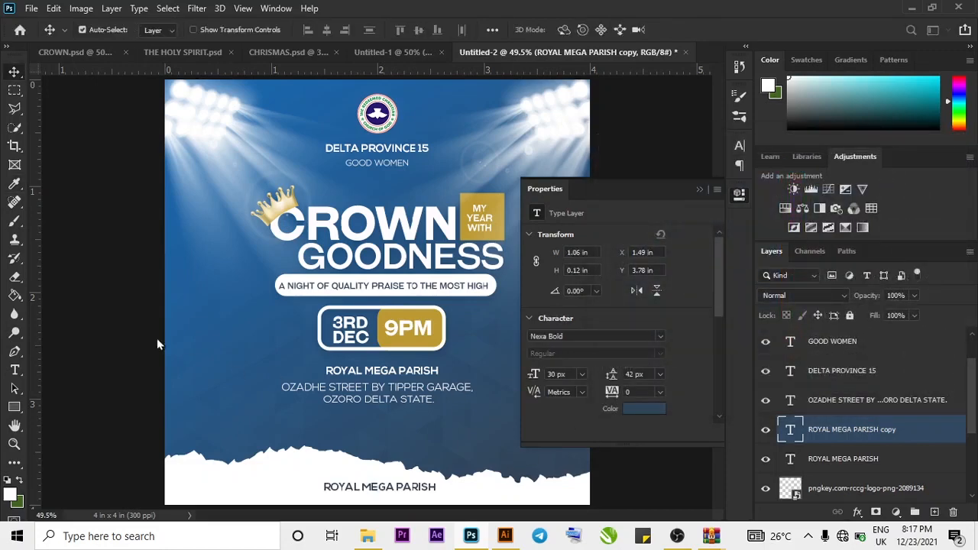
- Replace the duplicated parish line's text with ALL ZONES & NATURAL GROUNDS and commit it
{"action": "left_click", "coordinate": [14, 370]}
{"action": "left_click", "coordinate": [375, 487]}
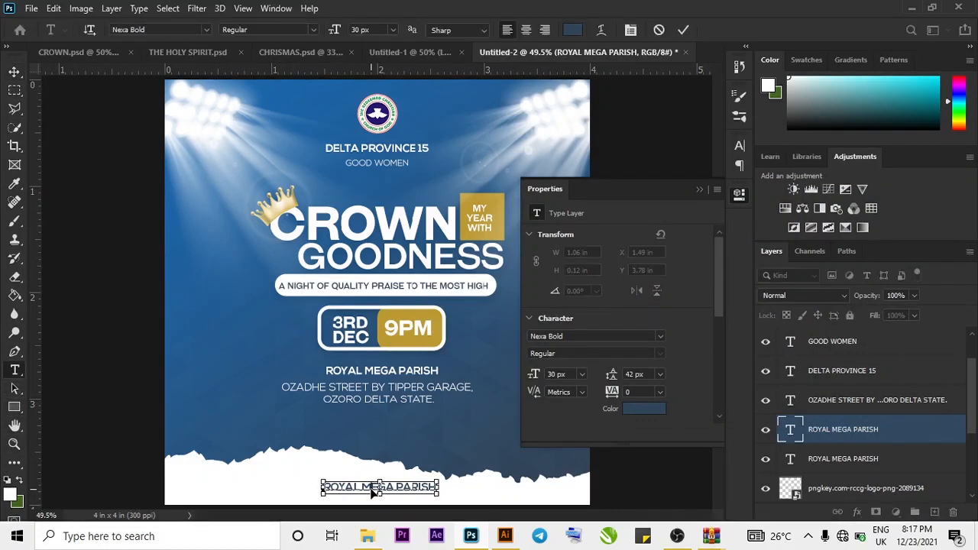
{"action": "key", "text": "ctrl+a"}
{"action": "key", "text": "BackSpace"}
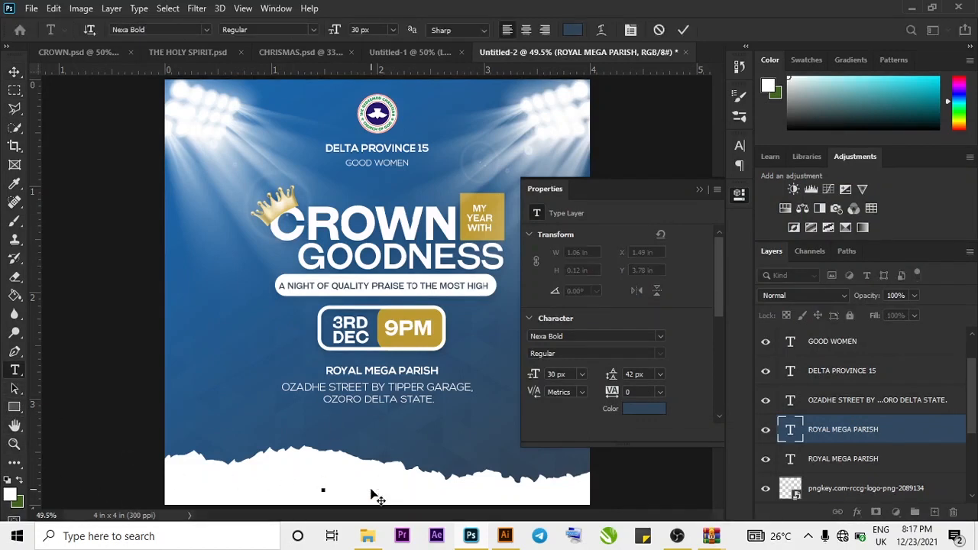
{"action": "type", "text": "ALL ZONEA"}
{"action": "type", "text": " & NATURAL GROUNDS"}
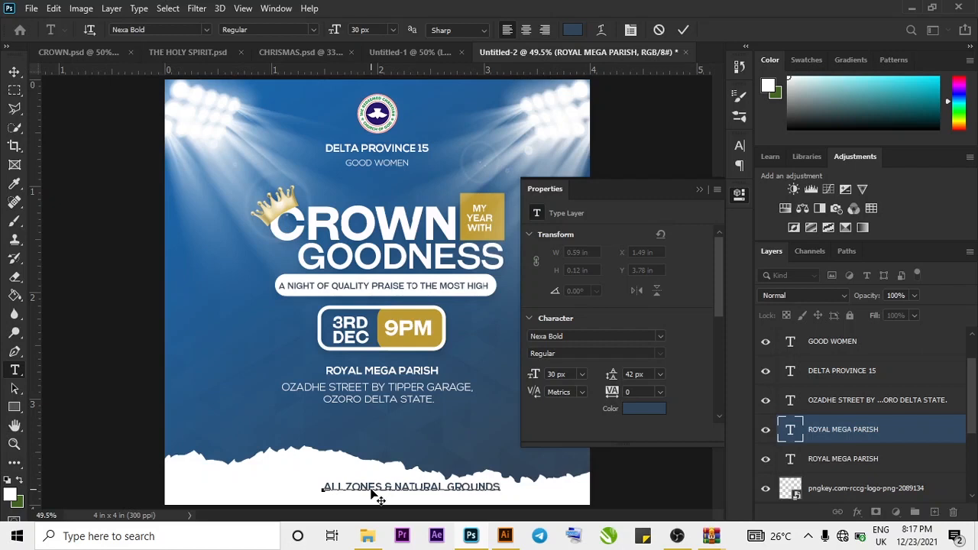
{"action": "left_click", "coordinate": [683, 30]}
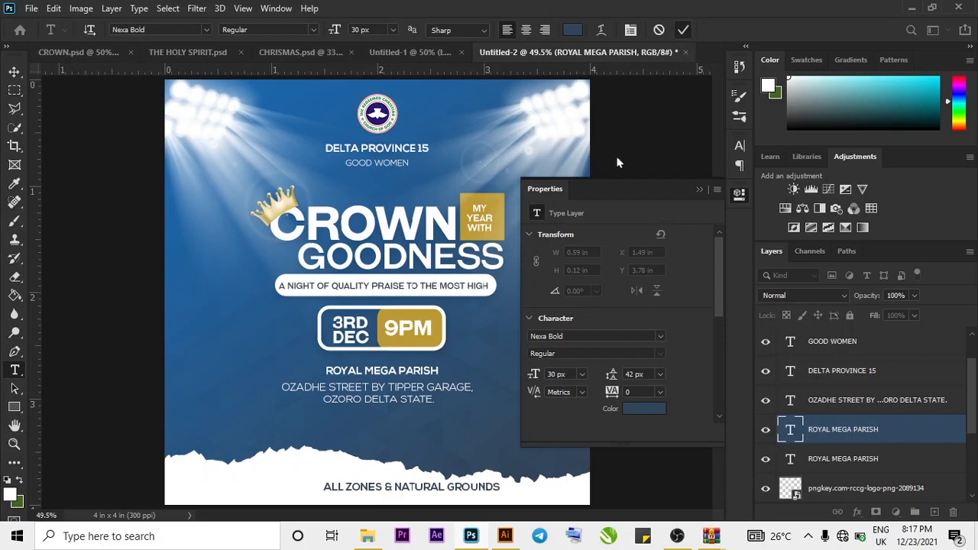
{"action": "left_click", "coordinate": [697, 190]}
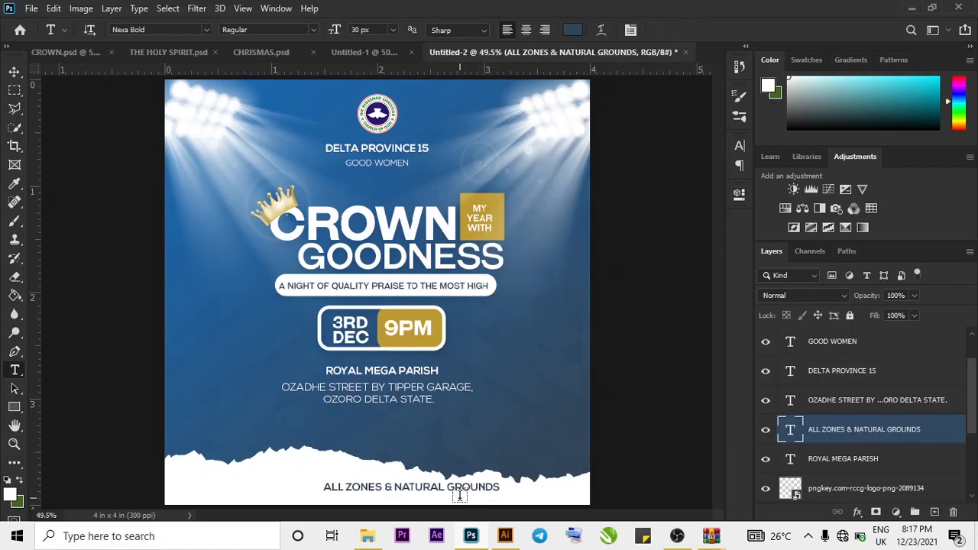
- Centre the ALL ZONES & NATURAL GROUNDS line near the flyer's lower edge and duplicate it directly above the original
{"action": "left_click", "coordinate": [16, 72]}
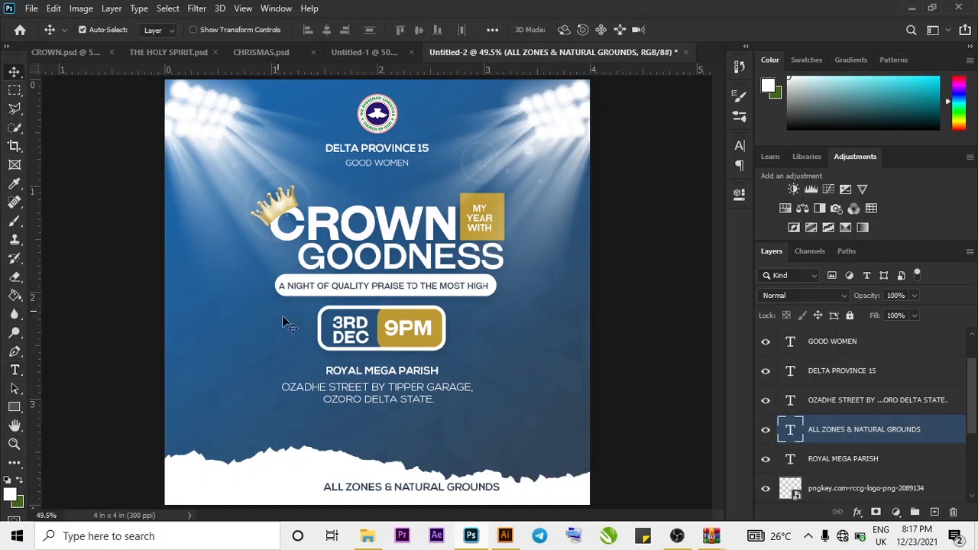
{"action": "left_click_drag", "start_coordinate": [406, 491], "coordinate": [375, 497]}
{"action": "key", "text": "ctrl+j"}
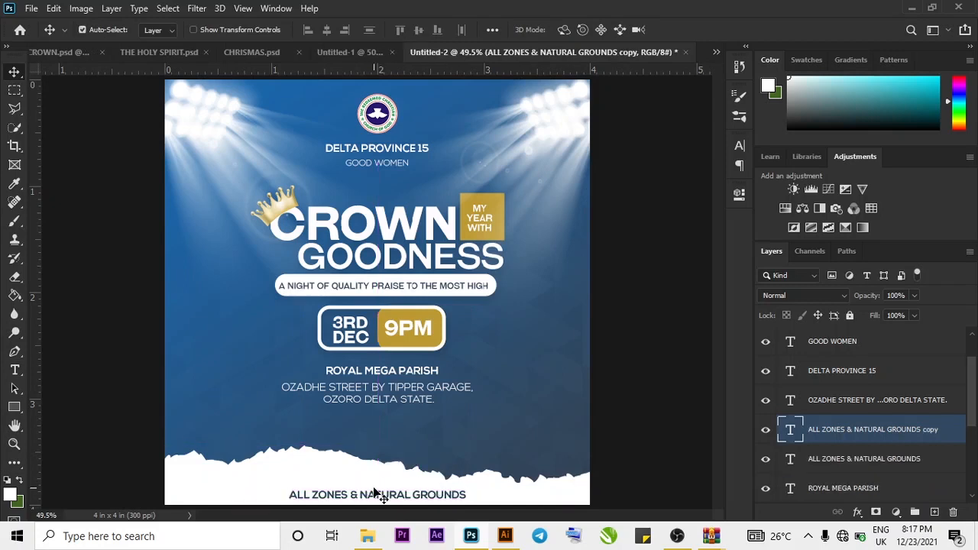
{"action": "key", "text": "ctrl+Up"}
{"action": "key", "text": "ctrl+shift+Up"}
{"action": "key", "text": "ctrl+shift+Up"}
{"action": "key", "text": "ctrl+shift+Up"}
{"action": "key", "text": "ctrl+shift+Up"}
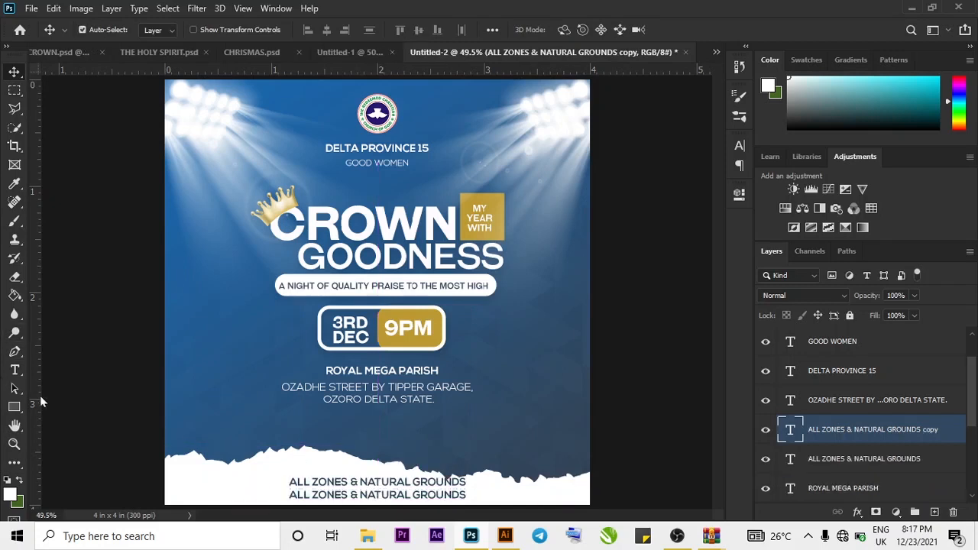
- Replace the upper duplicate's text with MINISTERING and commit it
{"action": "left_click", "coordinate": [15, 370]}
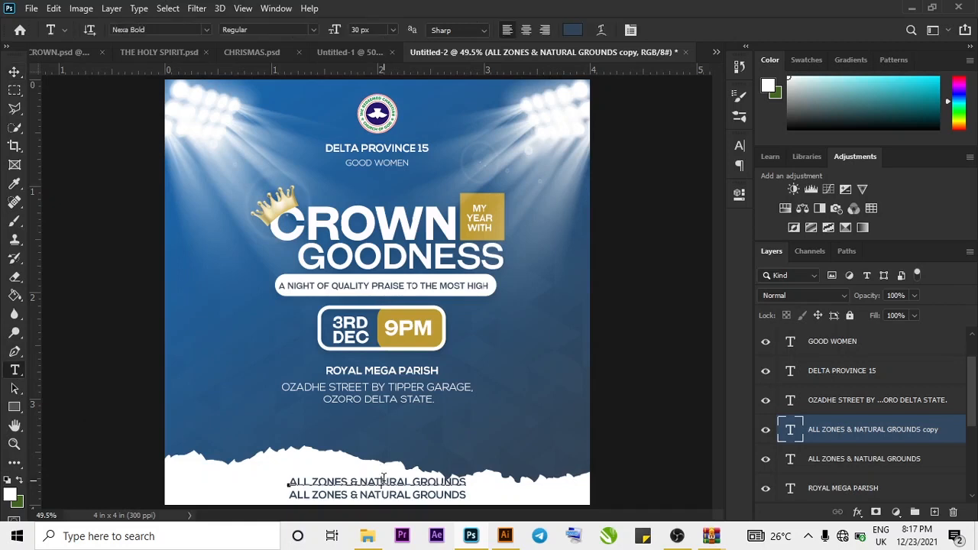
{"action": "triple_click", "coordinate": [384, 479]}
{"action": "key", "text": "BackSpace"}
{"action": "type", "text": "MIN"}
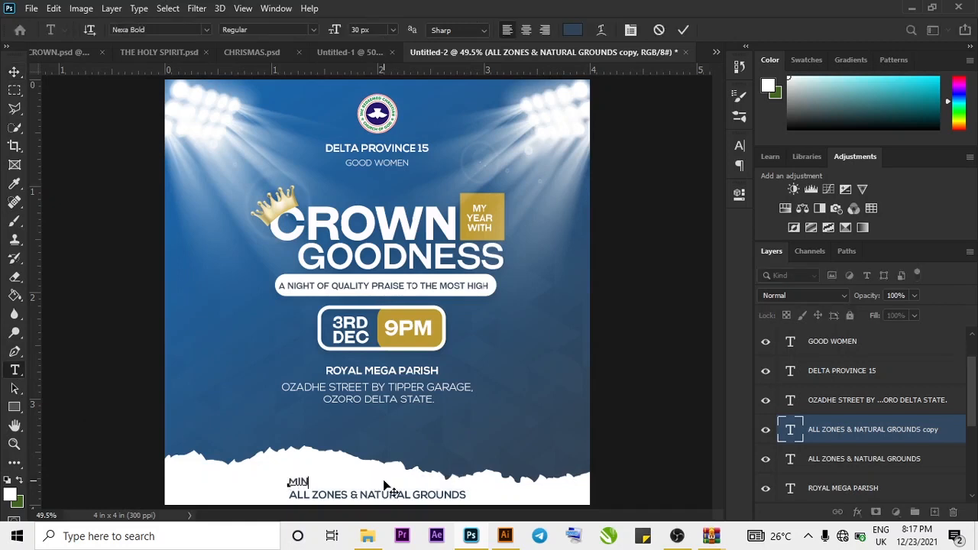
{"action": "type", "text": "ISTERING"}
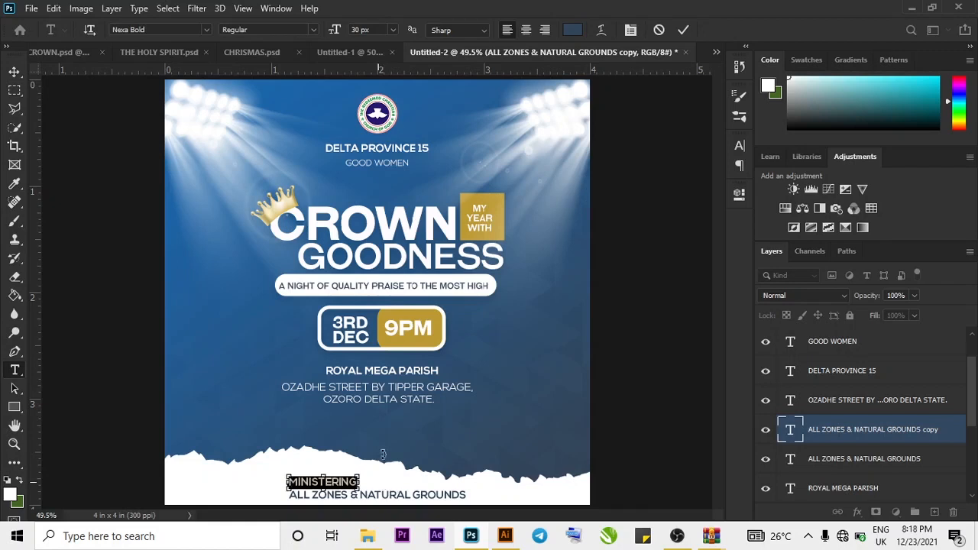
{"action": "left_click", "coordinate": [684, 29]}
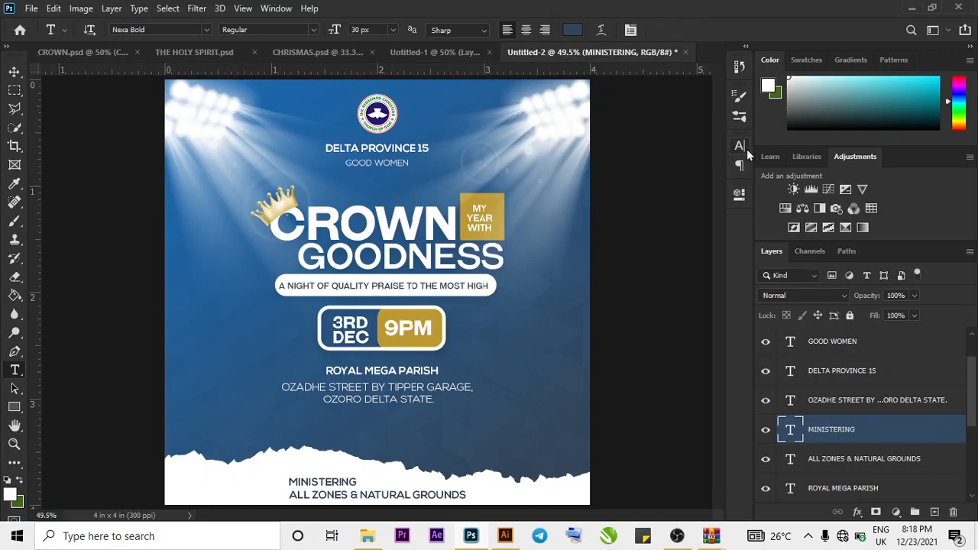
- Set the MINISTERING line to 24 px Nexa Light and centre it slightly above the ALL ZONES & NATURAL GROUNDS line
{"action": "left_click", "coordinate": [743, 147]}
{"action": "left_click", "coordinate": [654, 170]}
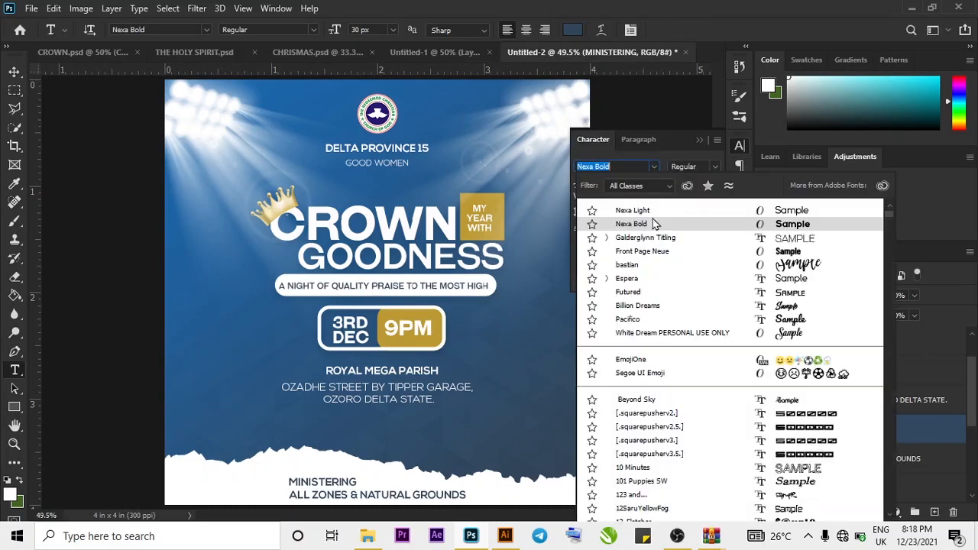
{"action": "left_click", "coordinate": [642, 207]}
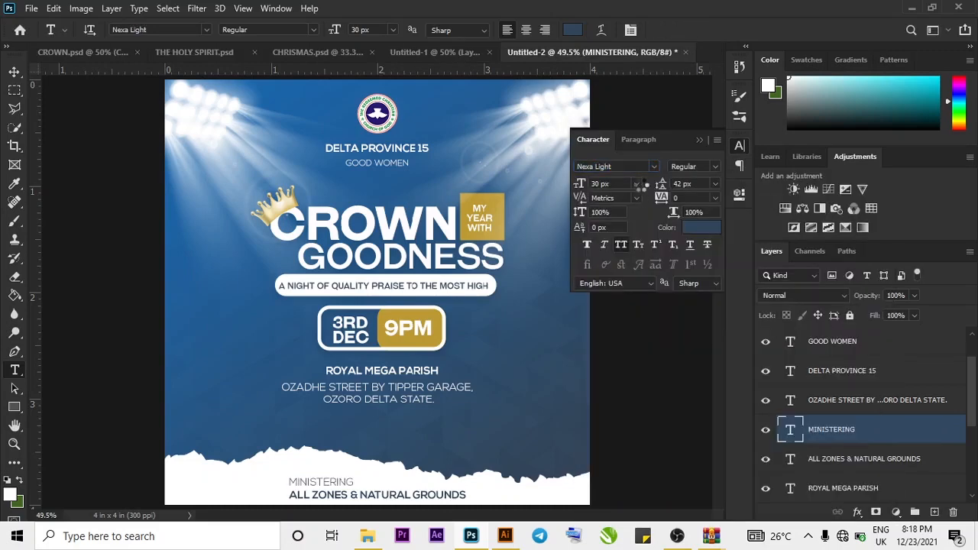
{"action": "left_click", "coordinate": [636, 184]}
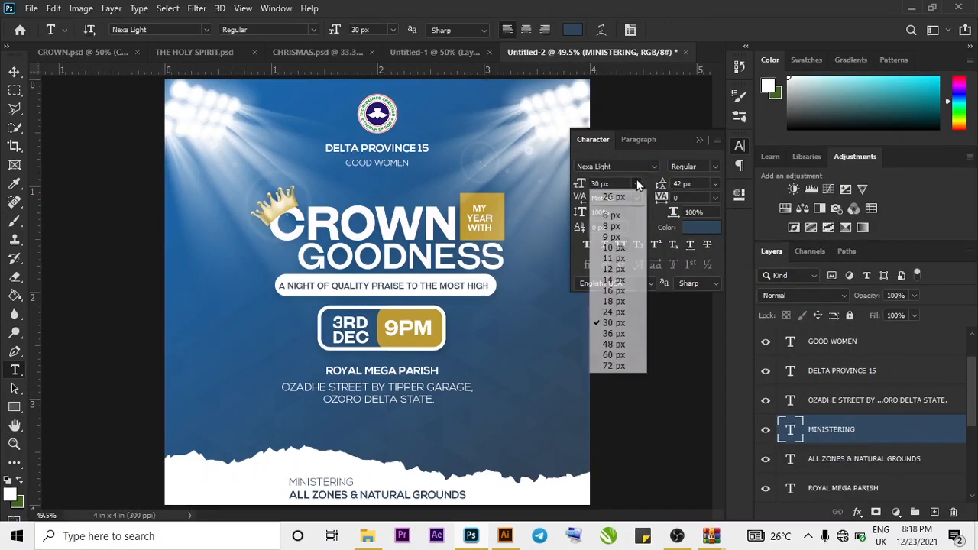
{"action": "left_click", "coordinate": [617, 311]}
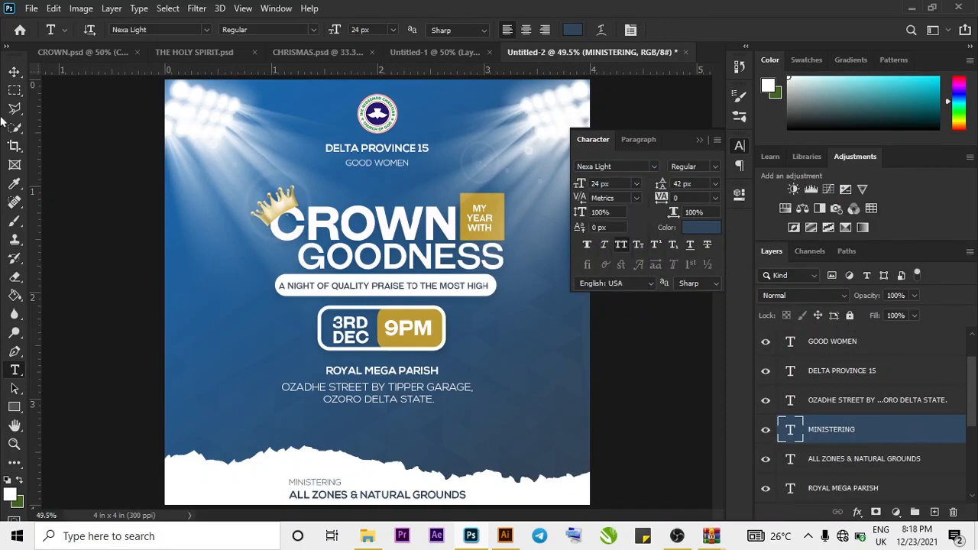
{"action": "left_click", "coordinate": [15, 71]}
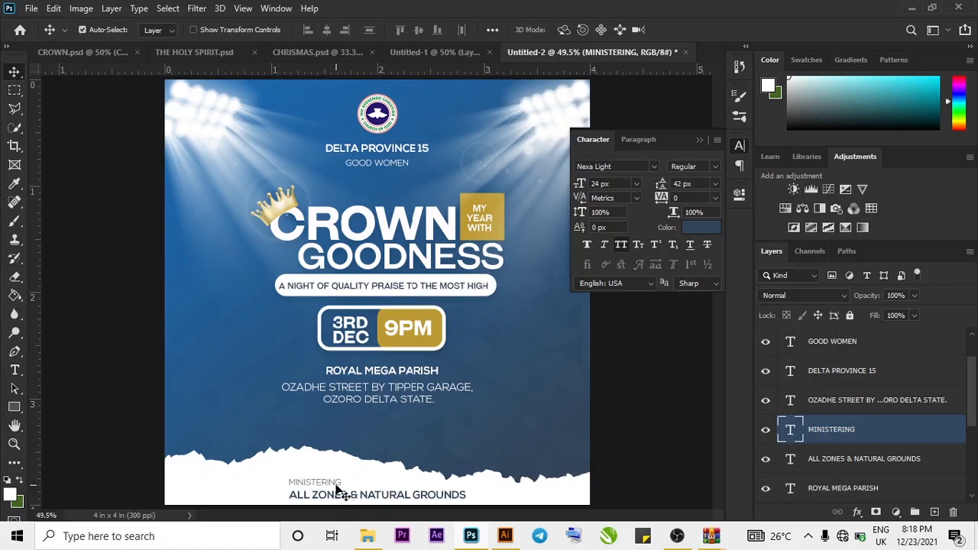
{"action": "left_click_drag", "start_coordinate": [342, 494], "coordinate": [413, 486]}
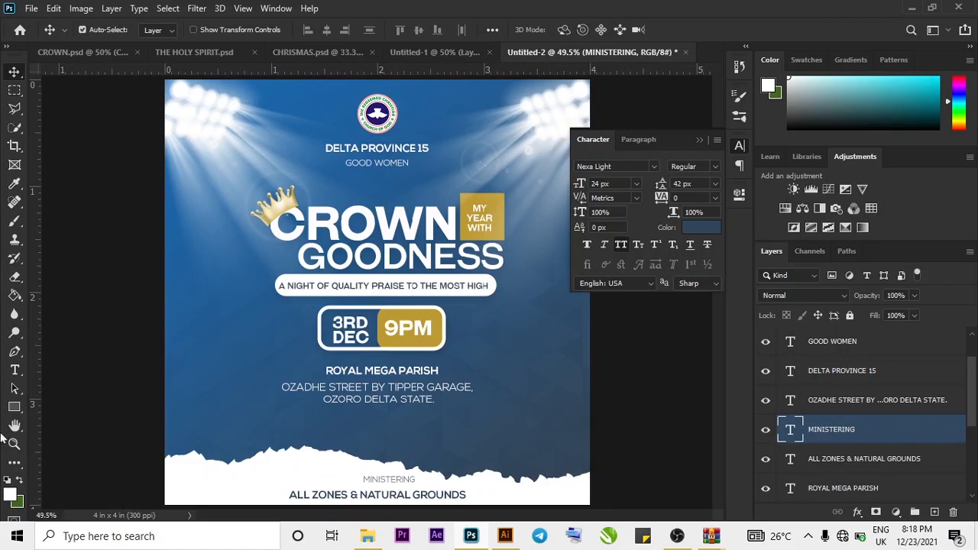
{"action": "left_click", "coordinate": [14, 370]}
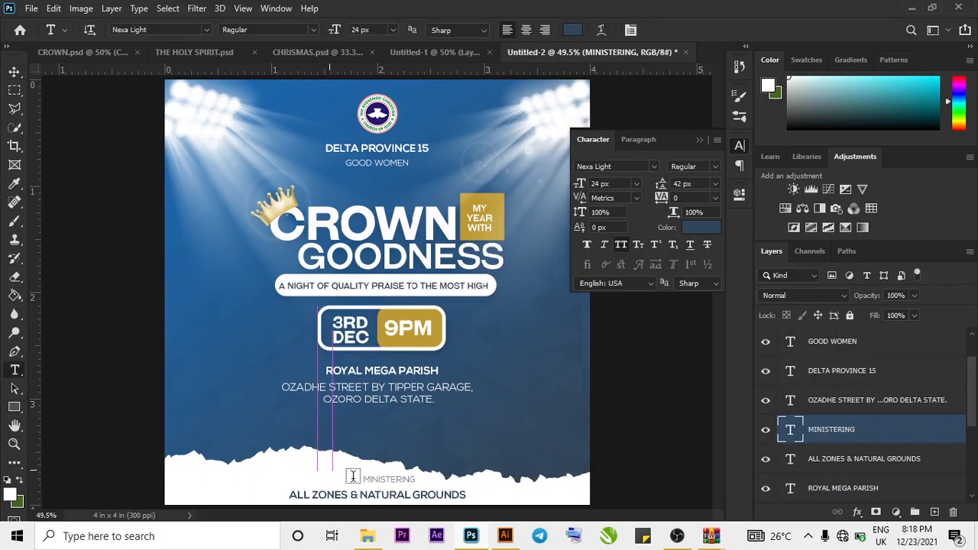
{"action": "left_click", "coordinate": [325, 468]}
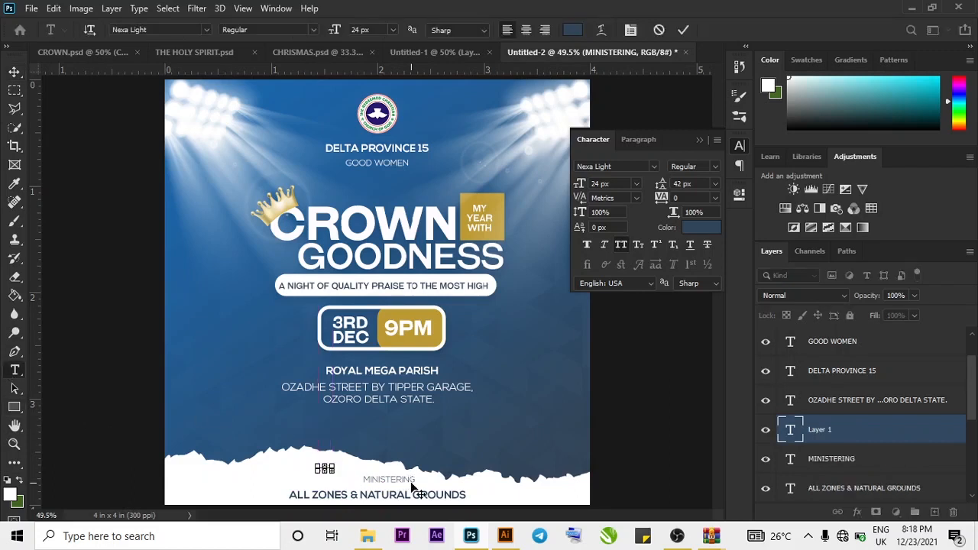
{"action": "left_click", "coordinate": [881, 443]}
{"action": "key", "text": "Escape"}
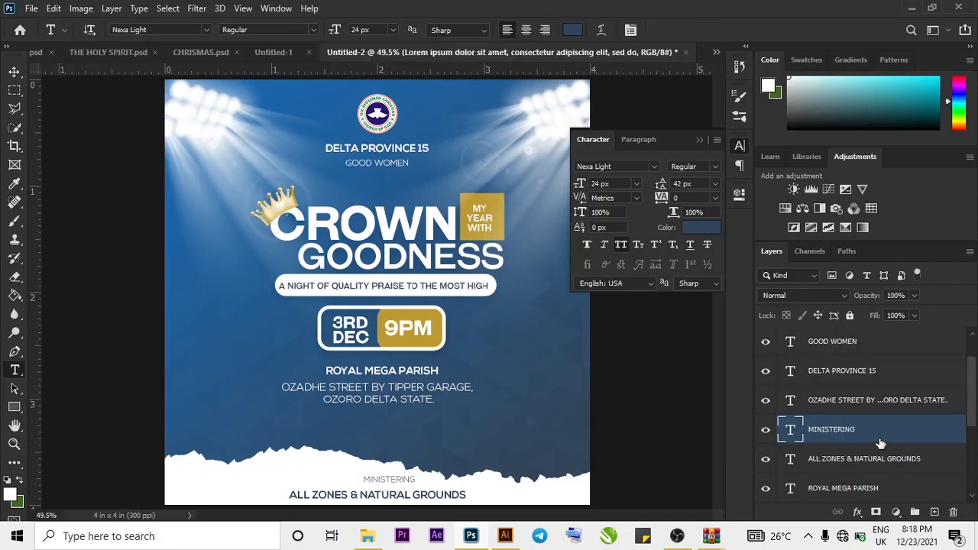
- Add a colon after MINISTERING and centre it and the ALL ZONES & NATURAL GROUNDS line horizontally on the canvas
{"action": "left_click", "coordinate": [395, 479]}
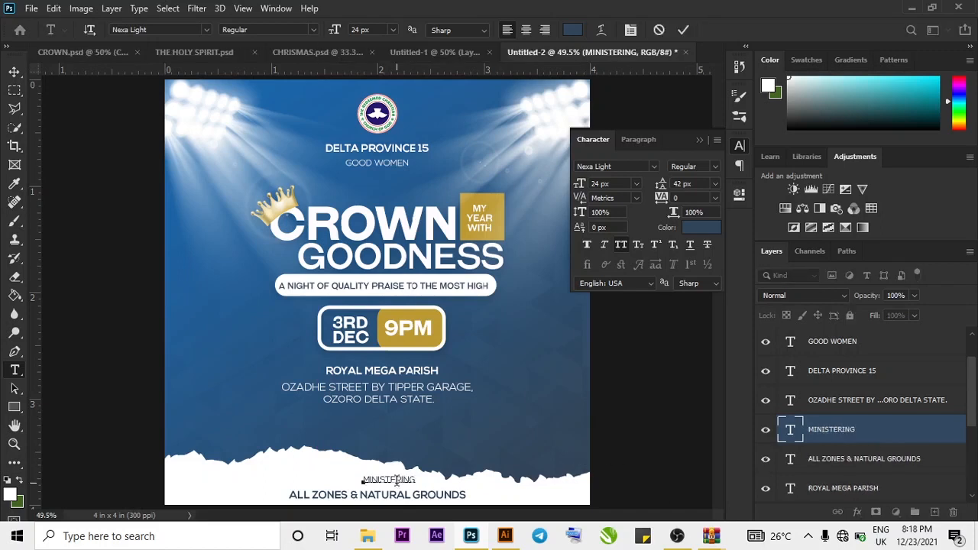
{"action": "left_click", "coordinate": [684, 30]}
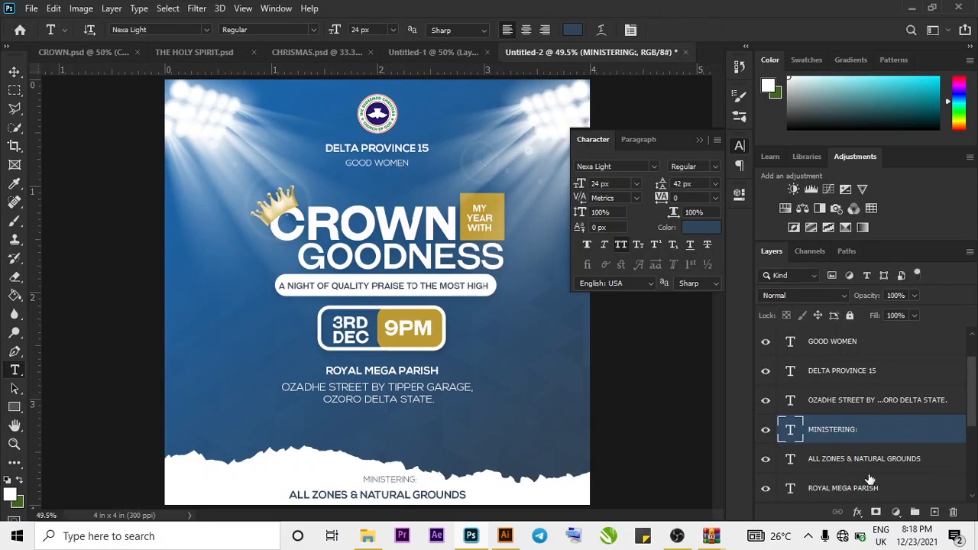
{"action": "left_click", "coordinate": [868, 460], "text": "shift"}
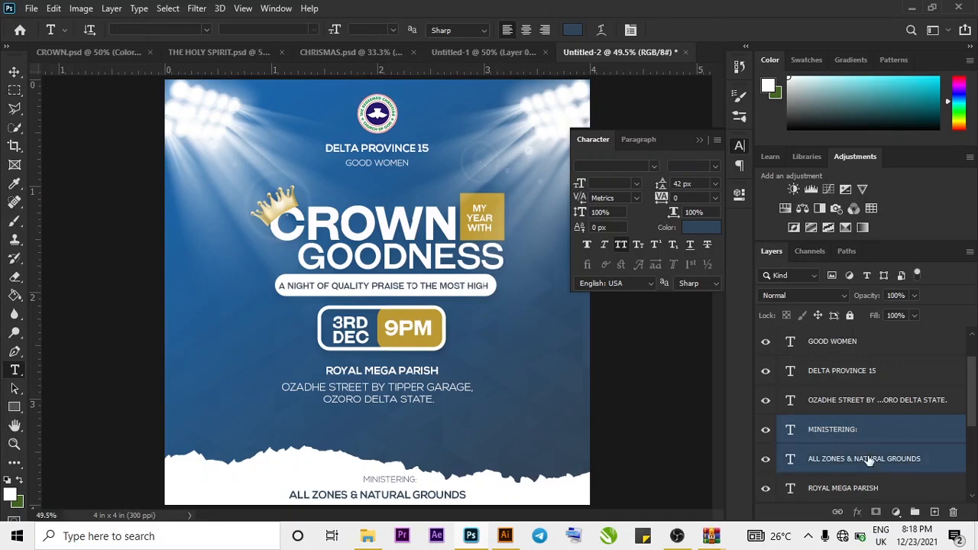
{"action": "key", "text": "ctrl+a"}
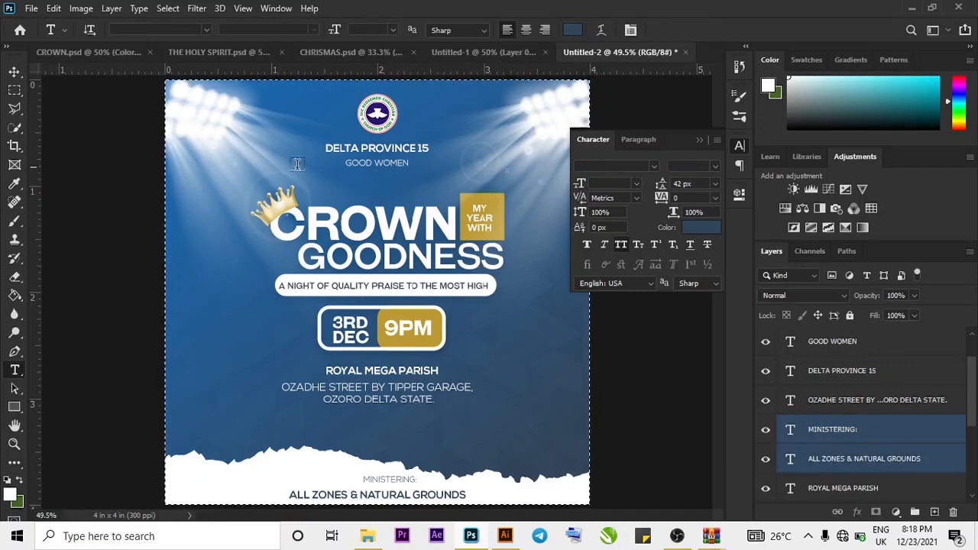
{"action": "left_click", "coordinate": [14, 71]}
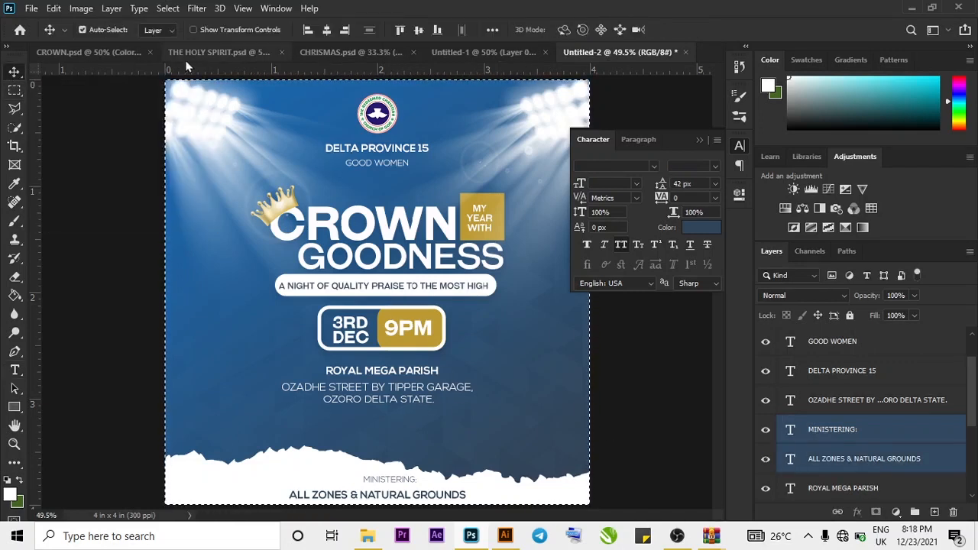
{"action": "left_click", "coordinate": [327, 38]}
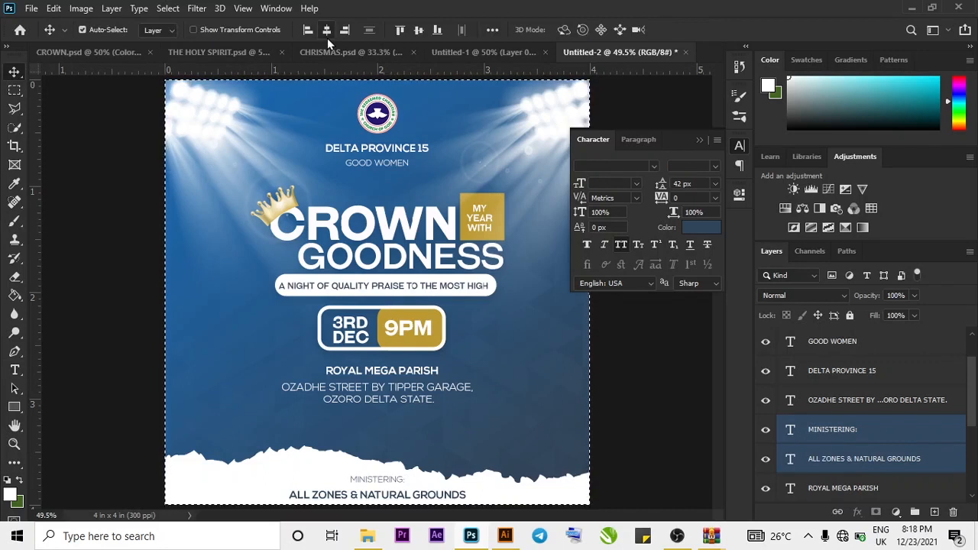
{"action": "key", "text": "ctrl+d"}
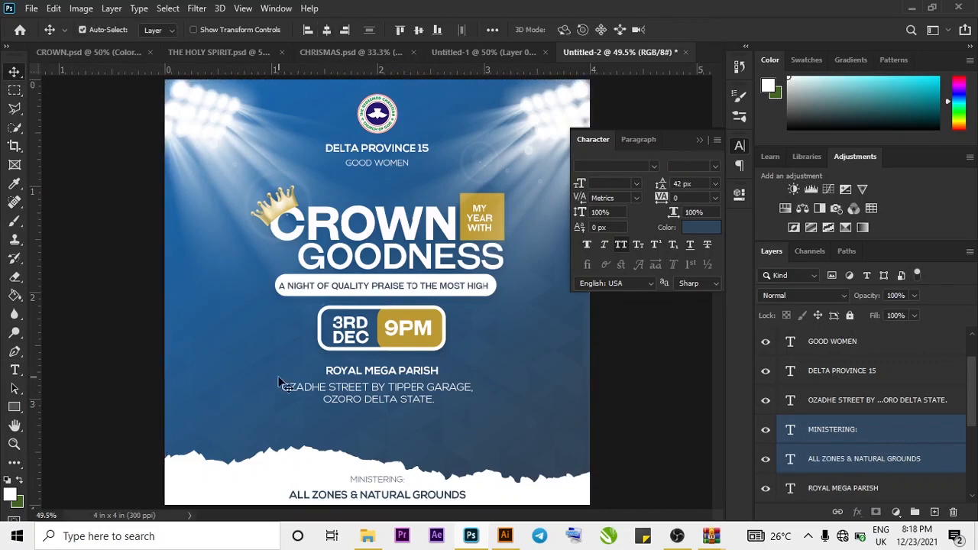
{"action": "left_click", "coordinate": [700, 140]}
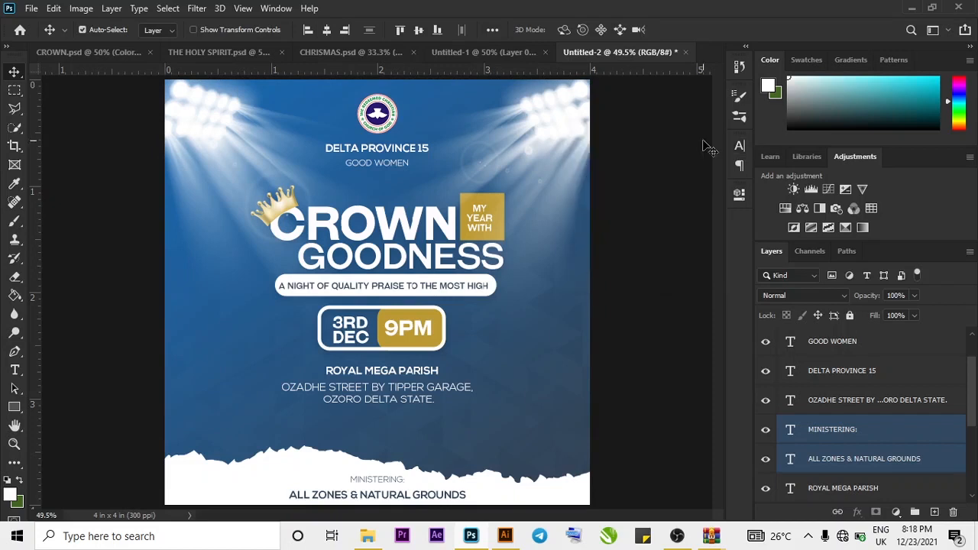
- Start a new text layer to the right of the ROYAL MEGA PARISH line and set its colour to white (ffffff)
{"action": "left_click", "coordinate": [17, 375]}
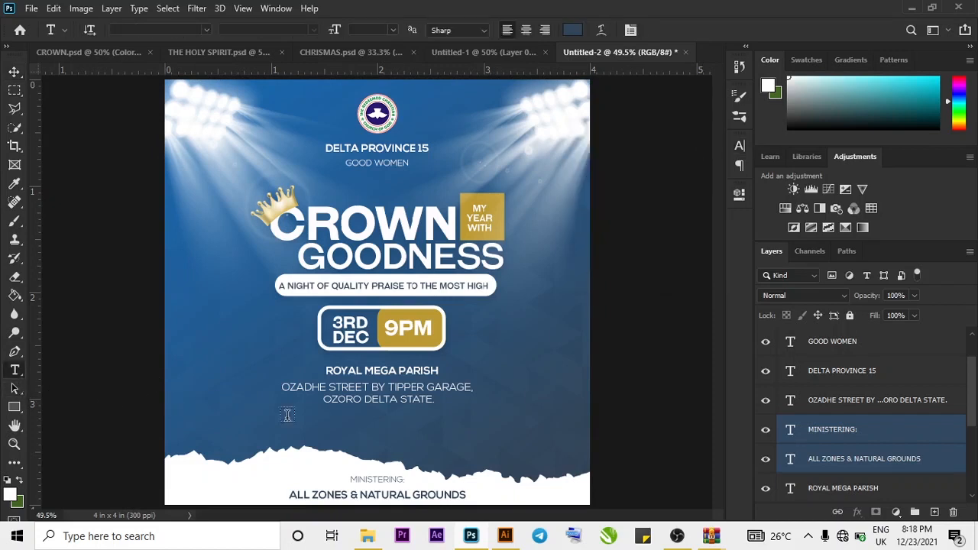
{"action": "left_click", "coordinate": [499, 363]}
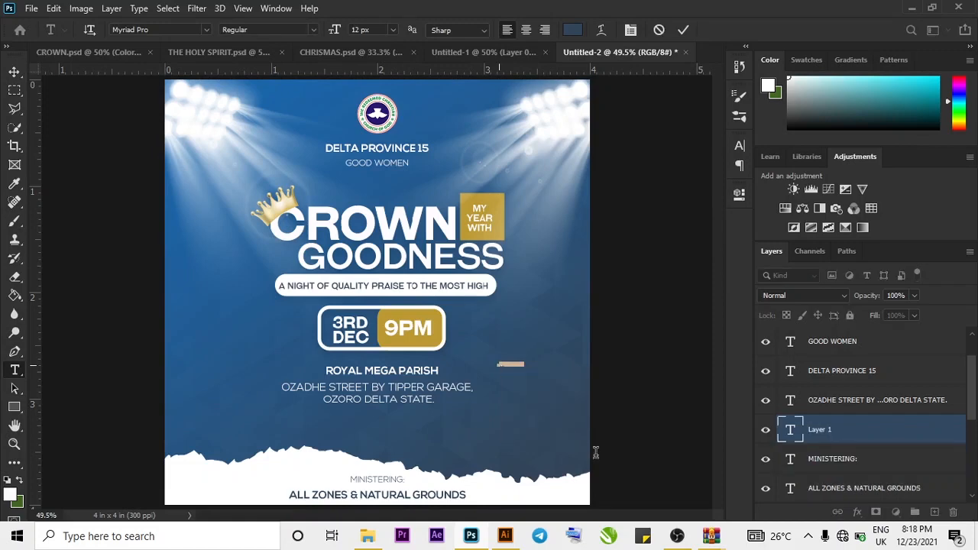
{"action": "left_click", "coordinate": [739, 146]}
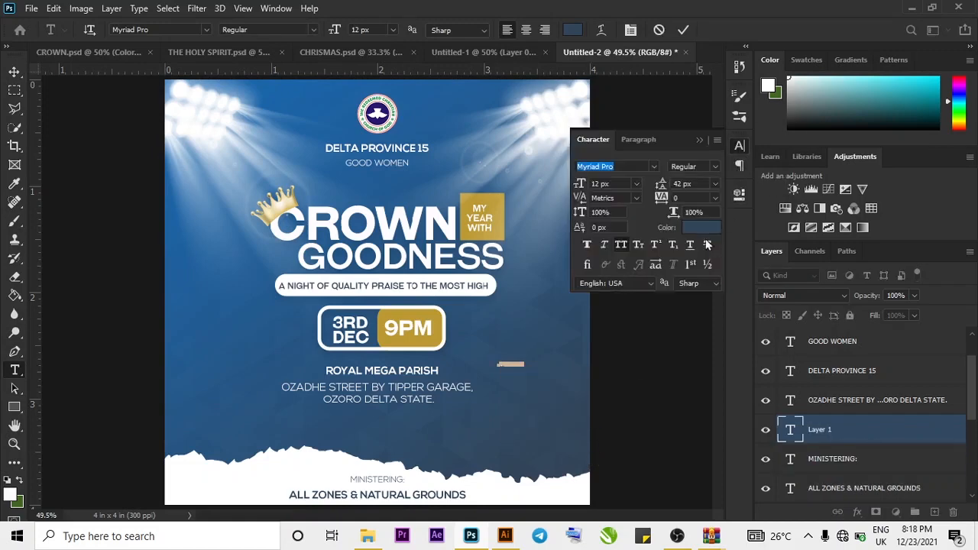
{"action": "left_click", "coordinate": [700, 229]}
{"action": "left_click", "coordinate": [599, 174]}
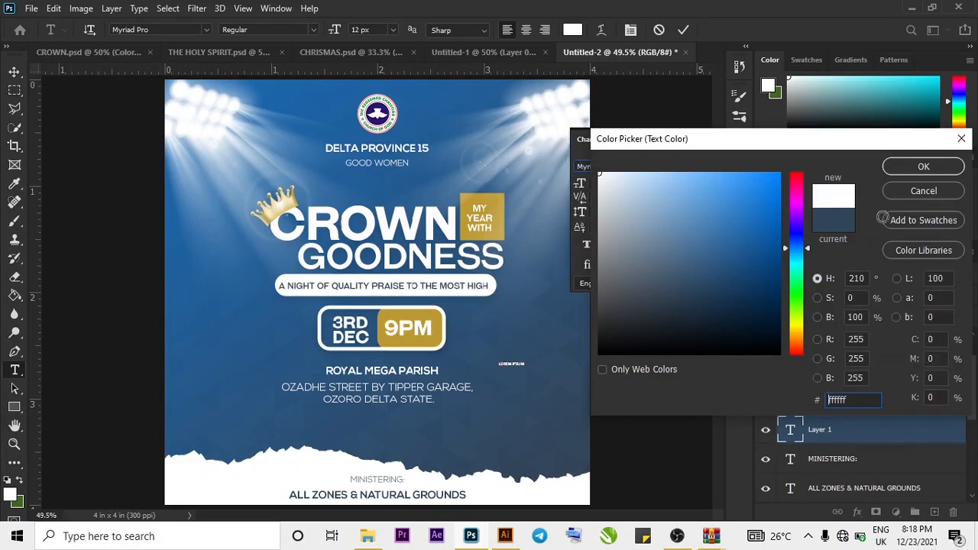
{"action": "left_click", "coordinate": [923, 168]}
- Set the new placeholder text to the Social Circles Regular font at 72 px
{"action": "left_click", "coordinate": [620, 166]}
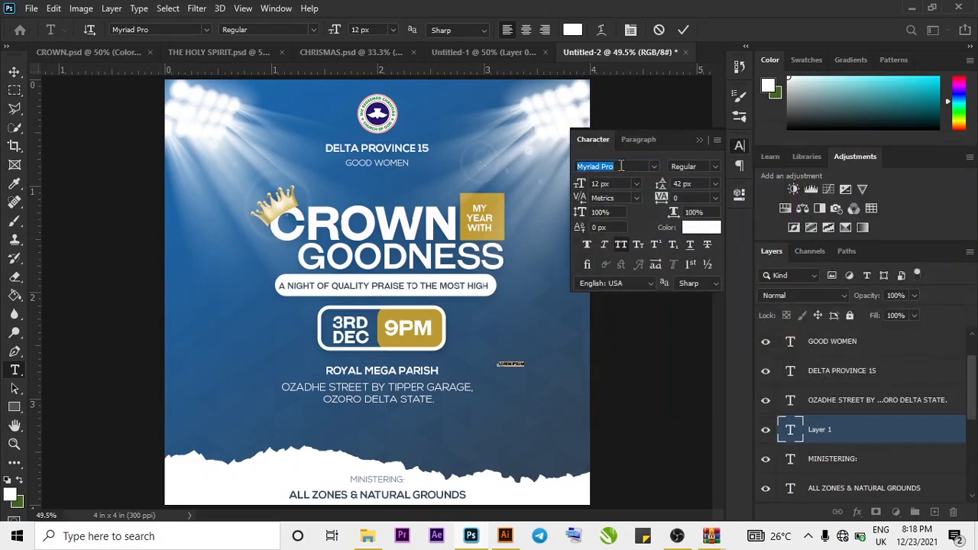
{"action": "type", "text": "sc"}
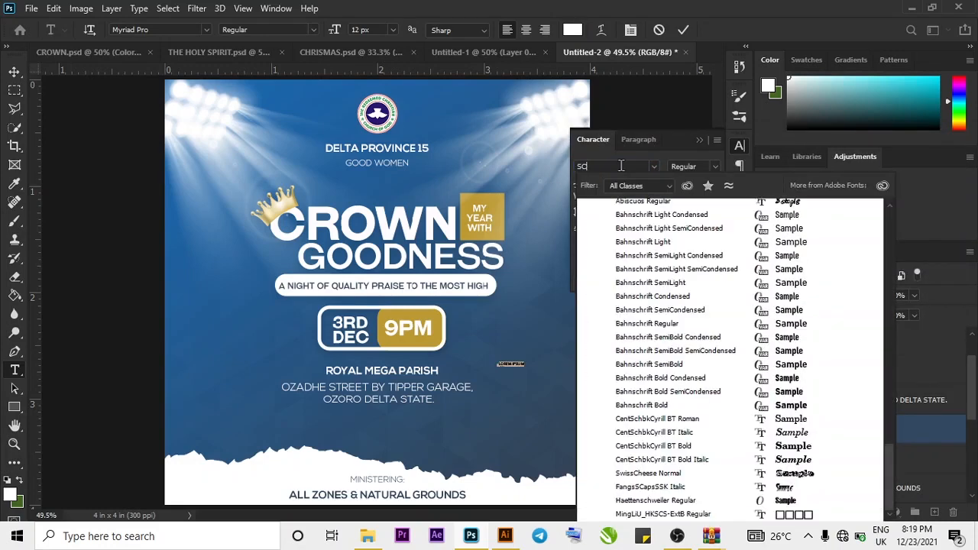
{"action": "type", "text": "ocial Circle"}
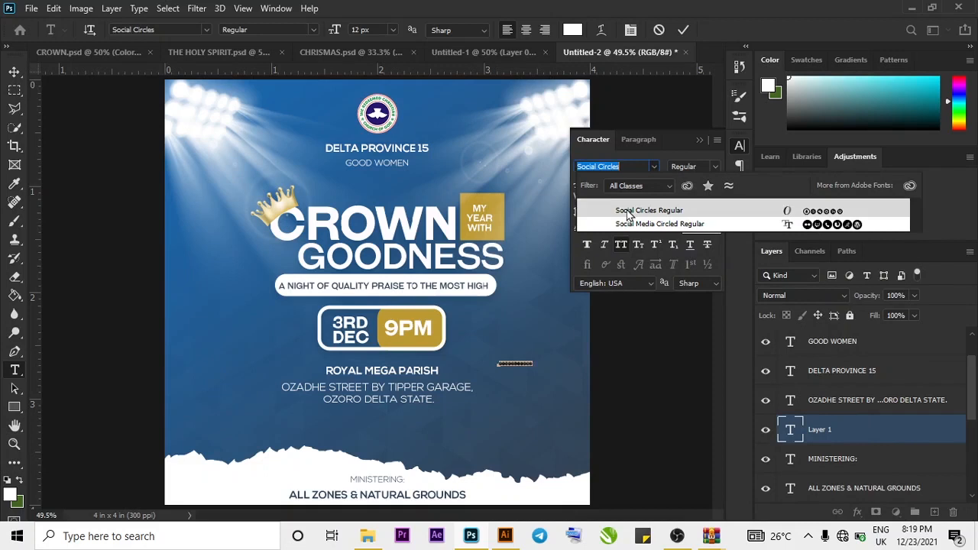
{"action": "left_click", "coordinate": [627, 209]}
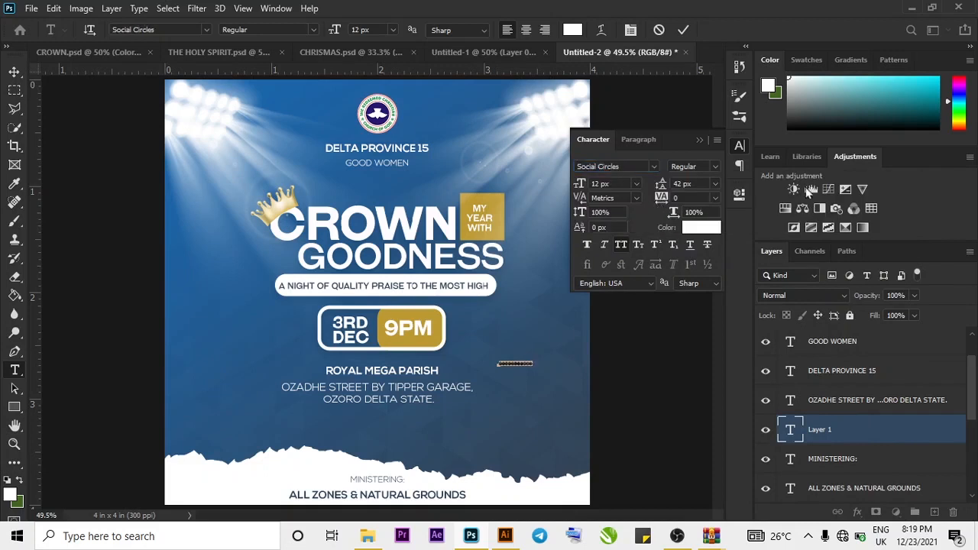
{"action": "left_click", "coordinate": [637, 184]}
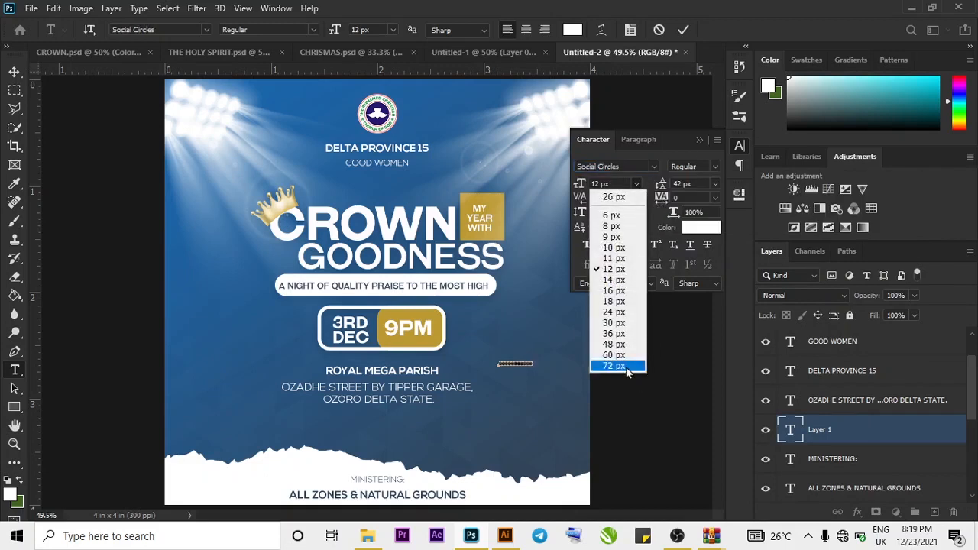
{"action": "left_click", "coordinate": [615, 366]}
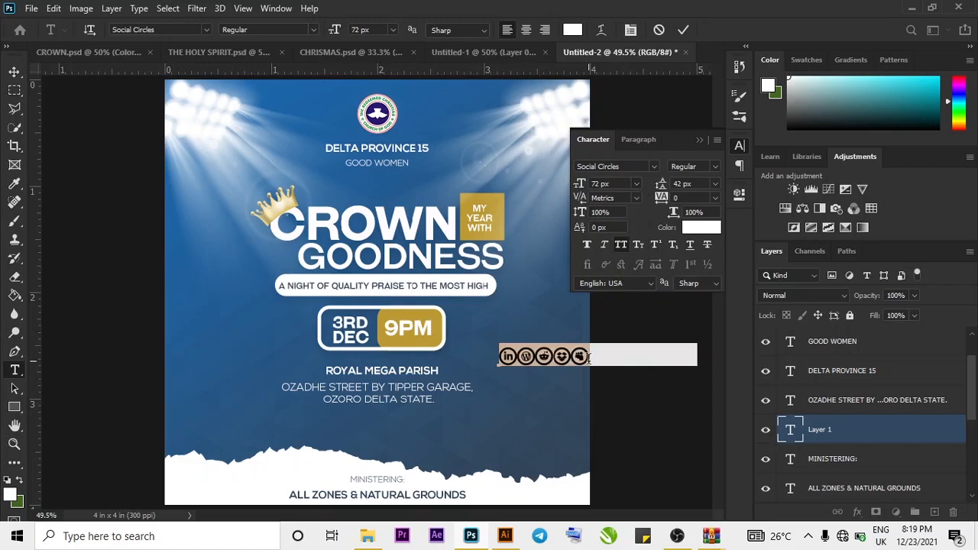
- Replace the new layer's placeholder text with the single letter o
{"action": "key", "text": "BackSpace"}
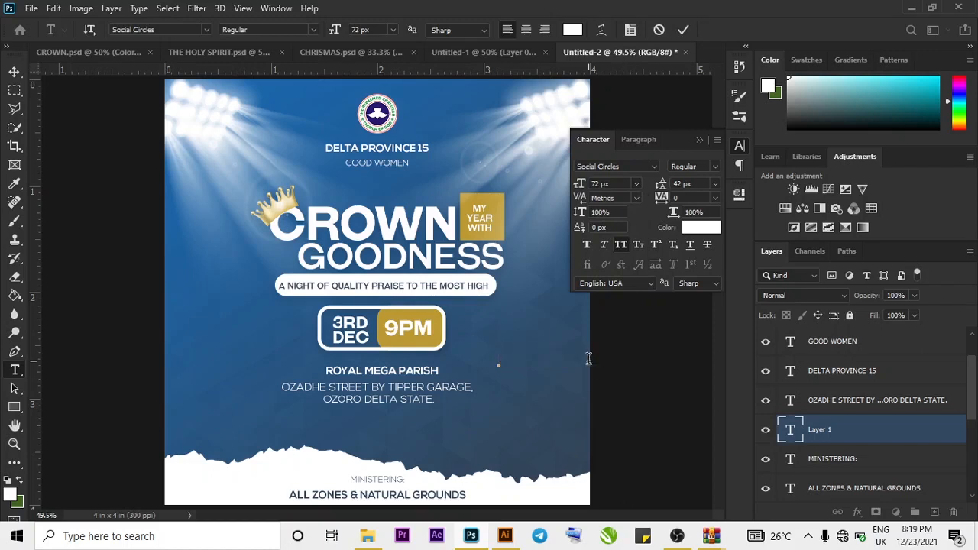
{"action": "type", "text": "w"}
{"action": "key", "text": "BackSpace"}
{"action": "type", "text": "w"}
- Change the icon letter's font to Social Media Circled, turn off All Caps and commit the text as a location pin
{"action": "left_click", "coordinate": [635, 169]}
{"action": "type", "text": "soc"}
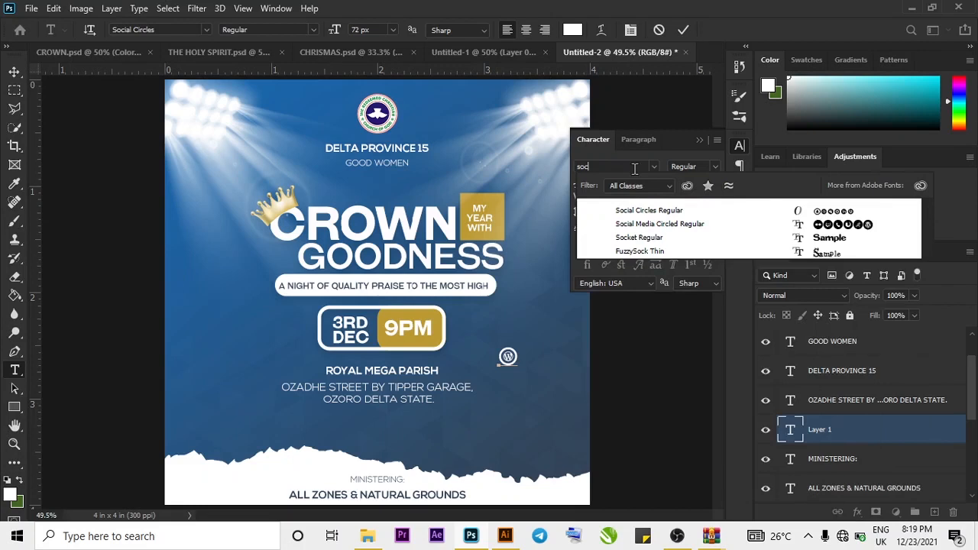
{"action": "left_click", "coordinate": [641, 225]}
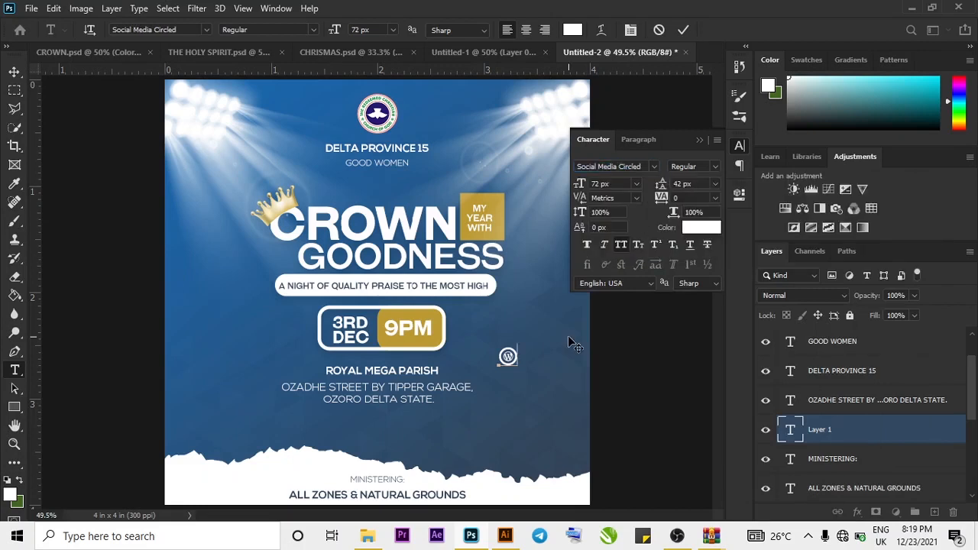
{"action": "key", "text": "ctrl+z"}
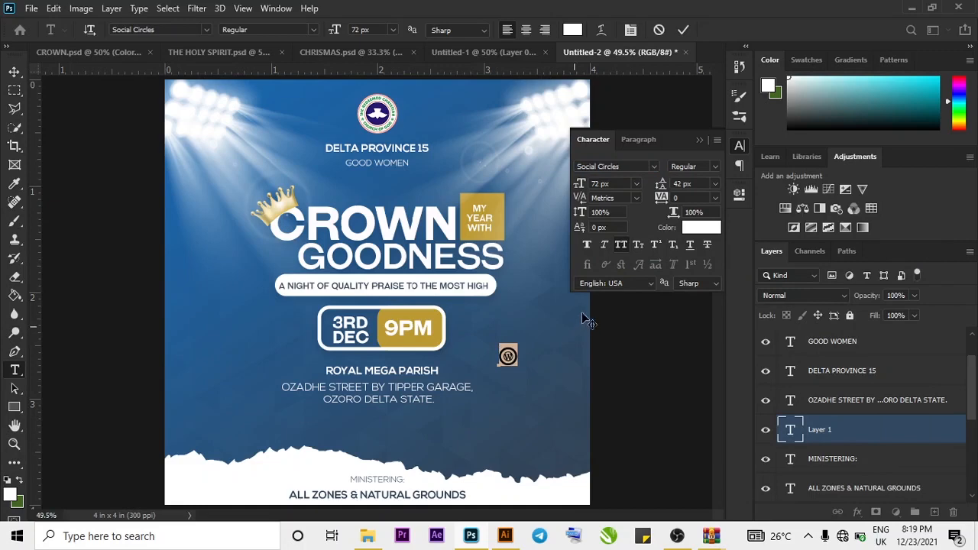
{"action": "left_click", "coordinate": [654, 166]}
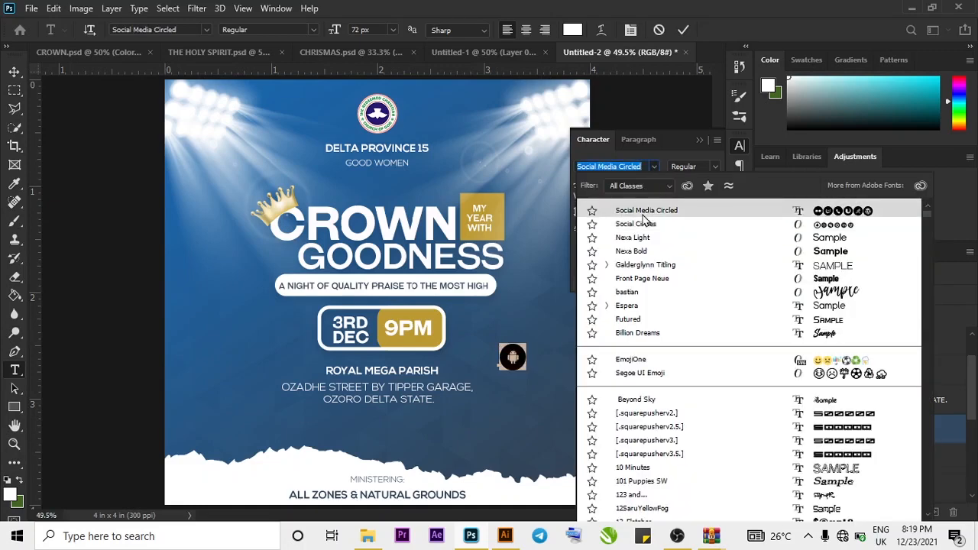
{"action": "left_click", "coordinate": [641, 214]}
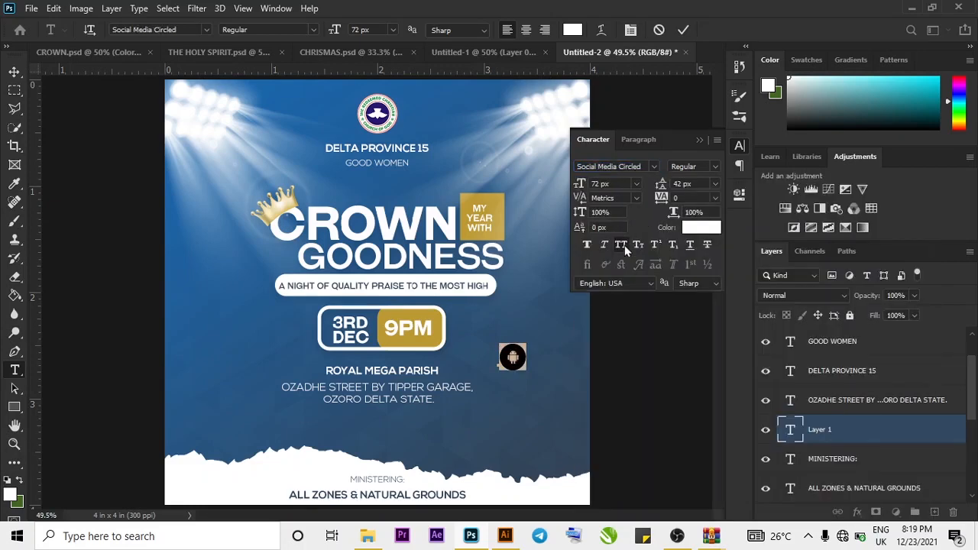
{"action": "left_click", "coordinate": [624, 245]}
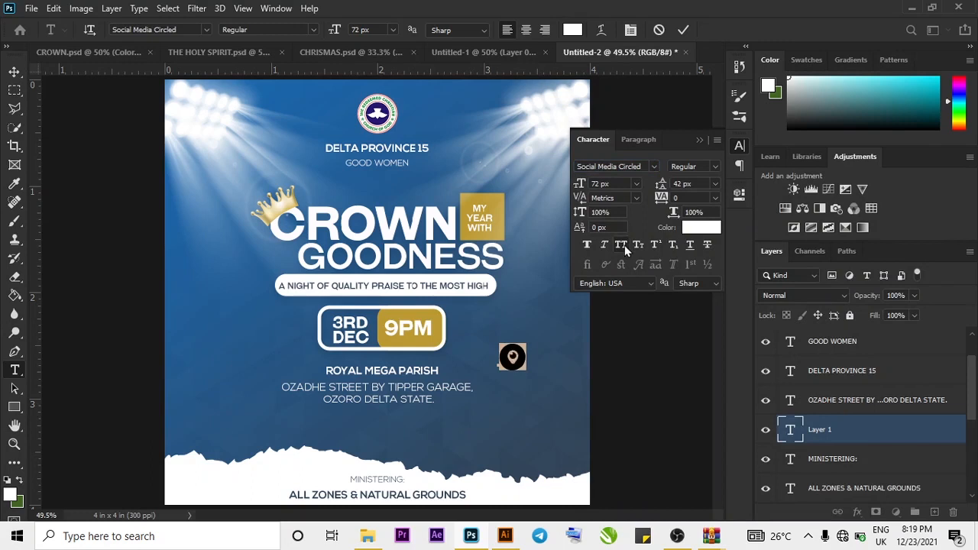
{"action": "left_click", "coordinate": [685, 32]}
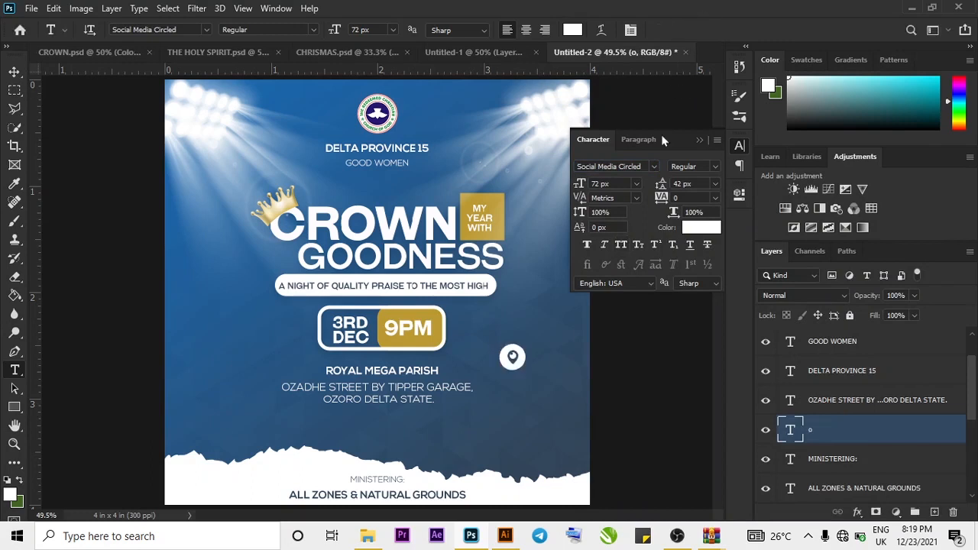
- Set the location pin icon's size to 36 px and place it directly before the ROYAL MEGA PARISH line
{"action": "left_click", "coordinate": [636, 184]}
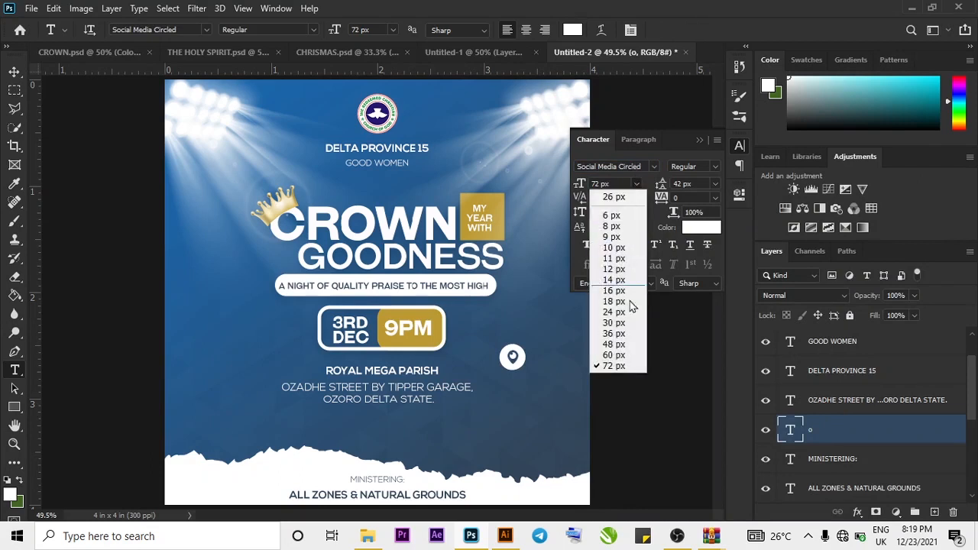
{"action": "left_click", "coordinate": [615, 336]}
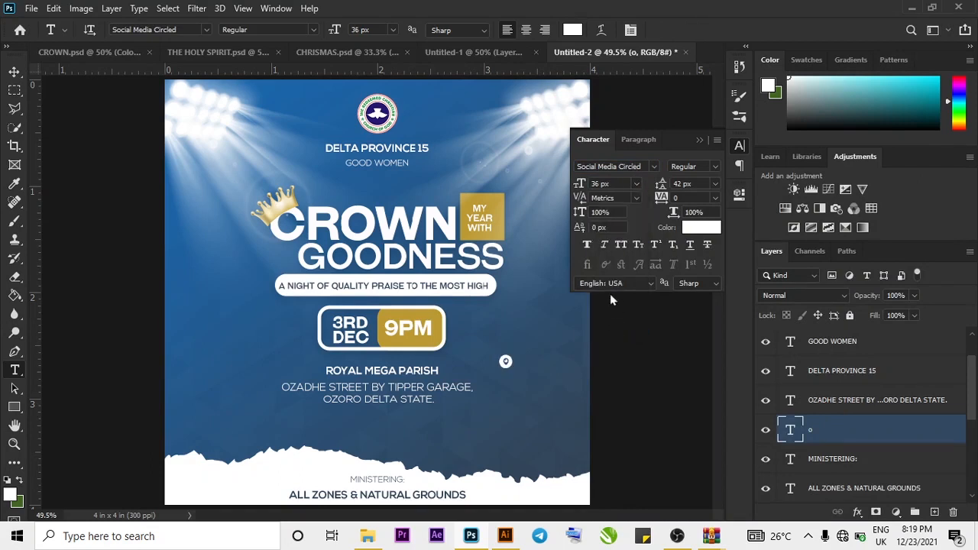
{"action": "left_click", "coordinate": [14, 71]}
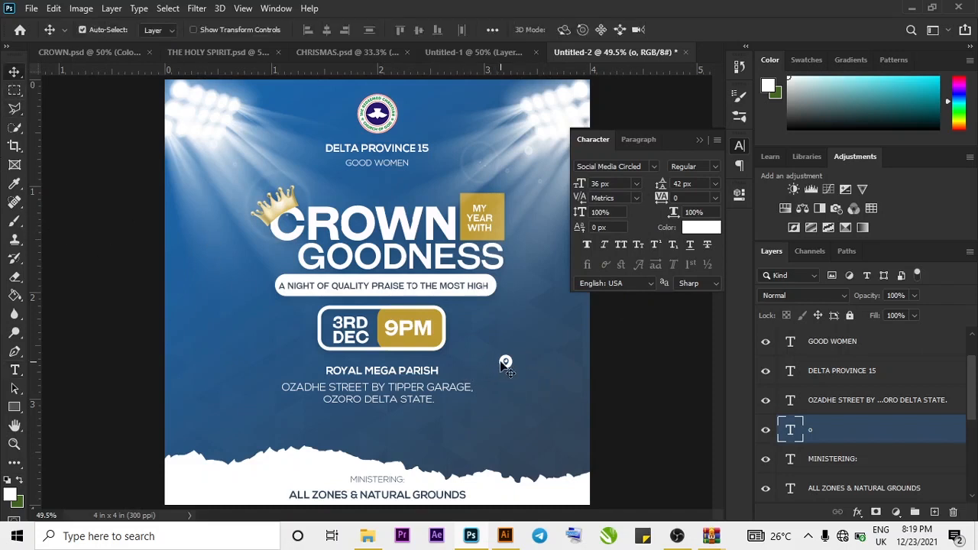
{"action": "left_click_drag", "start_coordinate": [505, 362], "coordinate": [311, 373]}
{"action": "left_click", "coordinate": [697, 142]}
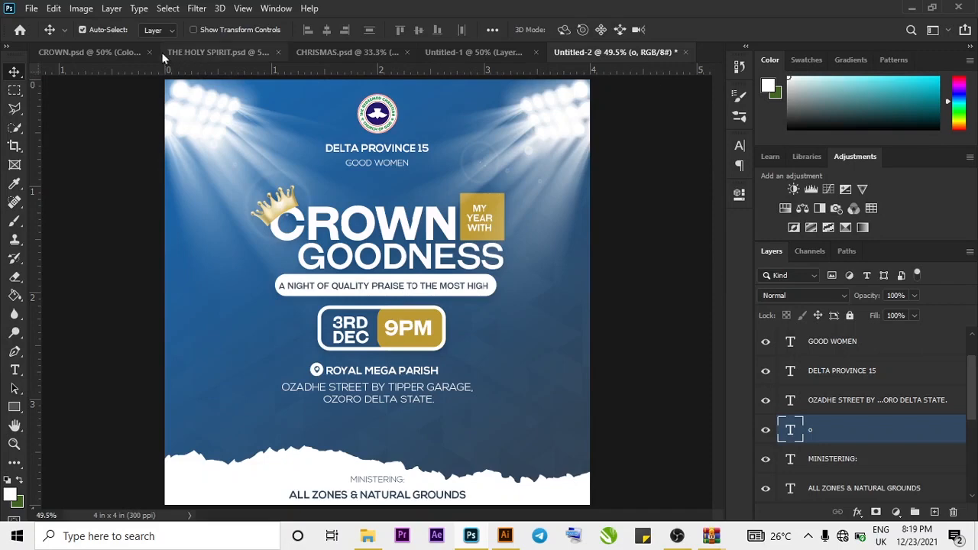
- Compare the flyer in Untitled-2 with the reference layout in CROWN.psd
{"action": "left_click", "coordinate": [130, 53]}
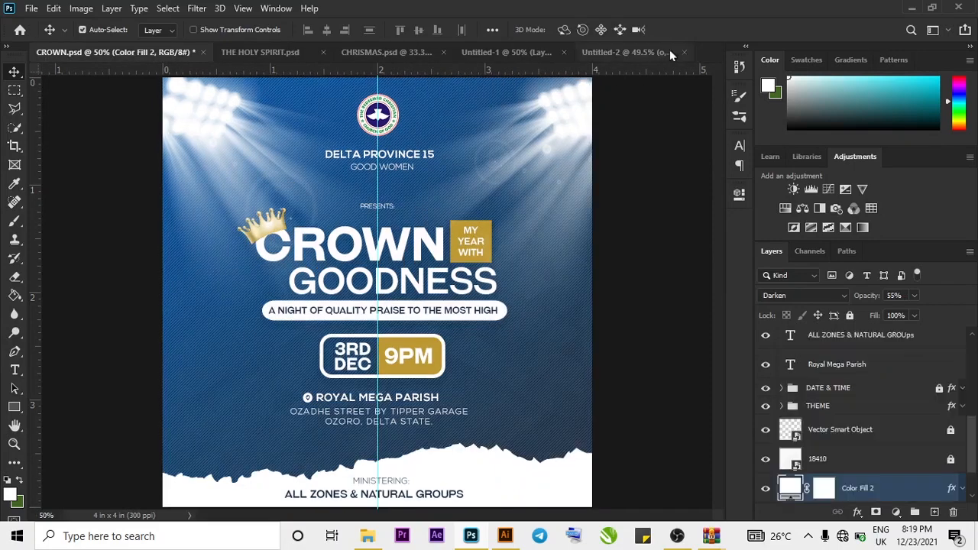
{"action": "left_click", "coordinate": [646, 53]}
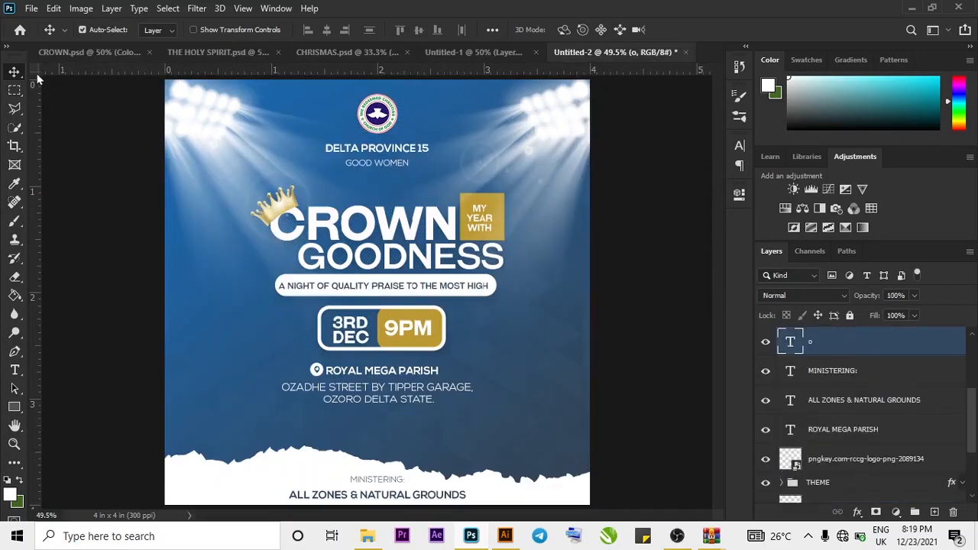
{"action": "left_click", "coordinate": [130, 52]}
{"action": "left_click", "coordinate": [642, 60]}
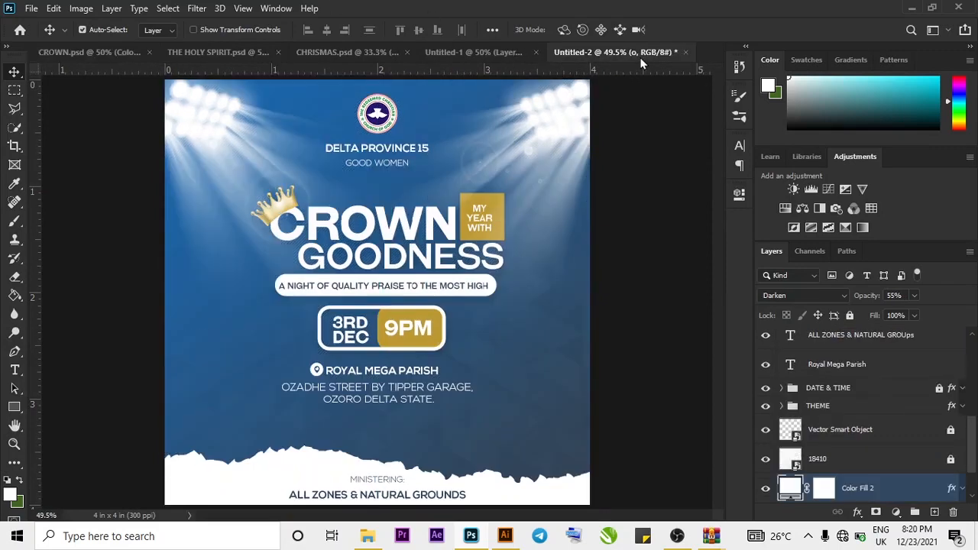